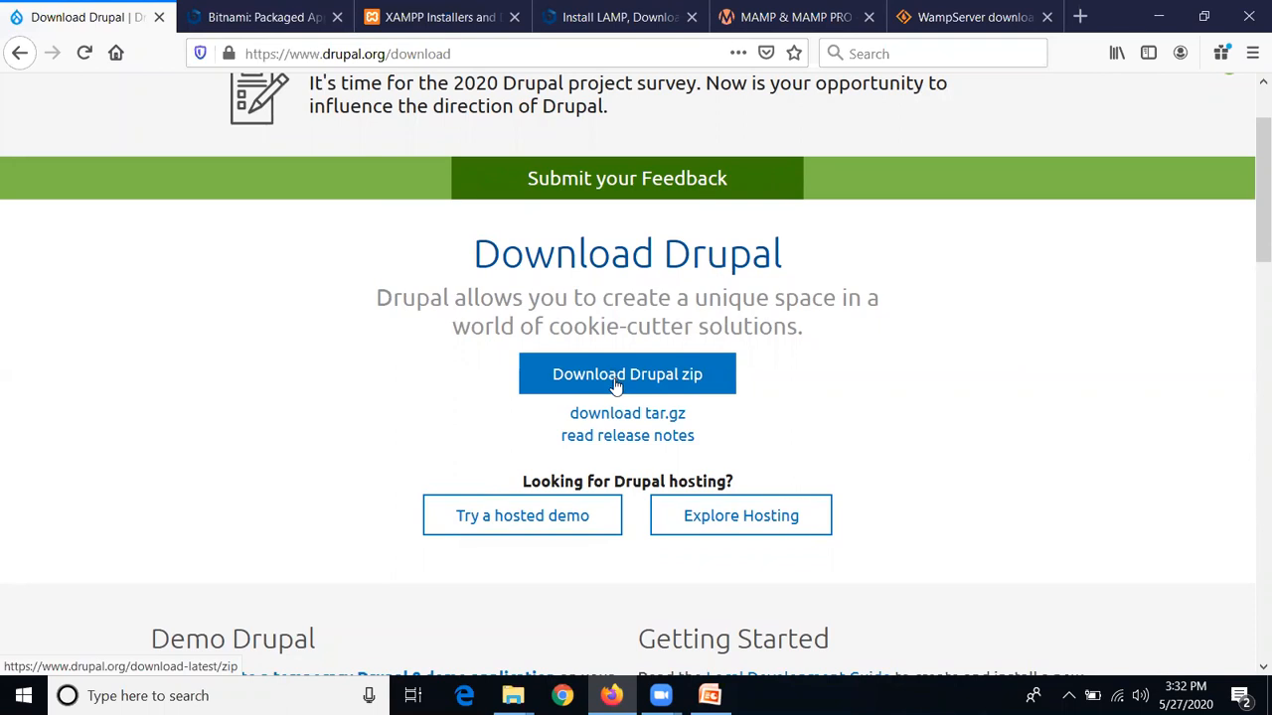
Look over the XAMPP installers page, then move to Bitnami's LAMP 7.4.6 installer page
{"action": "scroll", "coordinate": [616, 385], "scroll_direction": "up", "scroll_amount": 2}
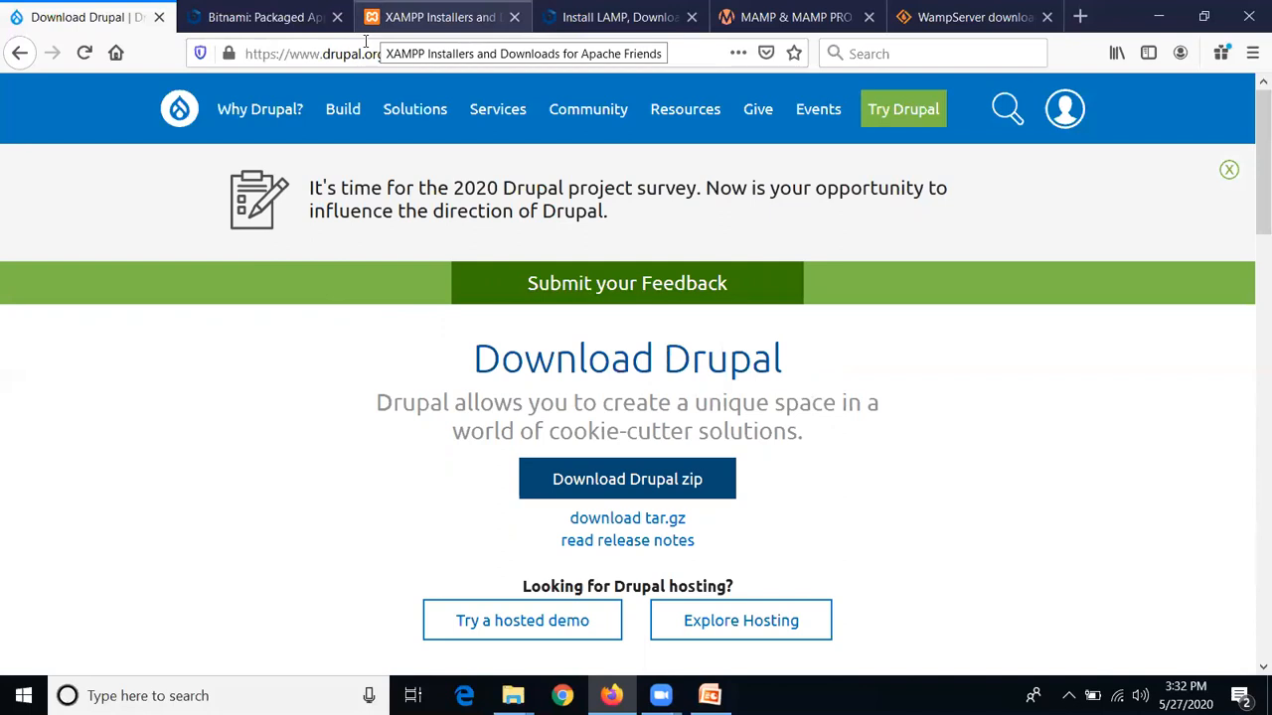
{"action": "left_click", "coordinate": [397, 17]}
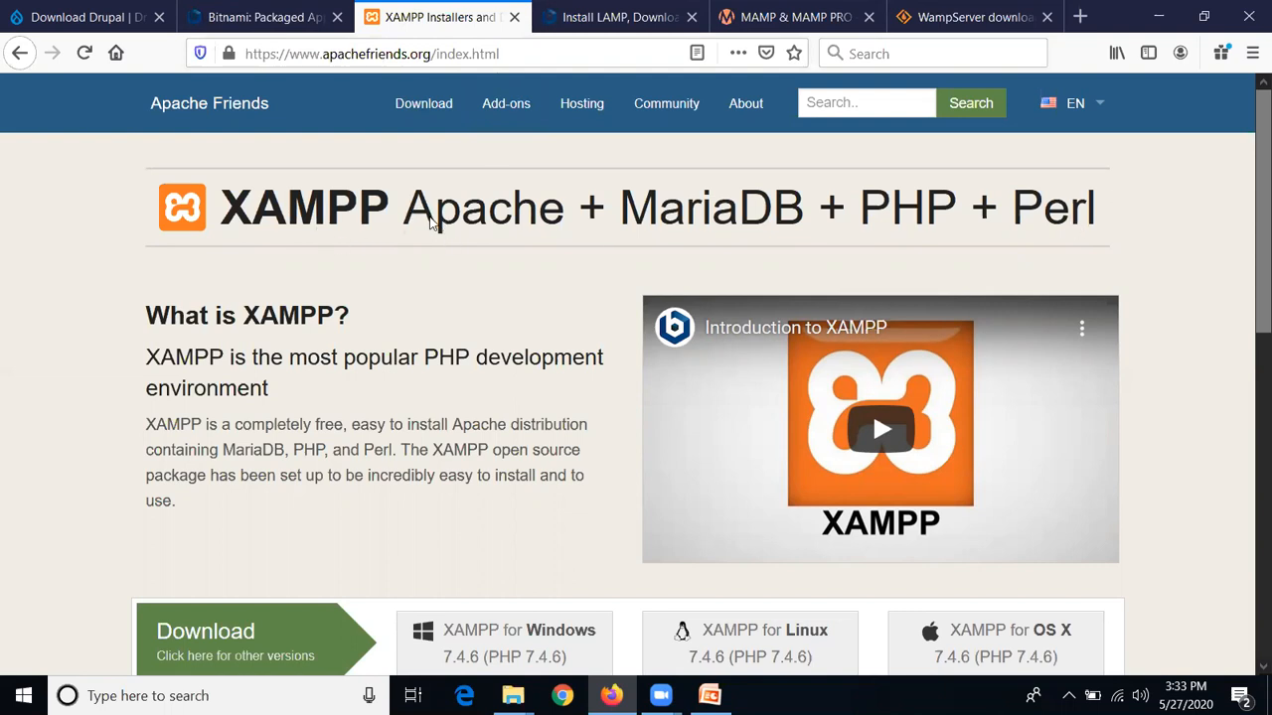
{"action": "scroll", "coordinate": [385, 202], "scroll_direction": "down", "scroll_amount": 3}
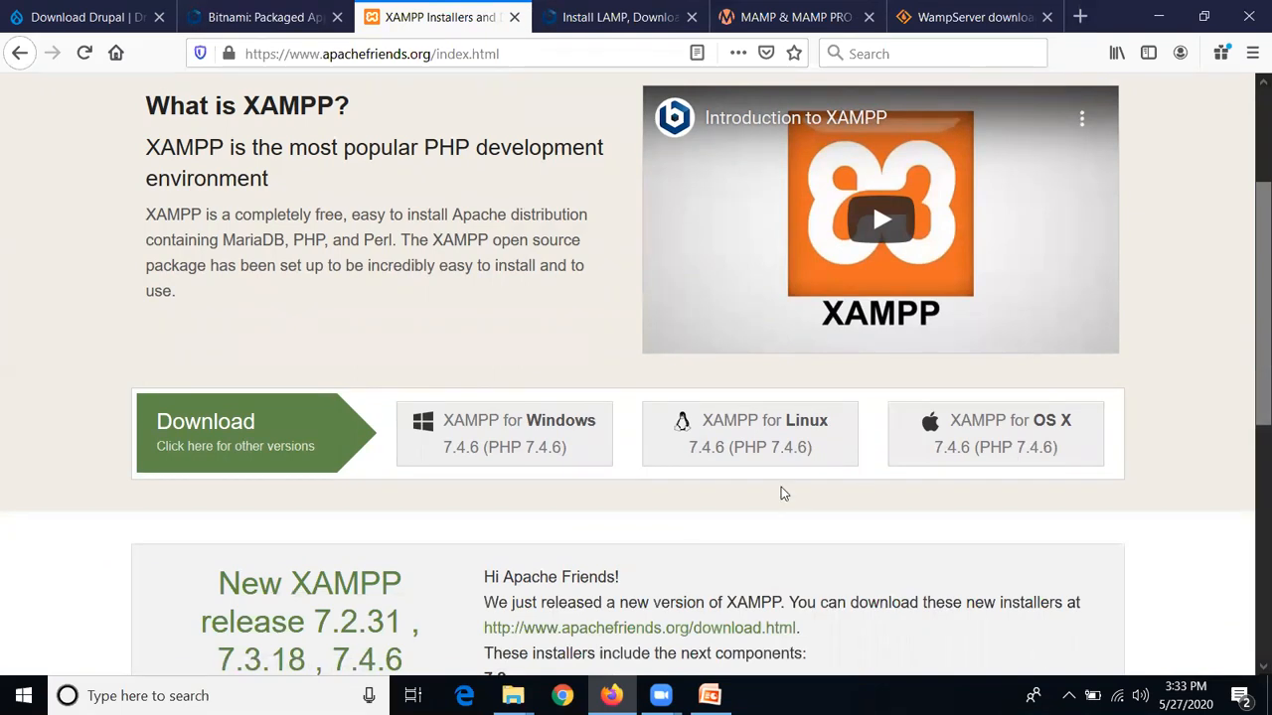
{"action": "scroll", "coordinate": [775, 492], "scroll_direction": "up", "scroll_amount": 3}
{"action": "scroll", "coordinate": [628, 601], "scroll_direction": "down", "scroll_amount": 2}
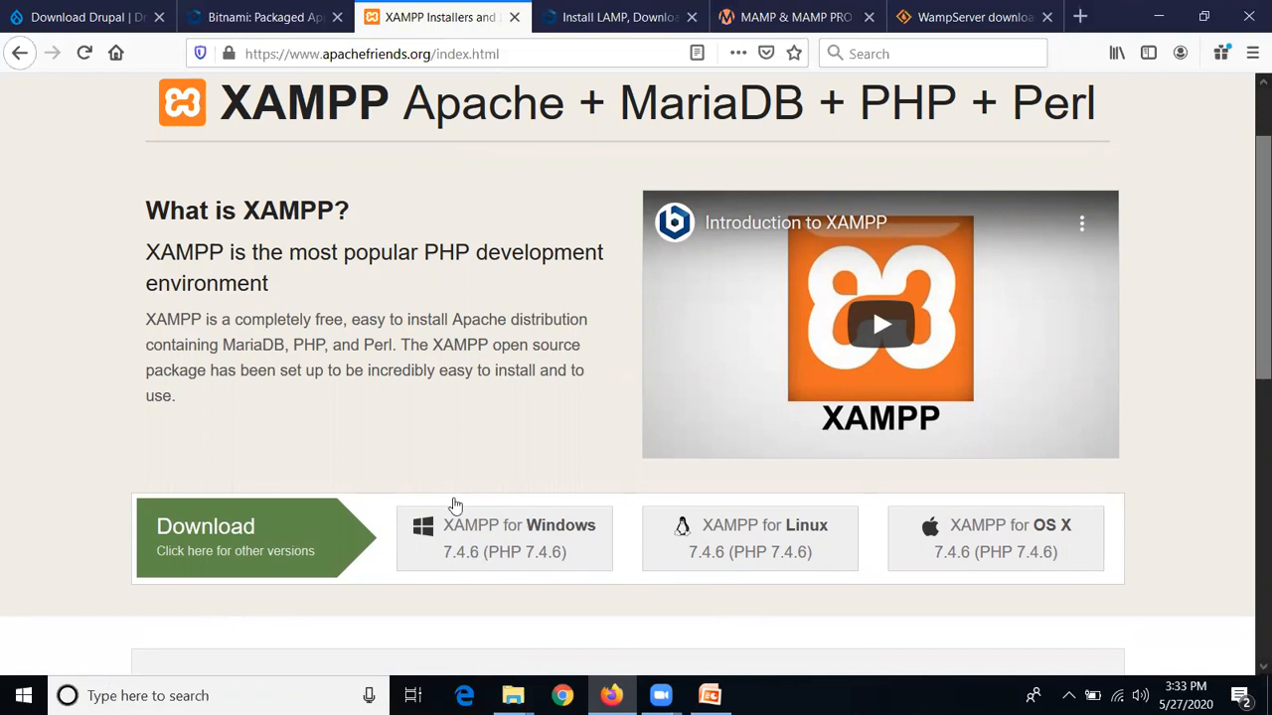
{"action": "scroll", "coordinate": [541, 154], "scroll_direction": "up", "scroll_amount": 1}
{"action": "scroll", "coordinate": [538, 157], "scroll_direction": "up", "scroll_amount": 2}
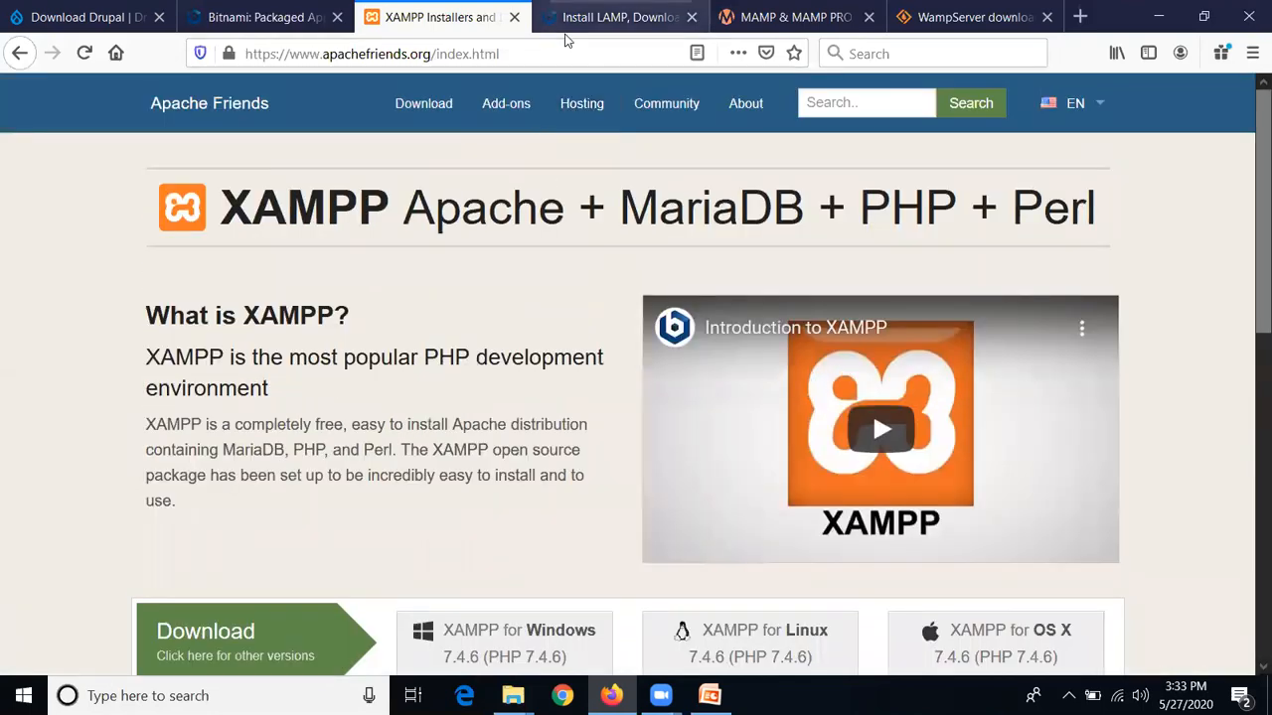
{"action": "left_click", "coordinate": [565, 34]}
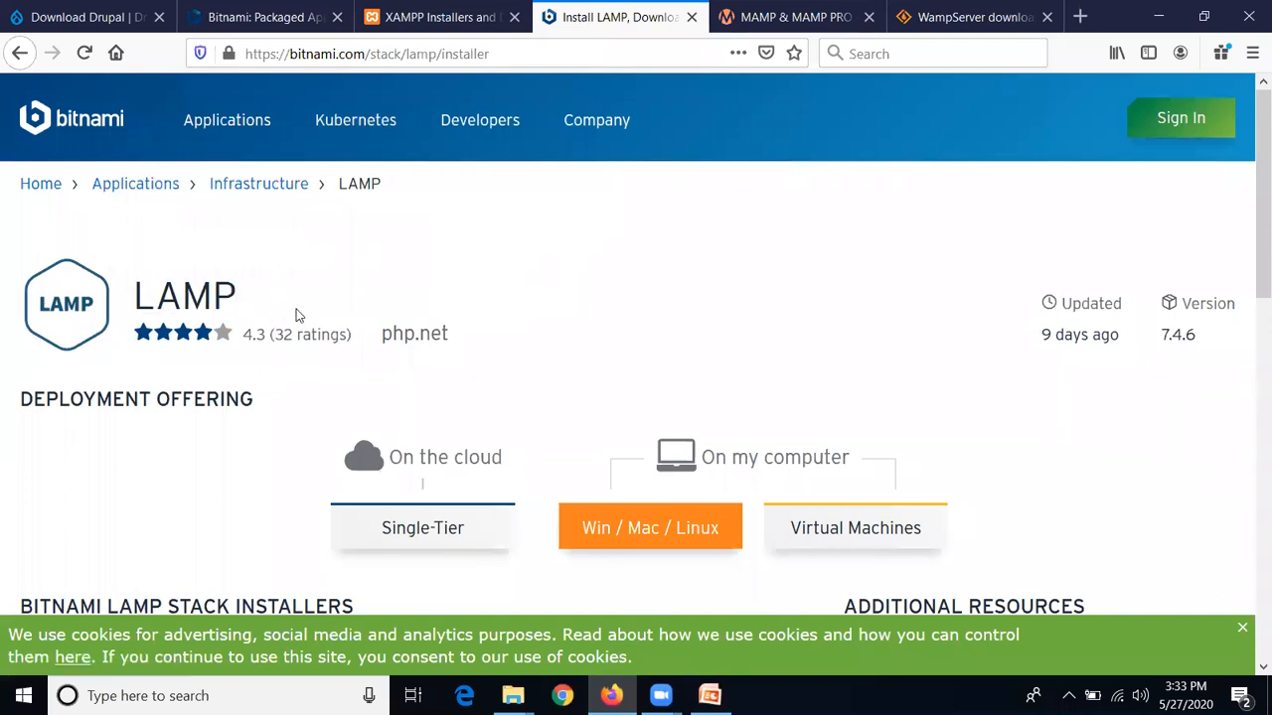
Browse the Bitnami LAMP and MAMP & MAMP PRO pages, then go to WampServer on SourceForge
{"action": "scroll", "coordinate": [295, 314], "scroll_direction": "down", "scroll_amount": 2}
{"action": "scroll", "coordinate": [398, 278], "scroll_direction": "down", "scroll_amount": 2}
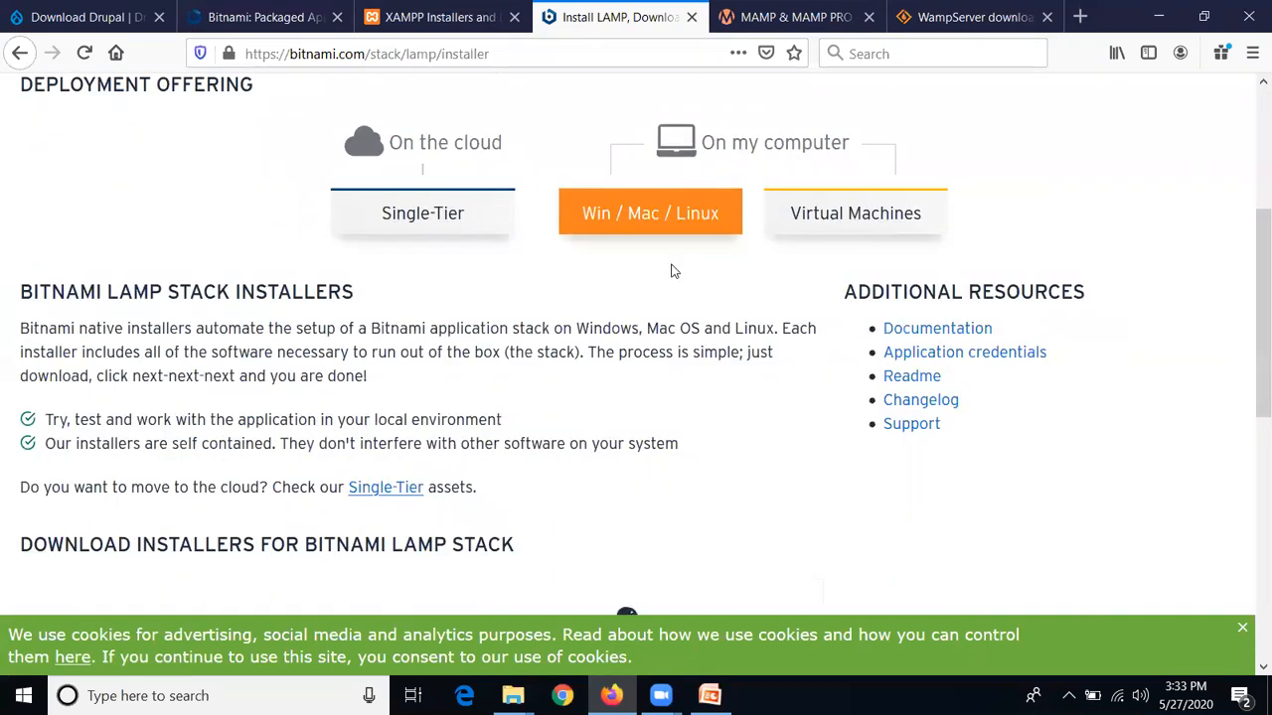
{"action": "scroll", "coordinate": [672, 271], "scroll_direction": "up", "scroll_amount": 2}
{"action": "scroll", "coordinate": [672, 271], "scroll_direction": "up", "scroll_amount": 2}
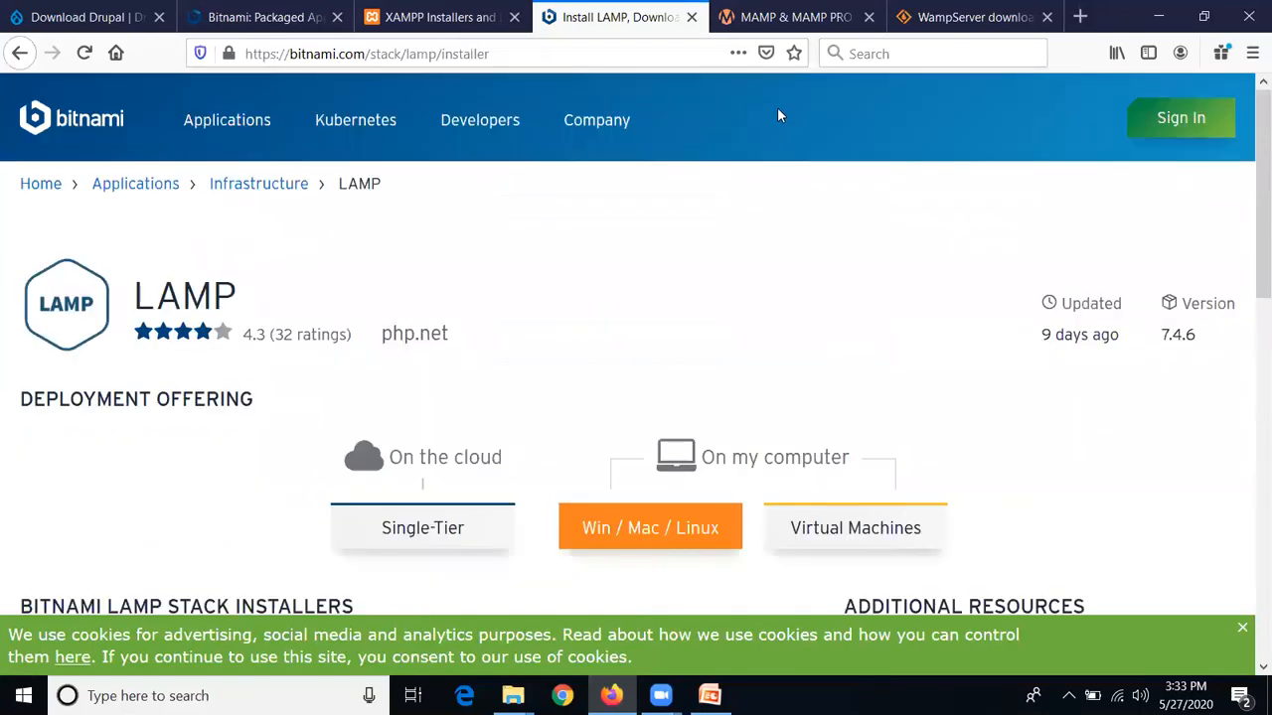
{"action": "left_click", "coordinate": [817, 22]}
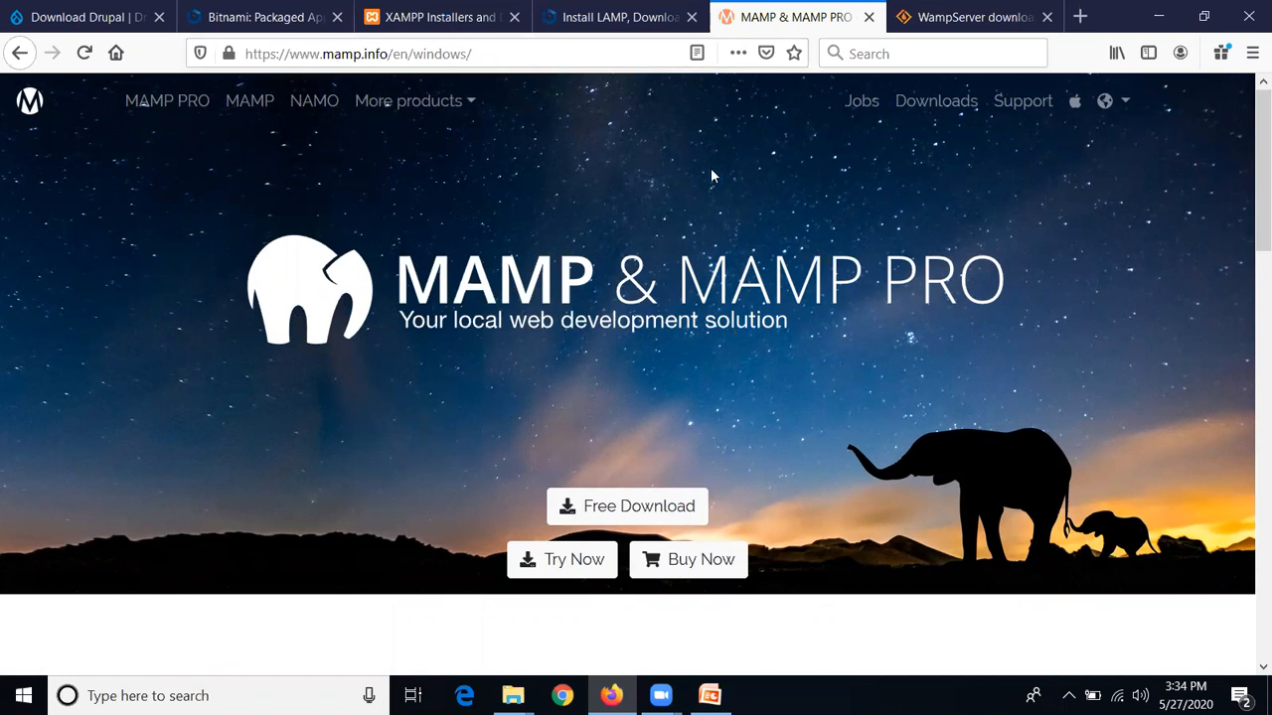
{"action": "key", "text": "ctrl+Tab"}
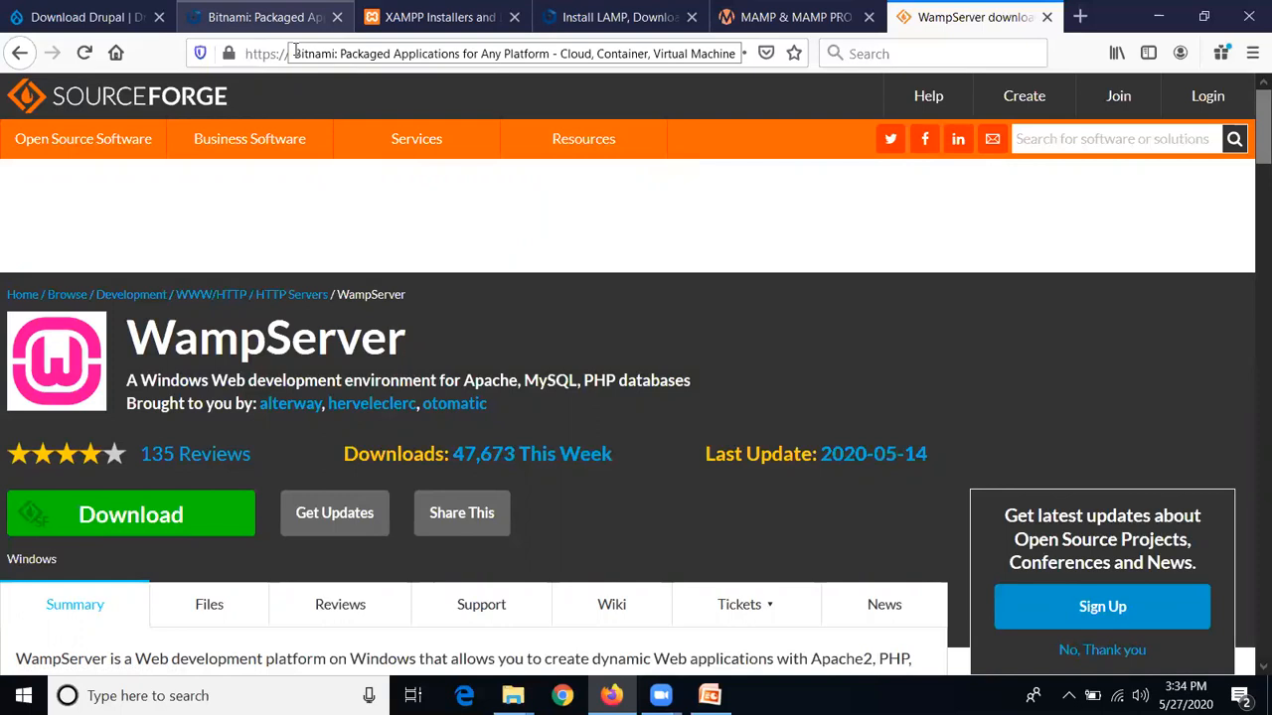
From the Bitnami homepage, open the Application Catalog and scroll the stacks to the Drupal card
{"action": "left_click", "coordinate": [260, 17]}
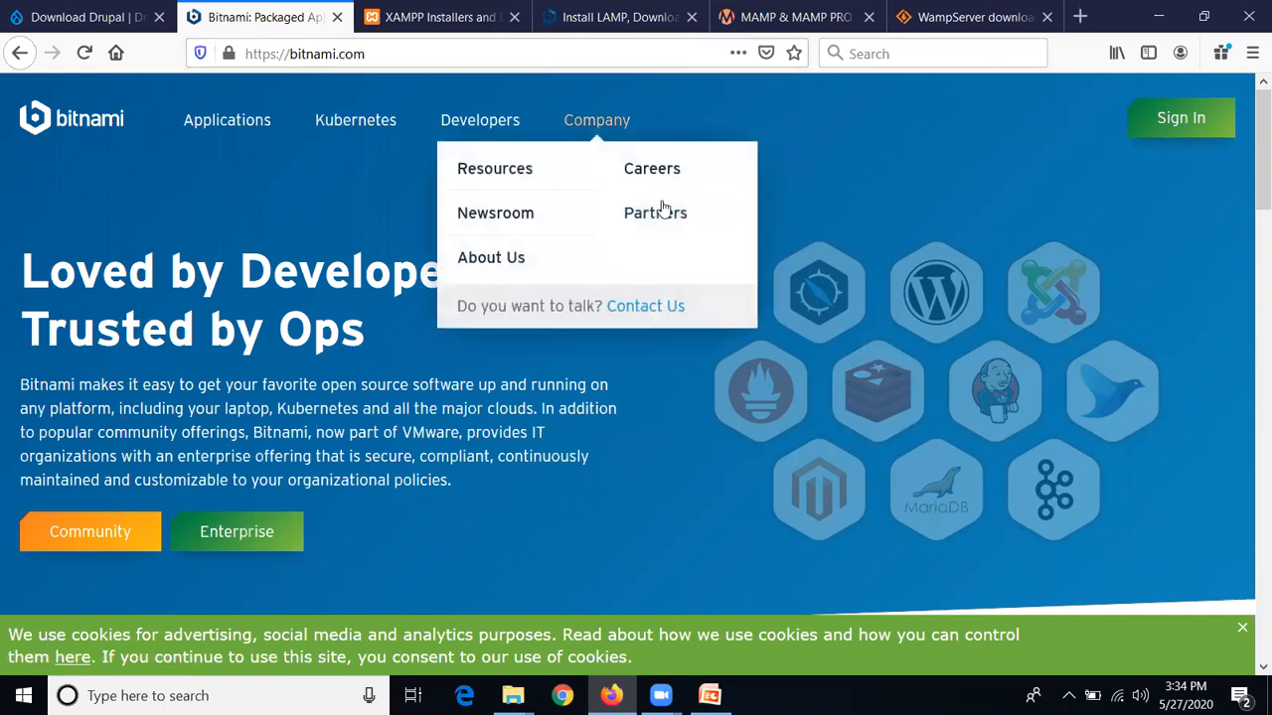
{"action": "left_click", "coordinate": [223, 134]}
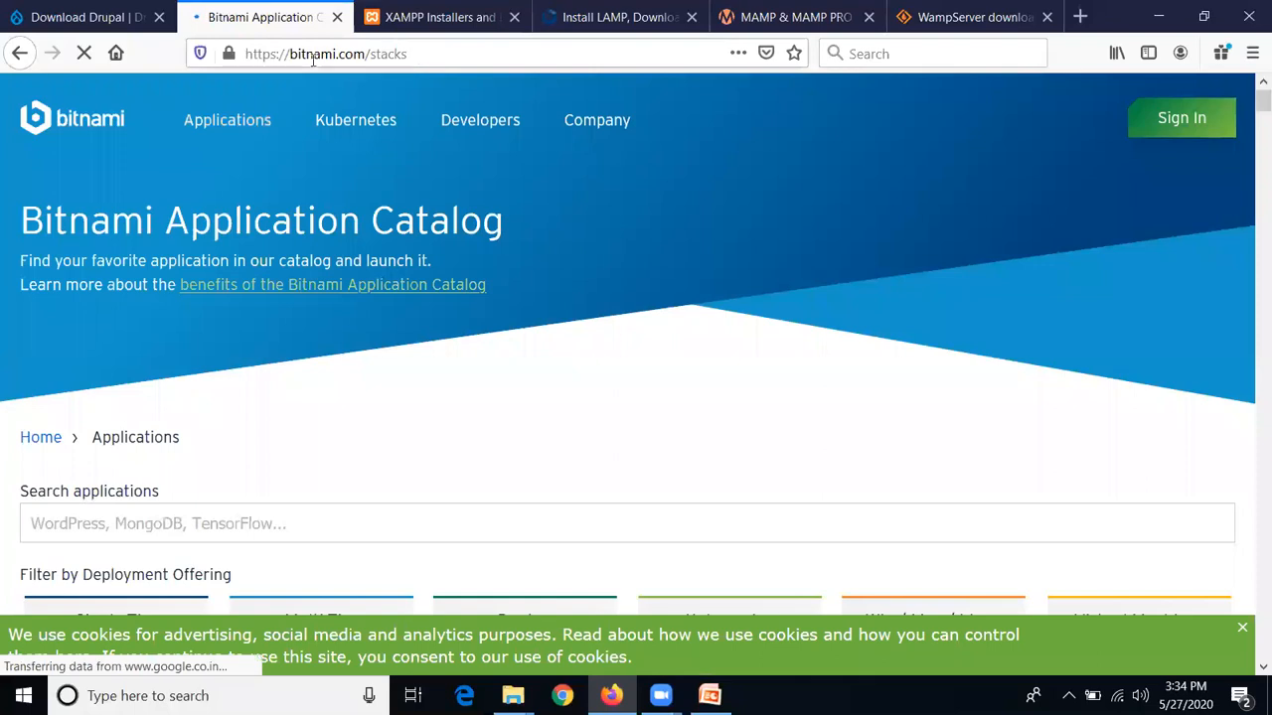
{"action": "left_click", "coordinate": [398, 528]}
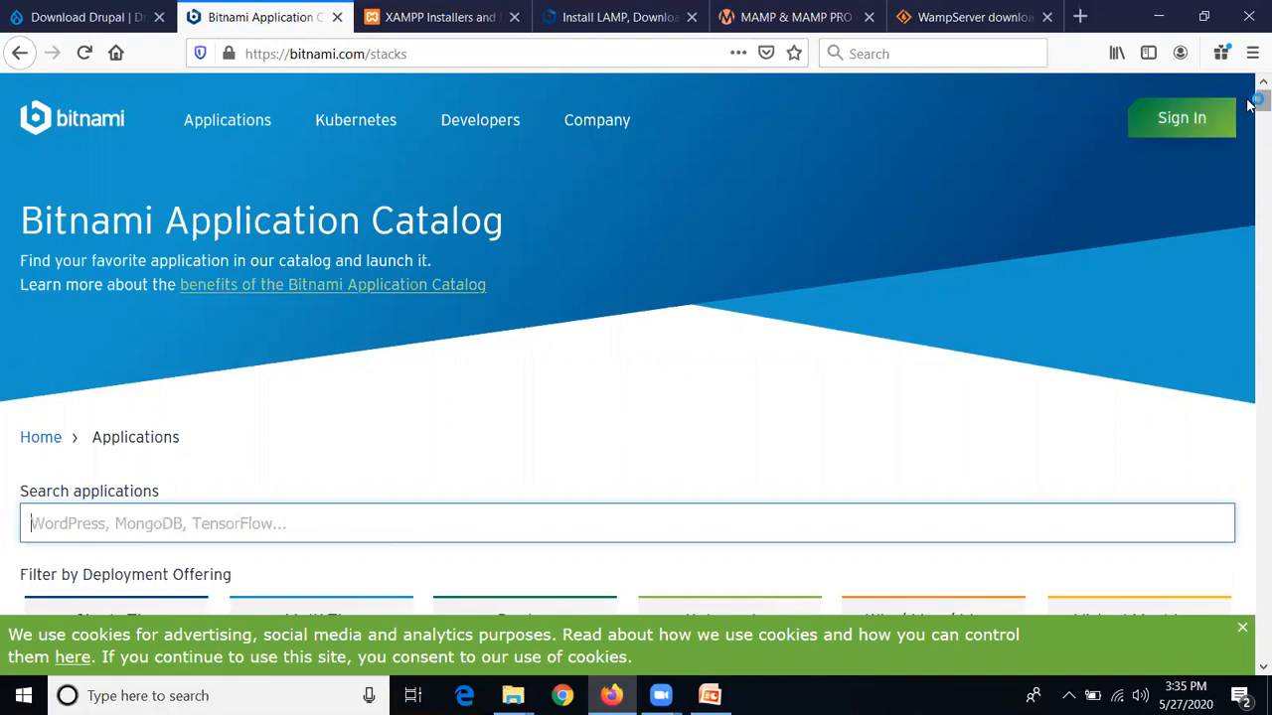
{"action": "scroll", "coordinate": [1250, 117], "scroll_direction": "down", "scroll_amount": 3}
{"action": "left_click_drag", "start_coordinate": [1247, 111], "coordinate": [1250, 118]}
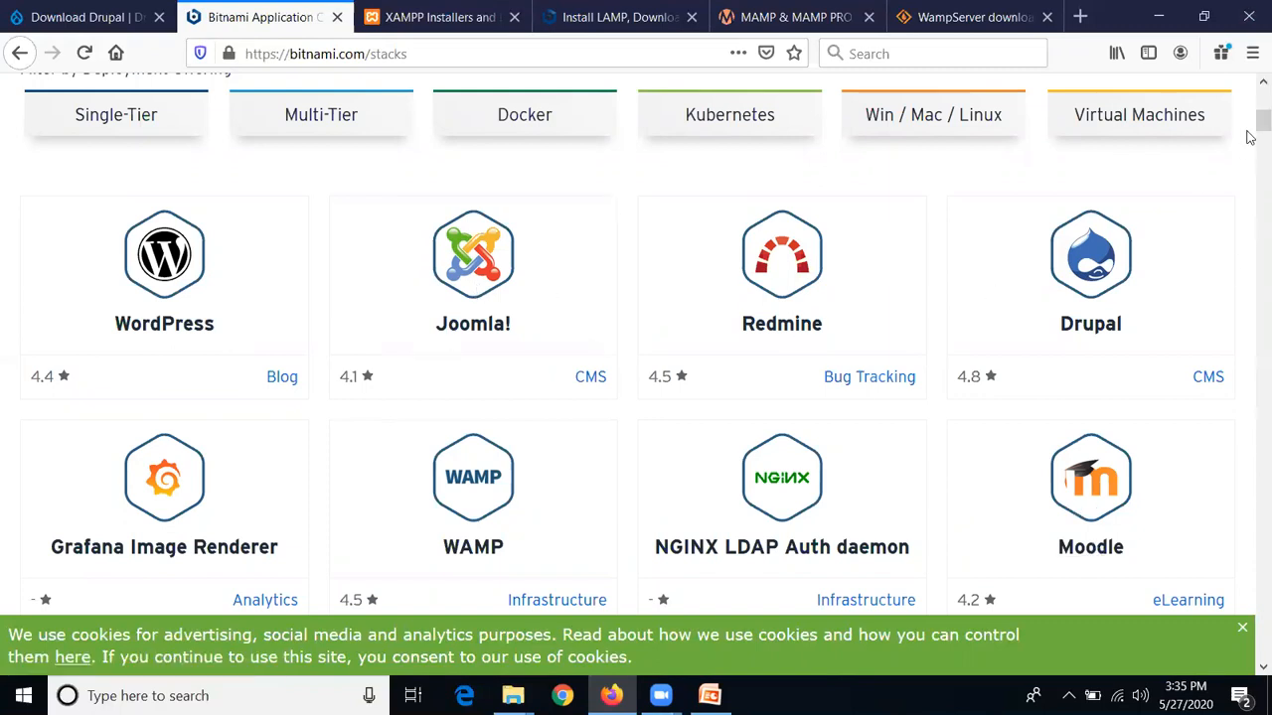
{"action": "scroll", "coordinate": [1250, 129], "scroll_direction": "down", "scroll_amount": 5}
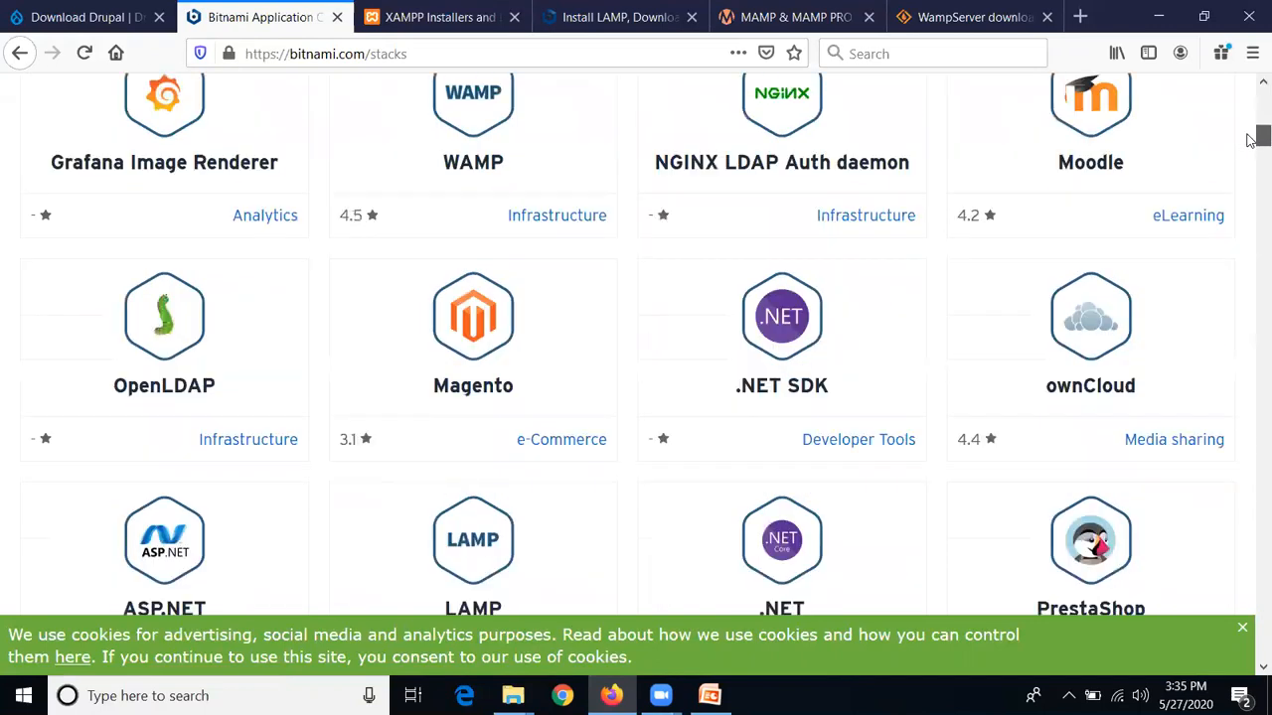
{"action": "mouse_move", "coordinate": [1250, 147]}
{"action": "left_mouse_down"}
{"action": "mouse_move", "coordinate": [1250, 291]}
{"action": "mouse_move", "coordinate": [1251, 95]}
{"action": "mouse_move", "coordinate": [1248, 128]}
{"action": "left_mouse_up"}
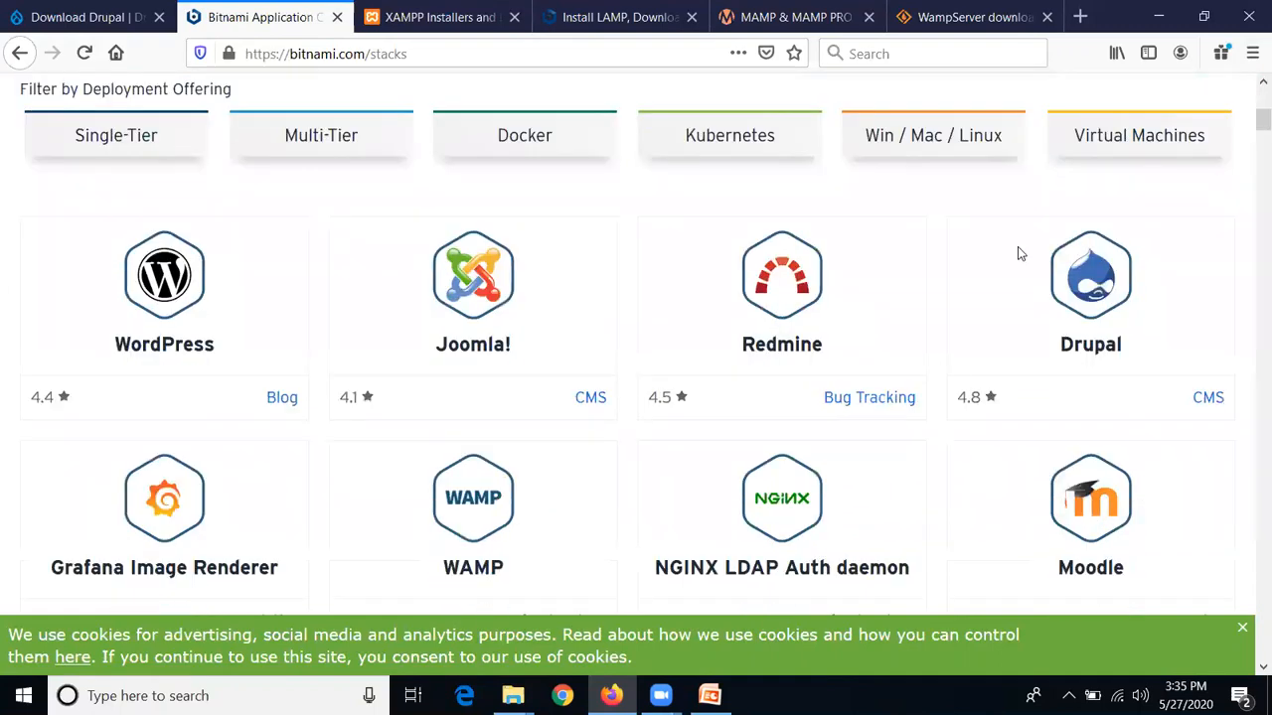
{"action": "left_click", "coordinate": [1099, 287]}
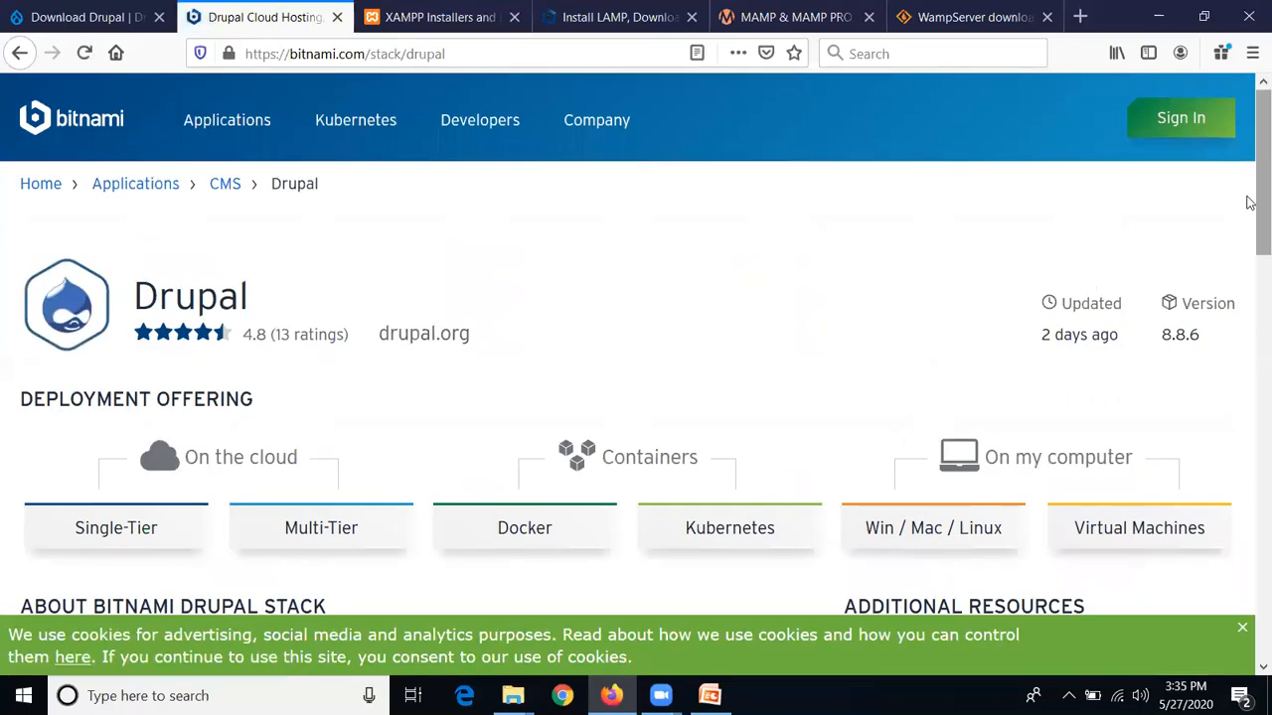
Review the Drupal 8.8.6 stack page and choose the 'Win / Mac / Linux' installers under On my computer
{"action": "scroll", "coordinate": [1250, 246], "scroll_direction": "down", "scroll_amount": 2}
{"action": "scroll", "coordinate": [1250, 247], "scroll_direction": "down", "scroll_amount": 2}
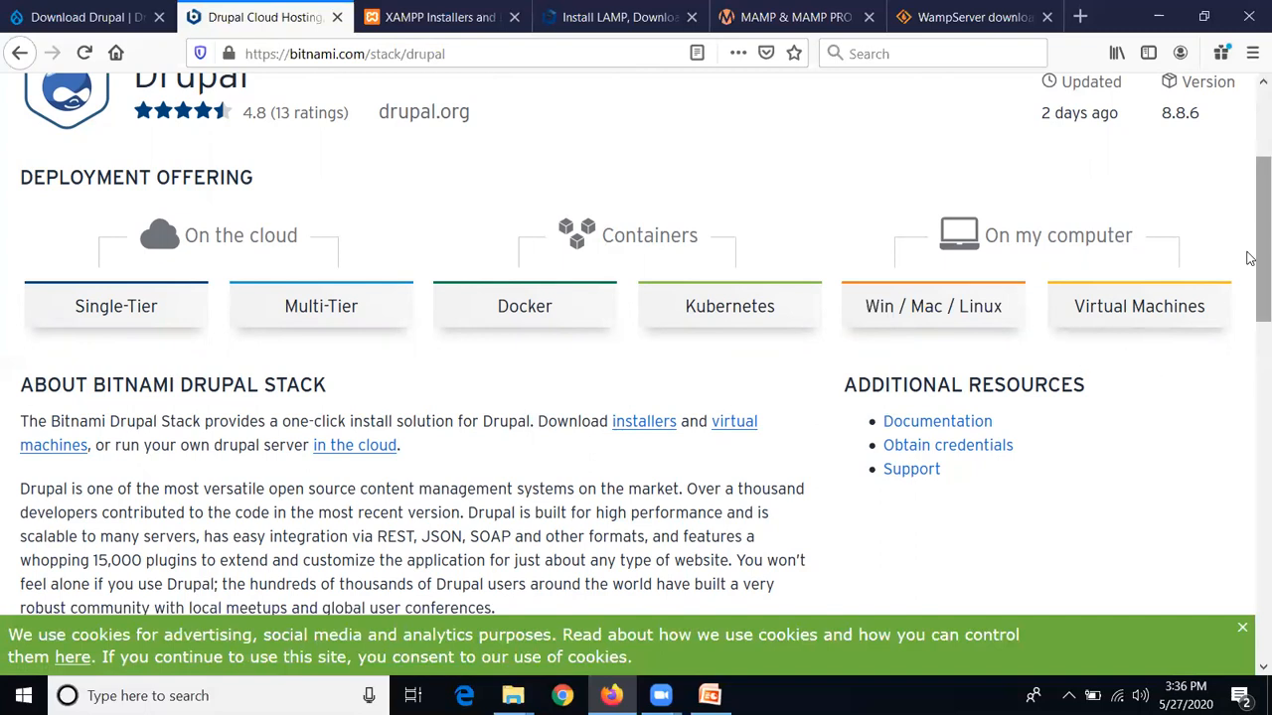
{"action": "scroll", "coordinate": [1250, 260], "scroll_direction": "down", "scroll_amount": 2}
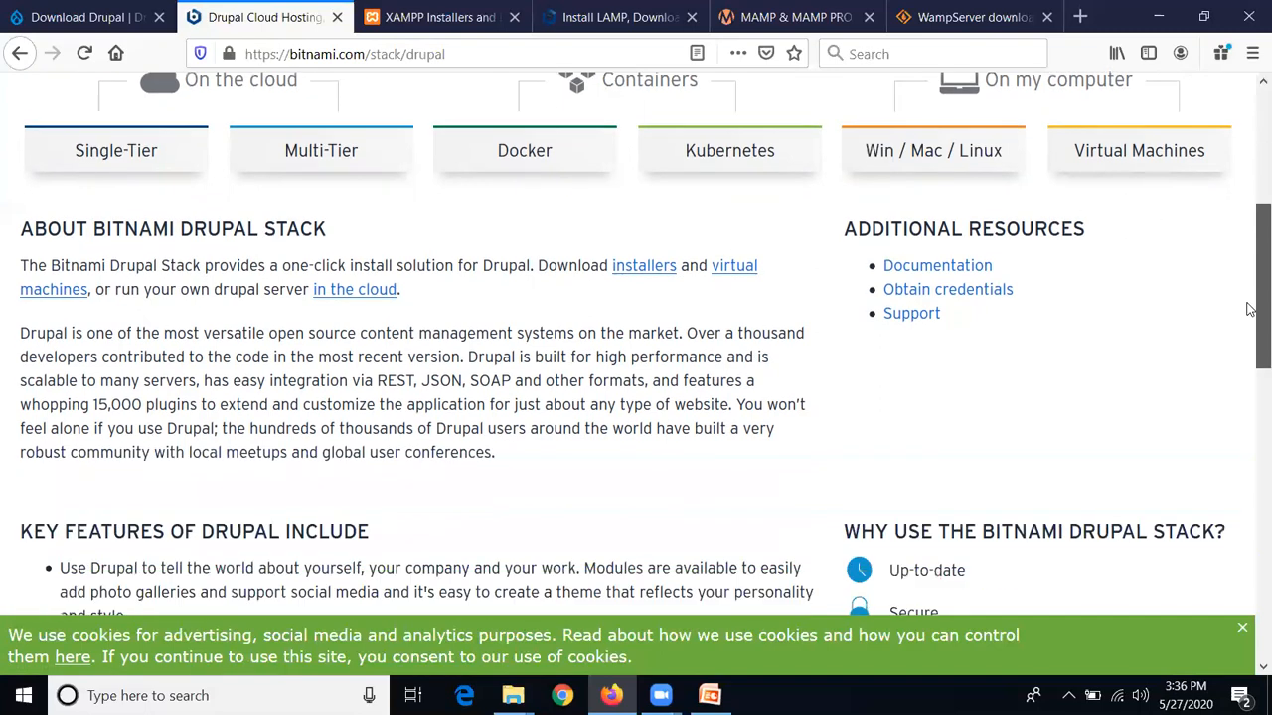
{"action": "scroll", "coordinate": [1250, 269], "scroll_direction": "up", "scroll_amount": 3}
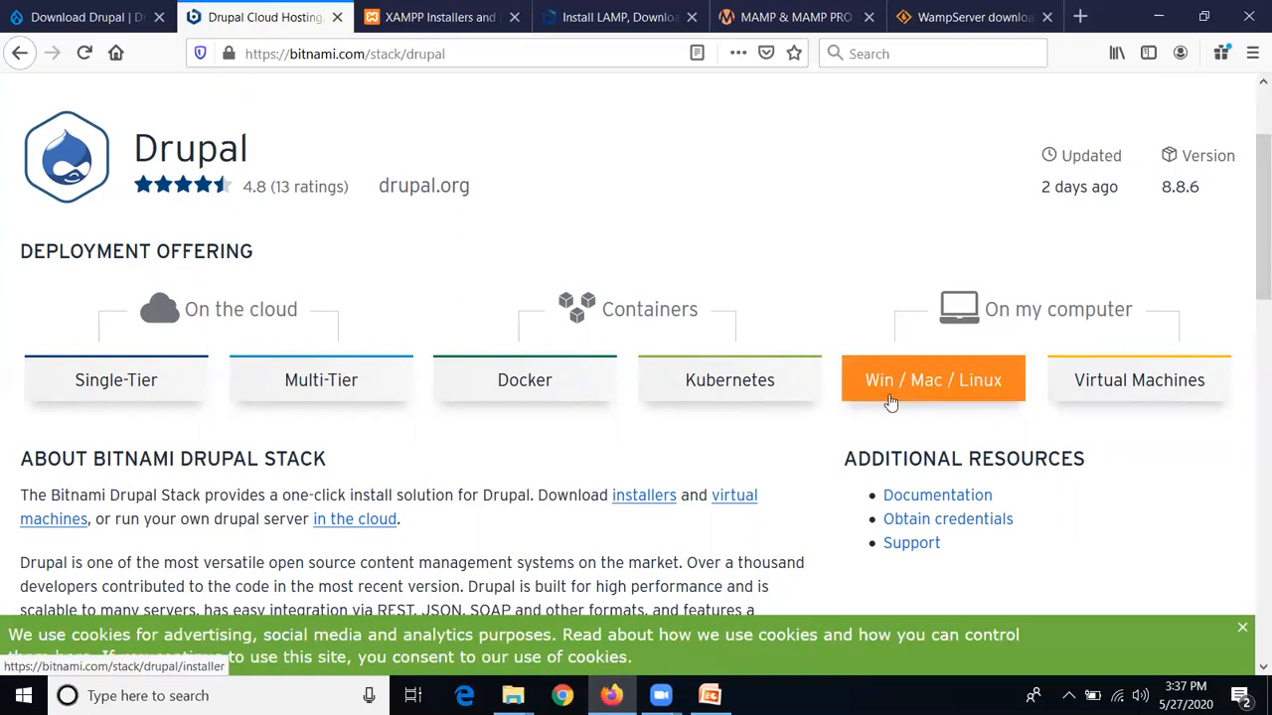
{"action": "left_click", "coordinate": [927, 396]}
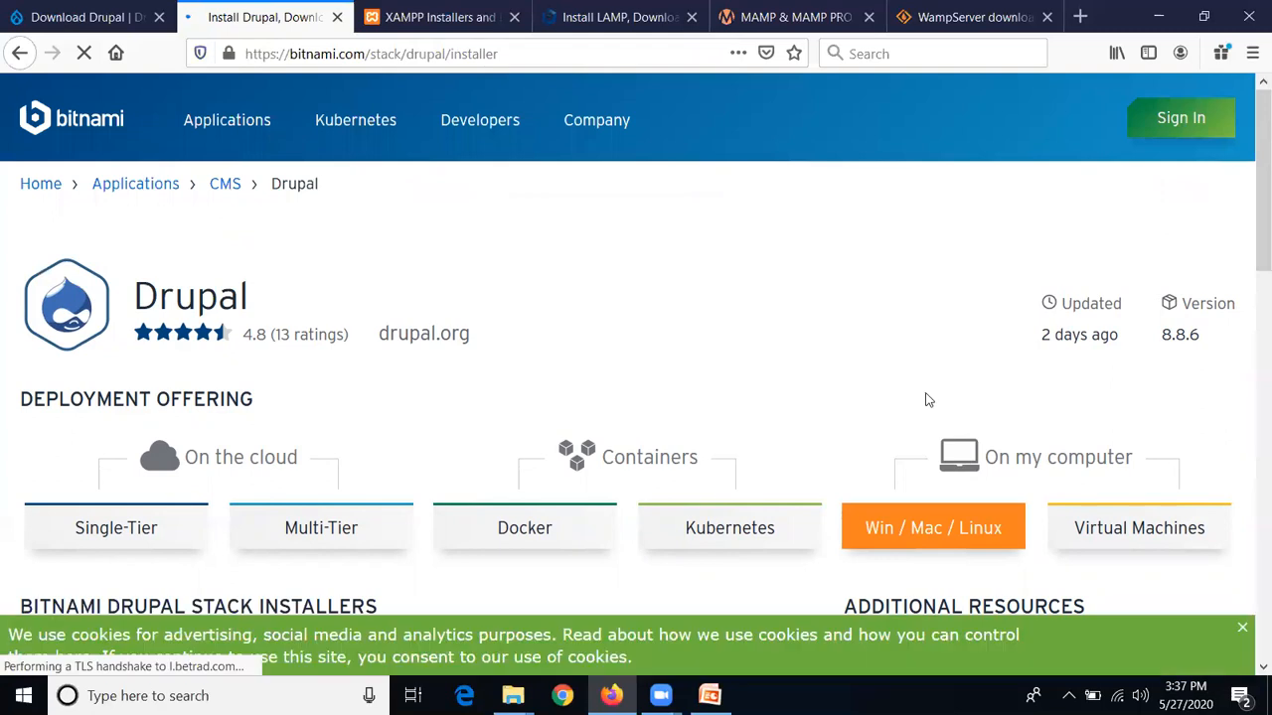
Scroll the installers page and request the Windows 64-bit Drupal 8.8.6-0 download
{"action": "scroll", "coordinate": [669, 365], "scroll_direction": "down", "scroll_amount": 3}
{"action": "scroll", "coordinate": [669, 365], "scroll_direction": "down", "scroll_amount": 5}
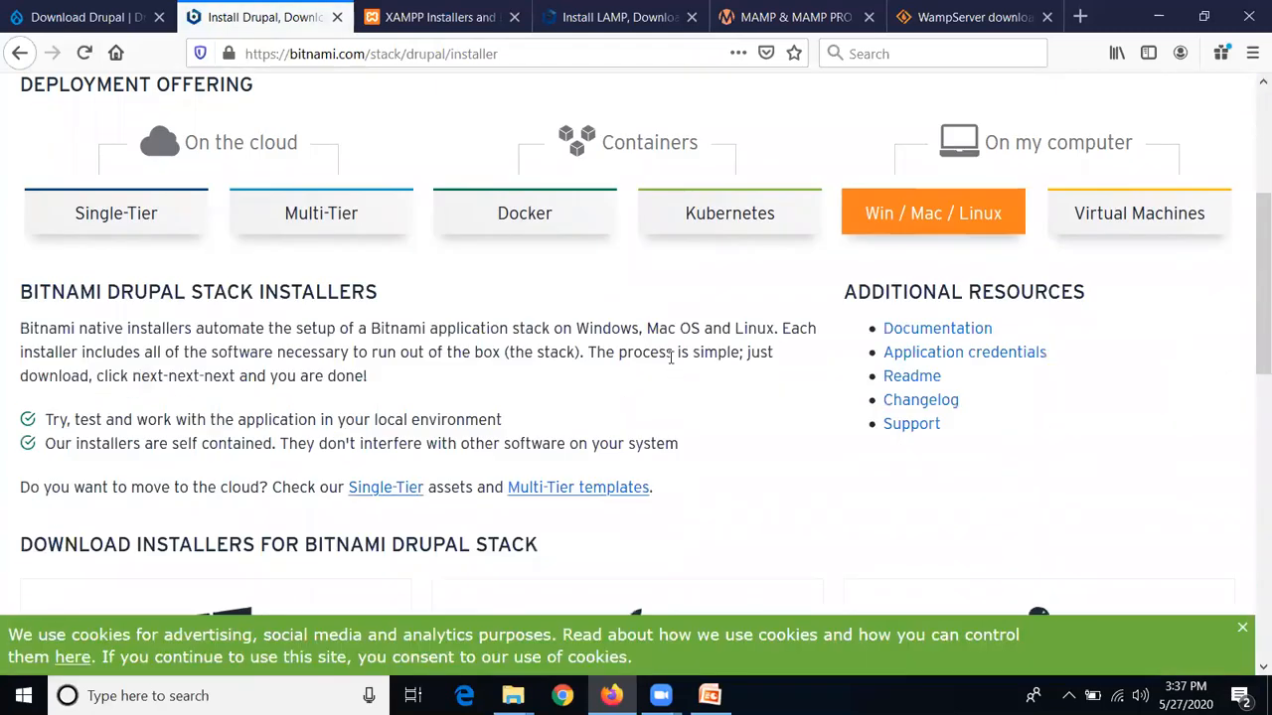
{"action": "scroll", "coordinate": [670, 365], "scroll_direction": "down", "scroll_amount": 2}
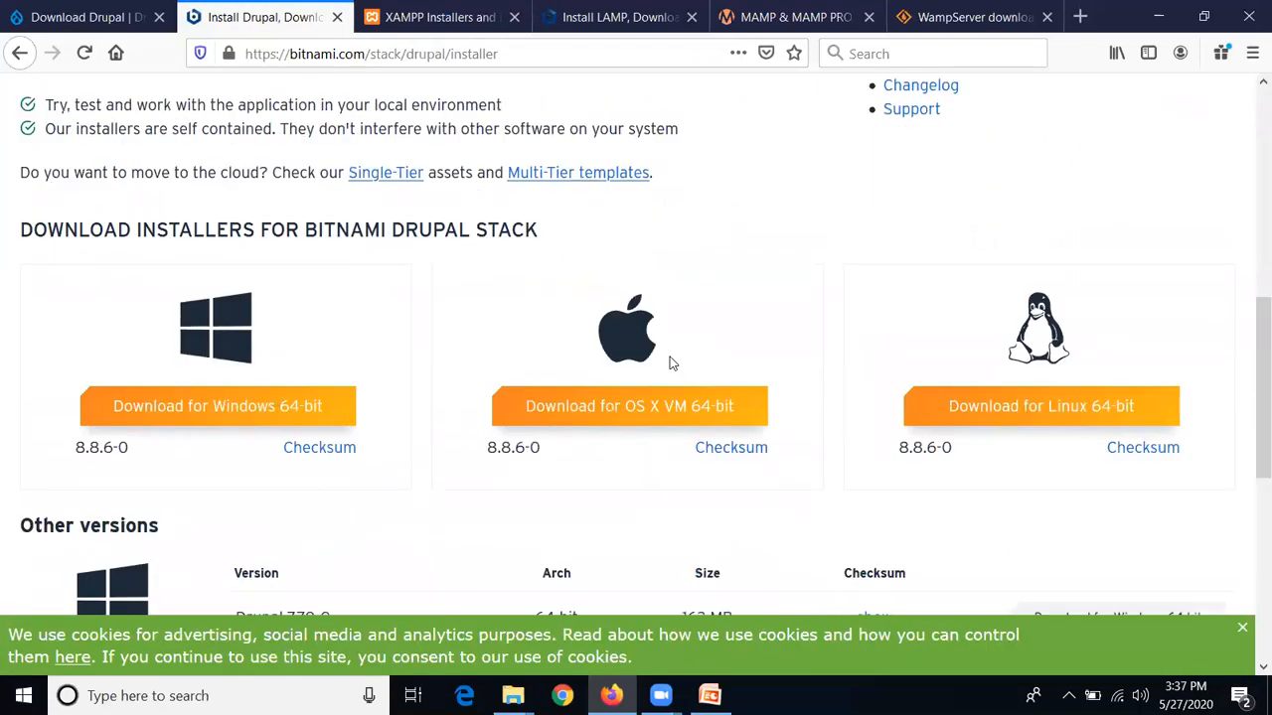
{"action": "scroll", "coordinate": [511, 542], "scroll_direction": "down", "scroll_amount": 2}
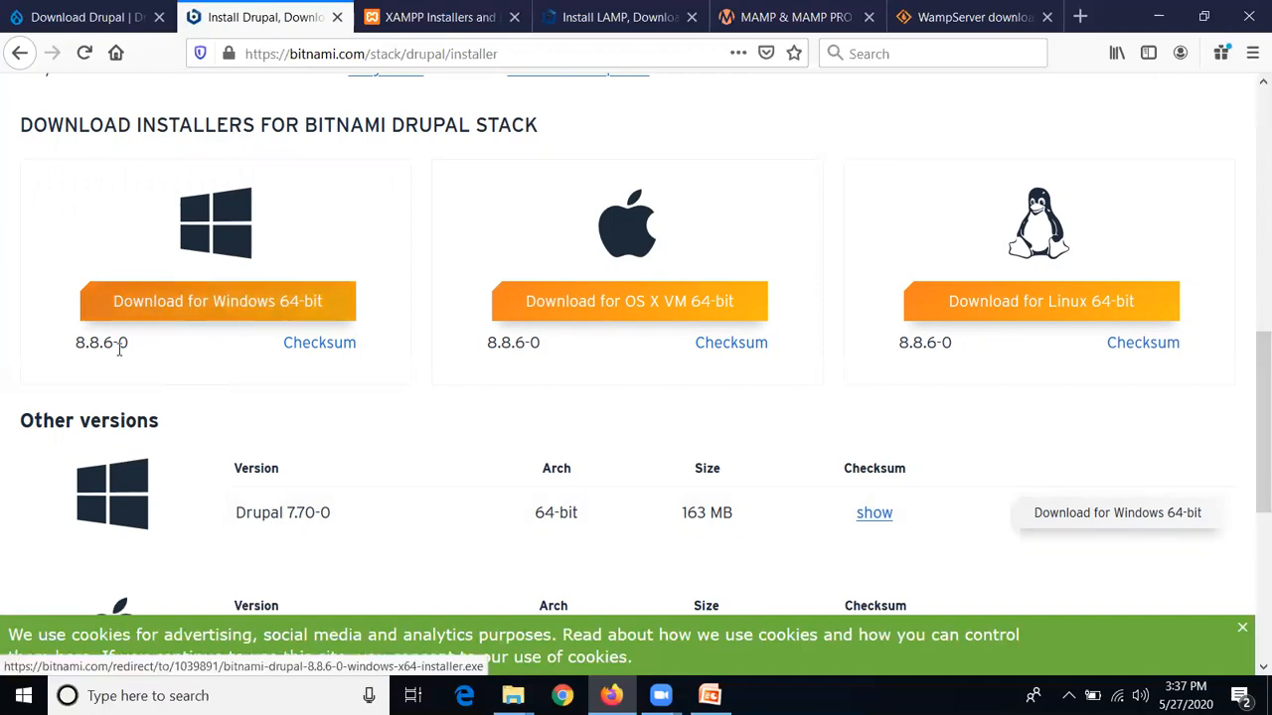
{"action": "left_click", "coordinate": [227, 303]}
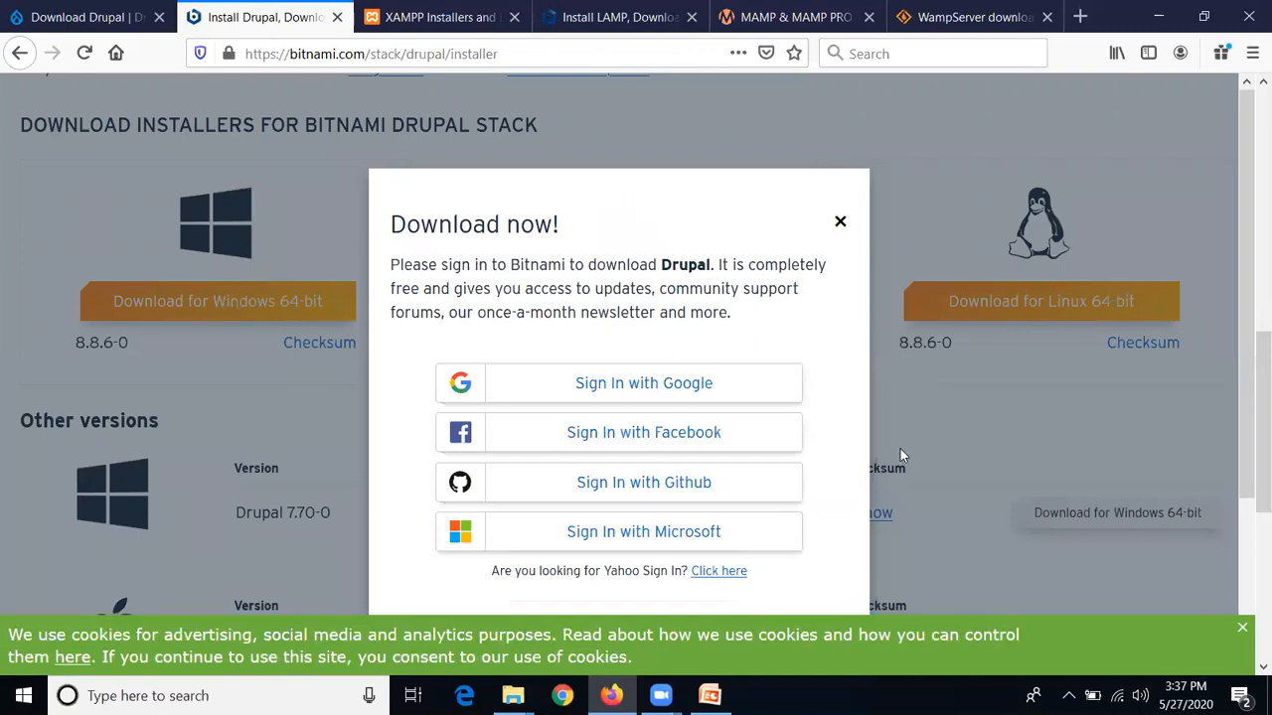
Decline signing in with 'No thanks, just take me to the download'
{"action": "scroll", "coordinate": [899, 456], "scroll_direction": "down", "scroll_amount": 2}
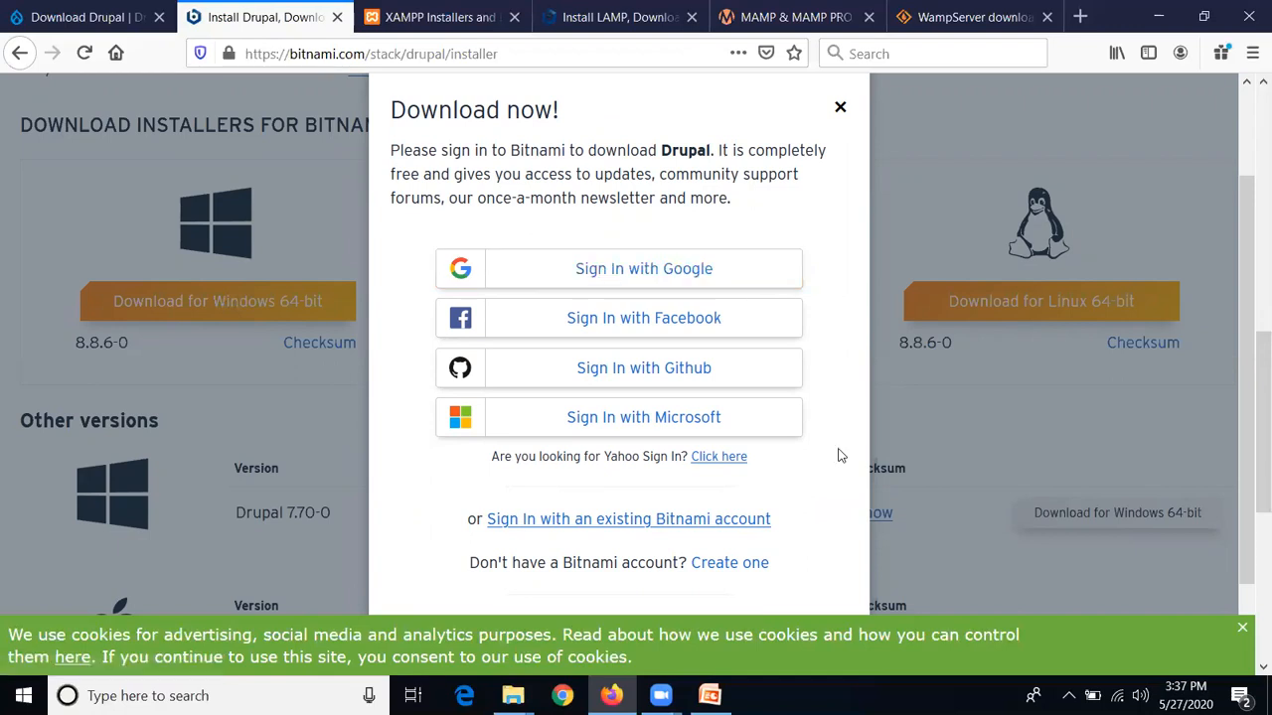
{"action": "scroll", "coordinate": [843, 578], "scroll_direction": "down", "scroll_amount": 2}
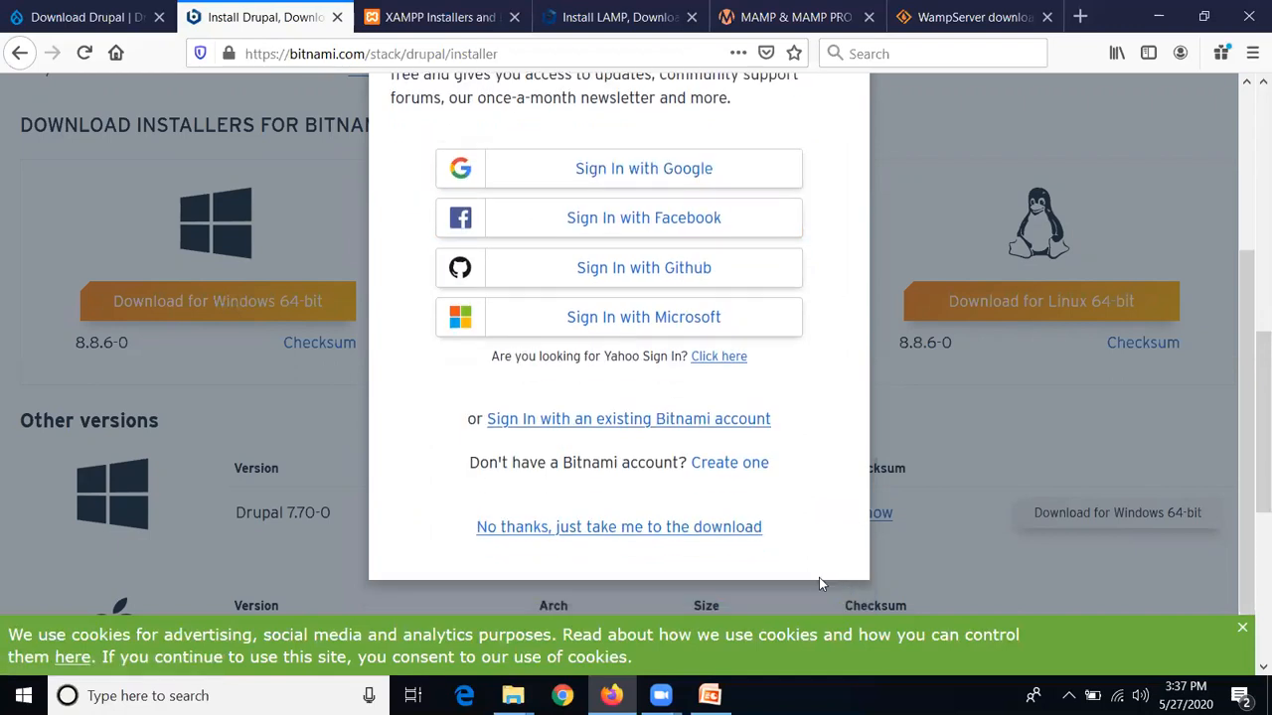
{"action": "left_click", "coordinate": [584, 528]}
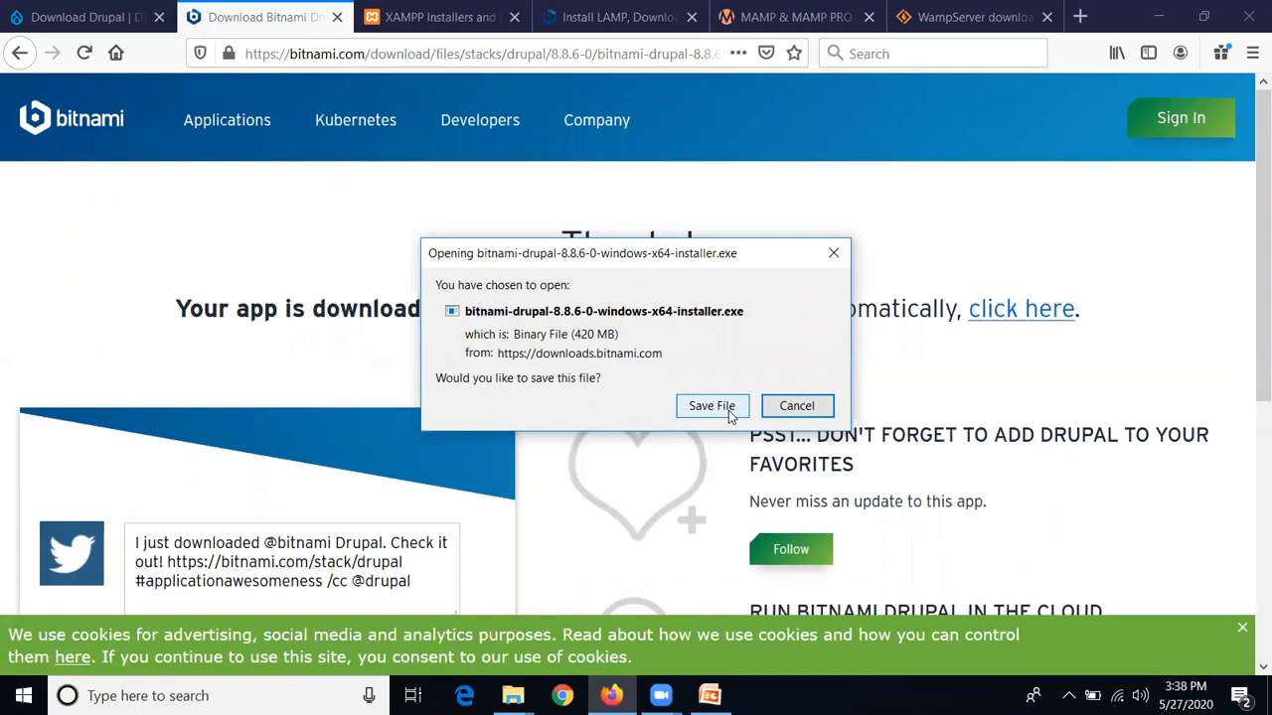
Save bitnami-drupal-8.8.6-0-windows-x64-installer.exe to disk
{"action": "left_click", "coordinate": [729, 411]}
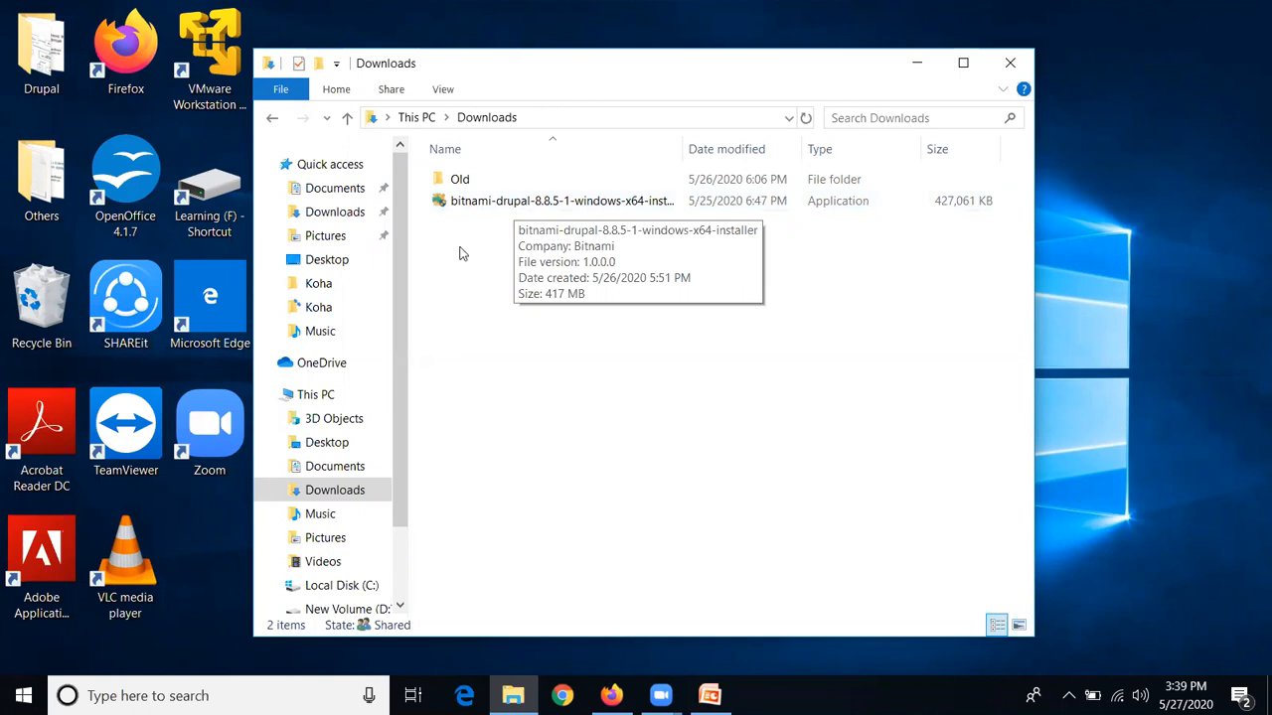
Run the bitnami-drupal-8.8.5-1 installer from the Downloads folder
{"action": "double_click", "coordinate": [530, 203]}
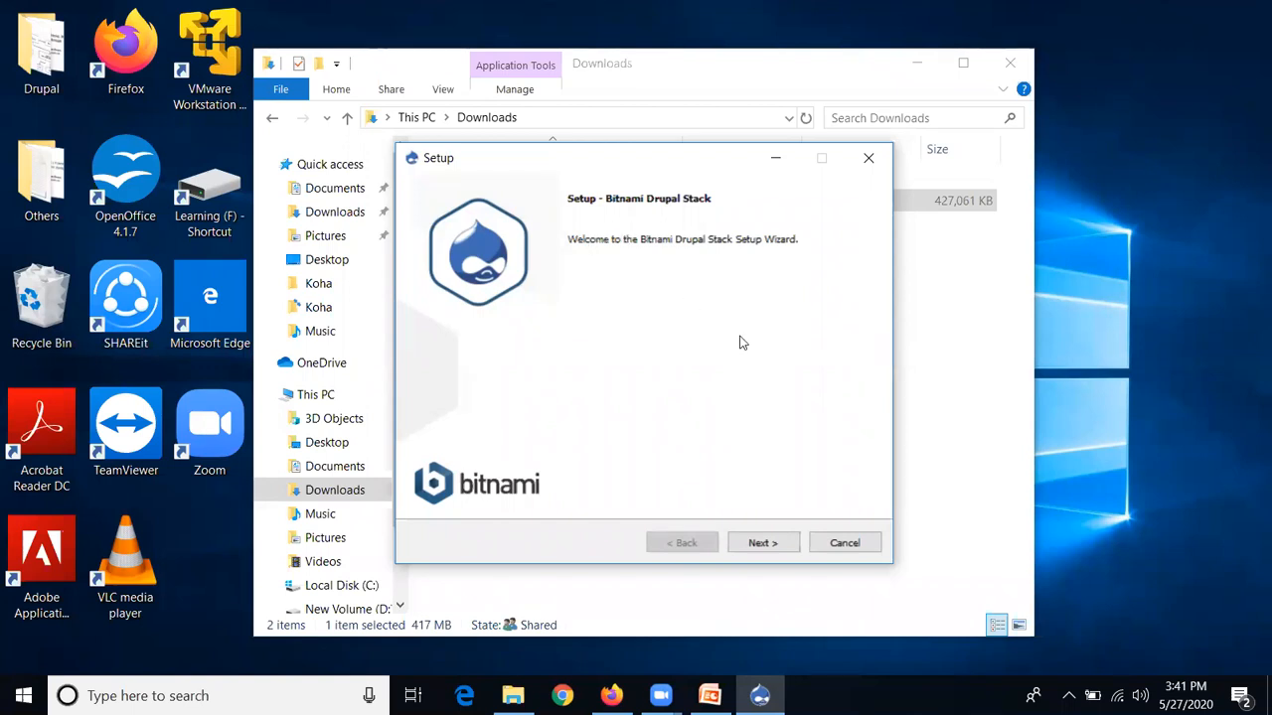
Continue past the welcome page, keeping Drupal, Drush, Git and PhpMyAdmin selected
{"action": "left_click", "coordinate": [793, 552]}
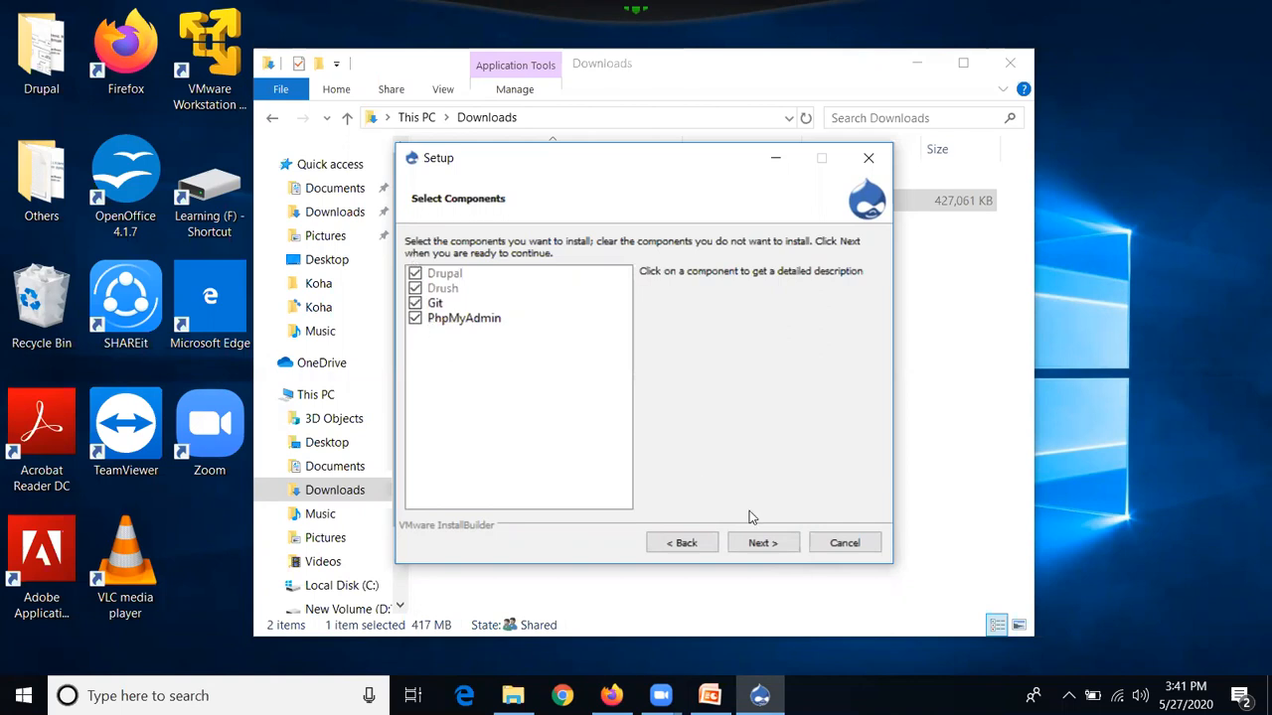
{"action": "left_click", "coordinate": [763, 544]}
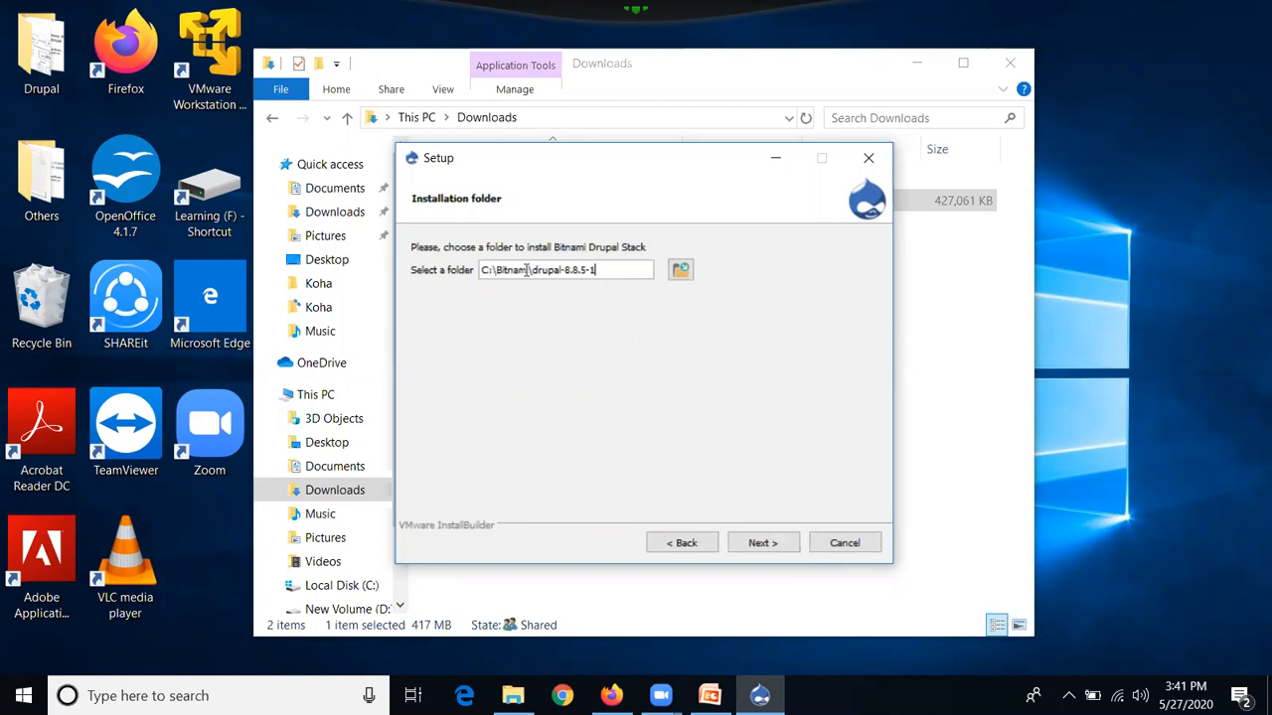
Create a folder named 'drupal' in Documents and select it as the install location
{"action": "left_click", "coordinate": [681, 269]}
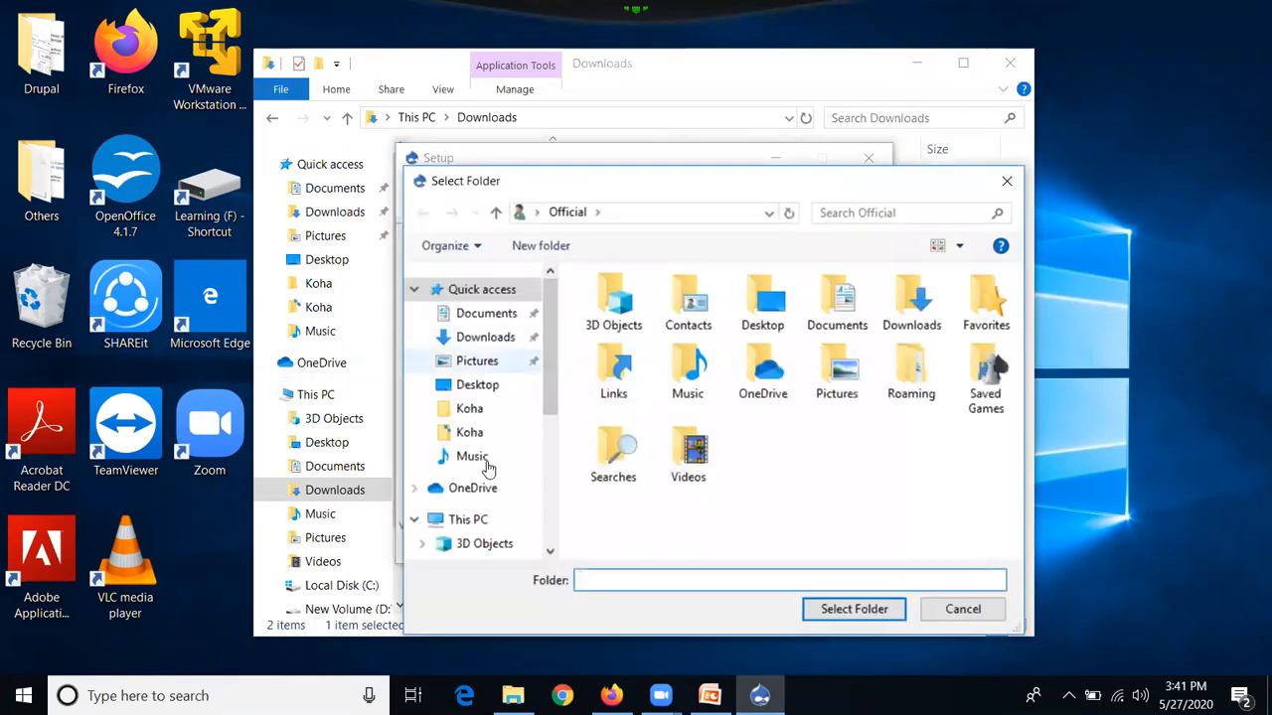
{"action": "left_click", "coordinate": [494, 318]}
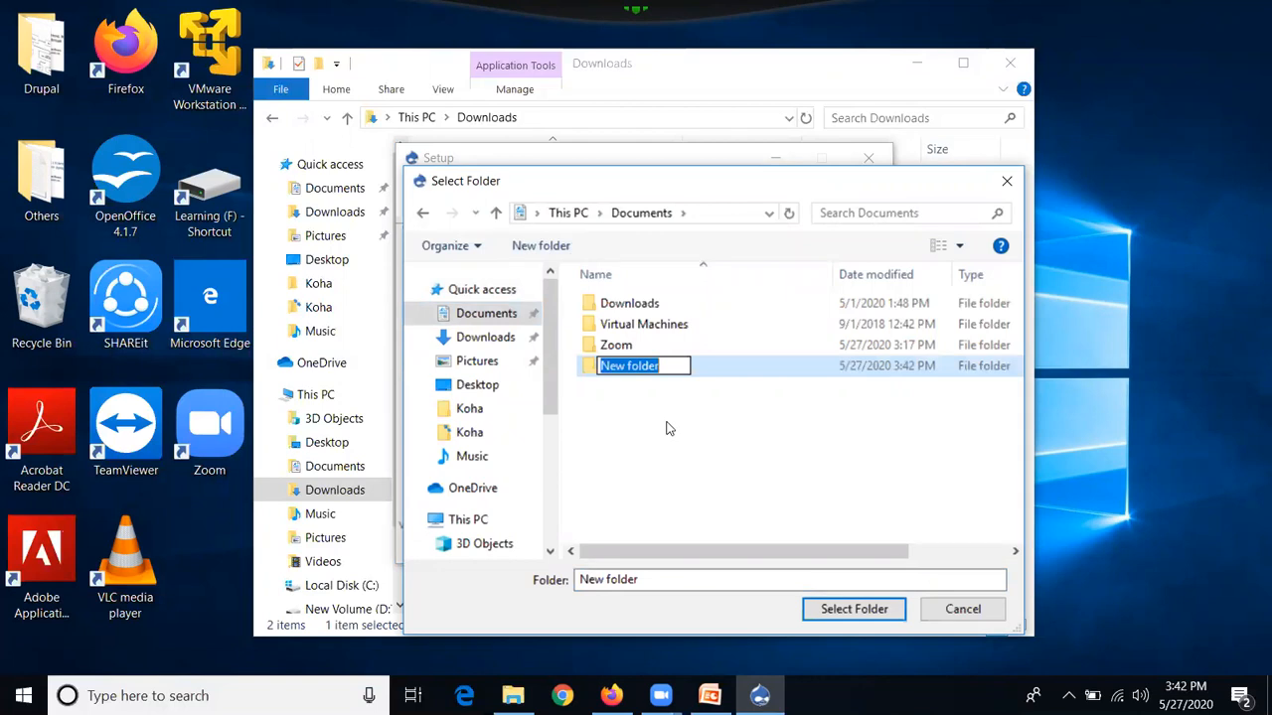
{"action": "type", "text": "dr"}
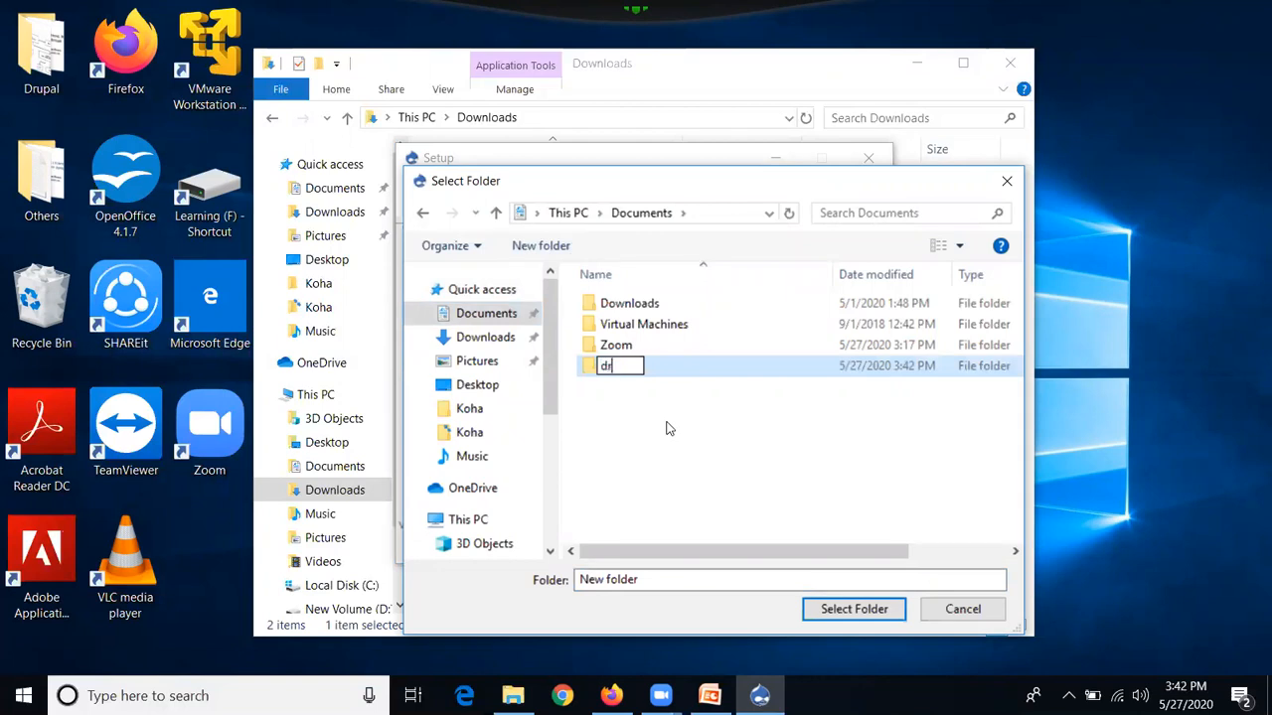
{"action": "type", "text": "upal"}
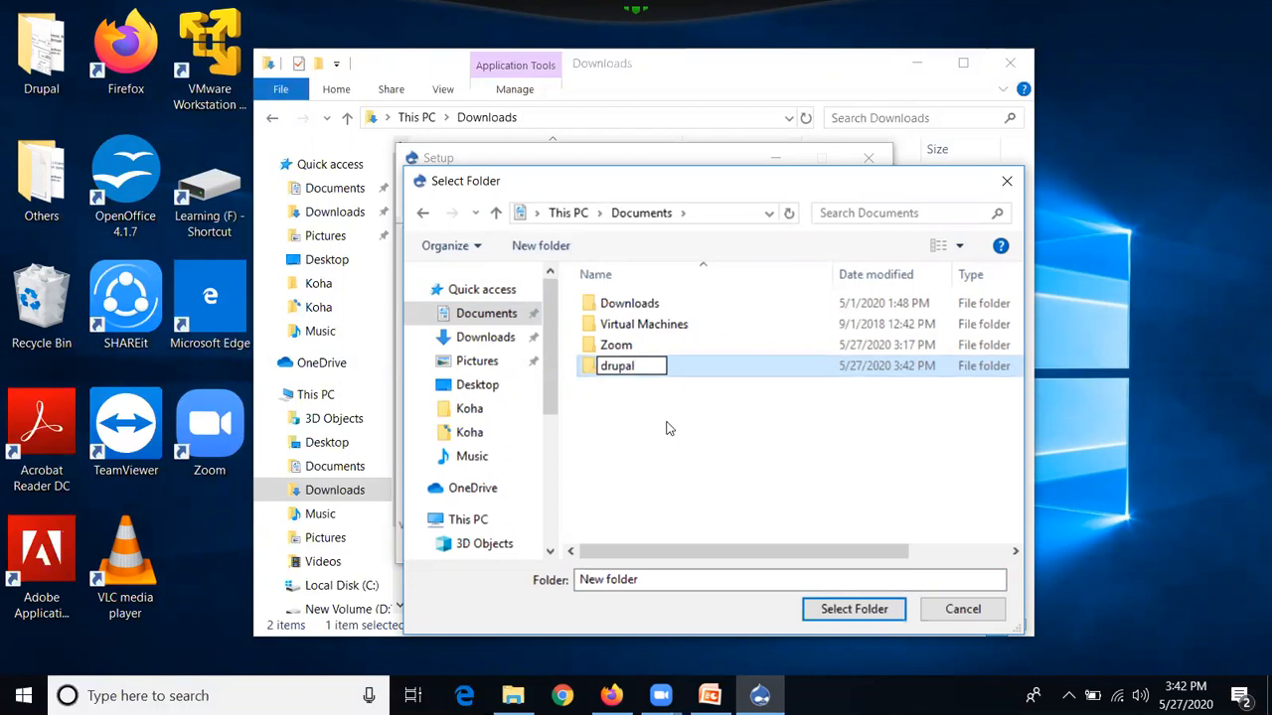
{"action": "left_click", "coordinate": [670, 427]}
{"action": "left_click", "coordinate": [656, 367]}
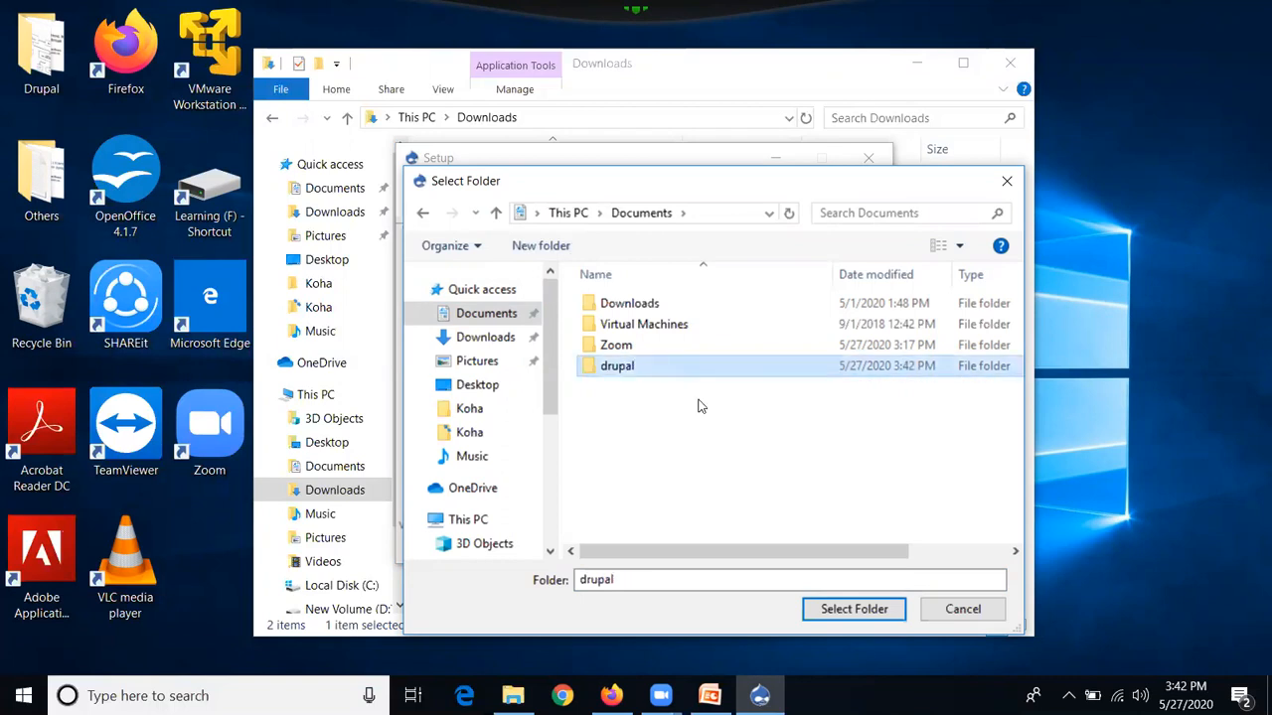
{"action": "left_click", "coordinate": [851, 613]}
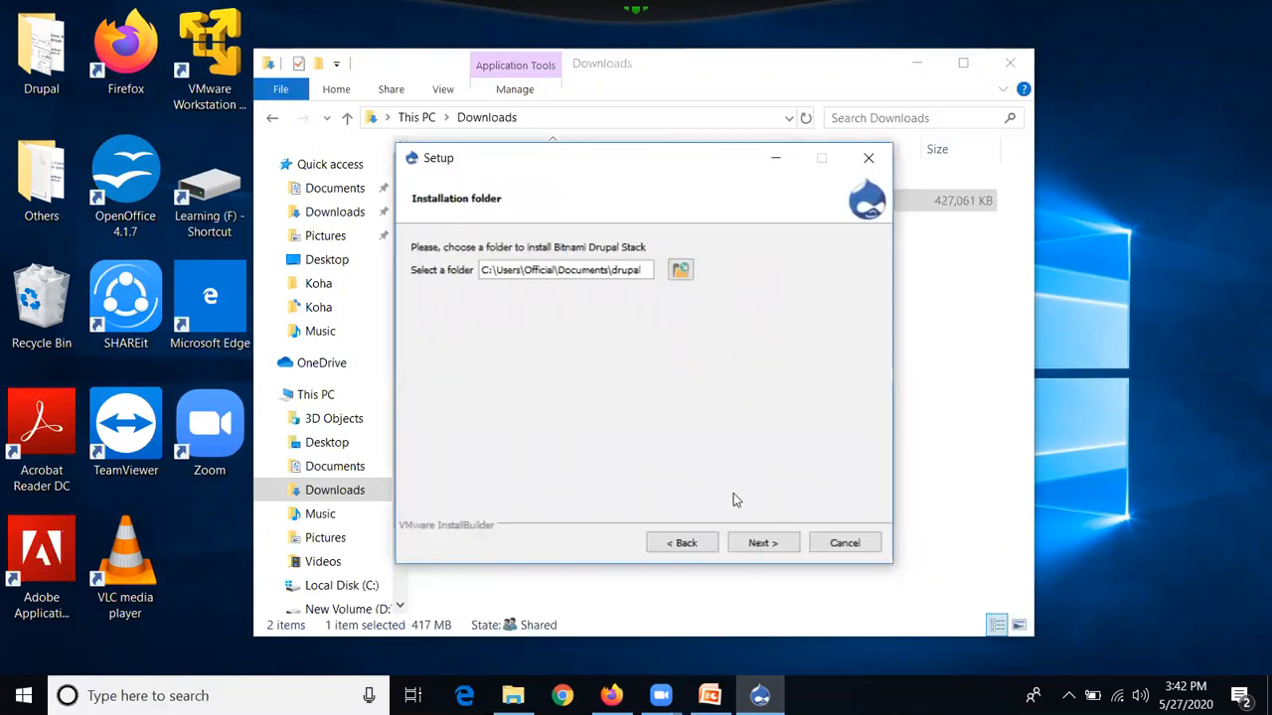
On the admin account page, replace the default real name and e-mail with the admin's own details
{"action": "left_click", "coordinate": [771, 543]}
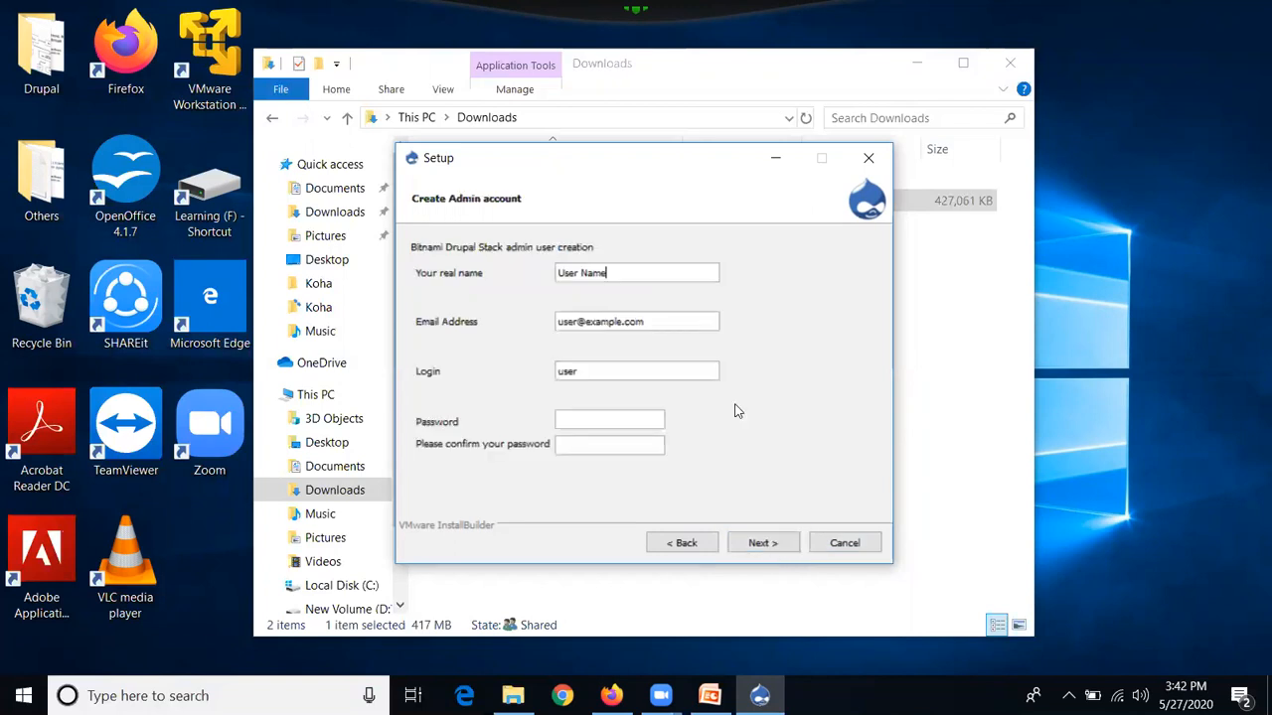
{"action": "left_click_drag", "start_coordinate": [619, 274], "coordinate": [558, 270]}
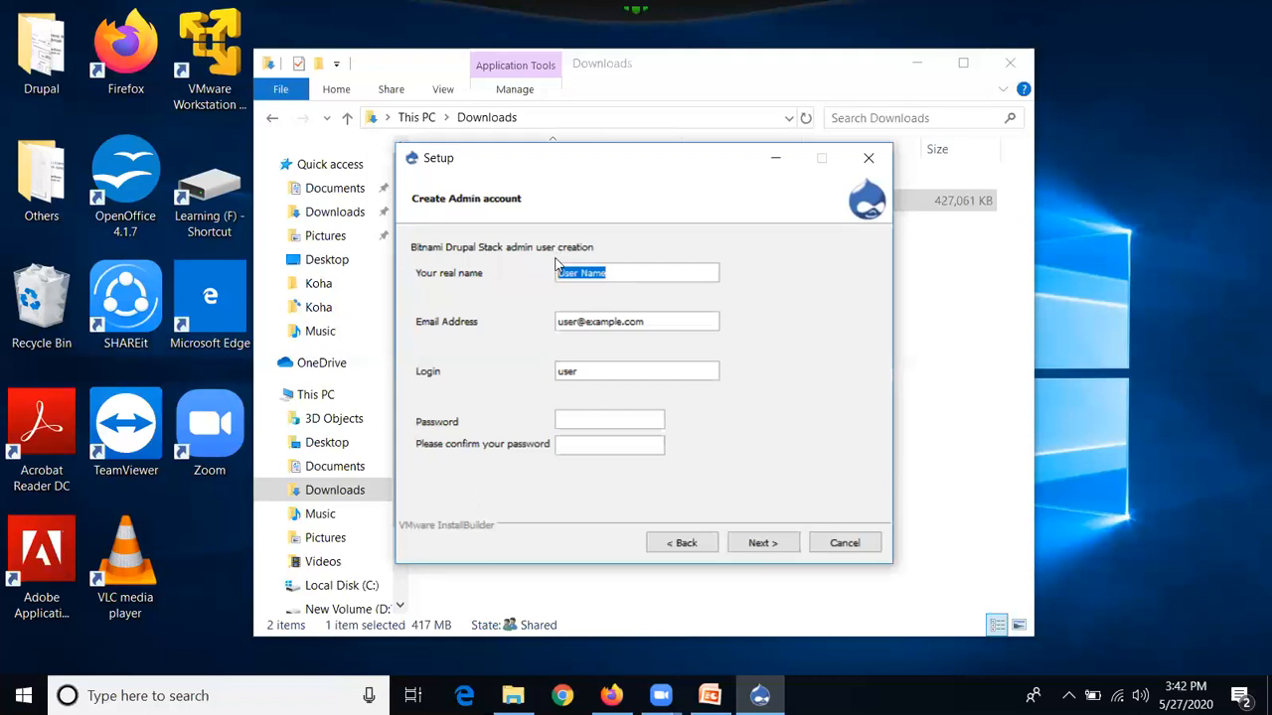
{"action": "key", "text": "BackSpace"}
{"action": "type", "text": "tejavino"}
{"action": "left_click", "coordinate": [657, 325]}
{"action": "key", "text": "ctrl+a"}
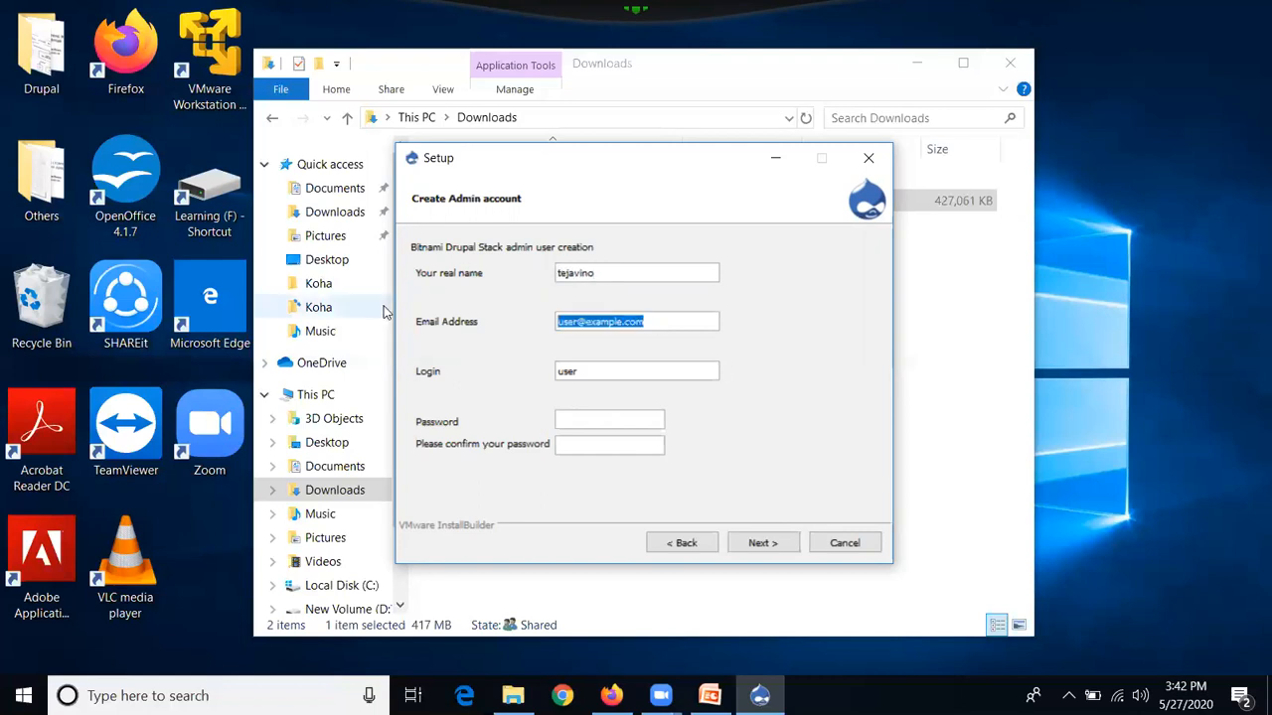
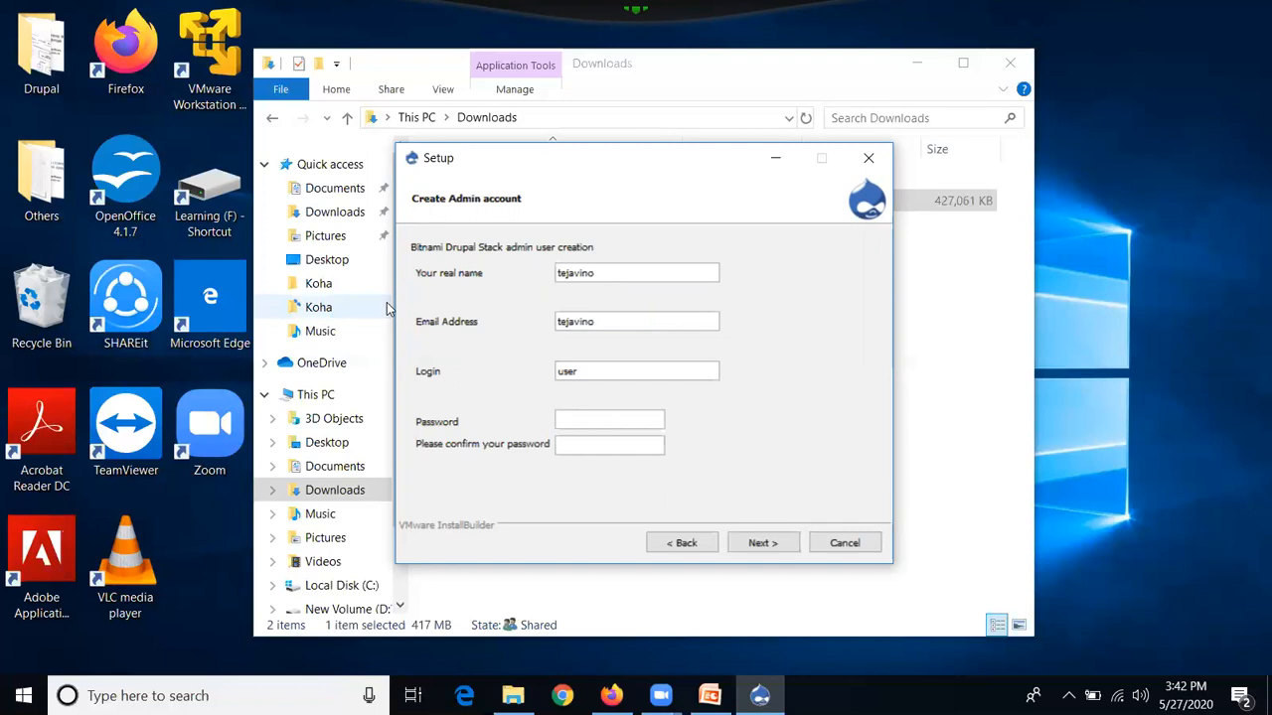
Set the admin login name, enter and confirm the password, and submit the account details
{"action": "left_click", "coordinate": [582, 369]}
{"action": "key", "text": "BackSpace"}
{"action": "key", "text": "BackSpace"}
{"action": "key", "text": "BackSpace"}
{"action": "key", "text": "BackSpace"}
{"action": "type", "text": "tejavin"}
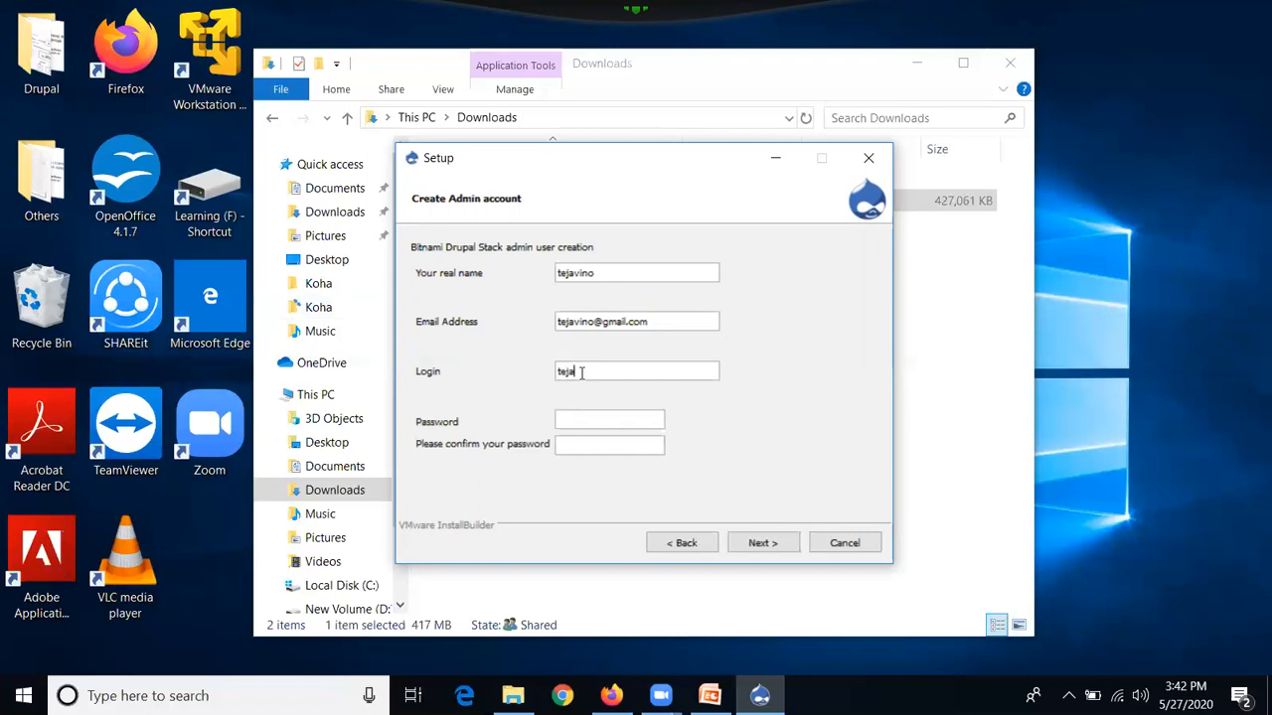
{"action": "type", "text": "o"}
{"action": "left_click", "coordinate": [594, 421]}
{"action": "type", "text": "•••••"}
{"action": "key", "text": "BackSpace"}
{"action": "type", "text": "••••"}
{"action": "left_click", "coordinate": [594, 453]}
{"action": "type", "text": "•••••••••"}
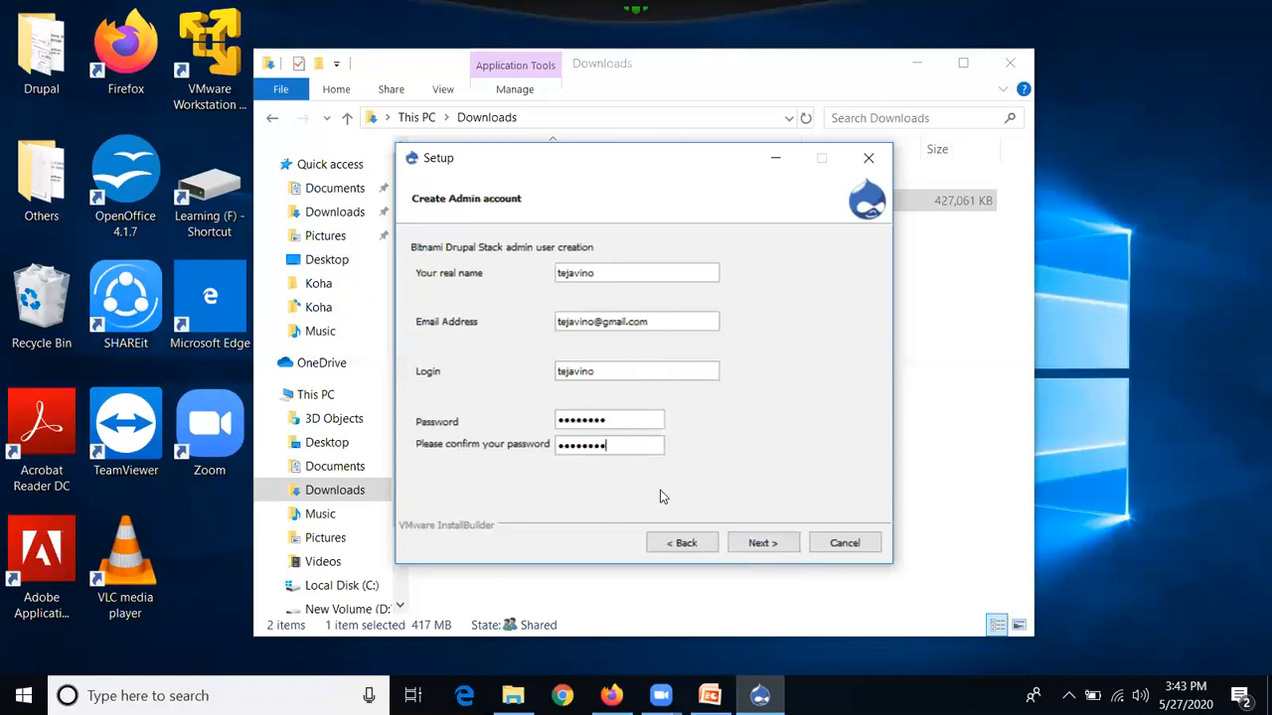
{"action": "left_click", "coordinate": [761, 547]}
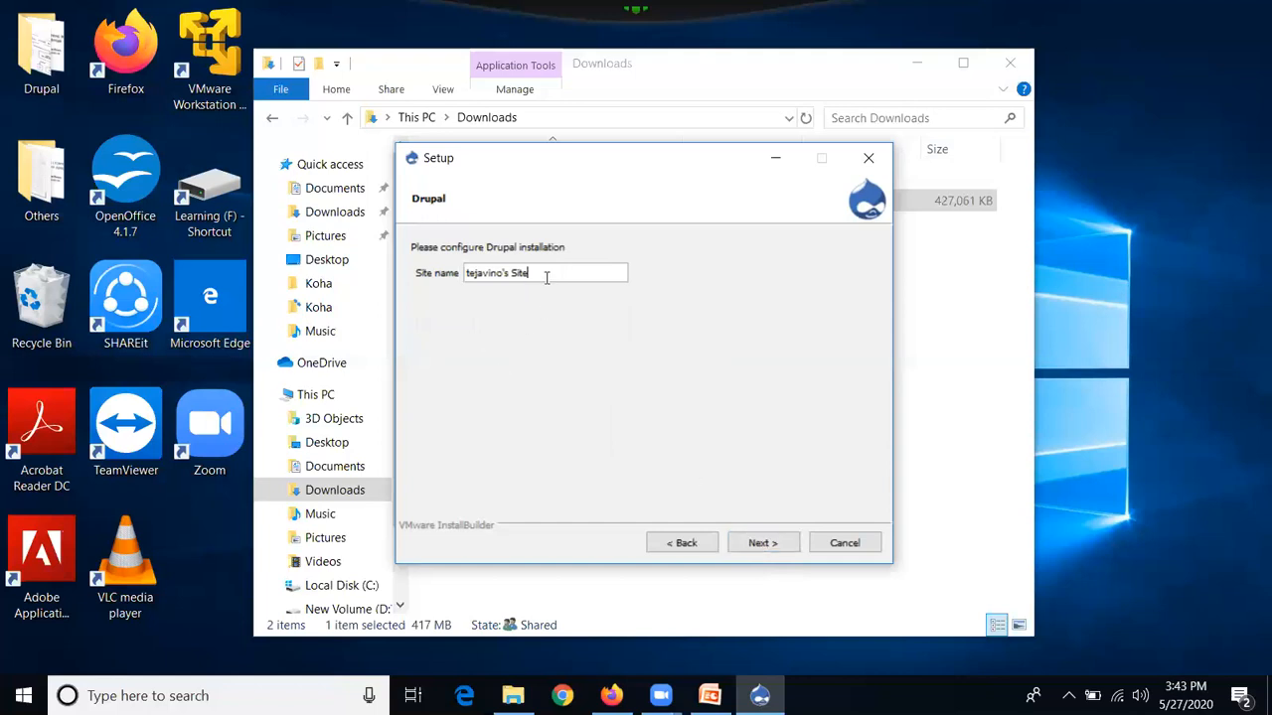
Name the site 'CNK Library' and confirm it
{"action": "left_click_drag", "start_coordinate": [546, 278], "coordinate": [92, 306]}
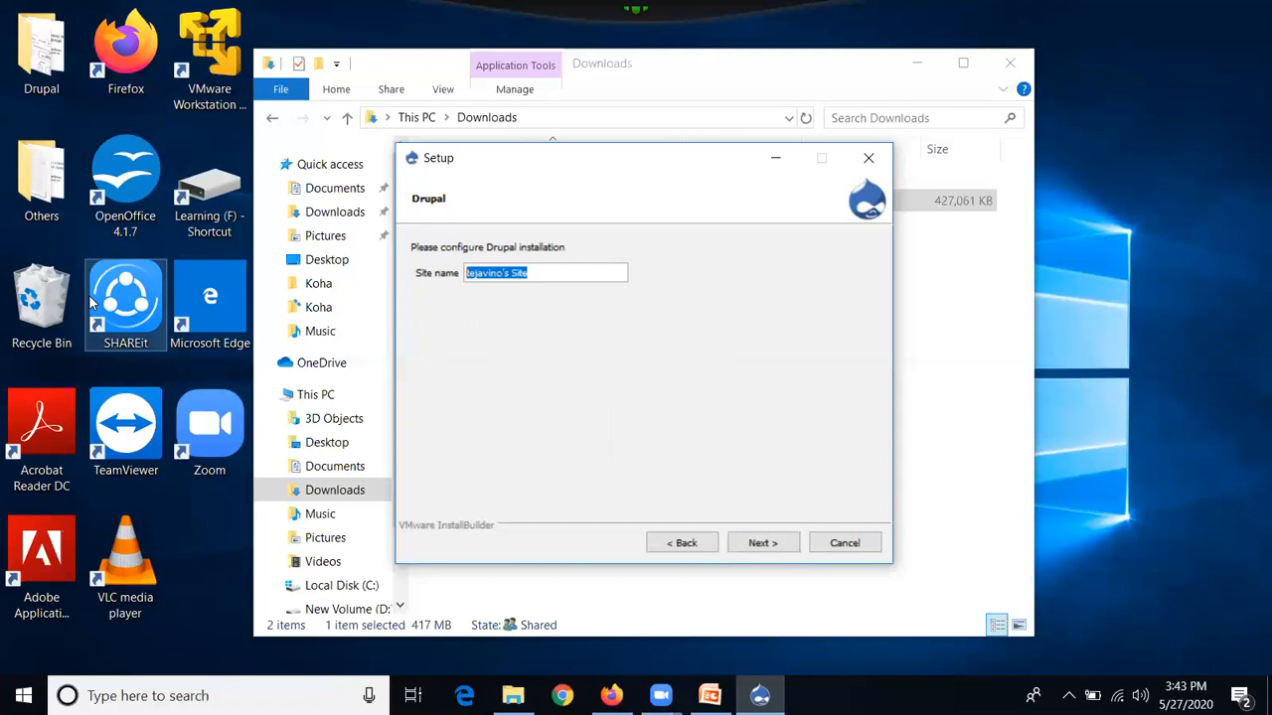
{"action": "type", "text": "C"}
{"action": "type", "text": "NK"}
{"action": "type", "text": " Lib"}
{"action": "type", "text": "raaar"}
{"action": "key", "text": "BackSpace"}
{"action": "key", "text": "BackSpace"}
{"action": "key", "text": "BackSpace"}
{"action": "type", "text": "ry"}
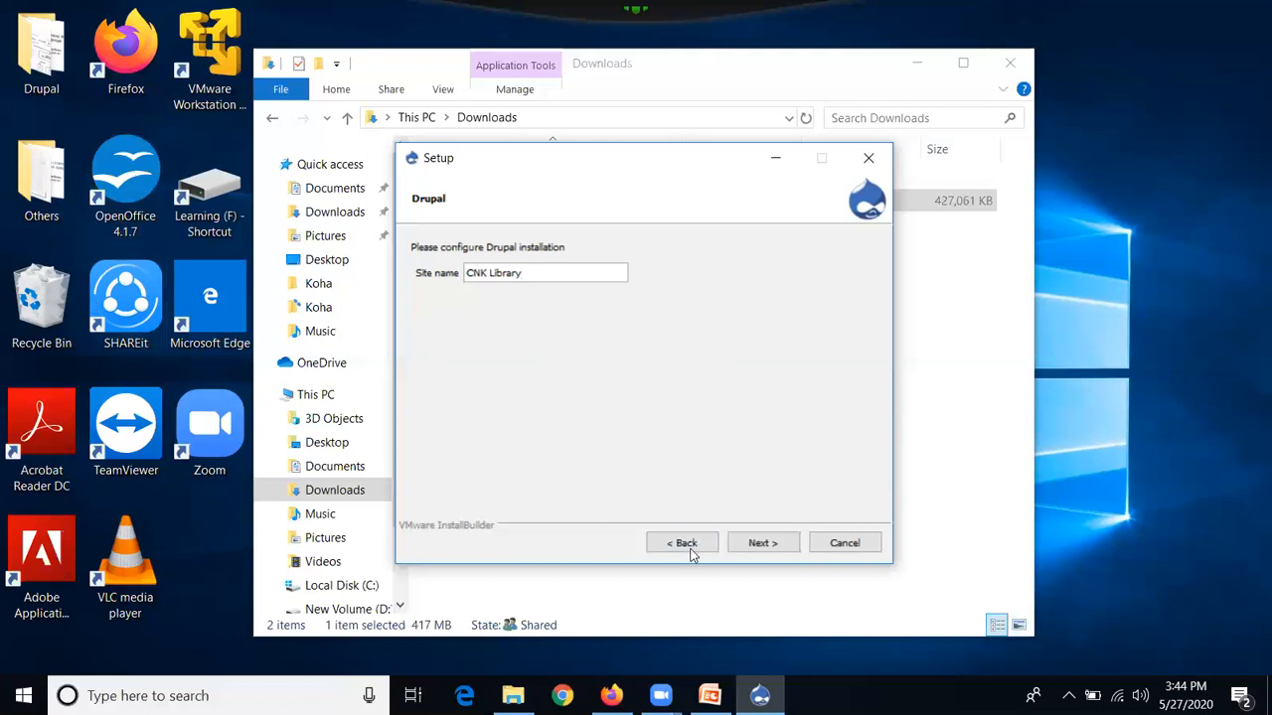
{"action": "left_click", "coordinate": [762, 544]}
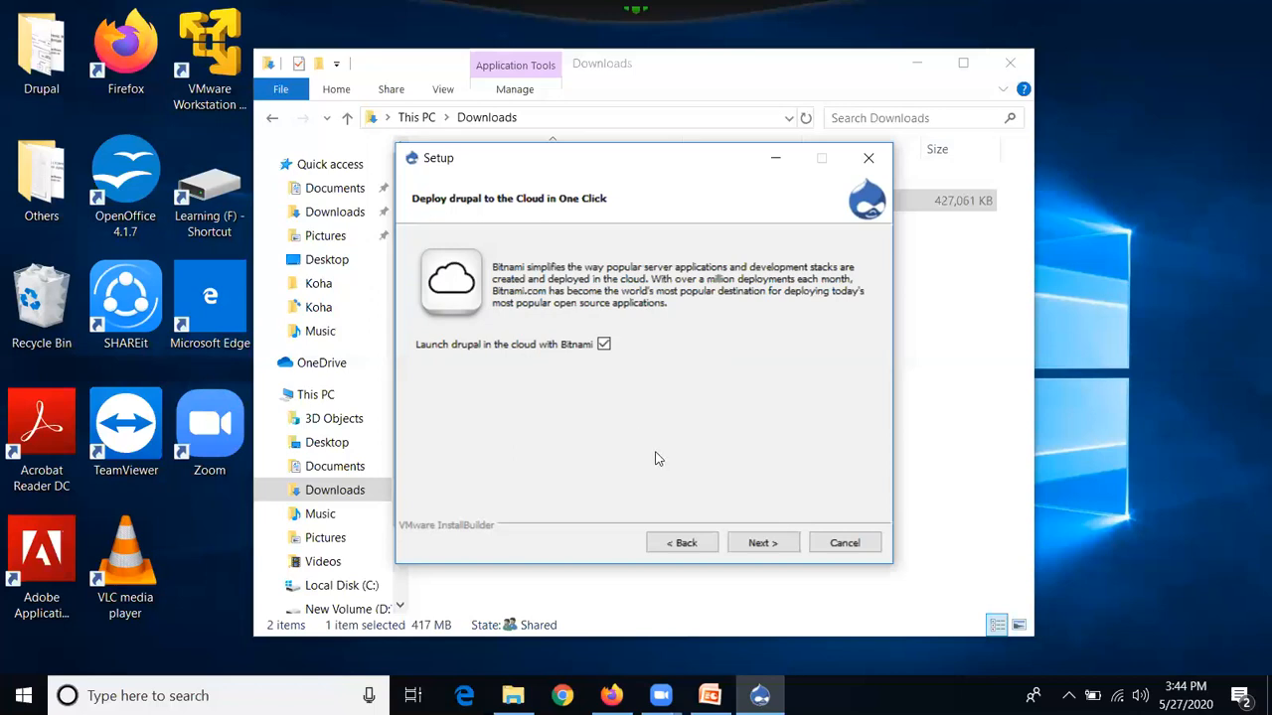
Untick 'Launch drupal in the cloud with Bitnami' and begin installing the stack locally
{"action": "left_click", "coordinate": [601, 342]}
{"action": "left_click", "coordinate": [785, 542]}
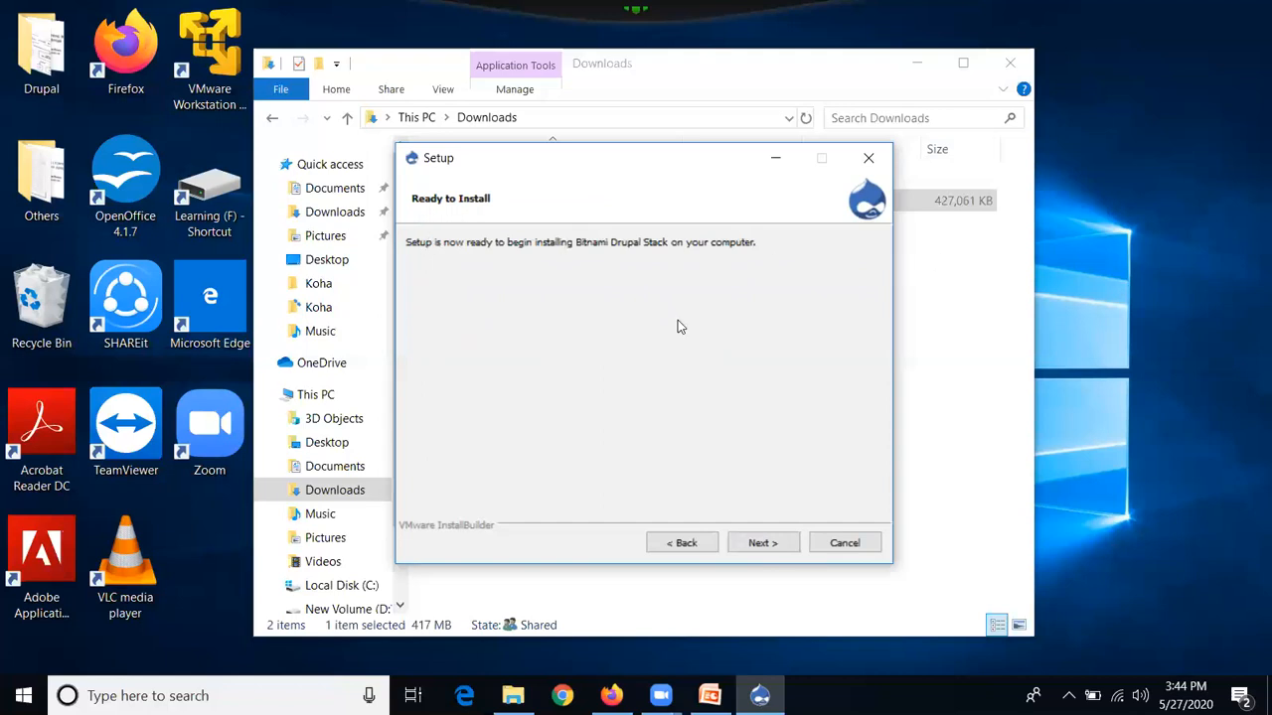
{"action": "left_click", "coordinate": [761, 542]}
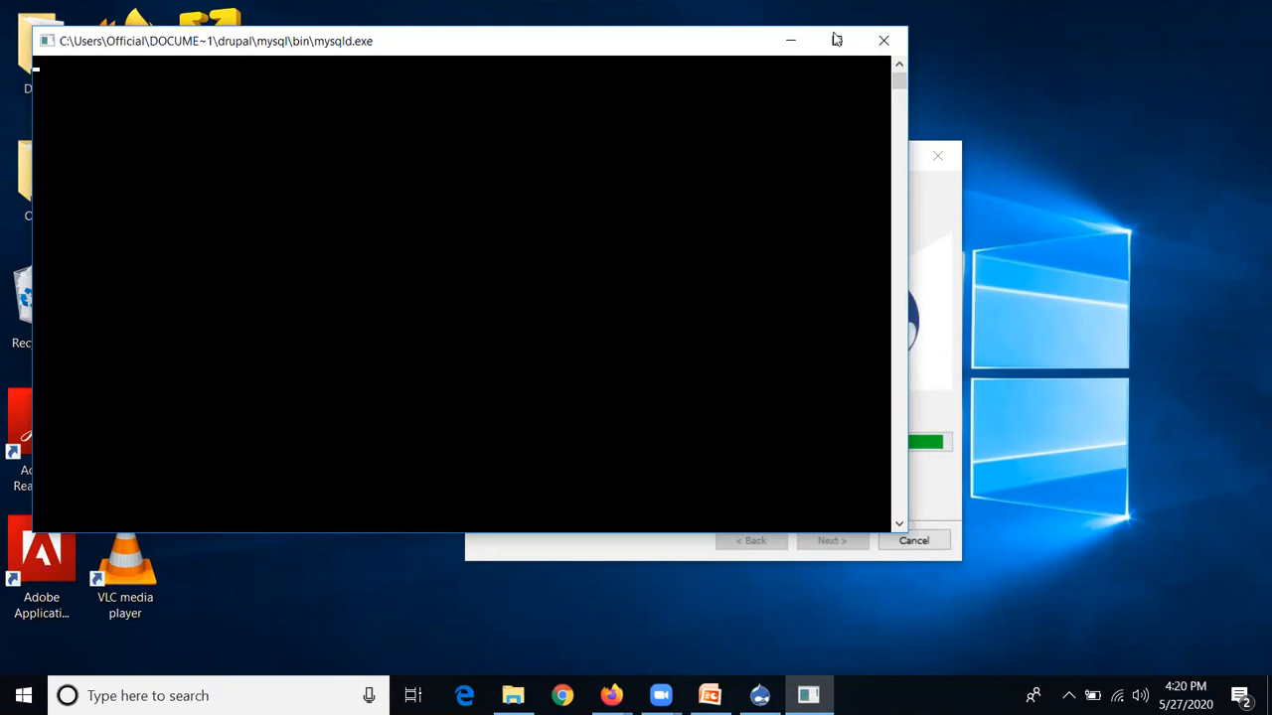
Allow mysqld through the Windows firewall on private networks
{"action": "left_click", "coordinate": [307, 22]}
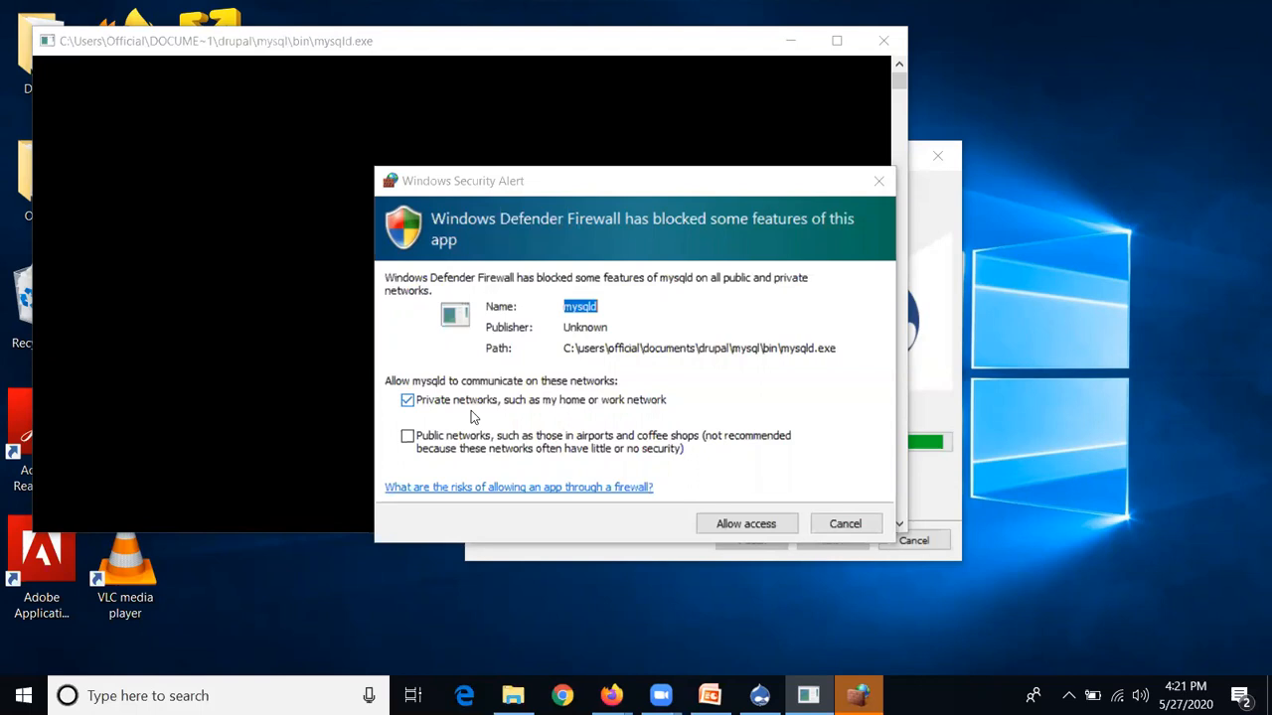
{"action": "left_click", "coordinate": [737, 528]}
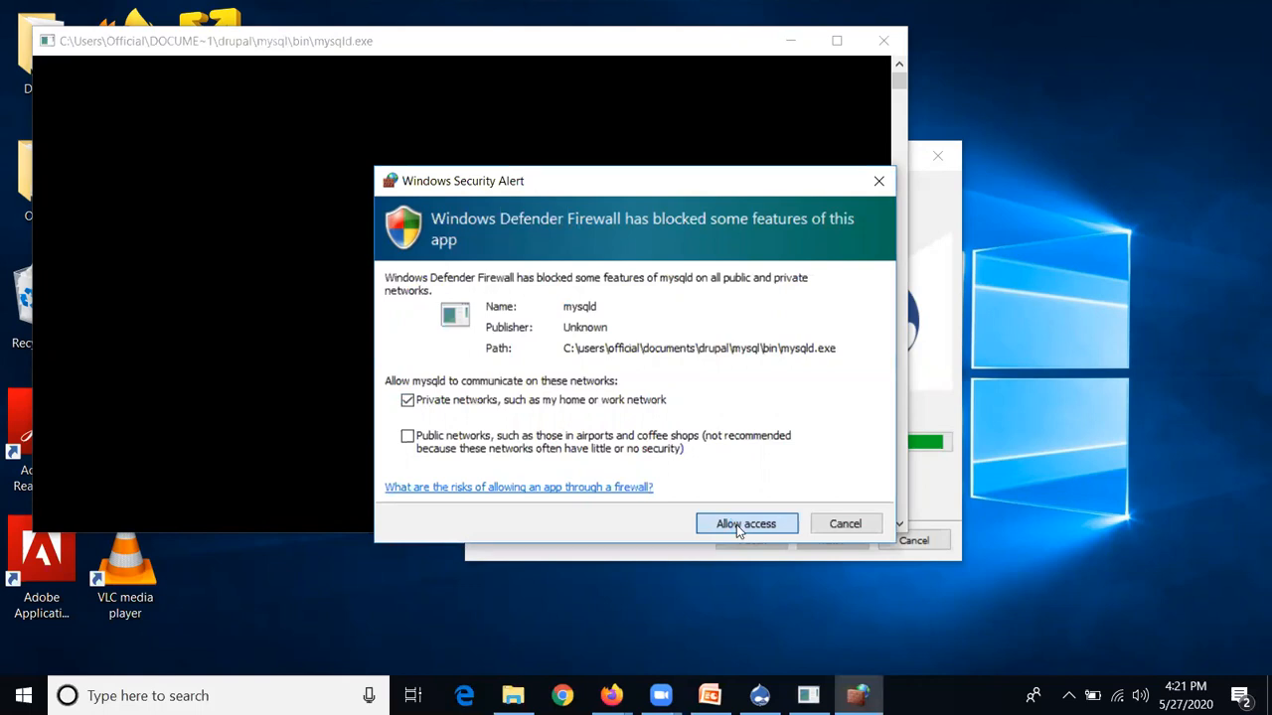
{"action": "left_click", "coordinate": [738, 529]}
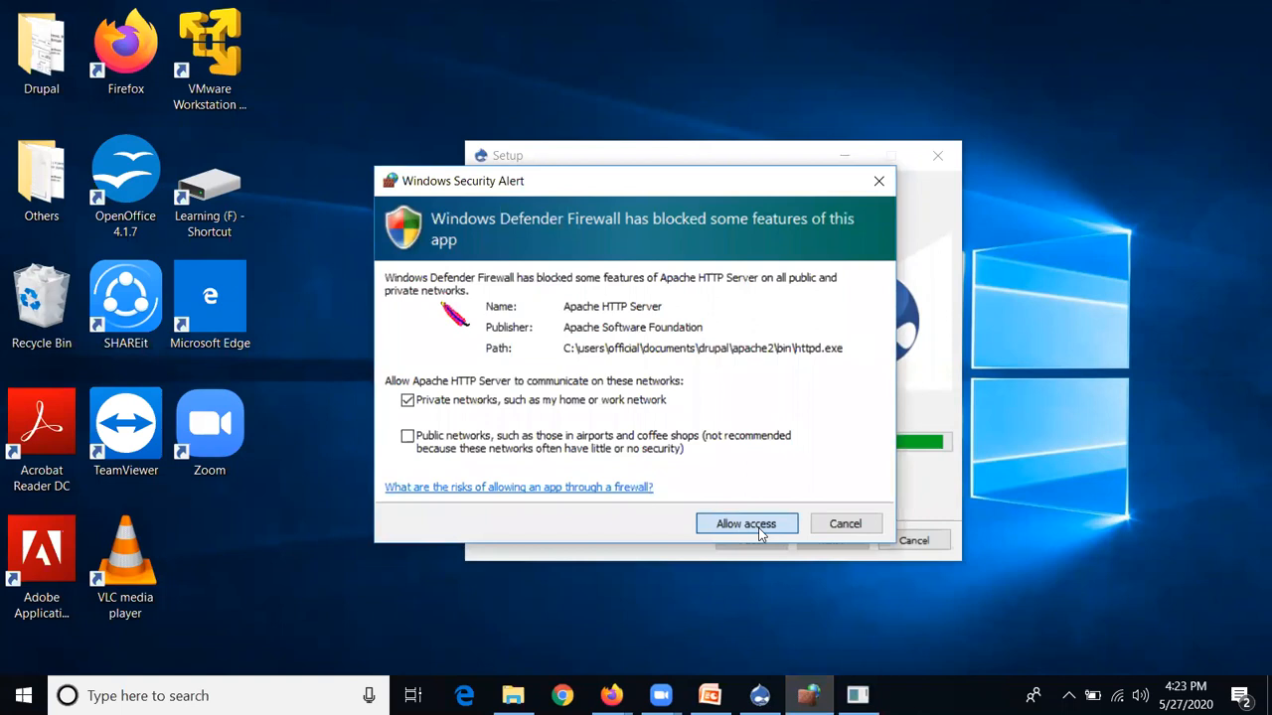
Allow Apache HTTP Server through the Windows firewall on private networks
{"action": "left_click", "coordinate": [761, 531]}
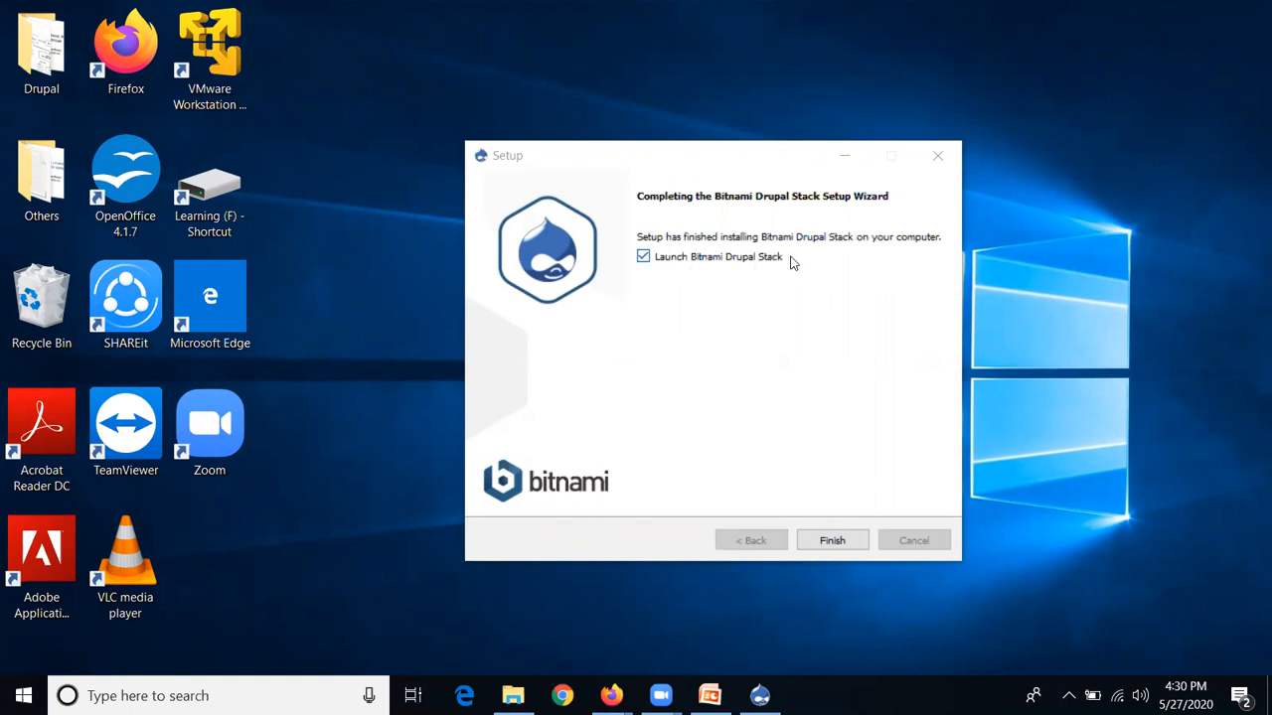
Finish the Bitnami setup wizard, then right-click the desktop
{"action": "left_click", "coordinate": [833, 540]}
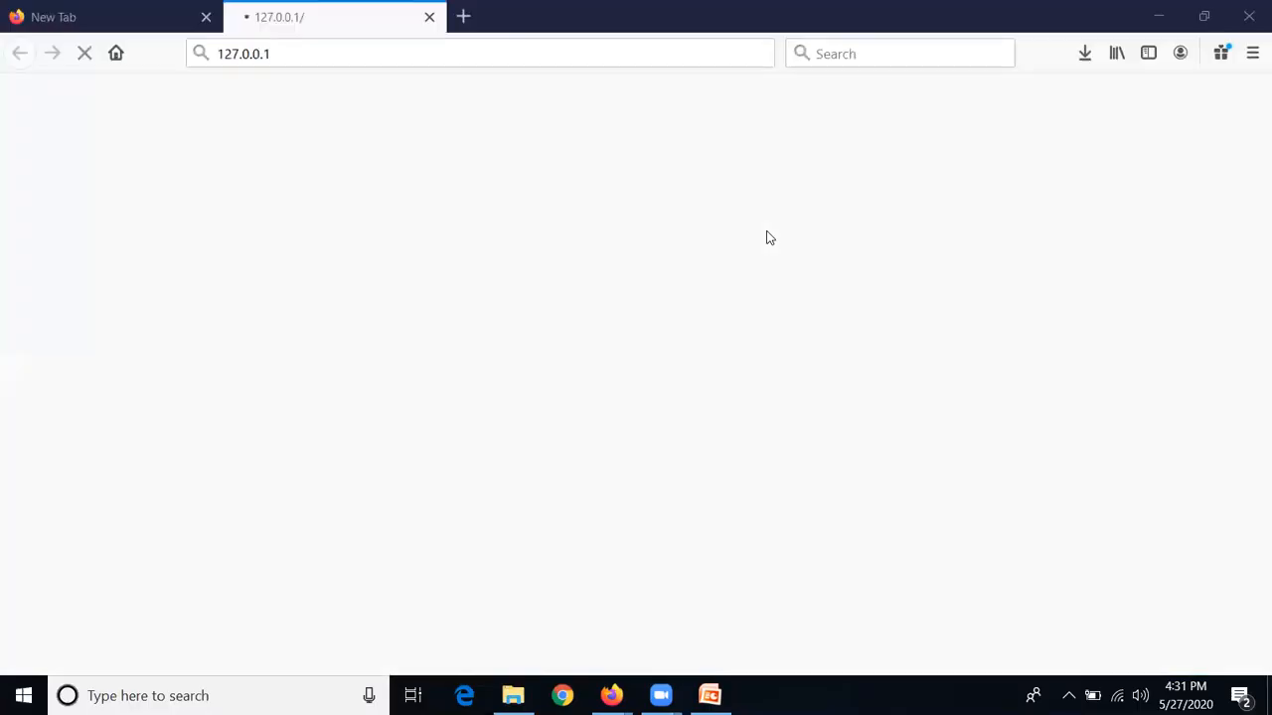
{"action": "right_click", "coordinate": [766, 231]}
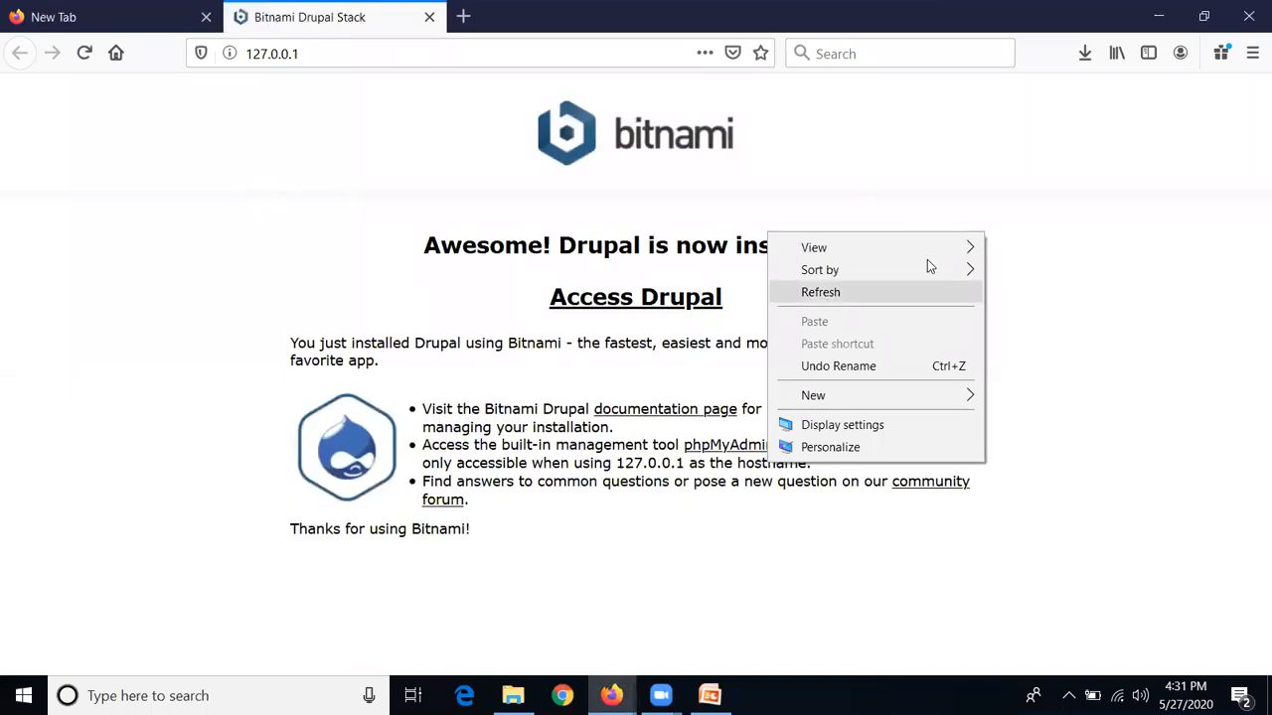
Dismiss the desktop context menu so the 'Drupal is now installed' page shows fully
{"action": "left_click", "coordinate": [1141, 194]}
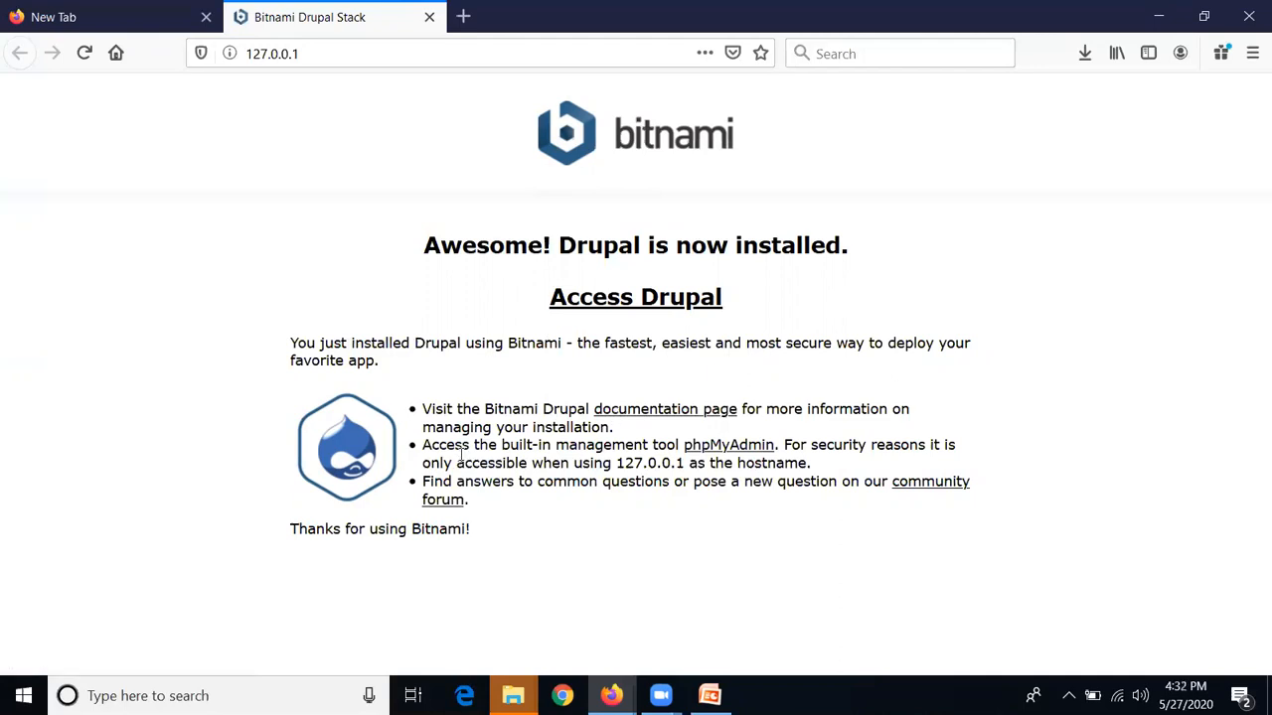
Open the phpMyAdmin link in a new tab, check it, and return to the Bitnami welcome tab
{"action": "right_click", "coordinate": [726, 452]}
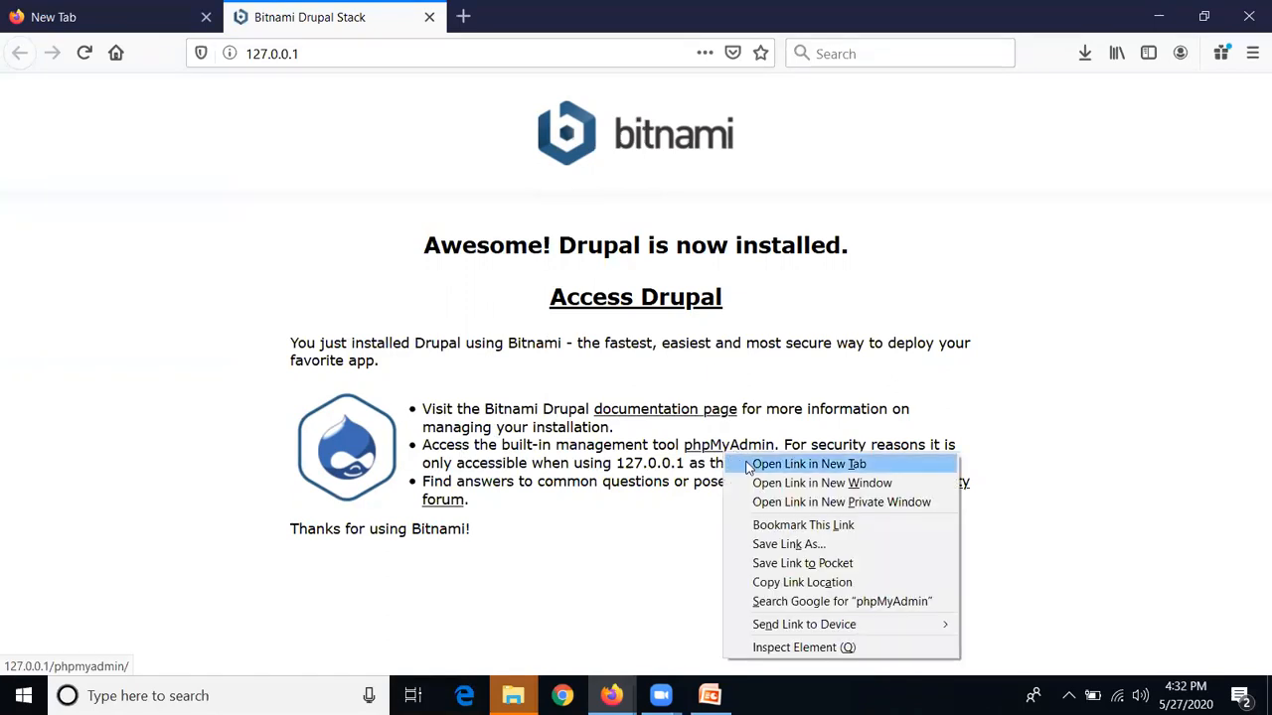
{"action": "left_click", "coordinate": [808, 464]}
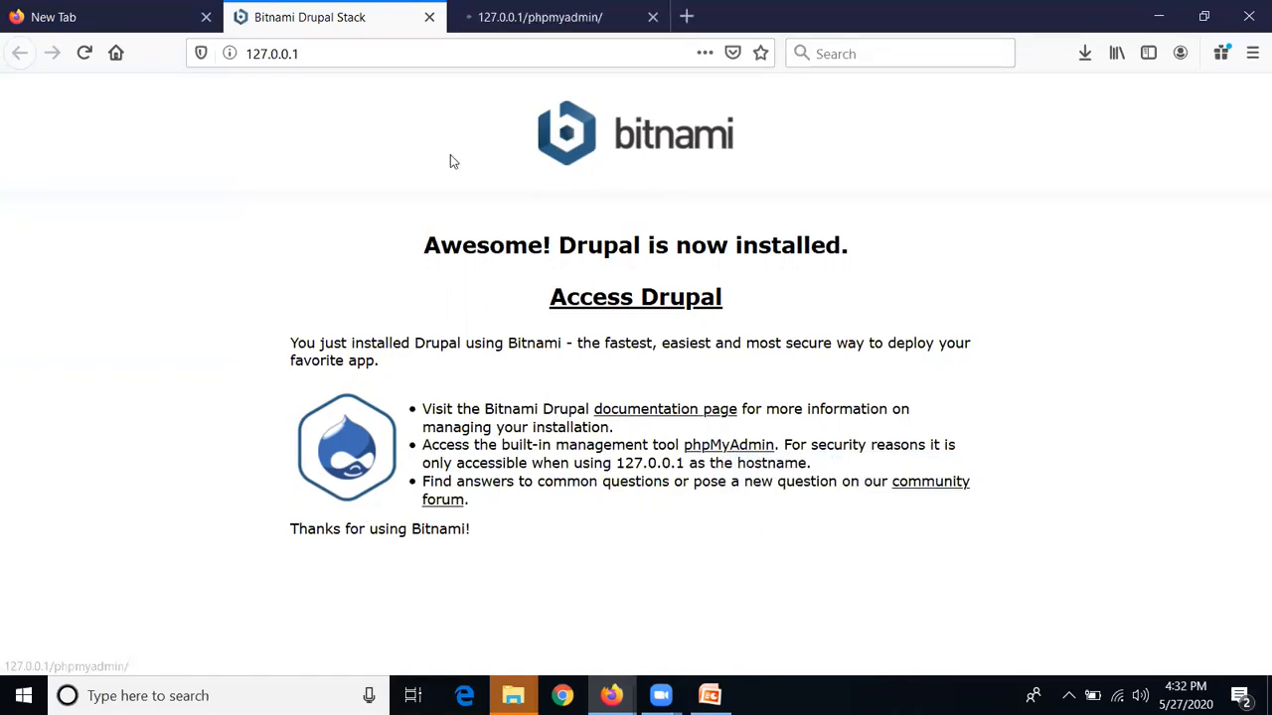
{"action": "left_click", "coordinate": [464, 35]}
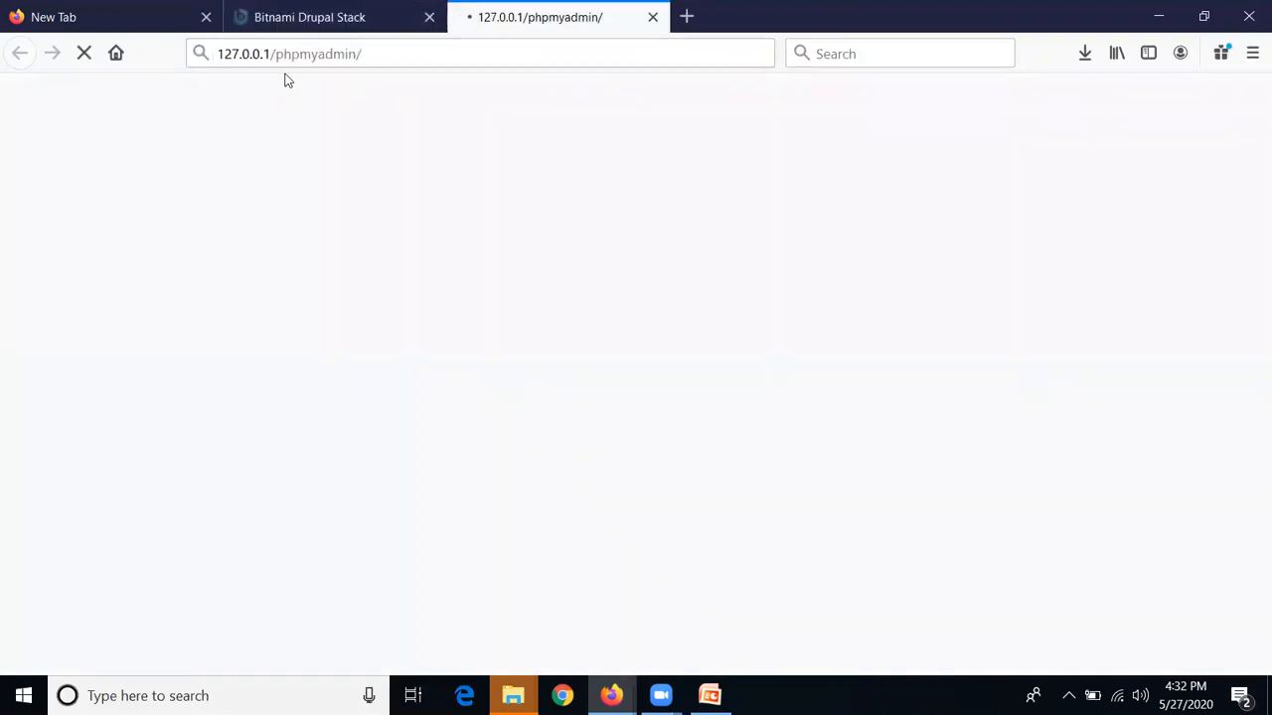
{"action": "left_click", "coordinate": [366, 20]}
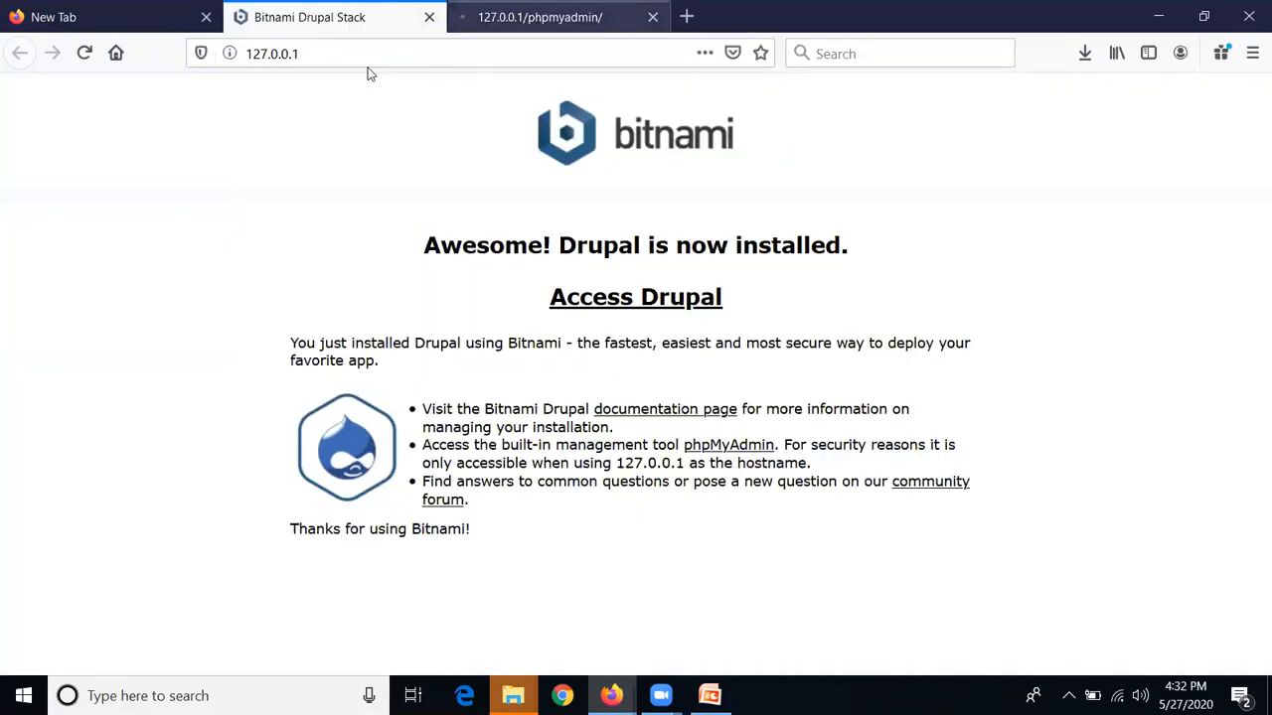
{"action": "left_click", "coordinate": [529, 20]}
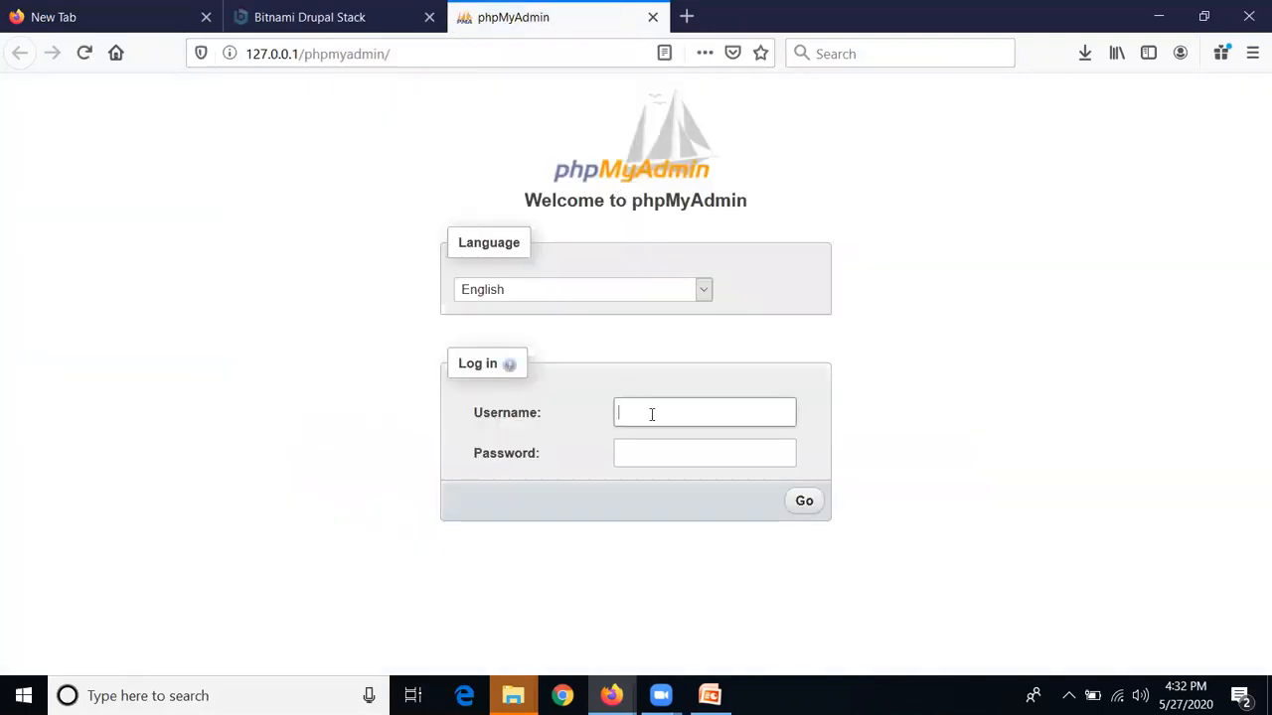
{"action": "left_click", "coordinate": [303, 28]}
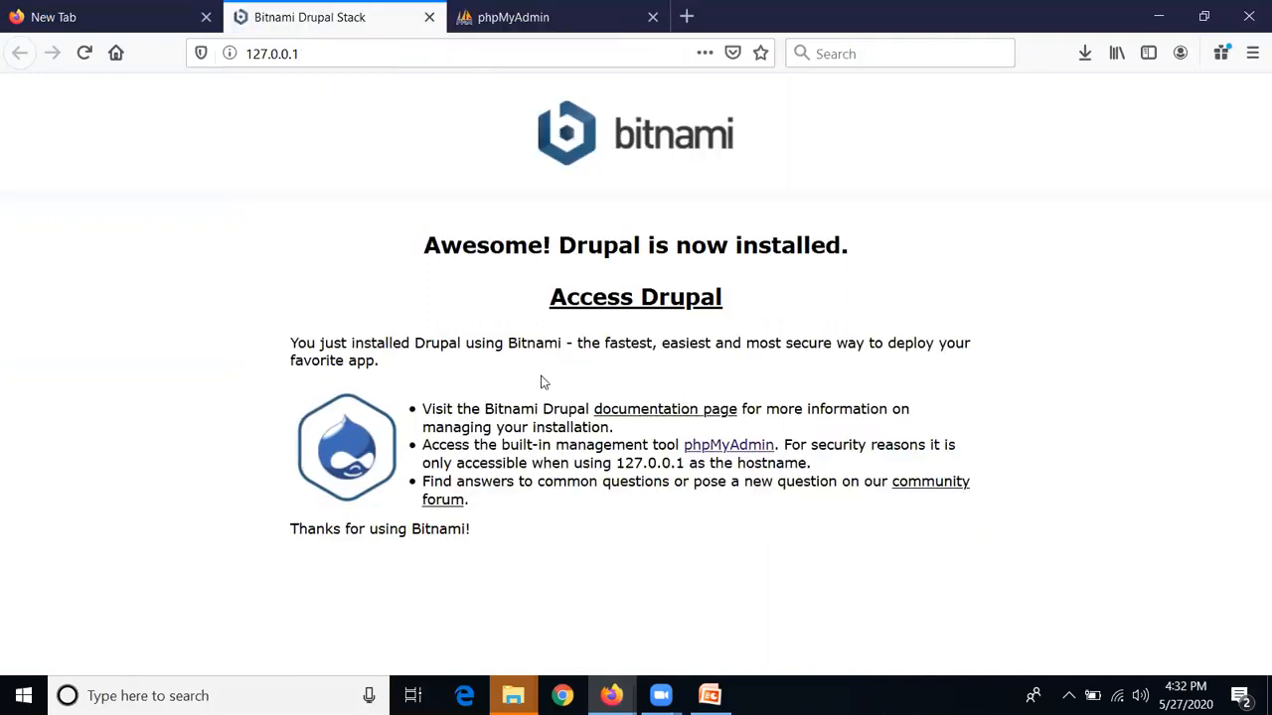
Load the Drupal site via Access Drupal, then bring up the Windows Start menu
{"action": "left_click", "coordinate": [625, 312]}
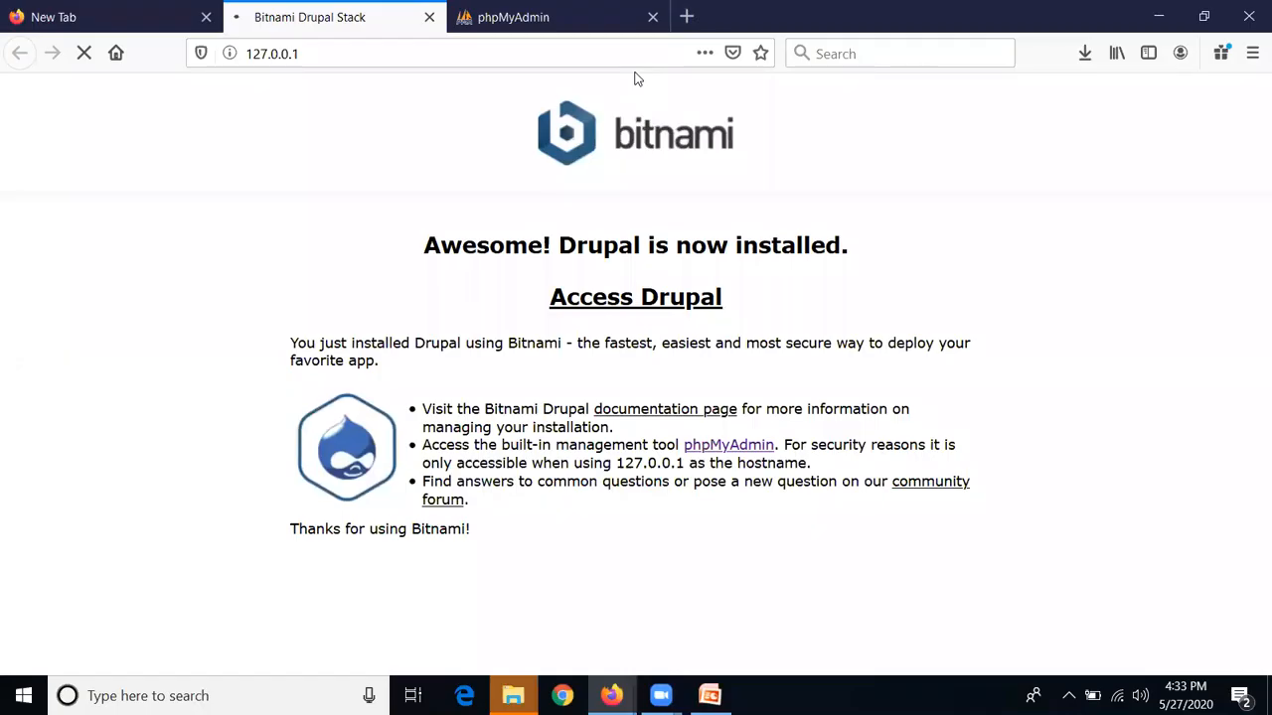
{"action": "left_click", "coordinate": [20, 700]}
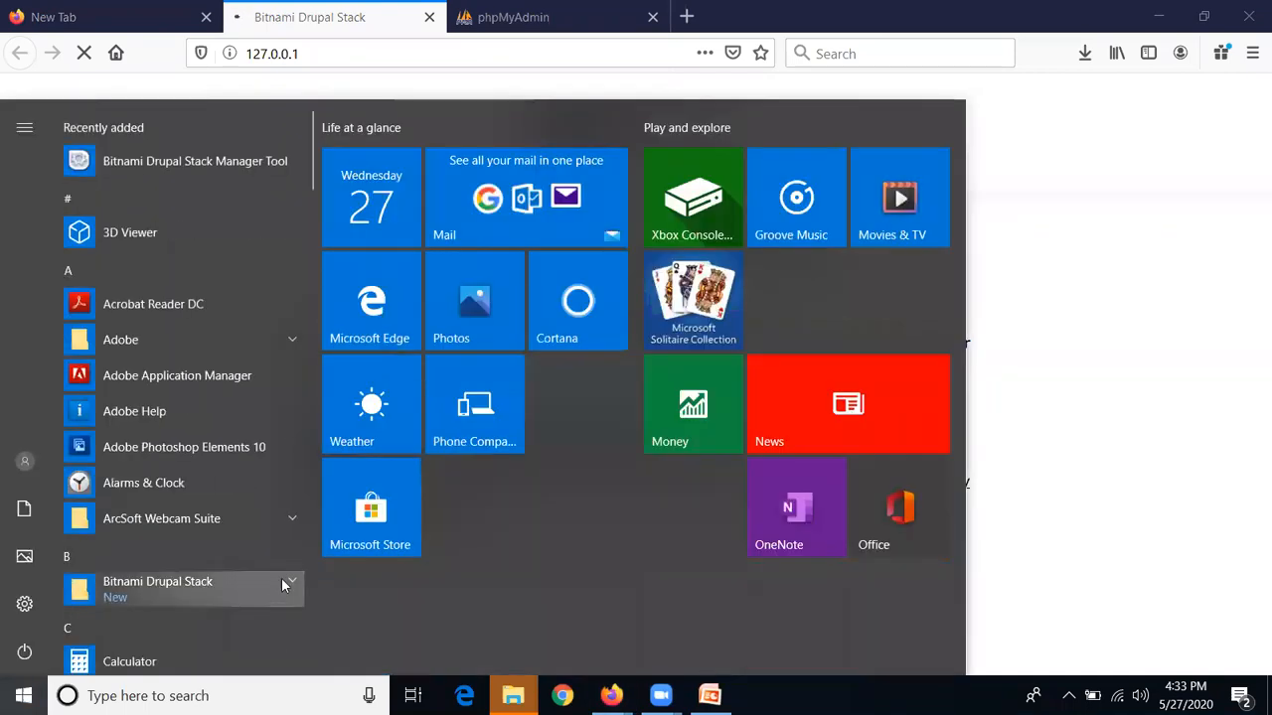
Expand the Bitnami Drupal Stack folder in the Start menu and launch its Manager Tool
{"action": "left_click", "coordinate": [294, 580]}
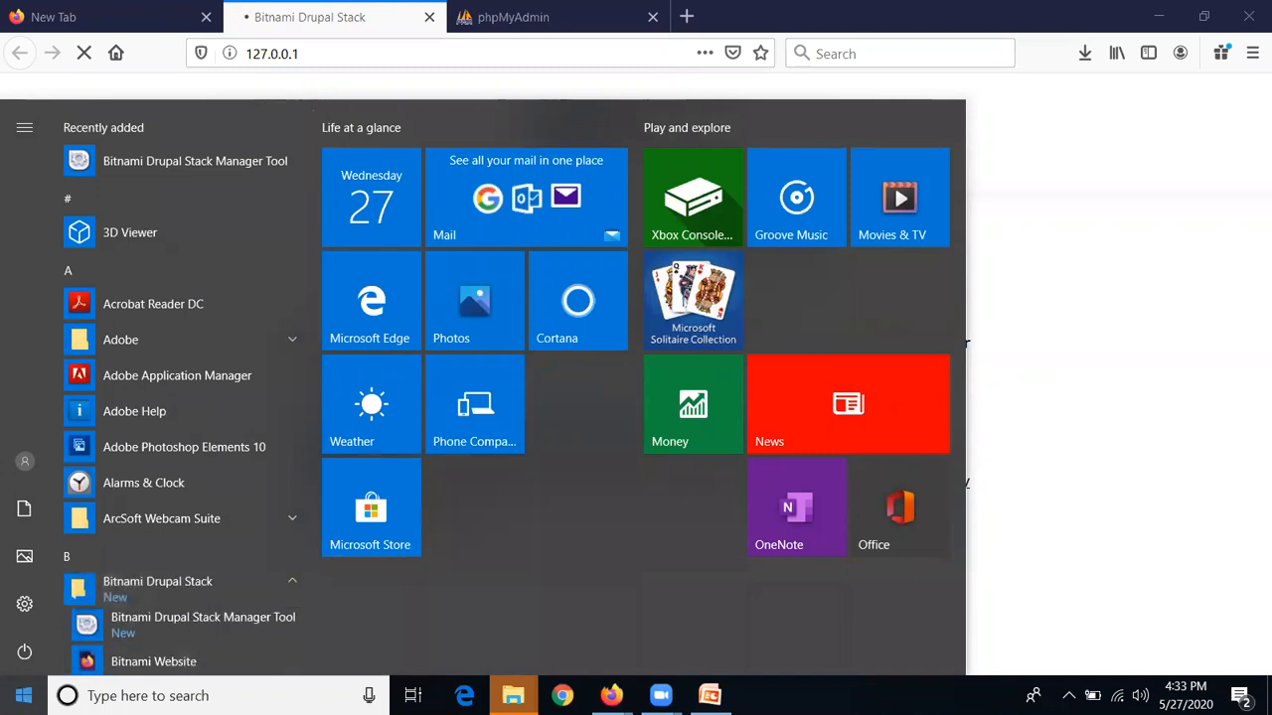
{"action": "left_click", "coordinate": [24, 695]}
{"action": "left_click", "coordinate": [24, 696]}
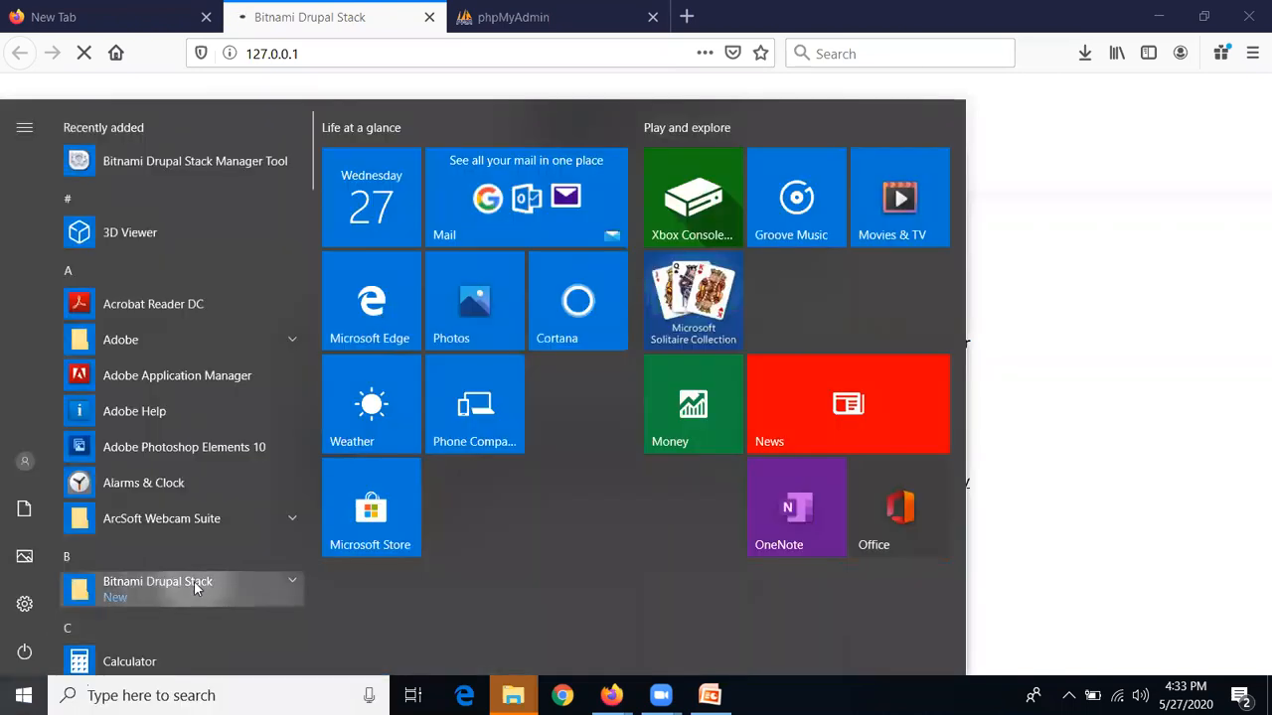
{"action": "scroll", "coordinate": [194, 581], "scroll_direction": "down", "scroll_amount": 3}
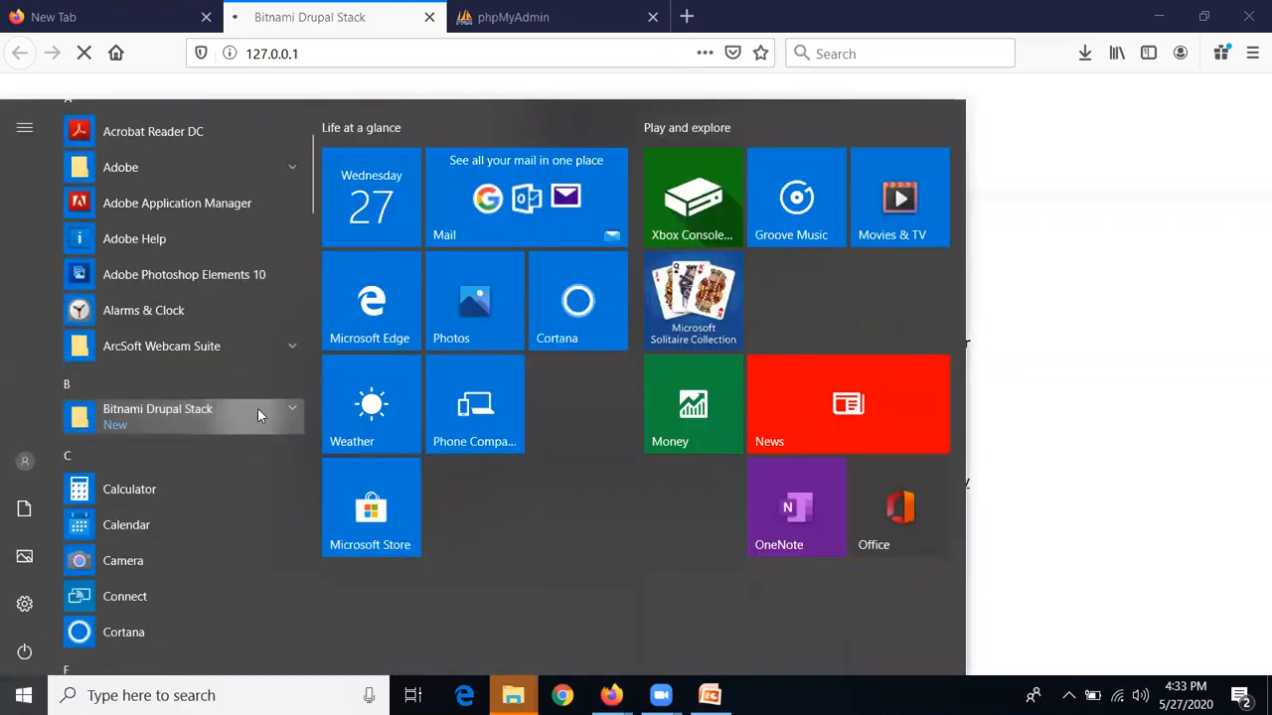
{"action": "left_click", "coordinate": [264, 419]}
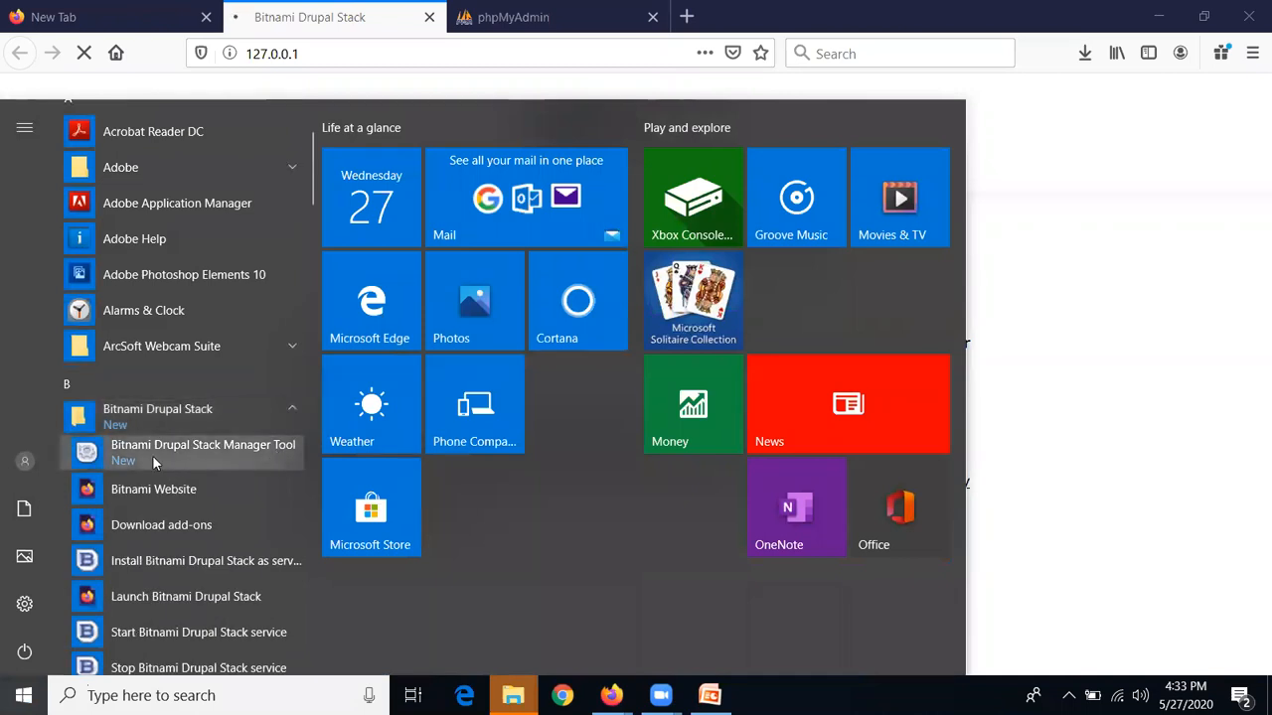
{"action": "left_click", "coordinate": [254, 457]}
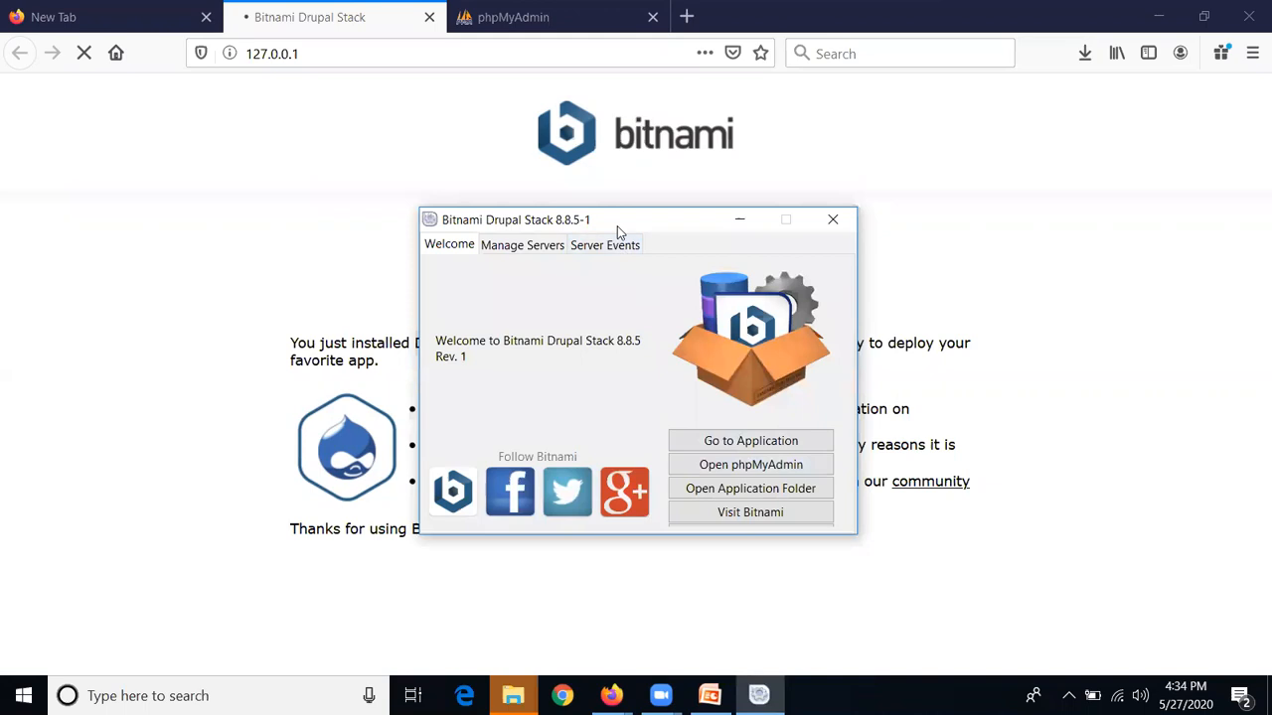
Open the CNK Library site at 127.0.0.1/drupal in Firefox using the Bitnami manager's Go to Application
{"action": "left_click_drag", "start_coordinate": [617, 225], "coordinate": [897, 172]}
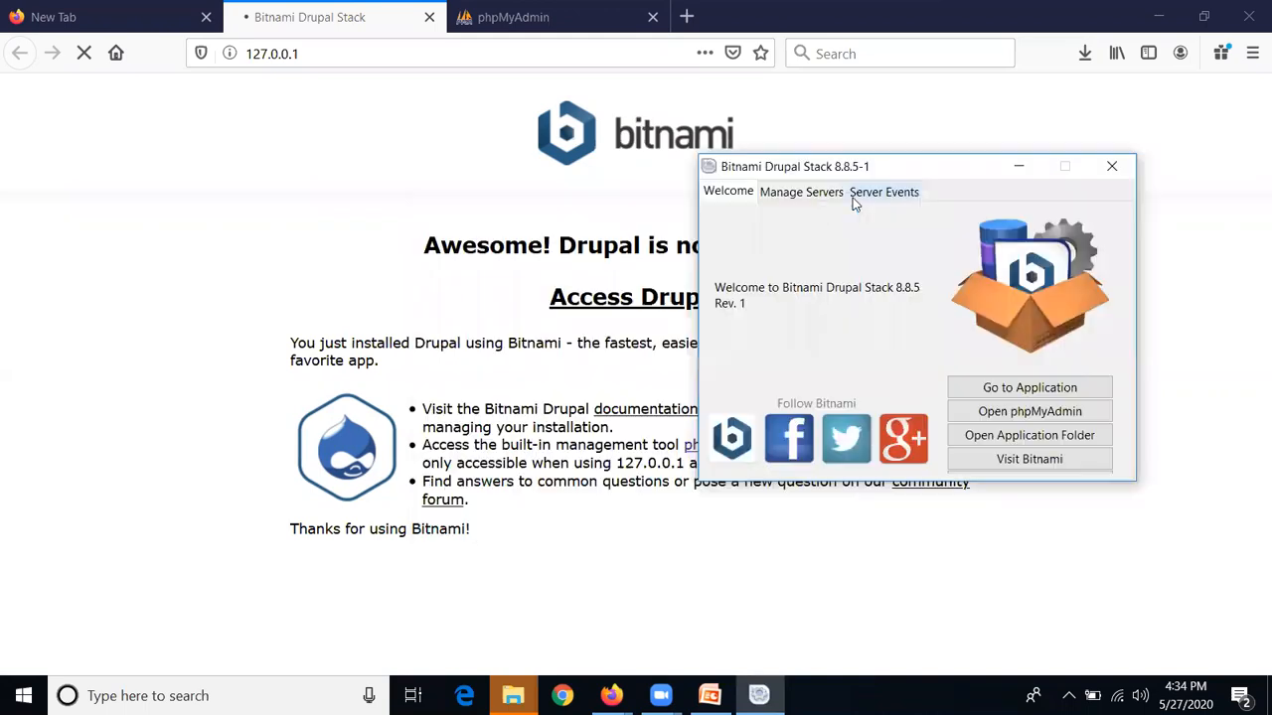
{"action": "left_click", "coordinate": [796, 197]}
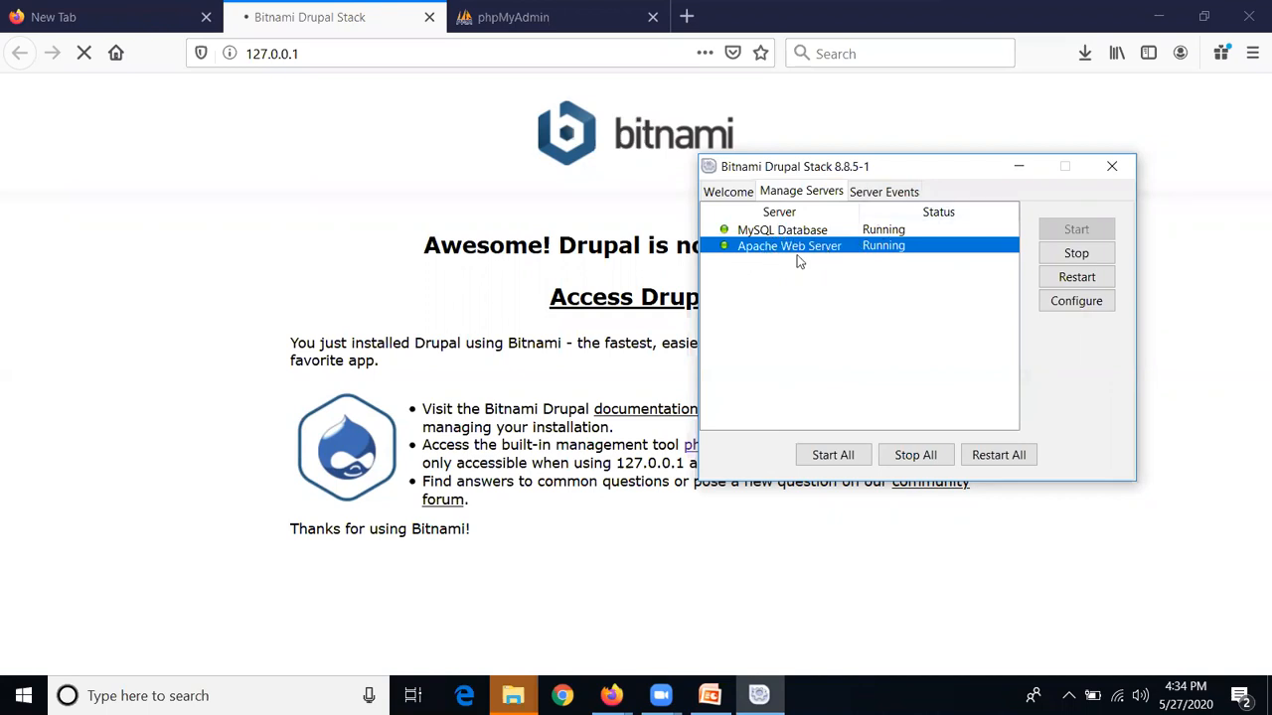
{"action": "left_click", "coordinate": [865, 194]}
{"action": "left_click", "coordinate": [831, 194]}
{"action": "left_click", "coordinate": [738, 192]}
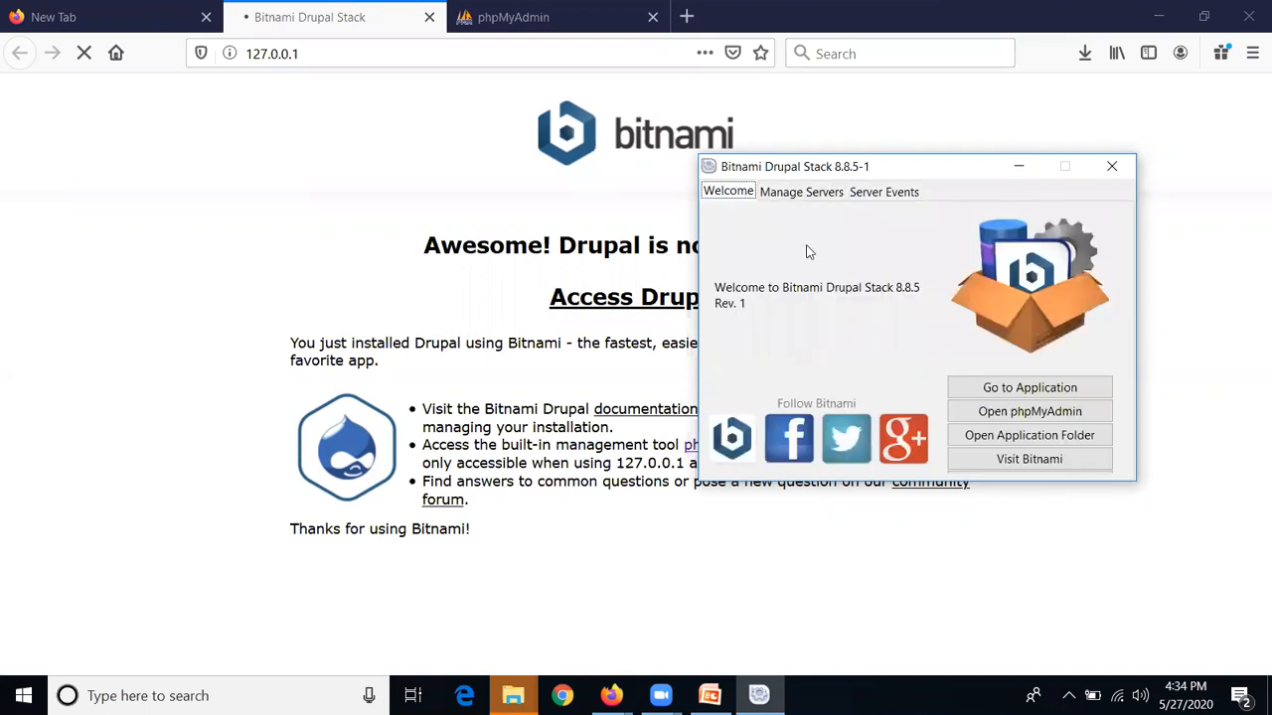
{"action": "left_click", "coordinate": [283, 39]}
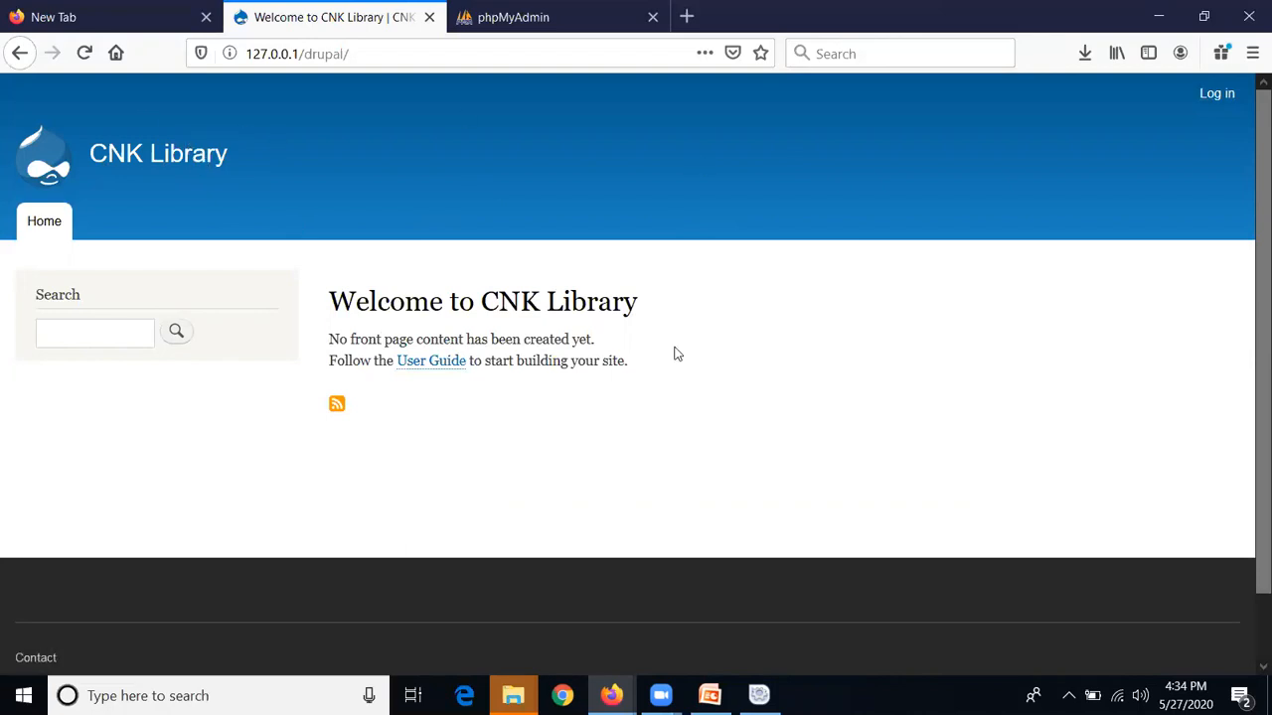
Log in to CNK Library with the saved admin username and its password, declining to save the login
{"action": "left_click", "coordinate": [1218, 97]}
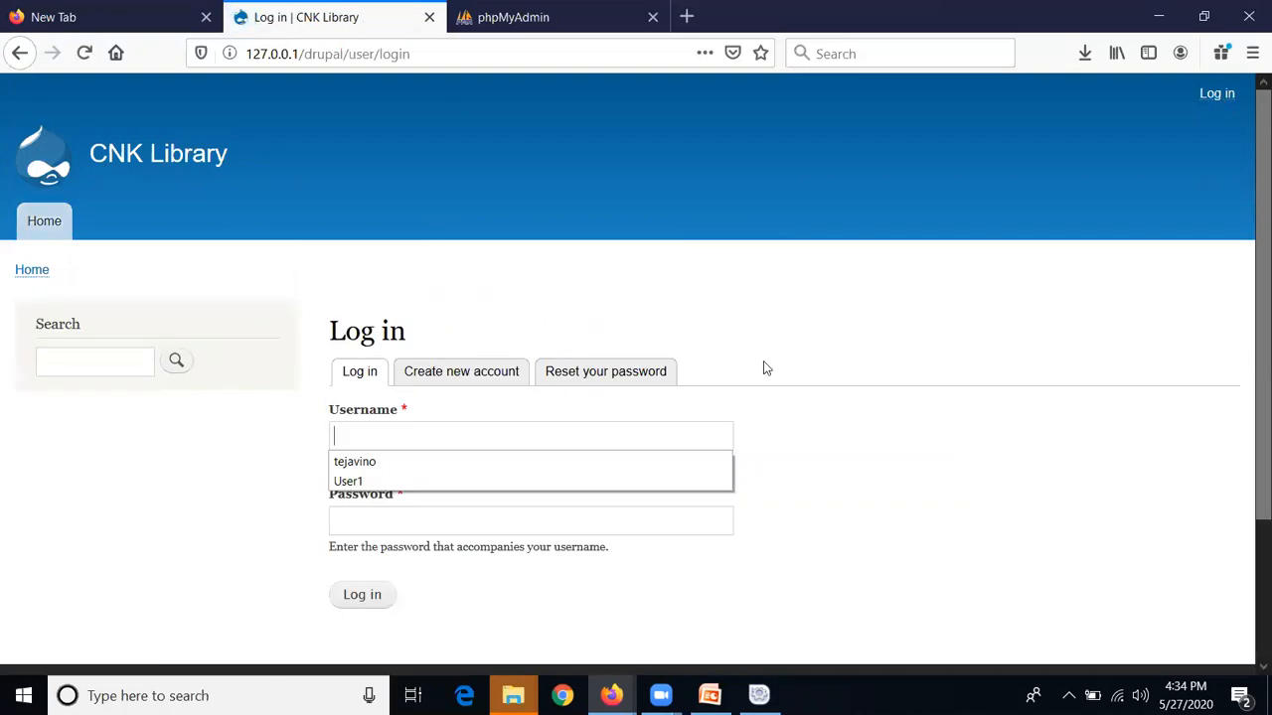
{"action": "left_click", "coordinate": [833, 328]}
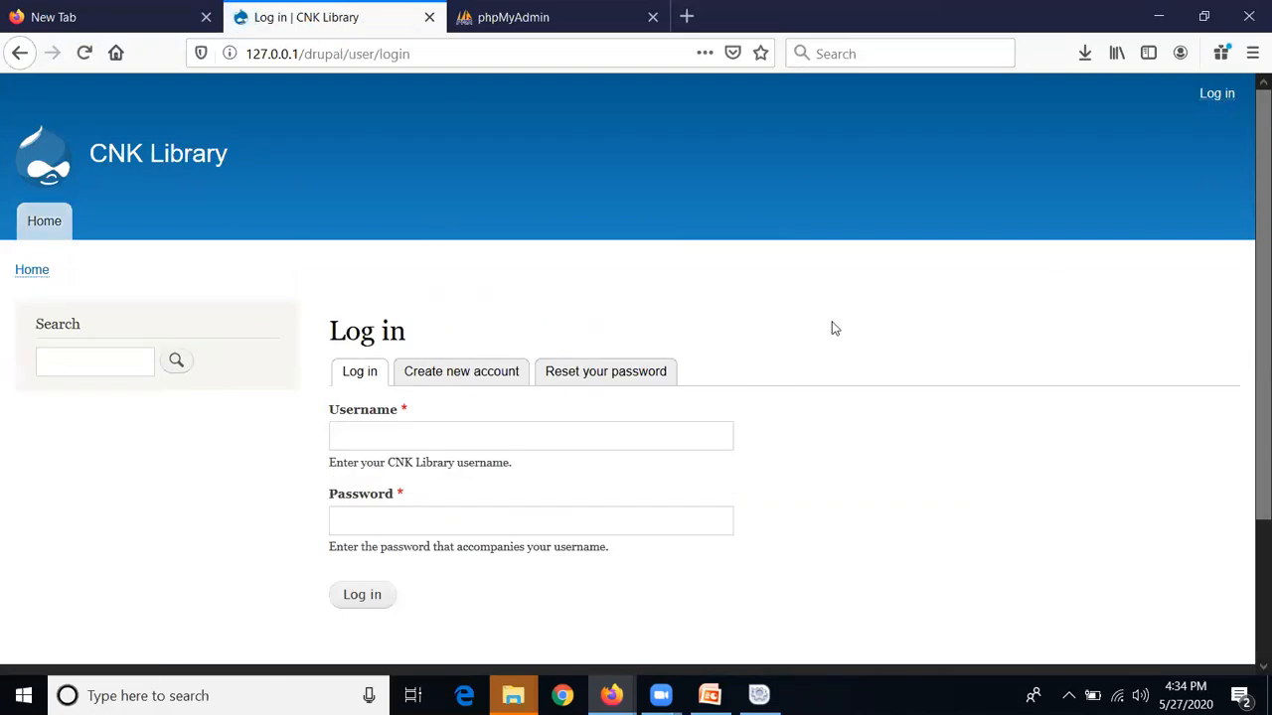
{"action": "left_click", "coordinate": [652, 431]}
{"action": "left_click", "coordinate": [645, 462]}
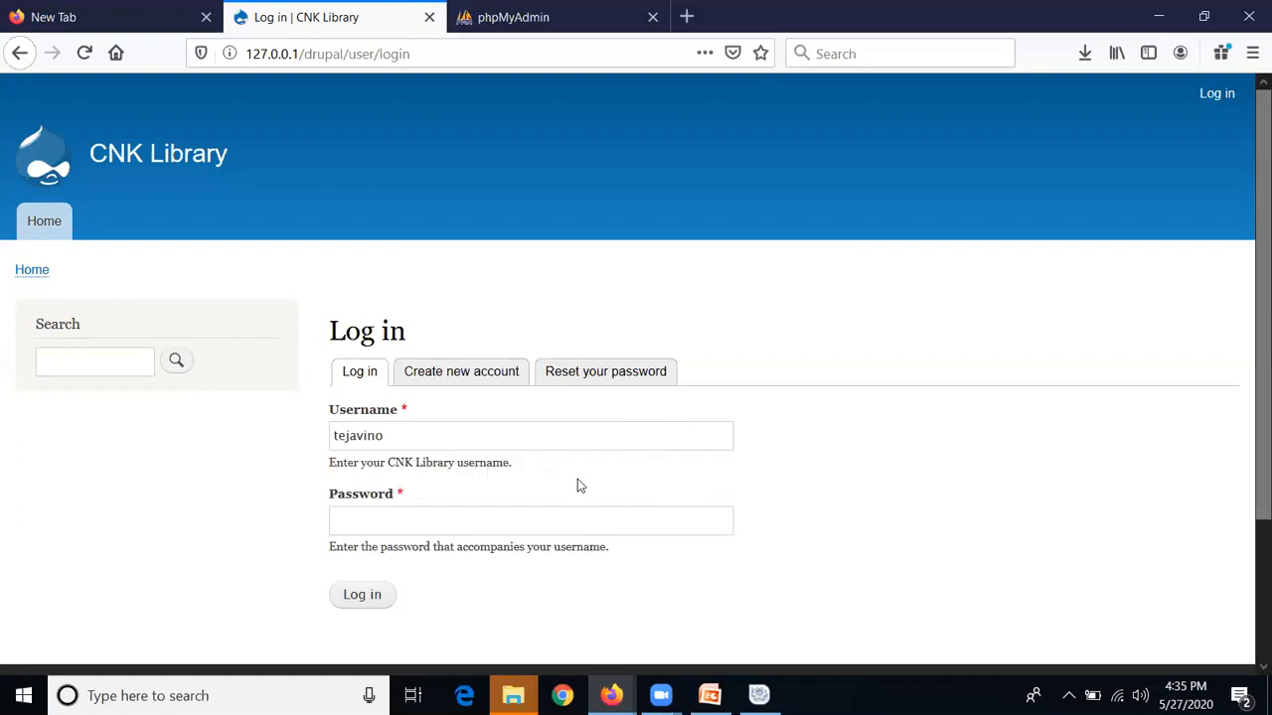
{"action": "type", "text": "••••••••"}
{"action": "left_click", "coordinate": [378, 598]}
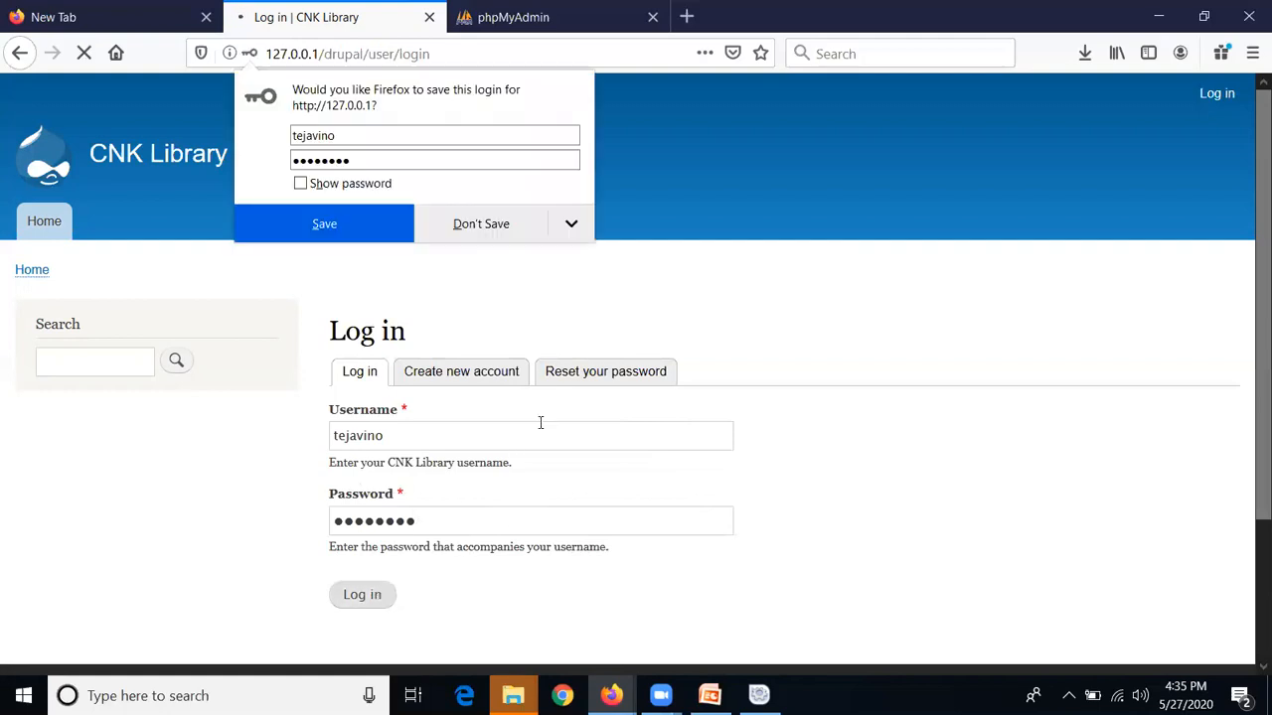
{"action": "left_click", "coordinate": [515, 241]}
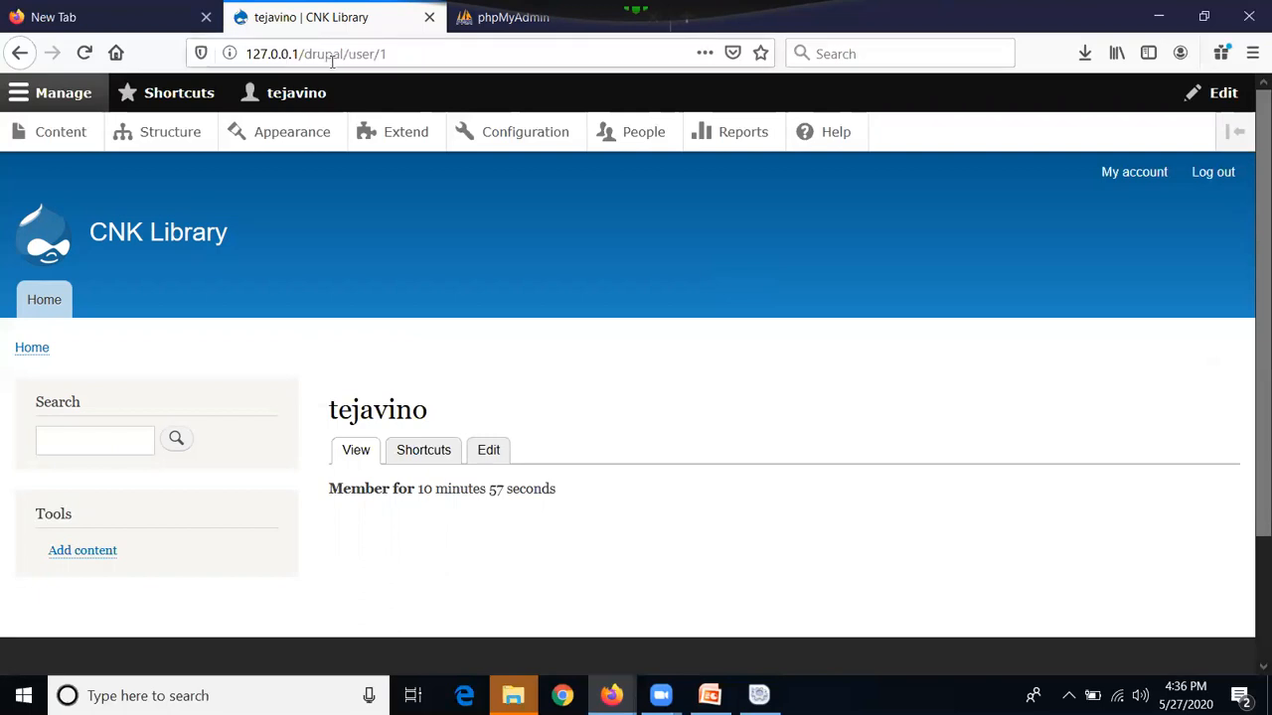
Open the Main navigation edit page from the header menu block's Edit menu option
{"action": "left_click", "coordinate": [395, 54]}
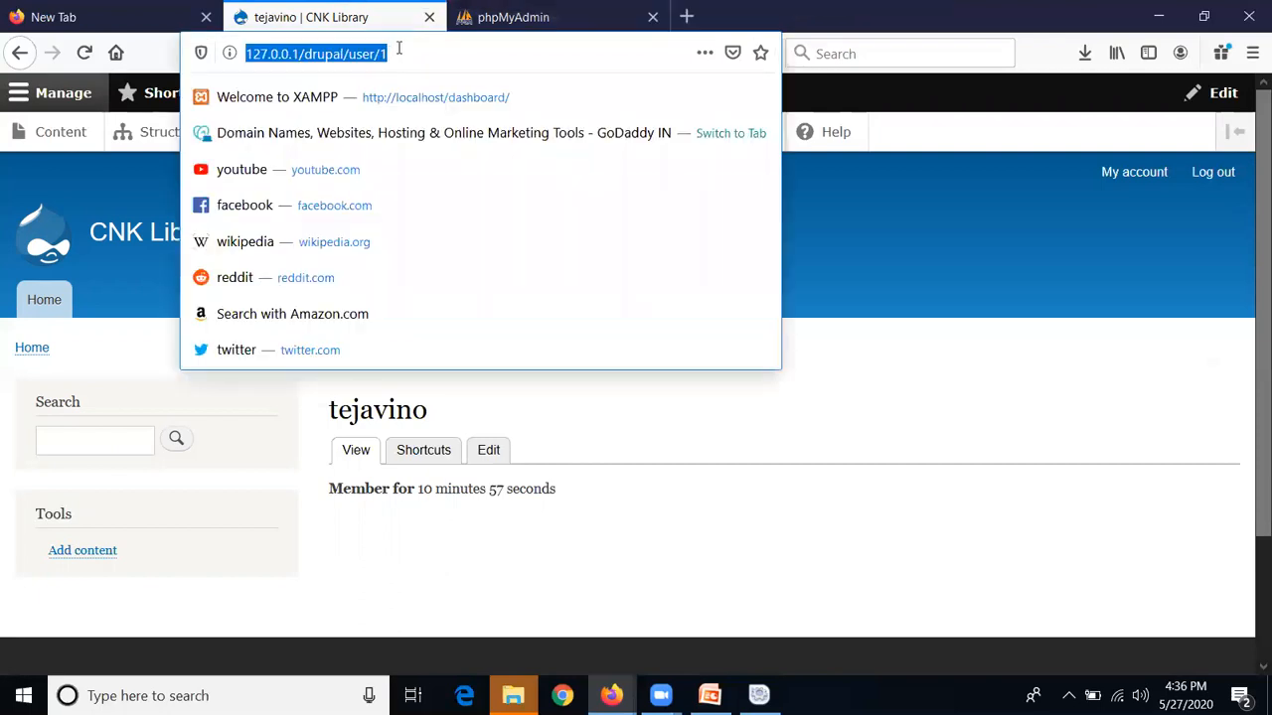
{"action": "left_click", "coordinate": [952, 189]}
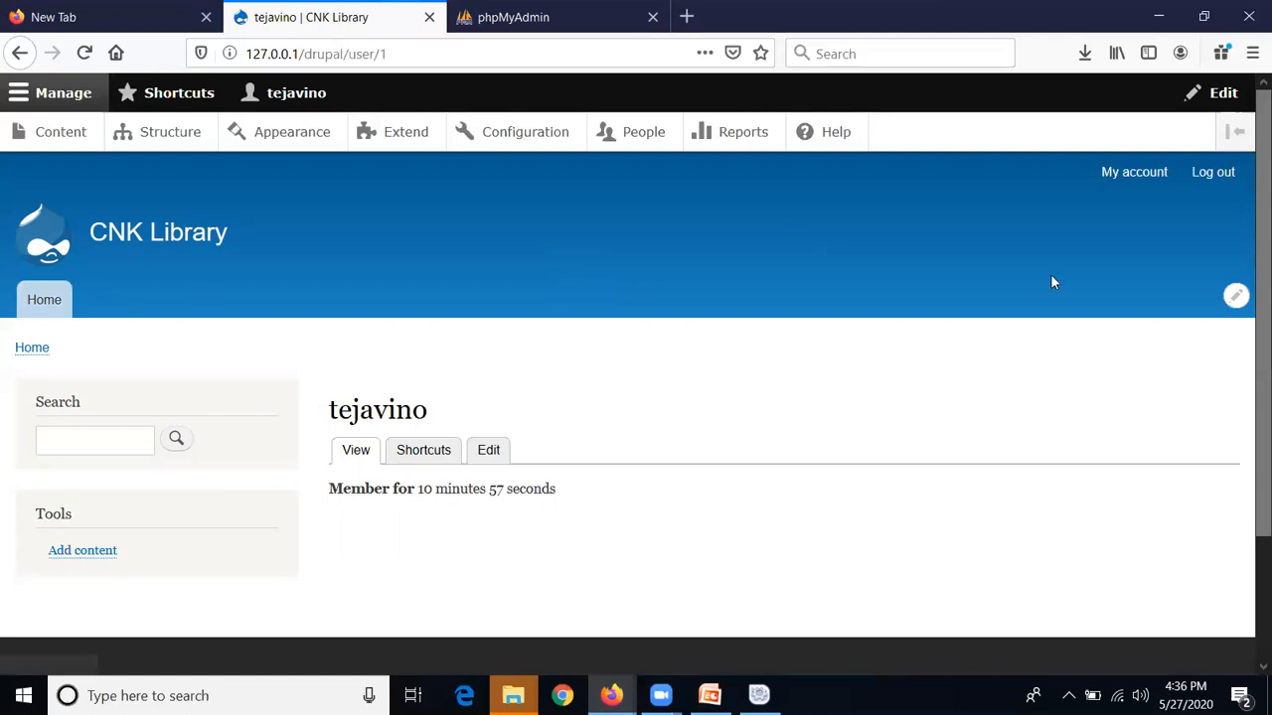
{"action": "left_click", "coordinate": [1238, 300]}
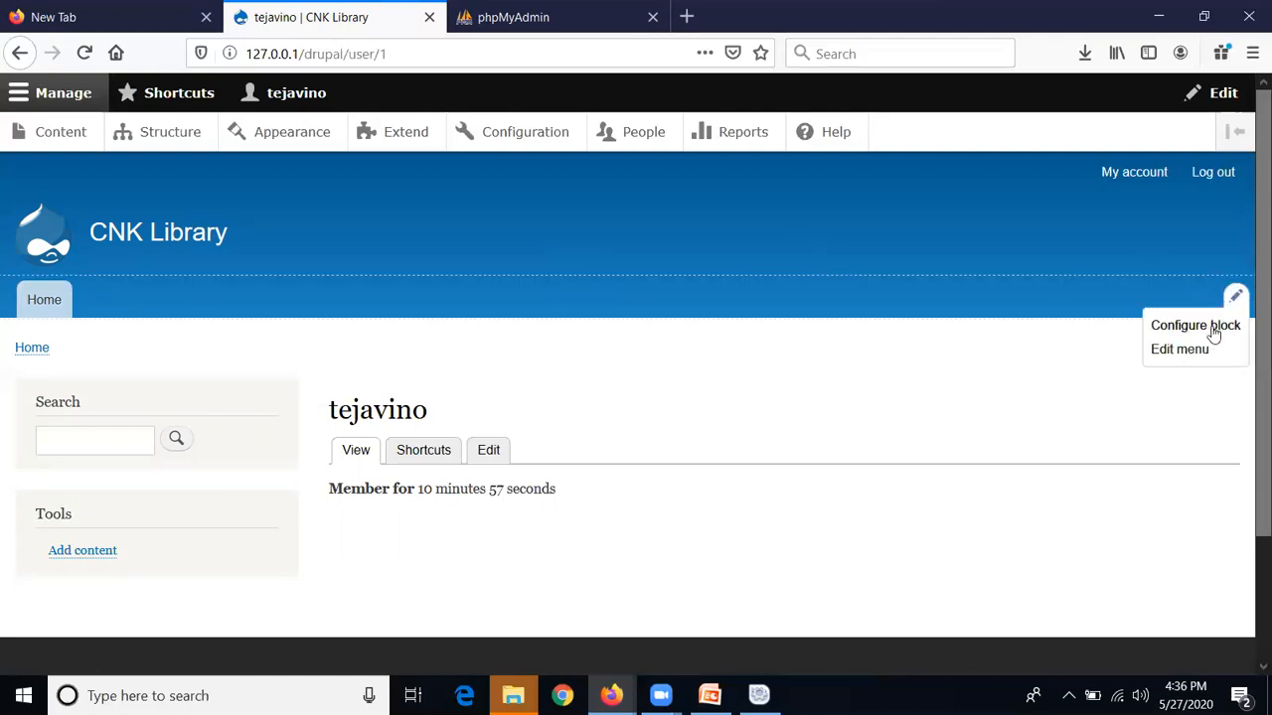
{"action": "left_click", "coordinate": [1180, 350]}
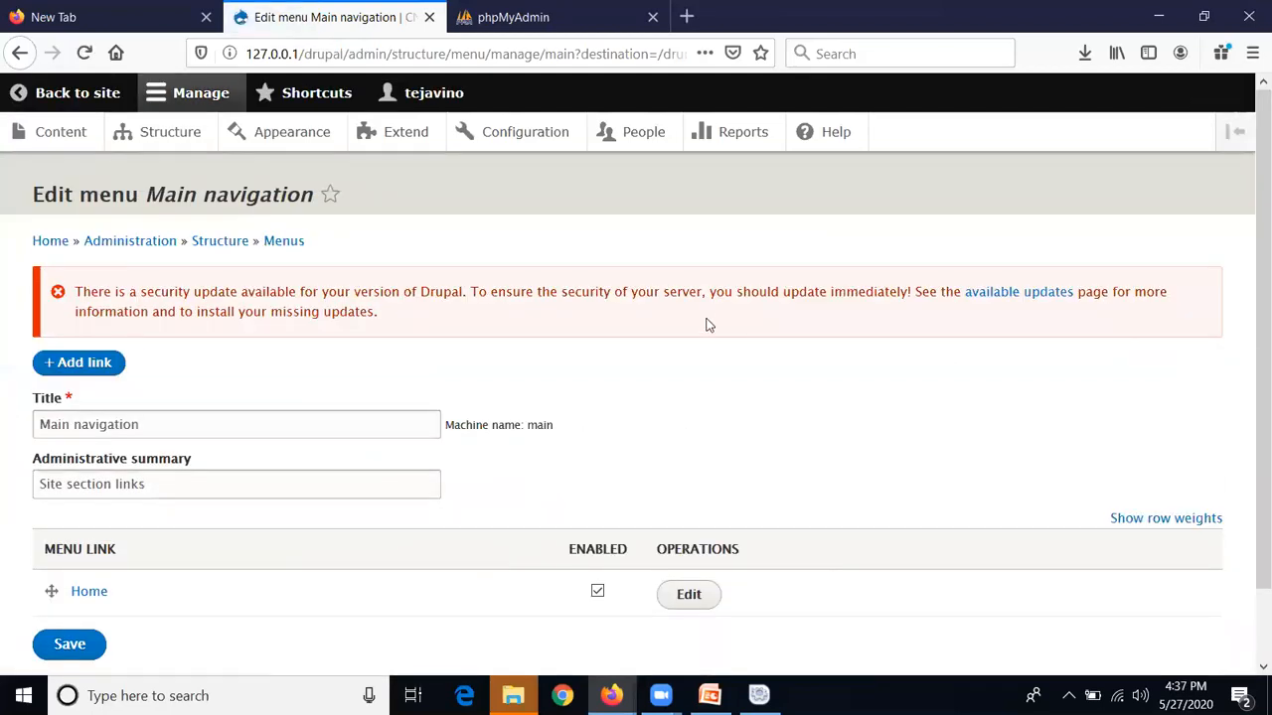
Replace the menu title 'Main navigation' with 'About'
{"action": "scroll", "coordinate": [713, 318], "scroll_direction": "down", "scroll_amount": 2}
{"action": "left_click", "coordinate": [334, 353]}
{"action": "left_click_drag", "start_coordinate": [170, 328], "coordinate": [8, 325]}
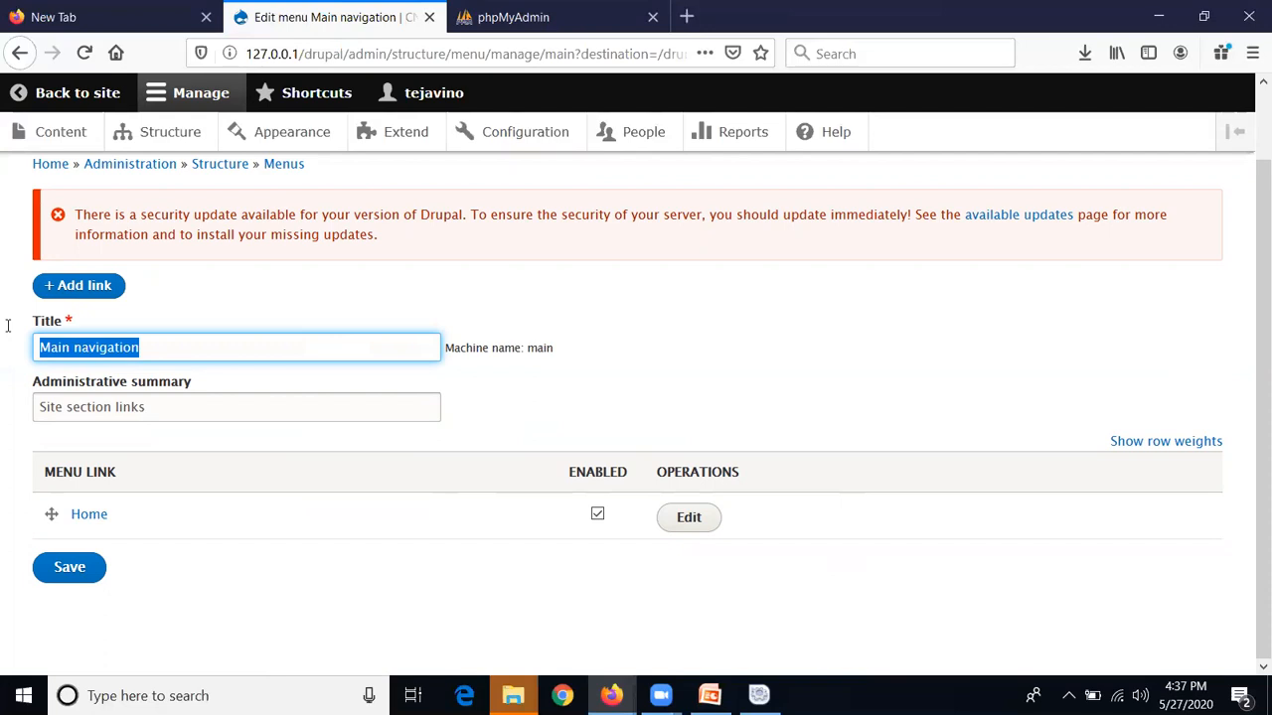
{"action": "type", "text": "Abo"}
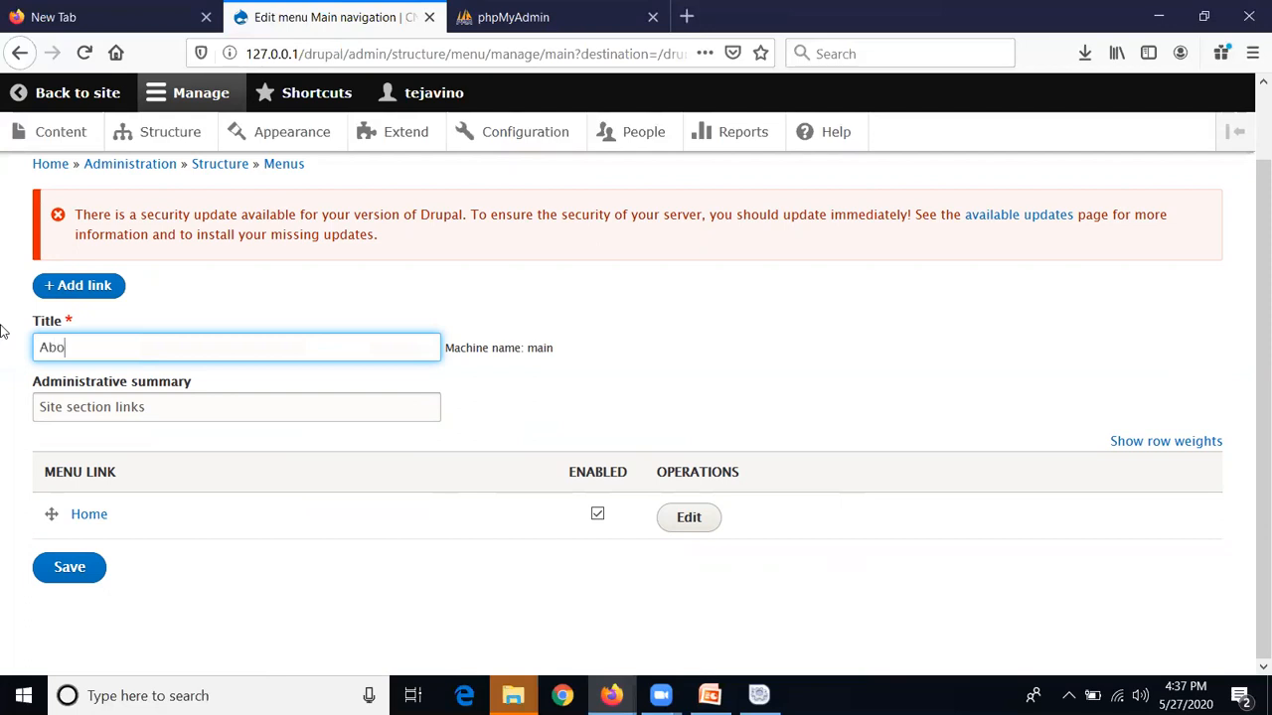
{"action": "type", "text": "ut"}
Add a new Main navigation link titled 'About' with the link path /about
{"action": "left_click", "coordinate": [89, 287]}
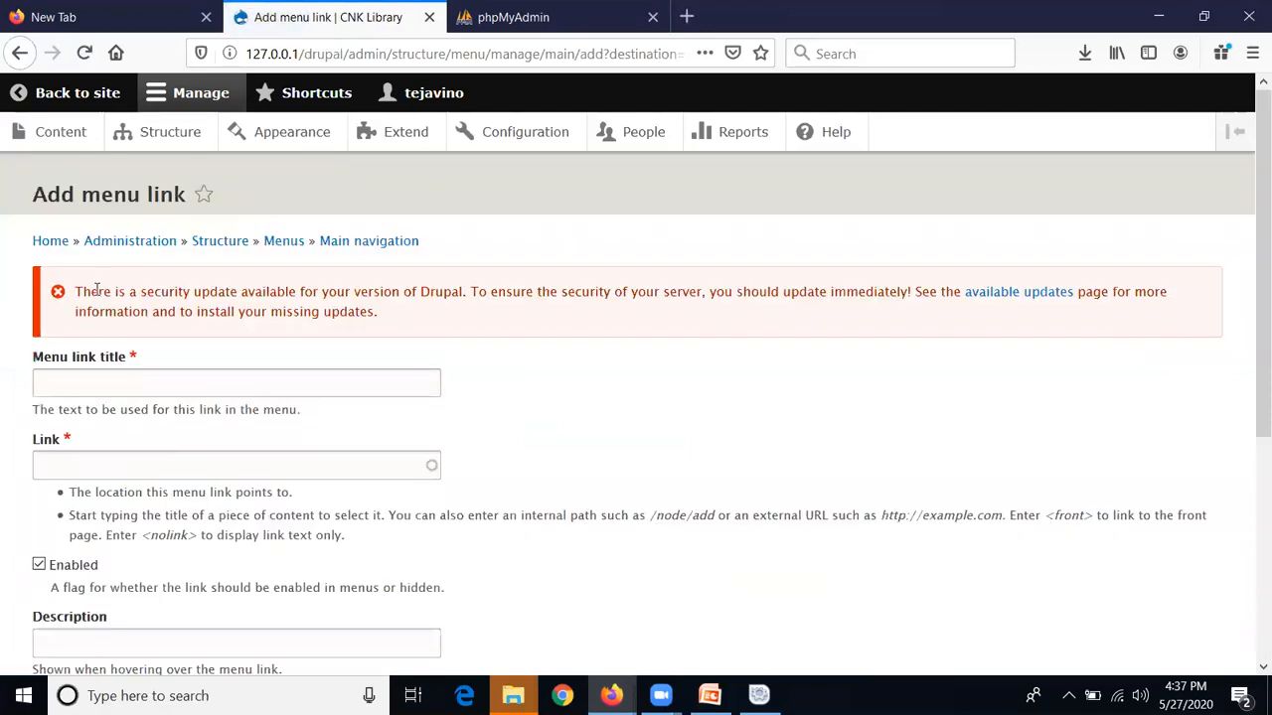
{"action": "left_click", "coordinate": [119, 388]}
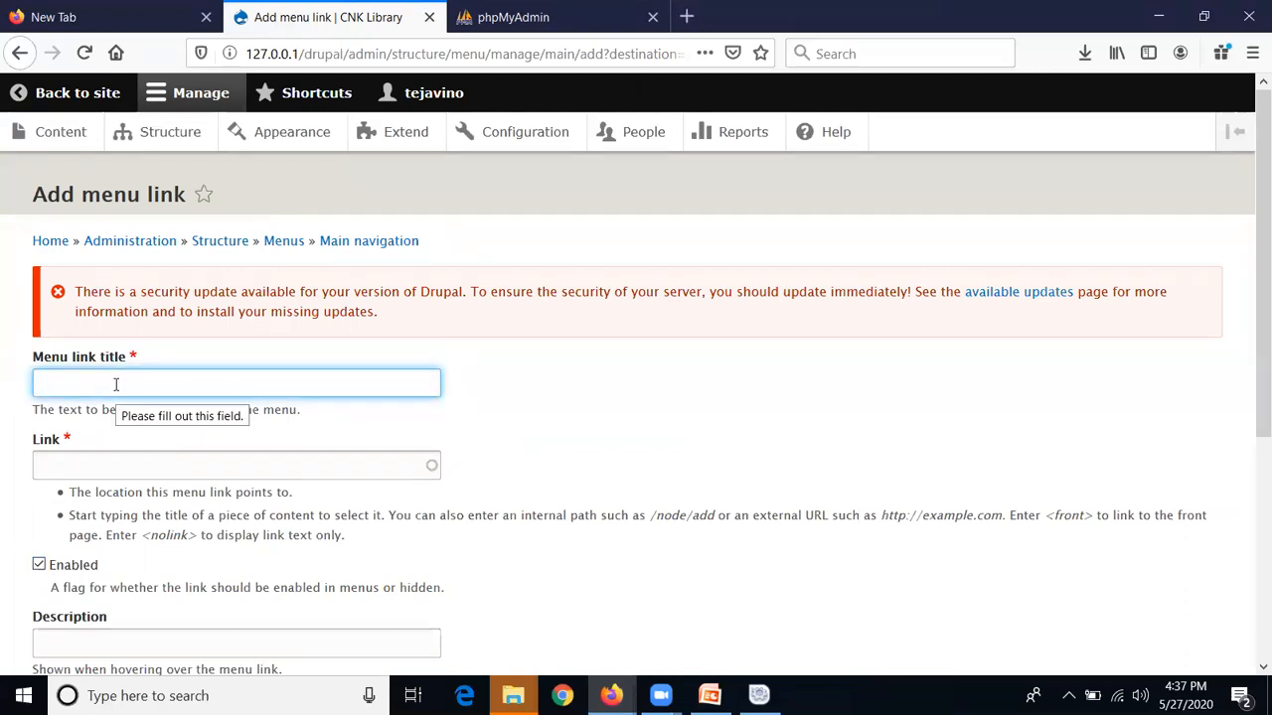
{"action": "type", "text": "Aabout"}
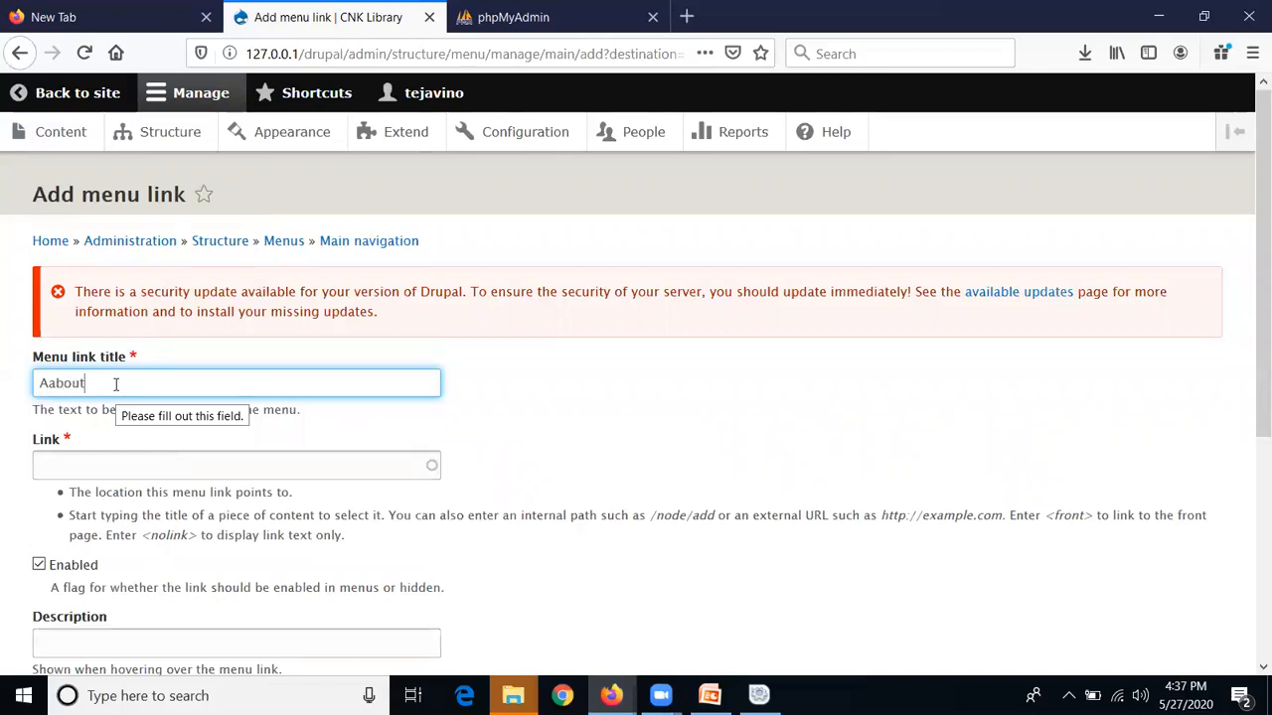
{"action": "key", "text": "BackSpace"}
{"action": "key", "text": "BackSpace"}
{"action": "key", "text": "BackSpace"}
{"action": "key", "text": "BackSpace"}
{"action": "type", "text": "bout"}
{"action": "left_click", "coordinate": [80, 467]}
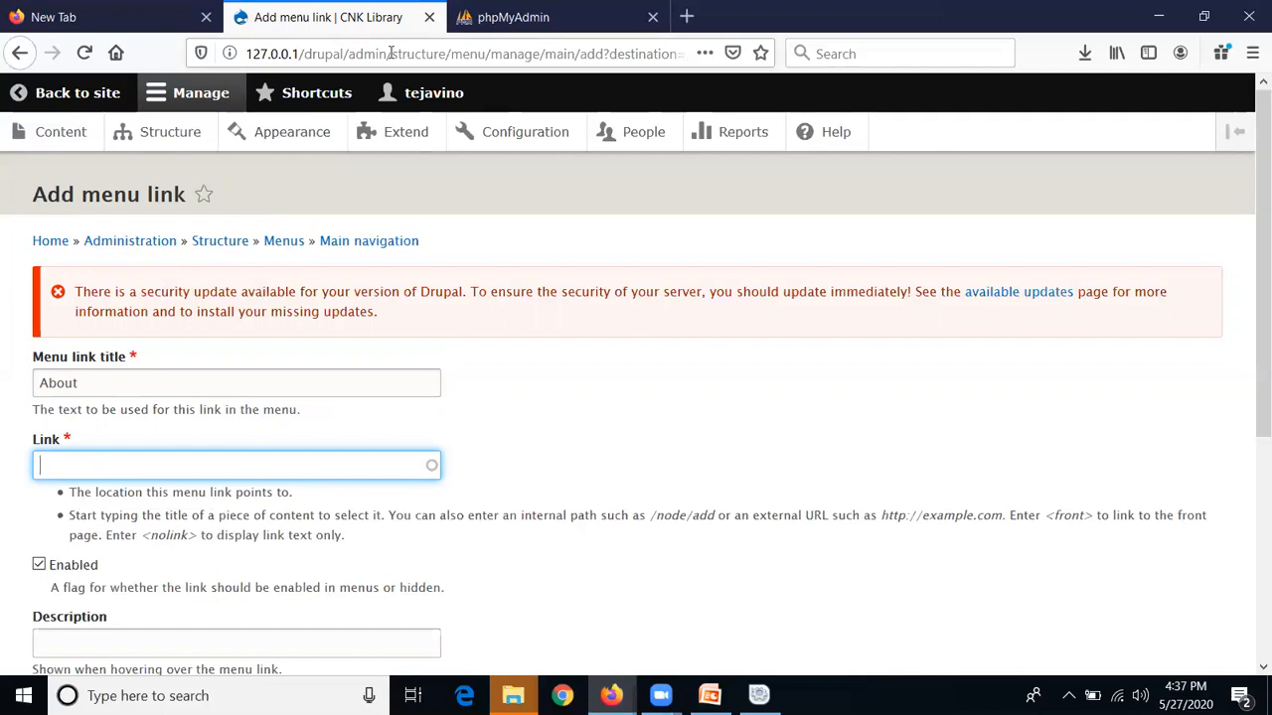
{"action": "scroll", "coordinate": [920, 318], "scroll_direction": "down", "scroll_amount": 5}
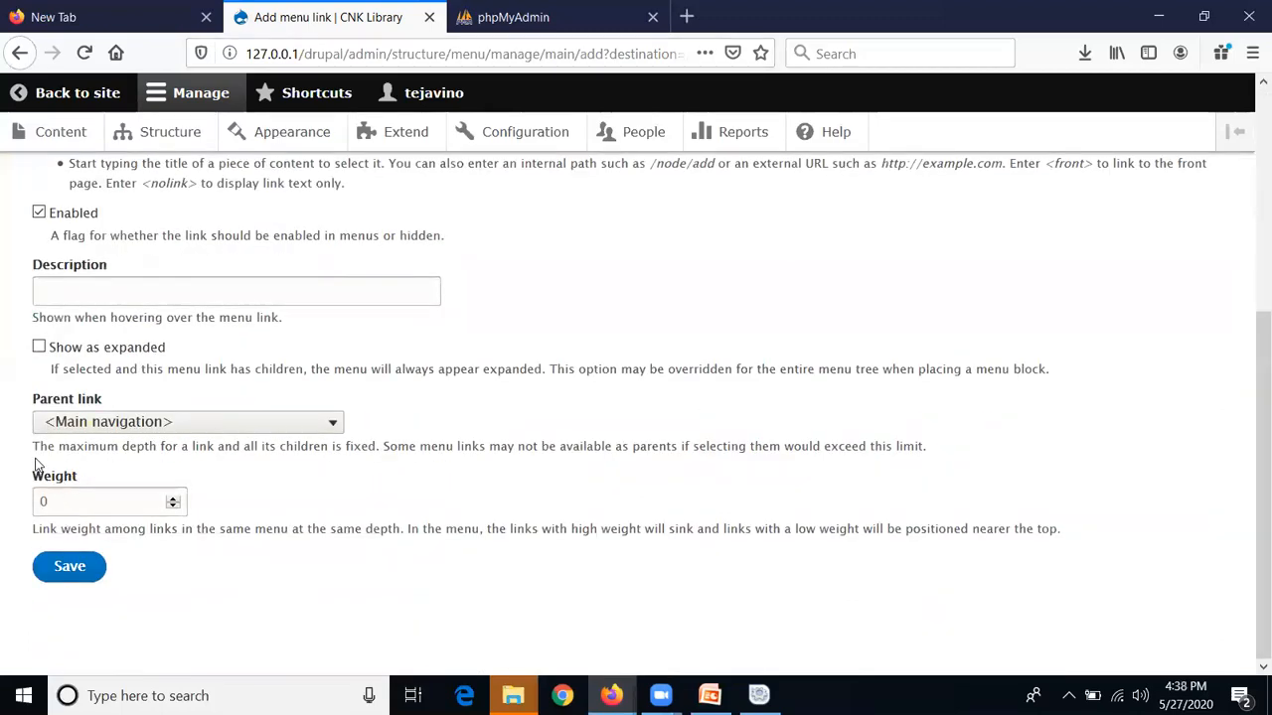
{"action": "scroll", "coordinate": [78, 264], "scroll_direction": "up", "scroll_amount": 3}
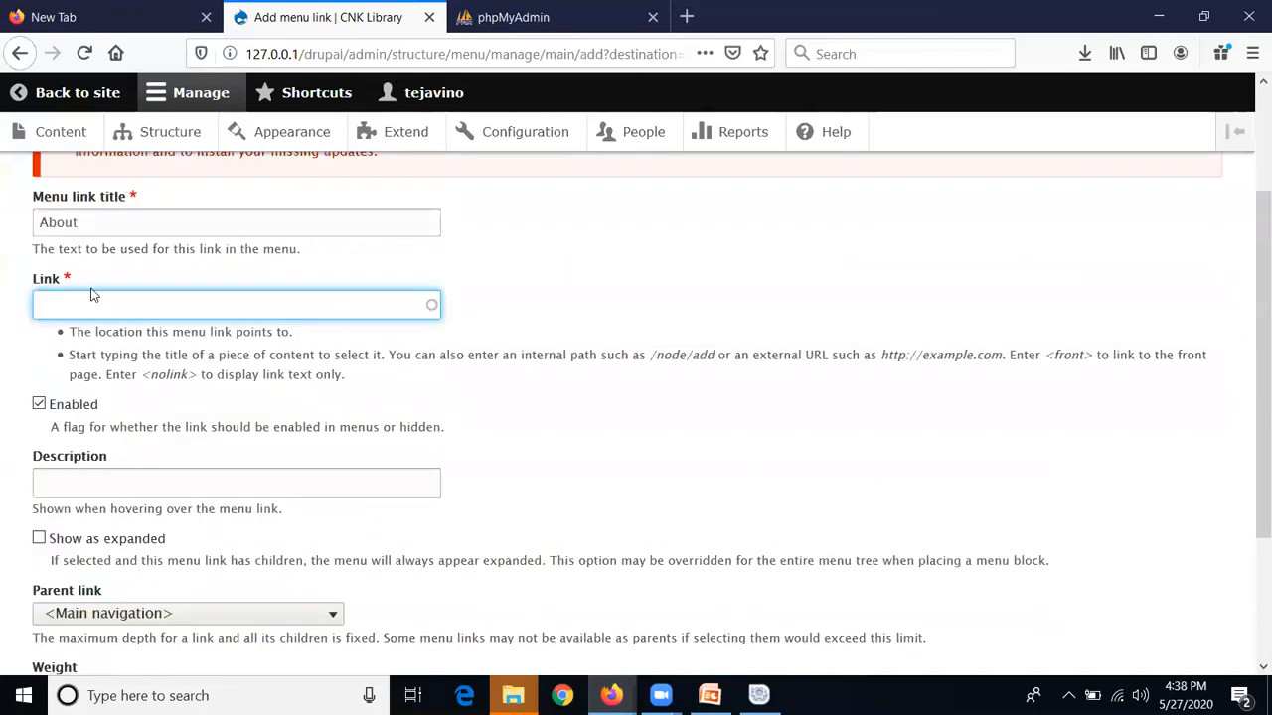
{"action": "type", "text": "/"}
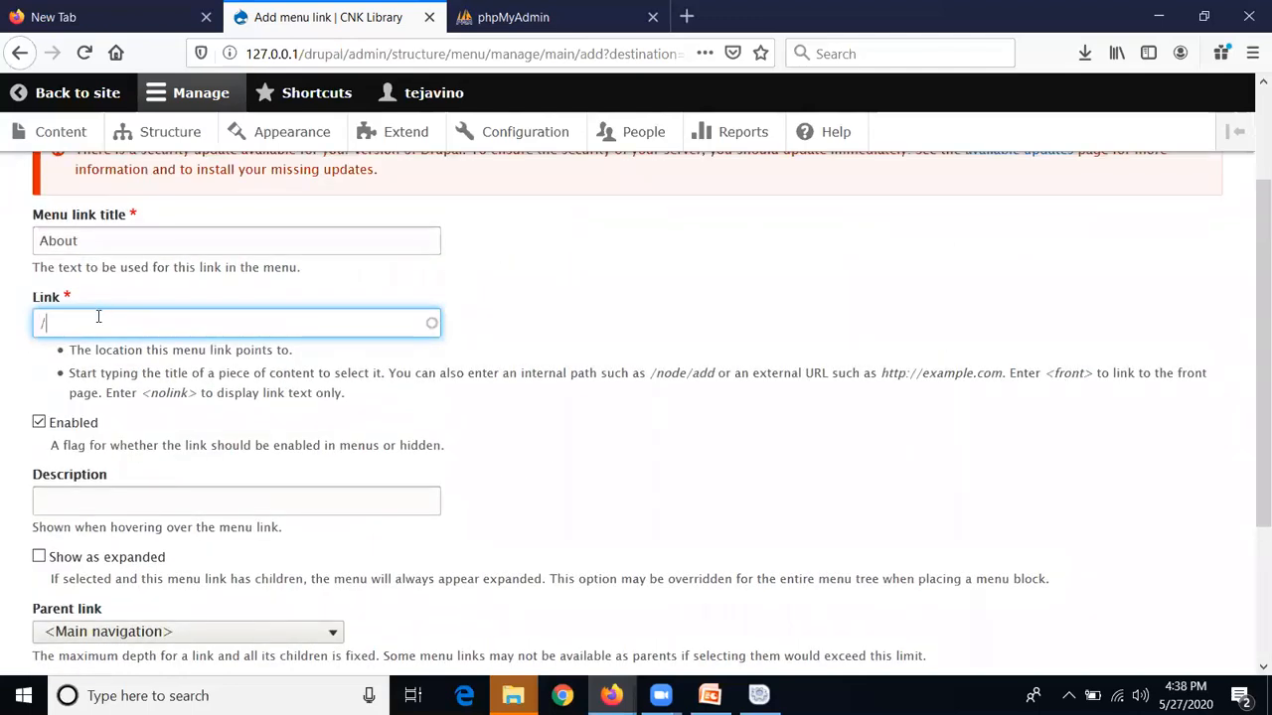
{"action": "type", "text": "about"}
Enter the About link's description as 'This about Our Library'
{"action": "scroll", "coordinate": [378, 524], "scroll_direction": "down", "scroll_amount": 3}
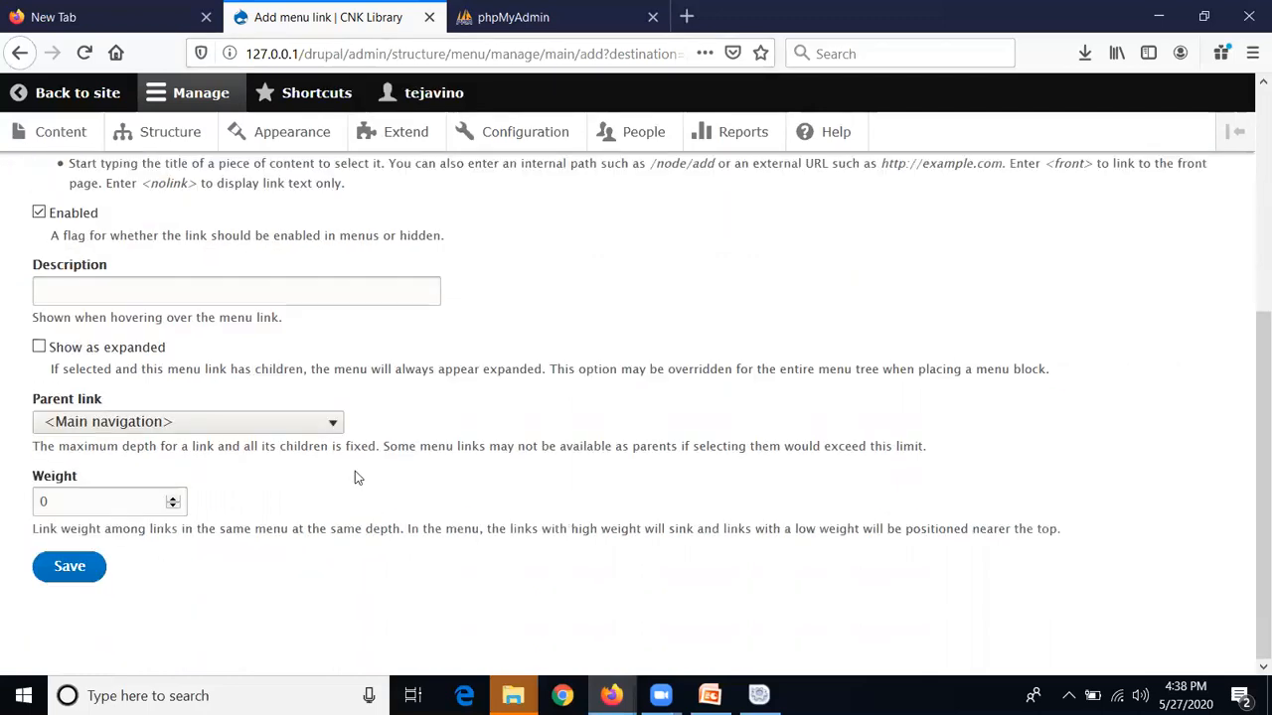
{"action": "left_click", "coordinate": [261, 296]}
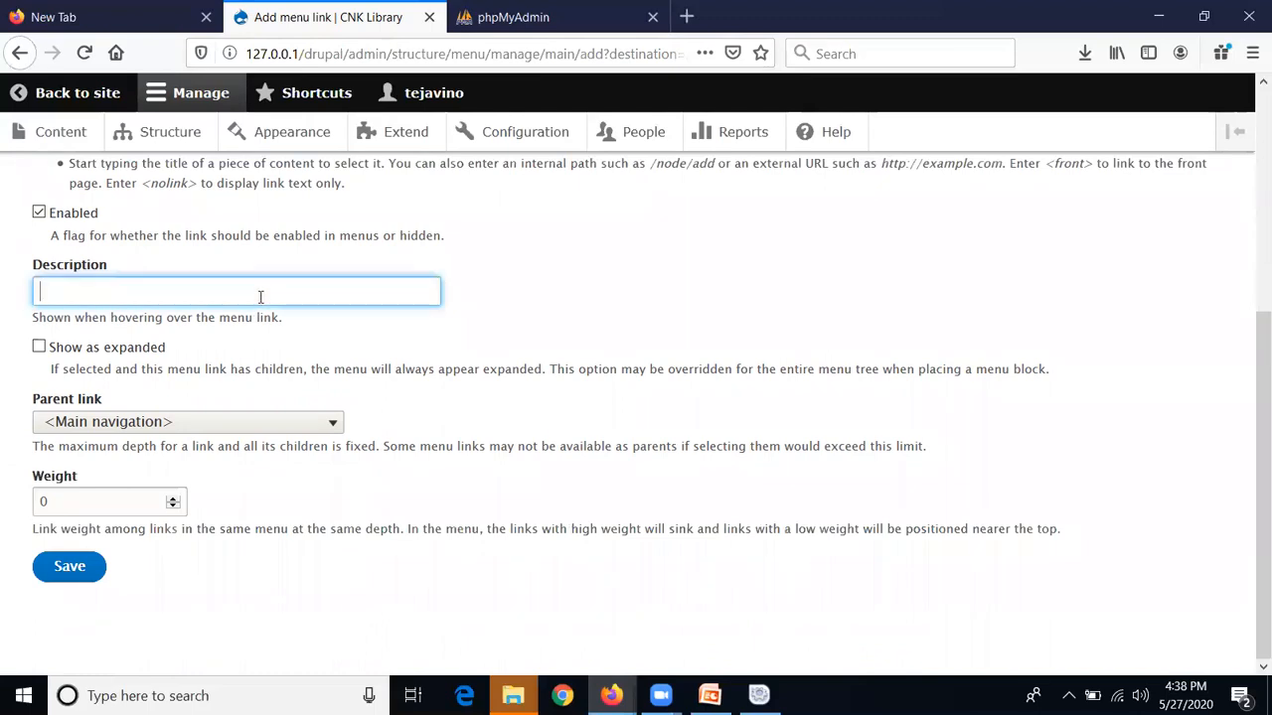
{"action": "type", "text": "THis"}
{"action": "key", "text": "BackSpace"}
{"action": "key", "text": "BackSpace"}
{"action": "key", "text": "BackSpace"}
{"action": "type", "text": "his about "}
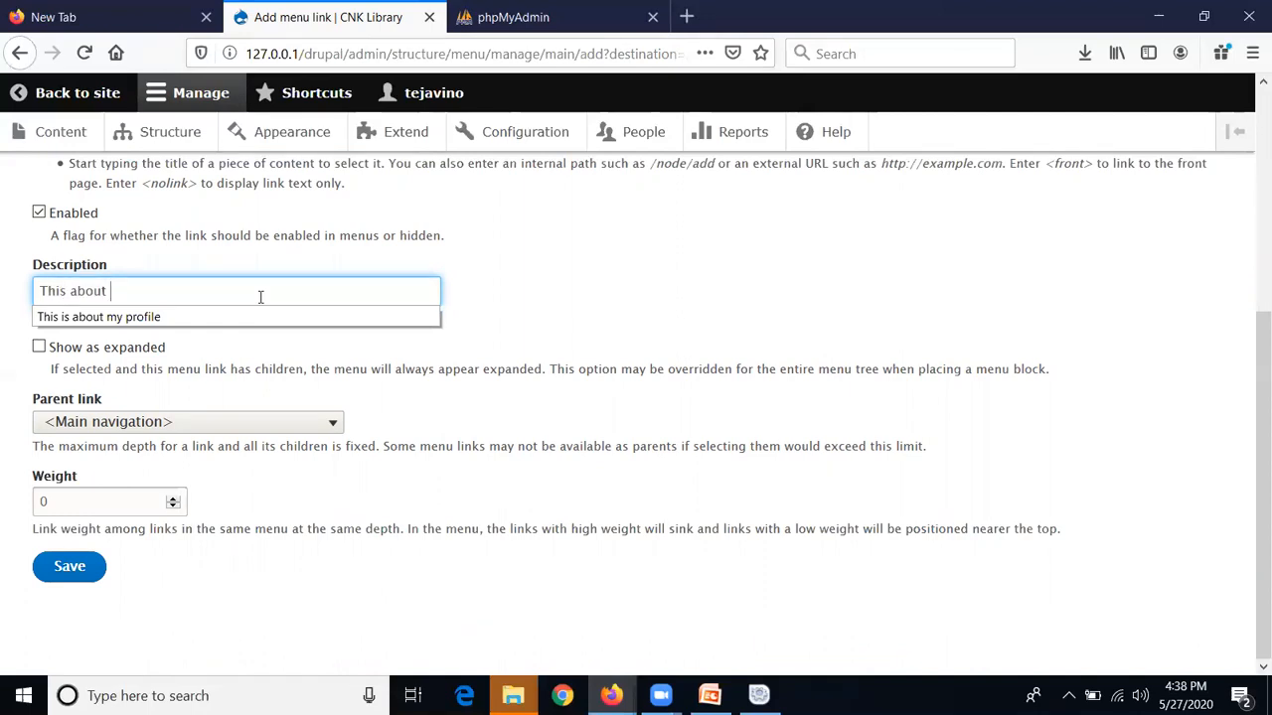
{"action": "type", "text": "o"}
{"action": "type", "text": "Our Library"}
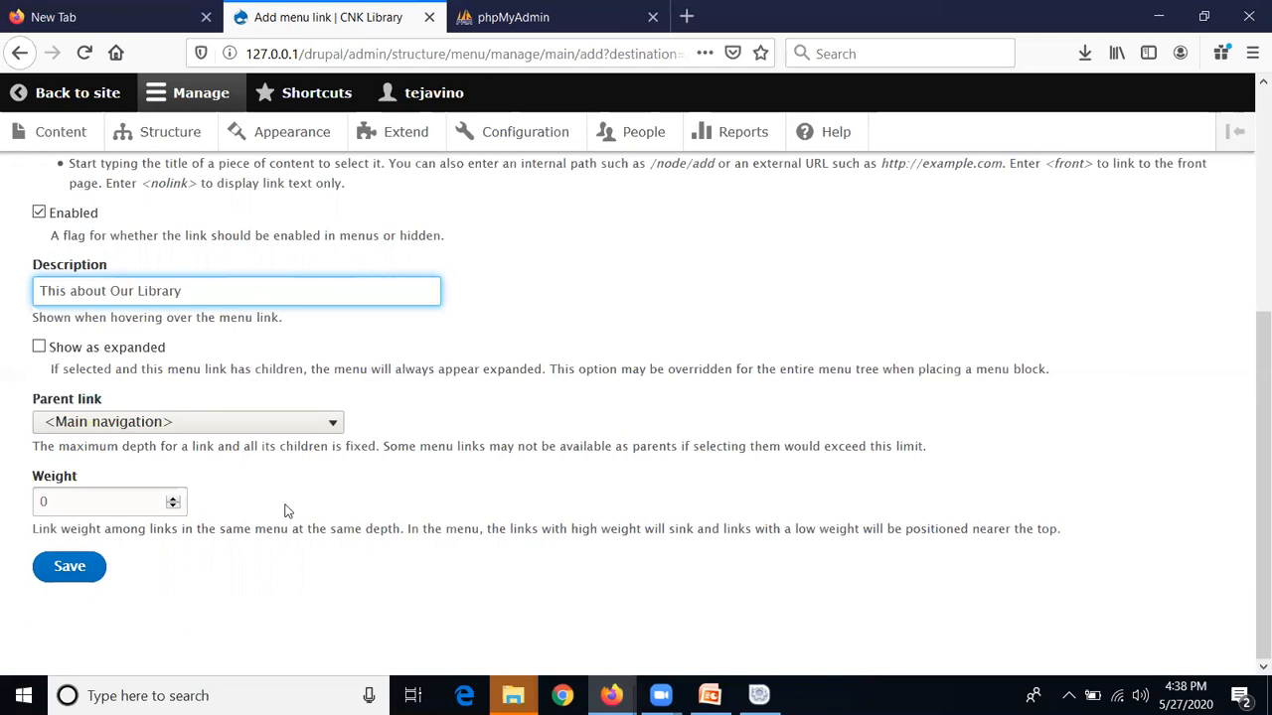
Keep <Main navigation> as the parent link, set weight to 1, and try saving
{"action": "left_click", "coordinate": [274, 430]}
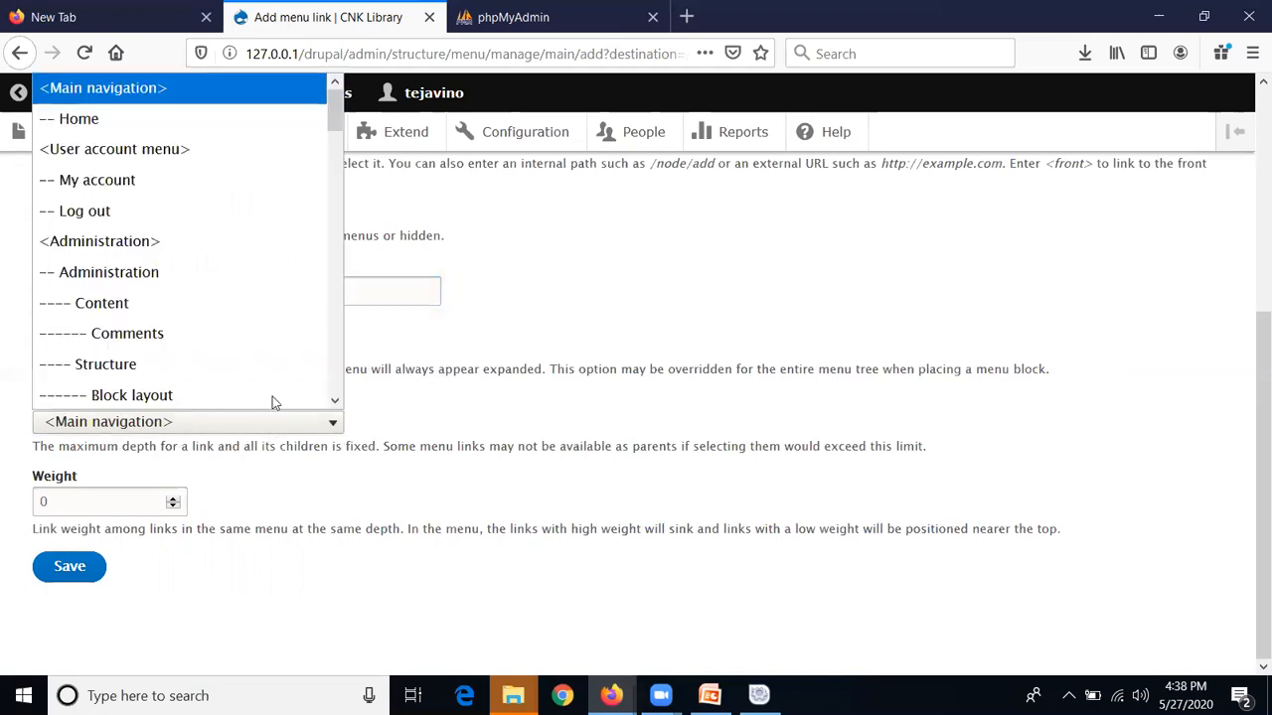
{"action": "scroll", "coordinate": [264, 398], "scroll_direction": "down", "scroll_amount": 1}
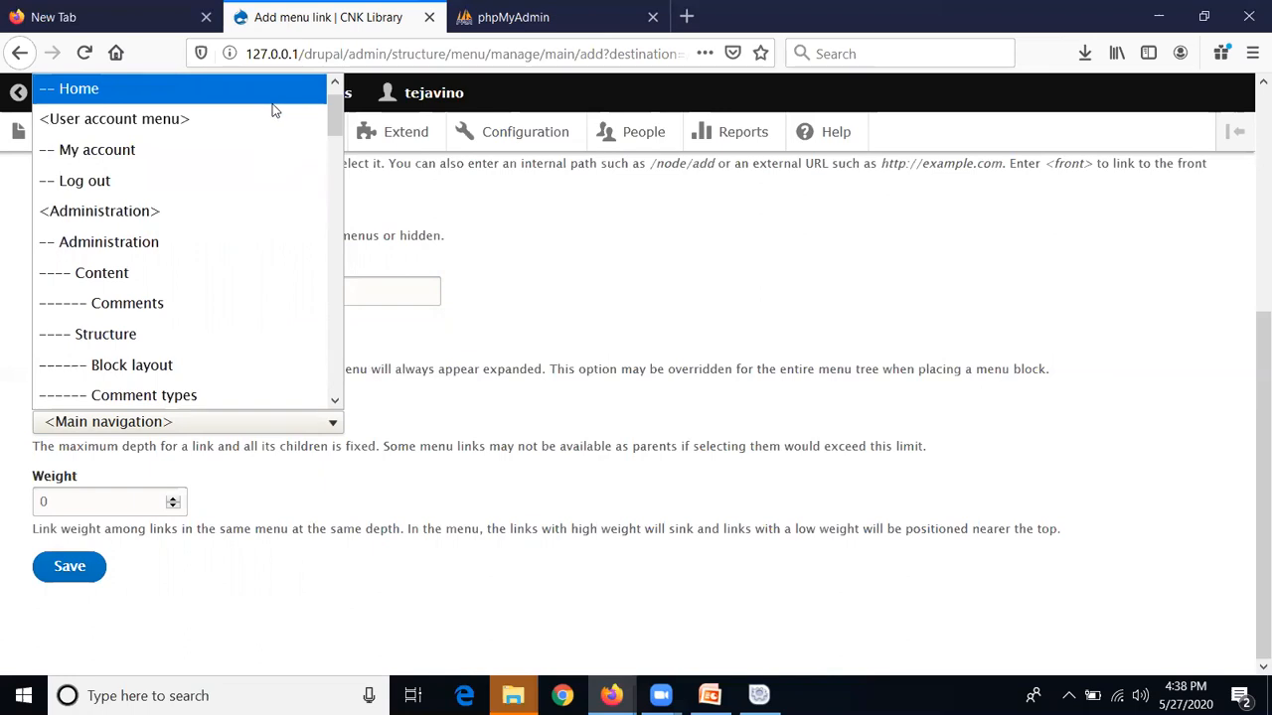
{"action": "scroll", "coordinate": [279, 118], "scroll_direction": "up", "scroll_amount": 1}
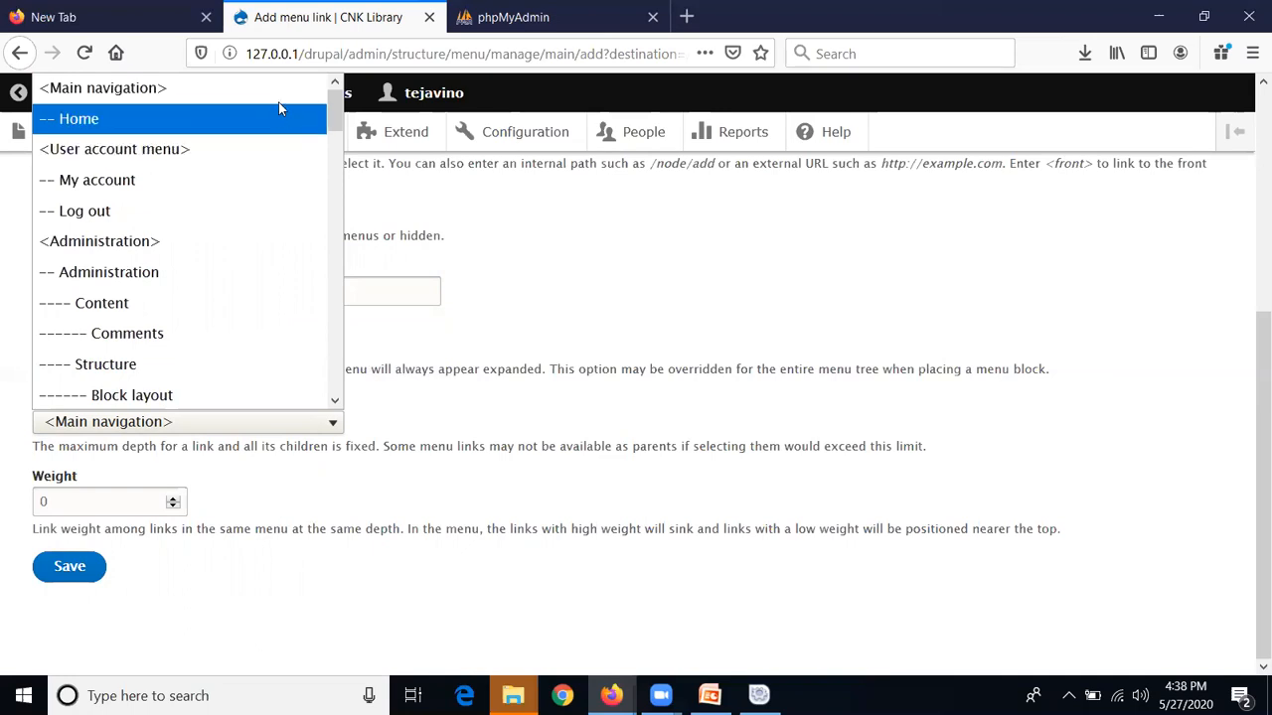
{"action": "left_click", "coordinate": [279, 99]}
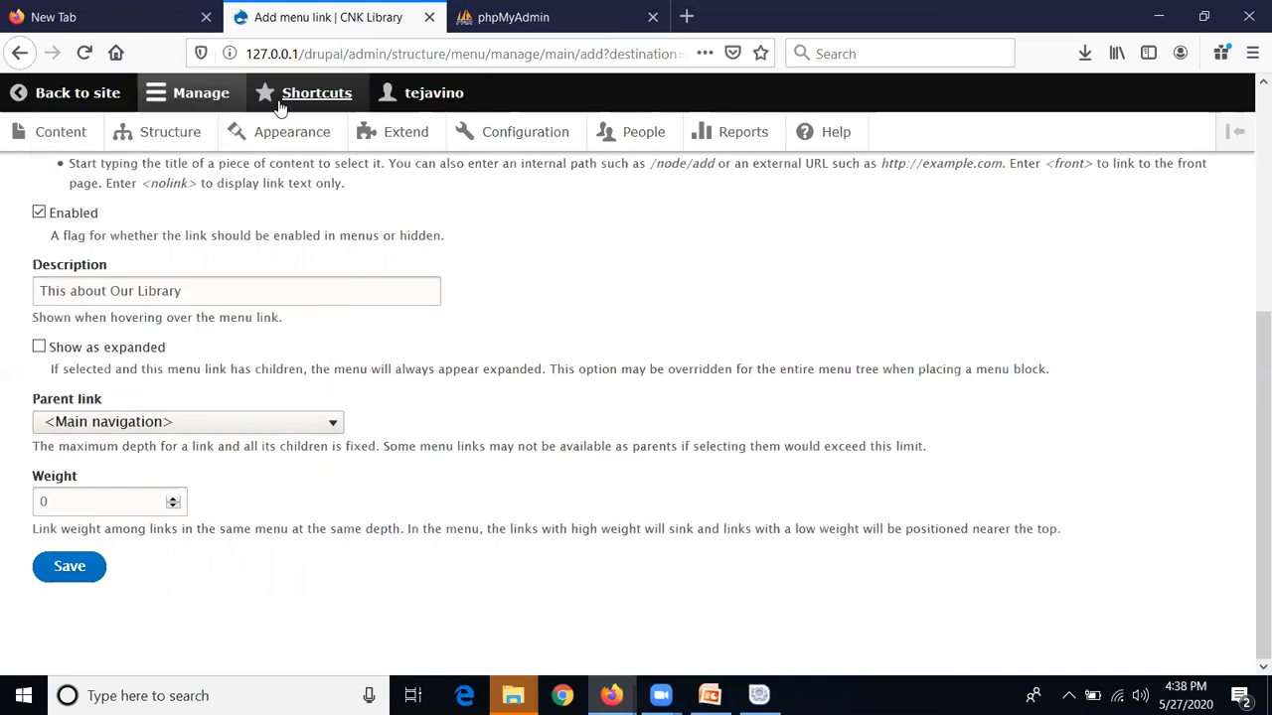
{"action": "key", "text": "Tab"}
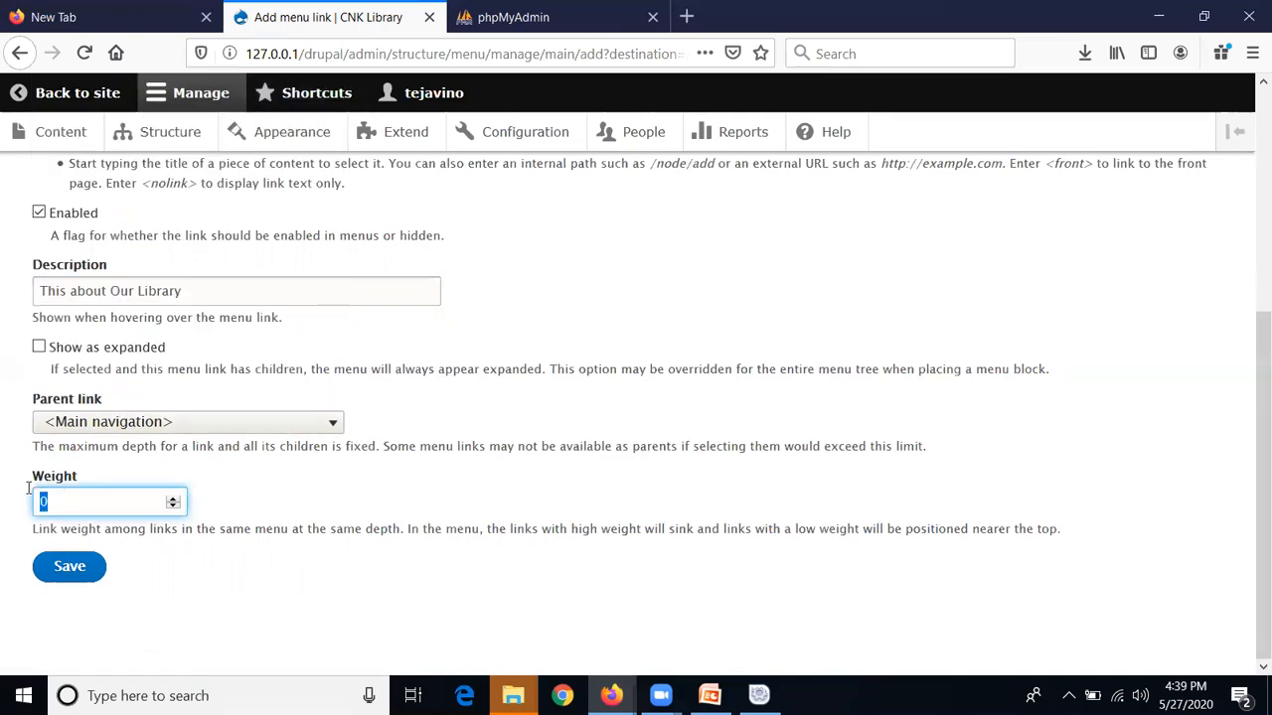
{"action": "type", "text": "1"}
{"action": "left_click", "coordinate": [65, 569]}
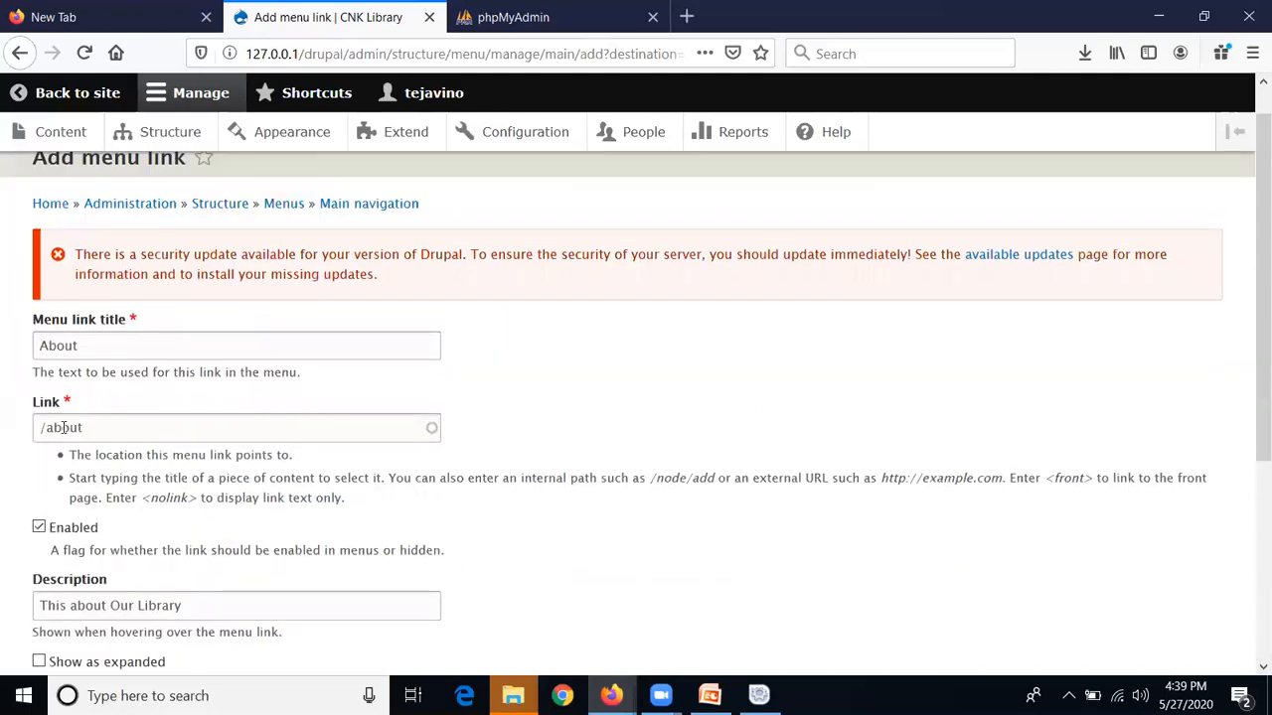
{"action": "scroll", "coordinate": [86, 398], "scroll_direction": "down", "scroll_amount": 3}
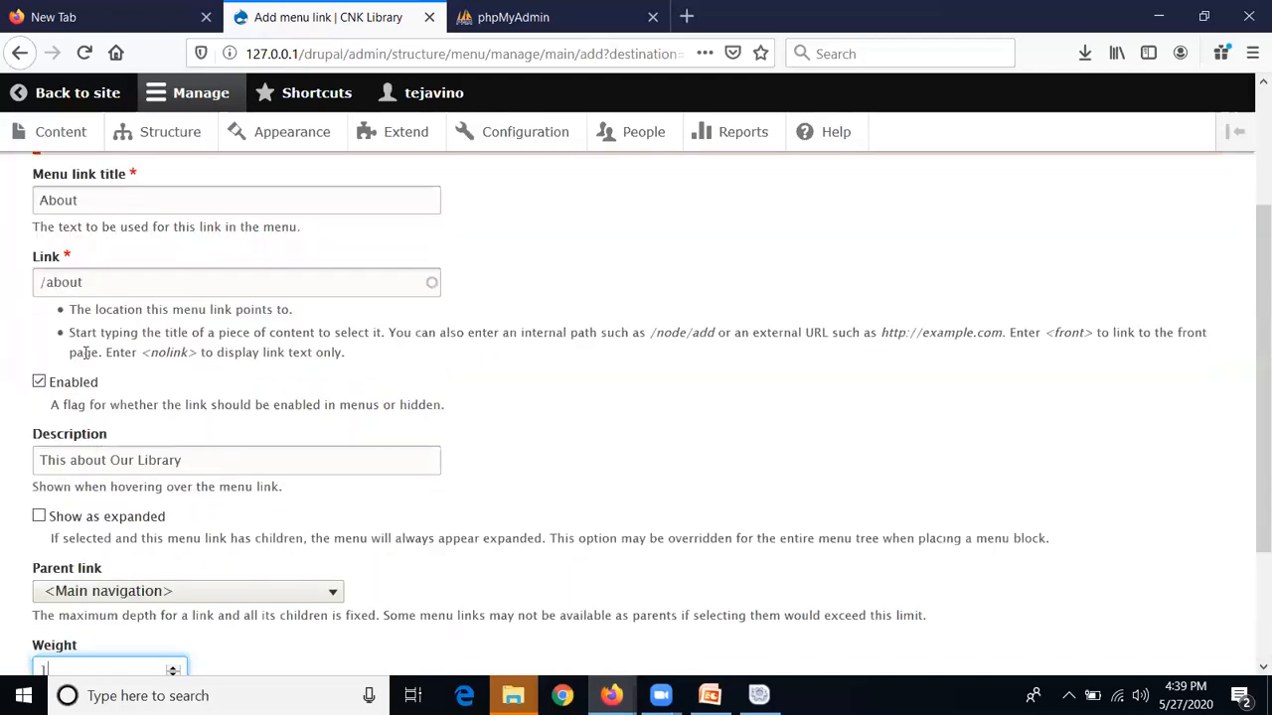
Save the About link and check that it opens from the site's main menu
{"action": "left_click", "coordinate": [87, 568]}
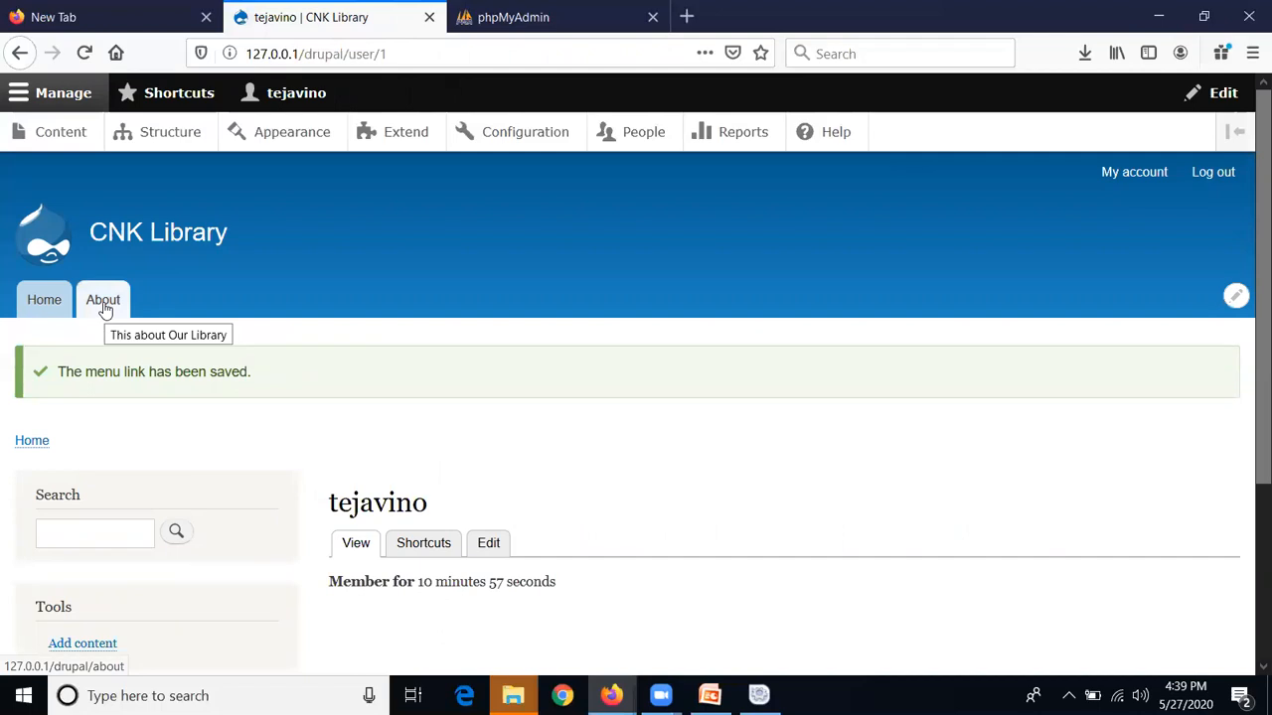
{"action": "left_click", "coordinate": [104, 302]}
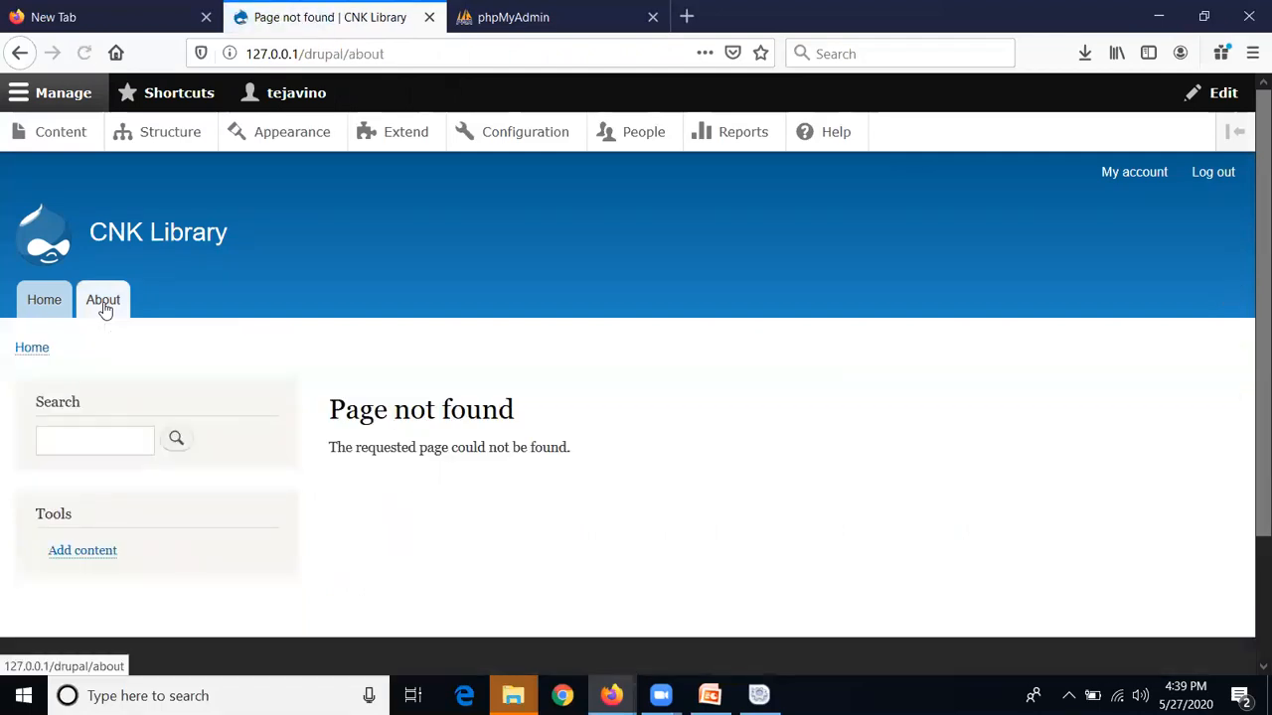
{"action": "left_click", "coordinate": [45, 308]}
{"action": "left_click", "coordinate": [110, 298]}
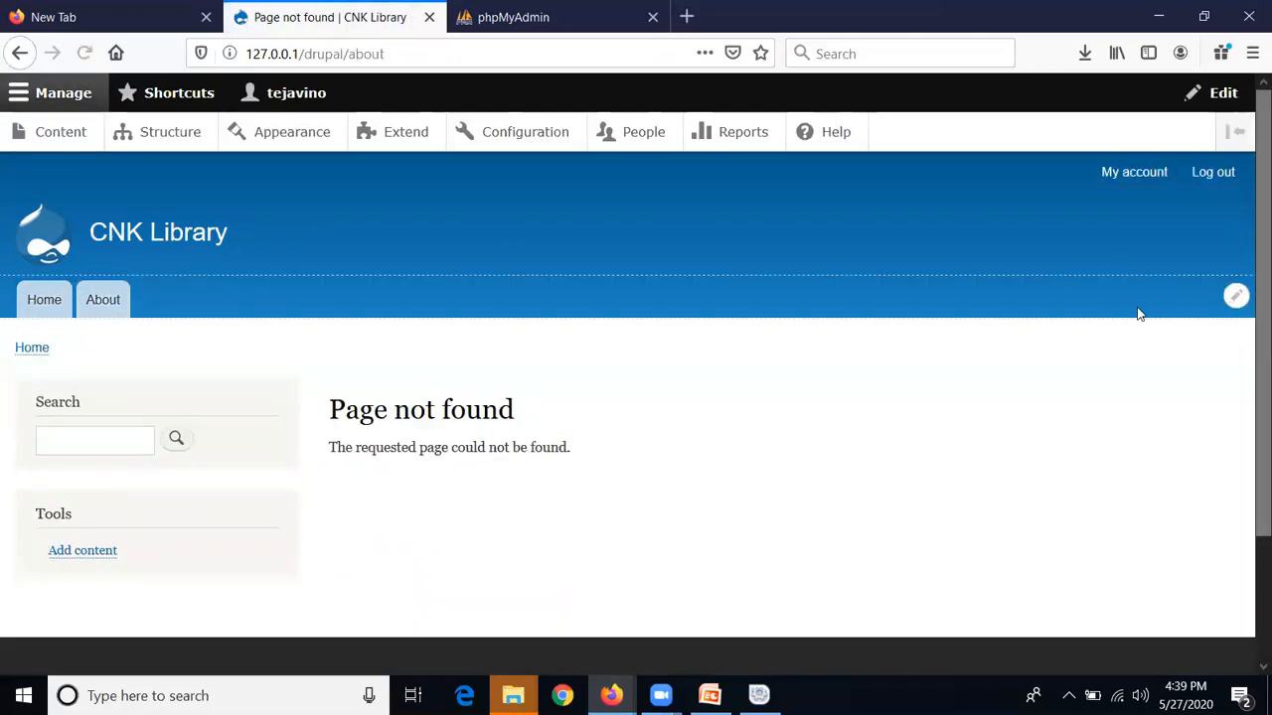
Start a new, empty link form on the Main navigation edit page
{"action": "left_click", "coordinate": [1235, 297]}
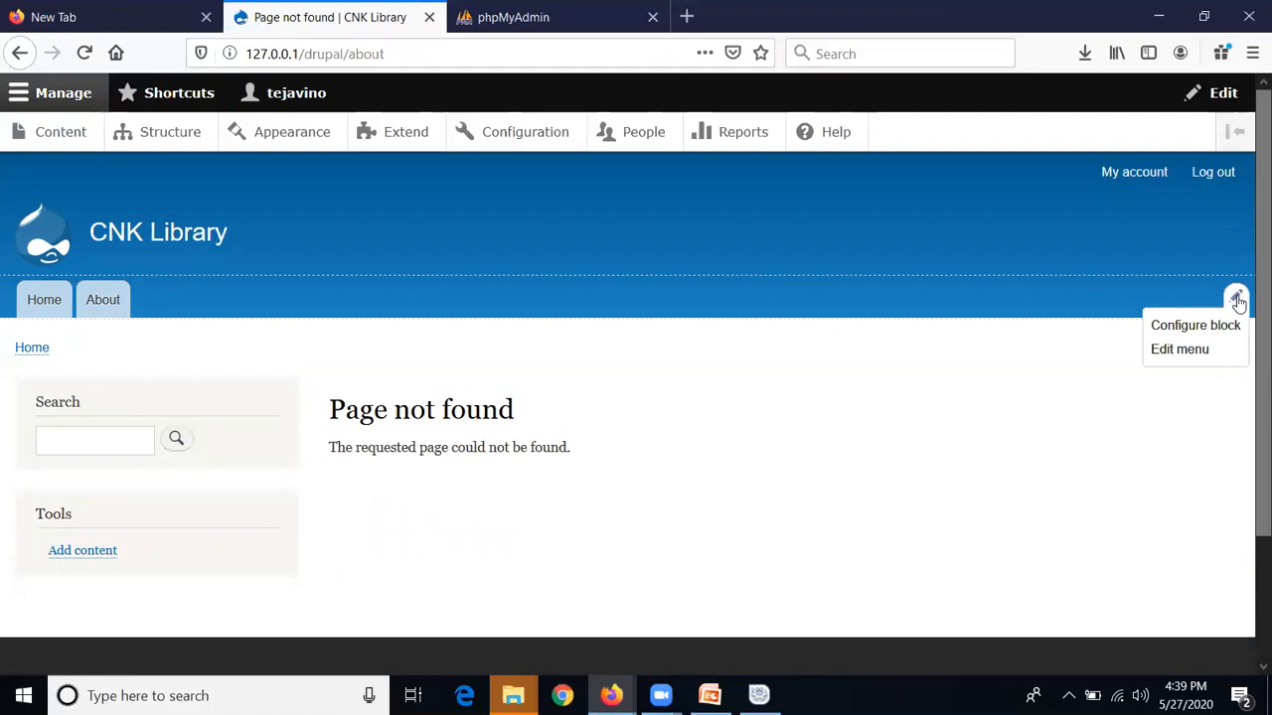
{"action": "left_click", "coordinate": [1179, 350]}
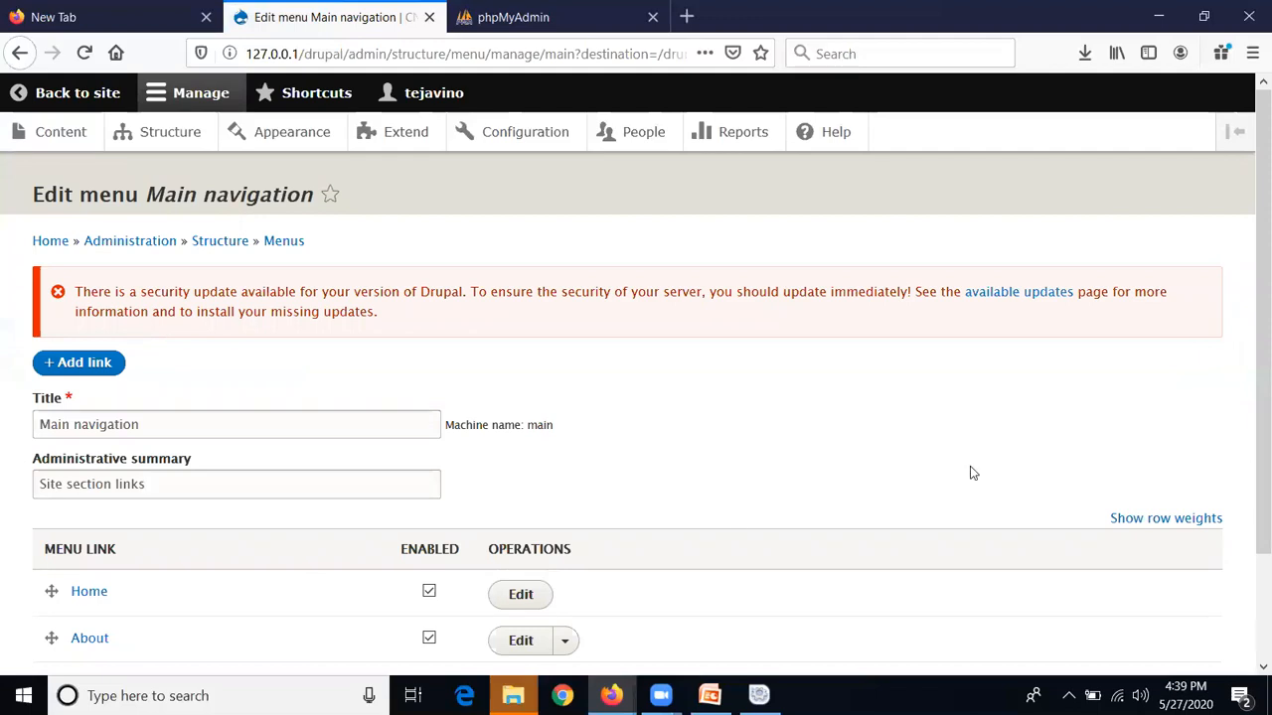
{"action": "left_click", "coordinate": [72, 364]}
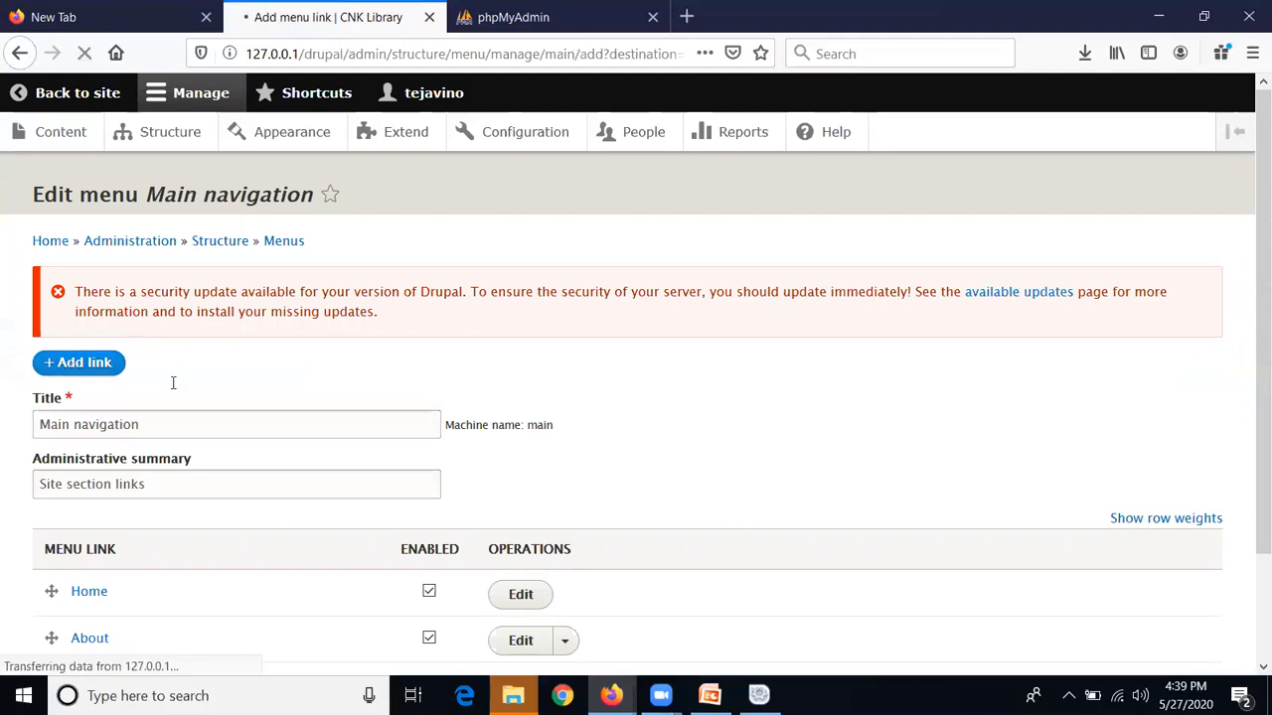
{"action": "left_click", "coordinate": [152, 380]}
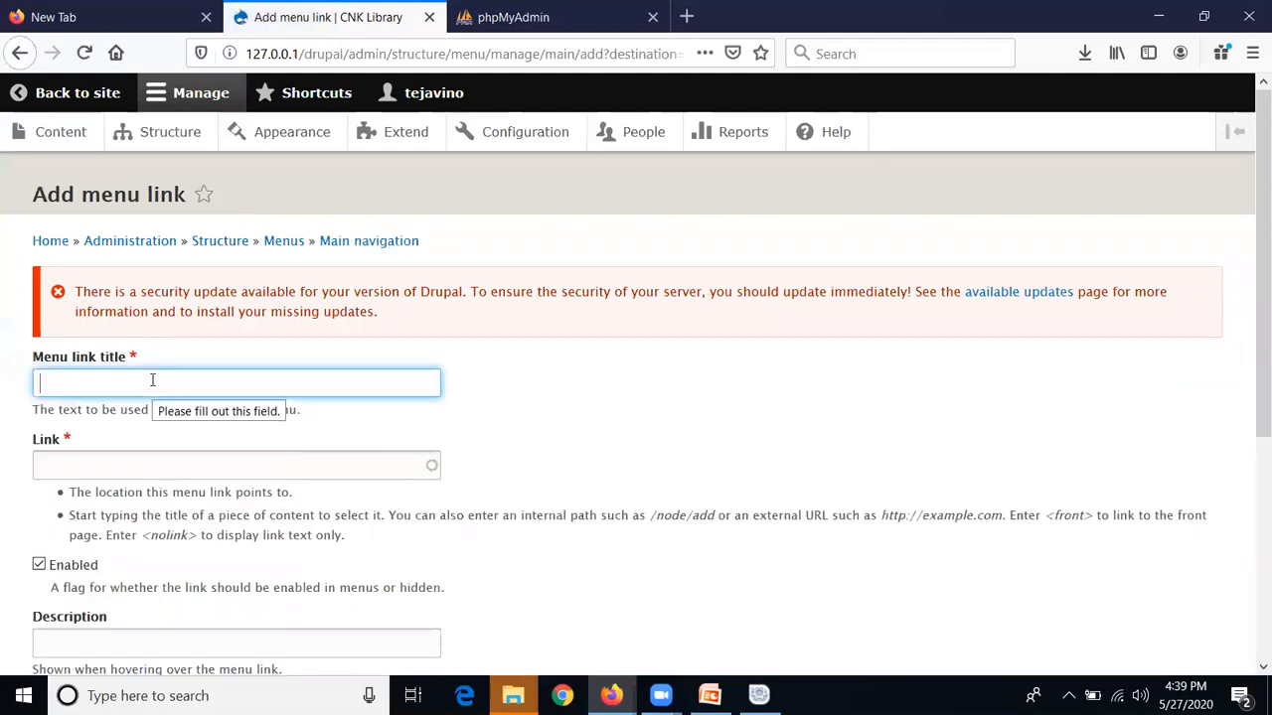
Title the new link 'Contact Us' and set its path to /contact
{"action": "type", "text": "Con"}
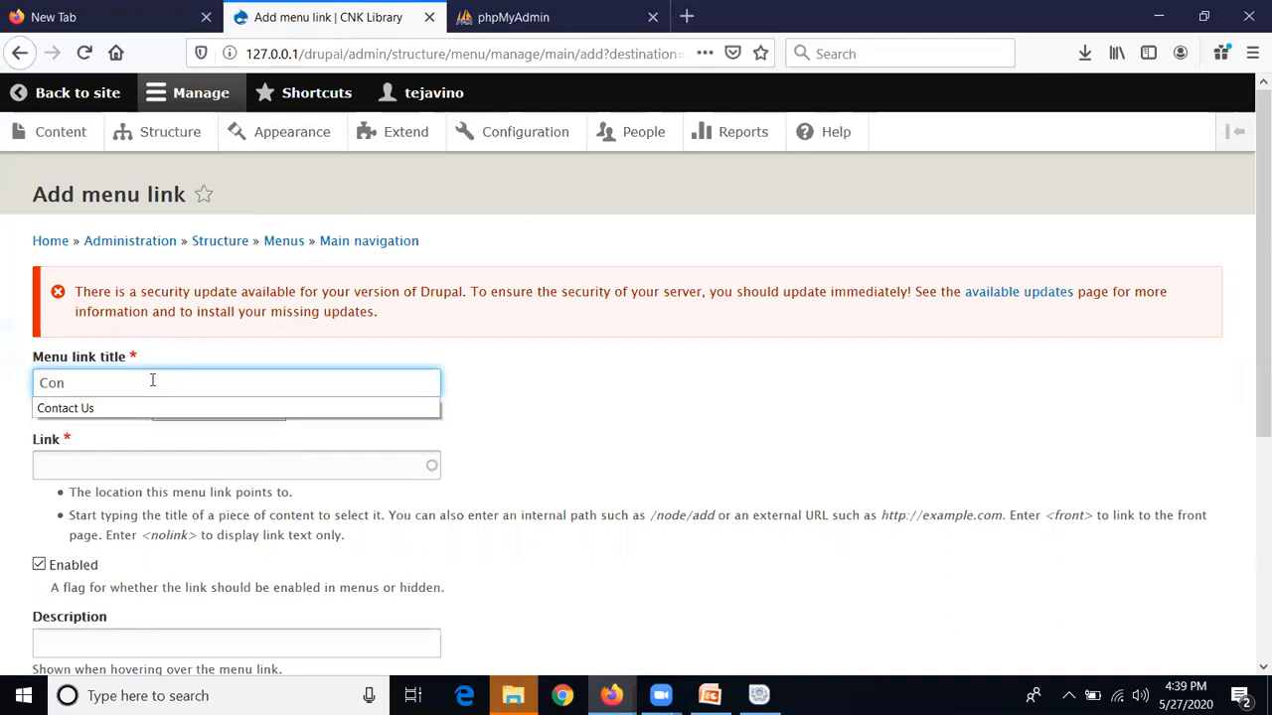
{"action": "key", "text": "Down"}
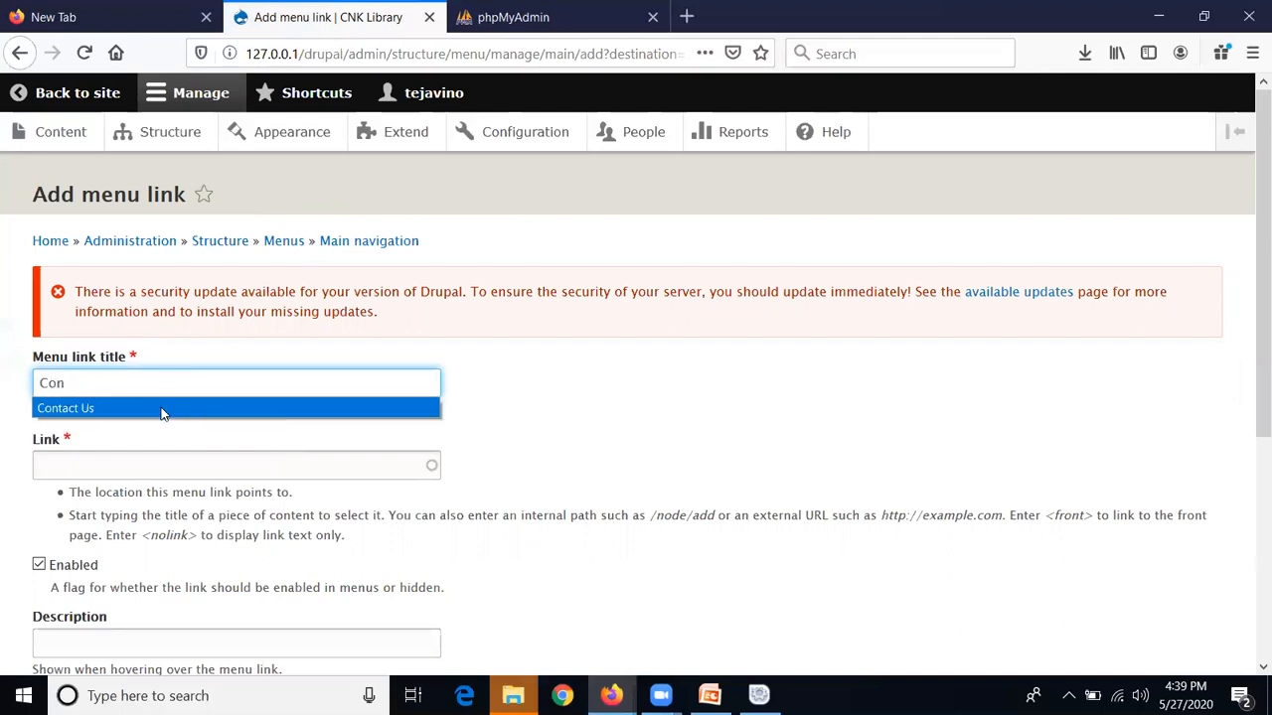
{"action": "left_click", "coordinate": [164, 413]}
{"action": "left_click", "coordinate": [149, 467]}
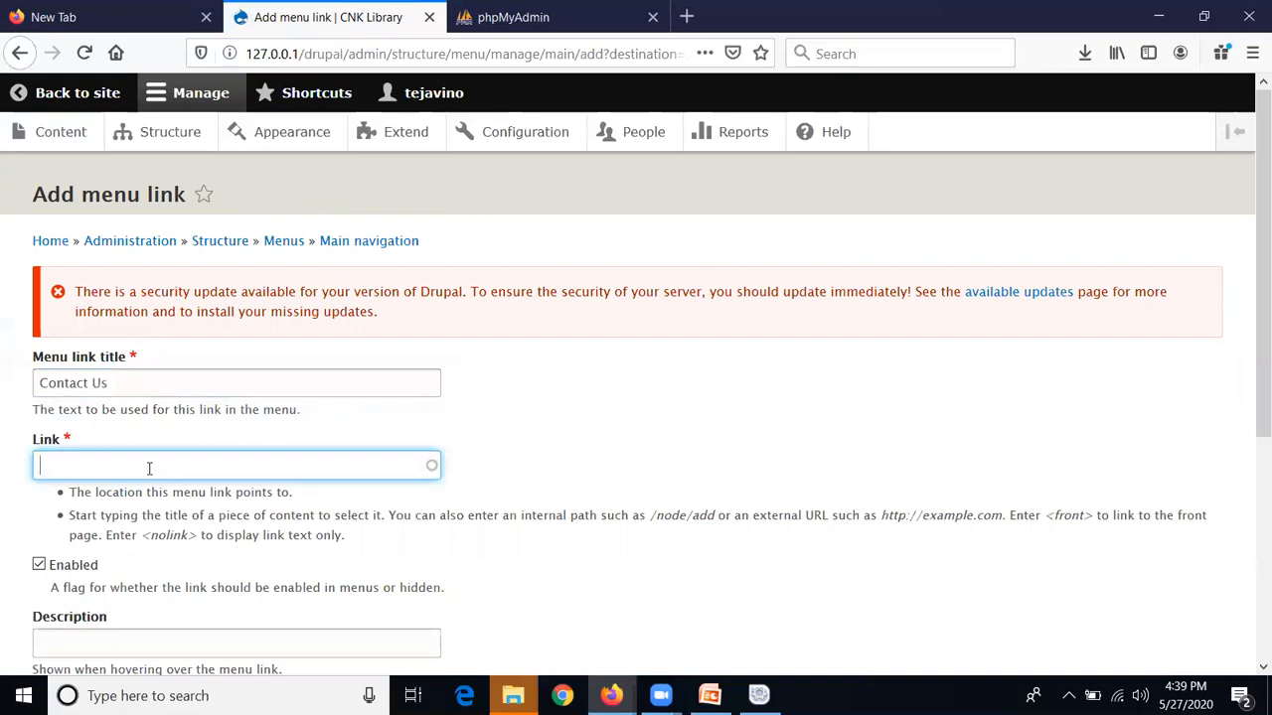
{"action": "type", "text": "/Cont"}
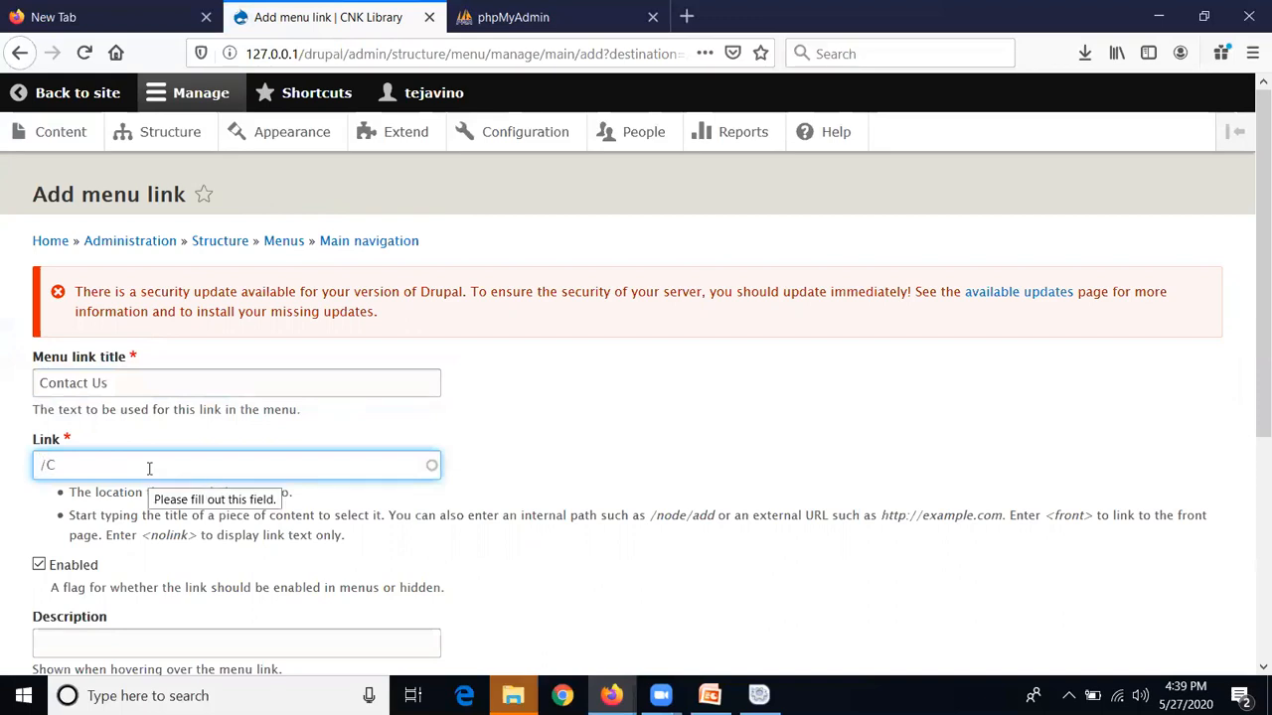
{"action": "key", "text": "BackSpace"}
{"action": "key", "text": "BackSpace"}
{"action": "key", "text": "BackSpace"}
{"action": "type", "text": "contact"}
{"action": "left_click", "coordinate": [1092, 417]}
Set the link description to 'Our Contact details'
{"action": "scroll", "coordinate": [1250, 419], "scroll_direction": "down", "scroll_amount": 1}
{"action": "scroll", "coordinate": [1253, 437], "scroll_direction": "down", "scroll_amount": 3}
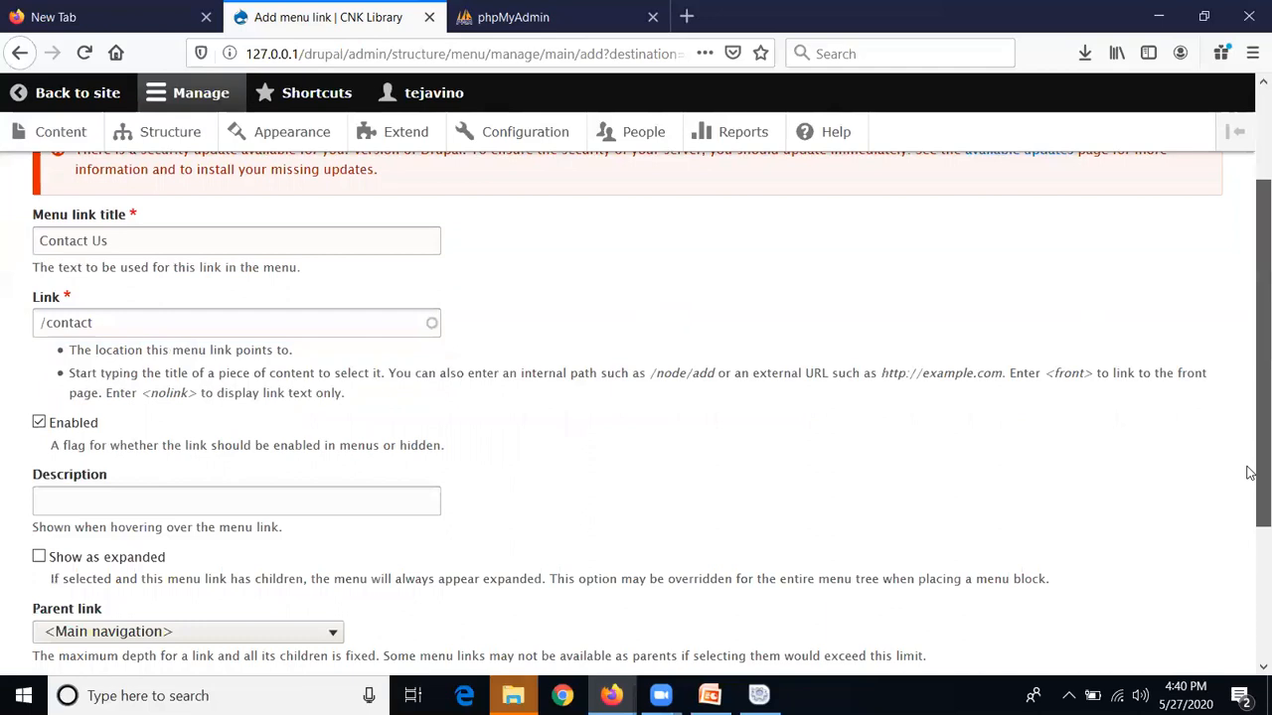
{"action": "left_click", "coordinate": [389, 438]}
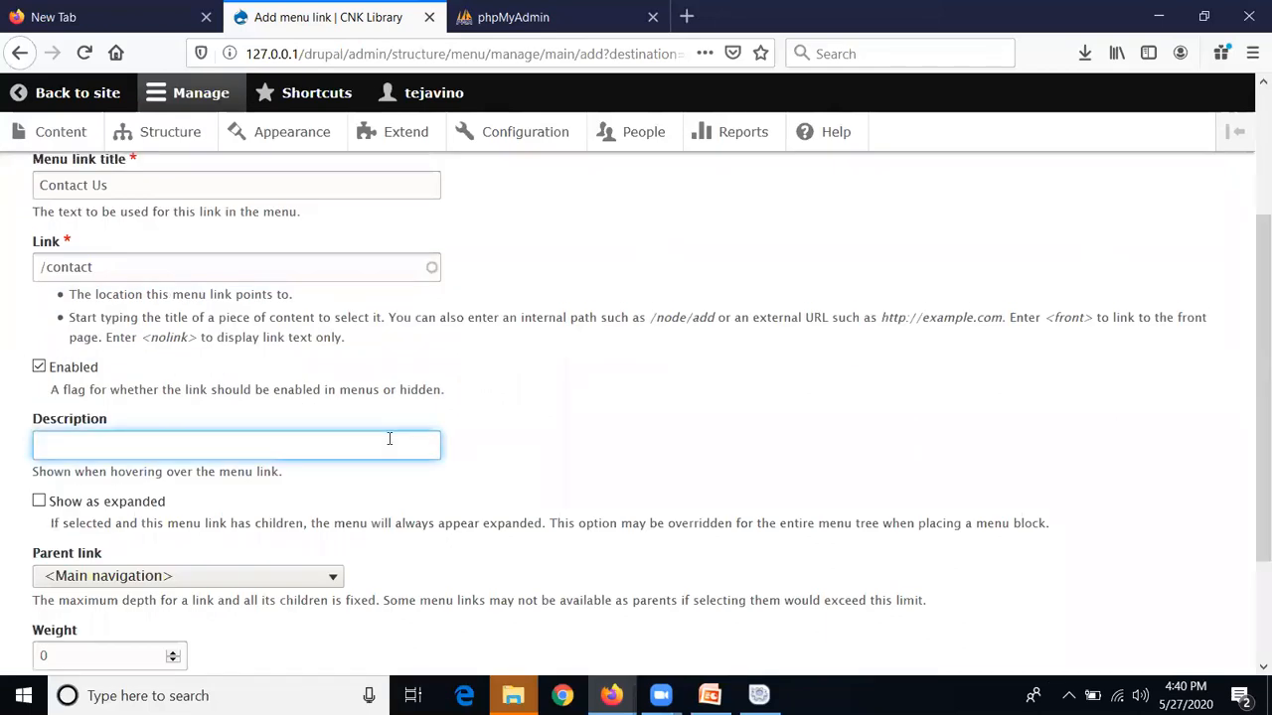
{"action": "type", "text": "You Can Con"}
{"action": "key", "text": "BackSpace"}
{"action": "key", "text": "BackSpace"}
{"action": "key", "text": "BackSpace"}
{"action": "key", "text": "BackSpace"}
{"action": "key", "text": "BackSpace"}
{"action": "key", "text": "BackSpace"}
{"action": "key", "text": "BackSpace"}
{"action": "key", "text": "BackSpace"}
{"action": "key", "text": "BackSpace"}
{"action": "key", "text": "BackSpace"}
{"action": "key", "text": "BackSpace"}
{"action": "type", "text": "Ou"}
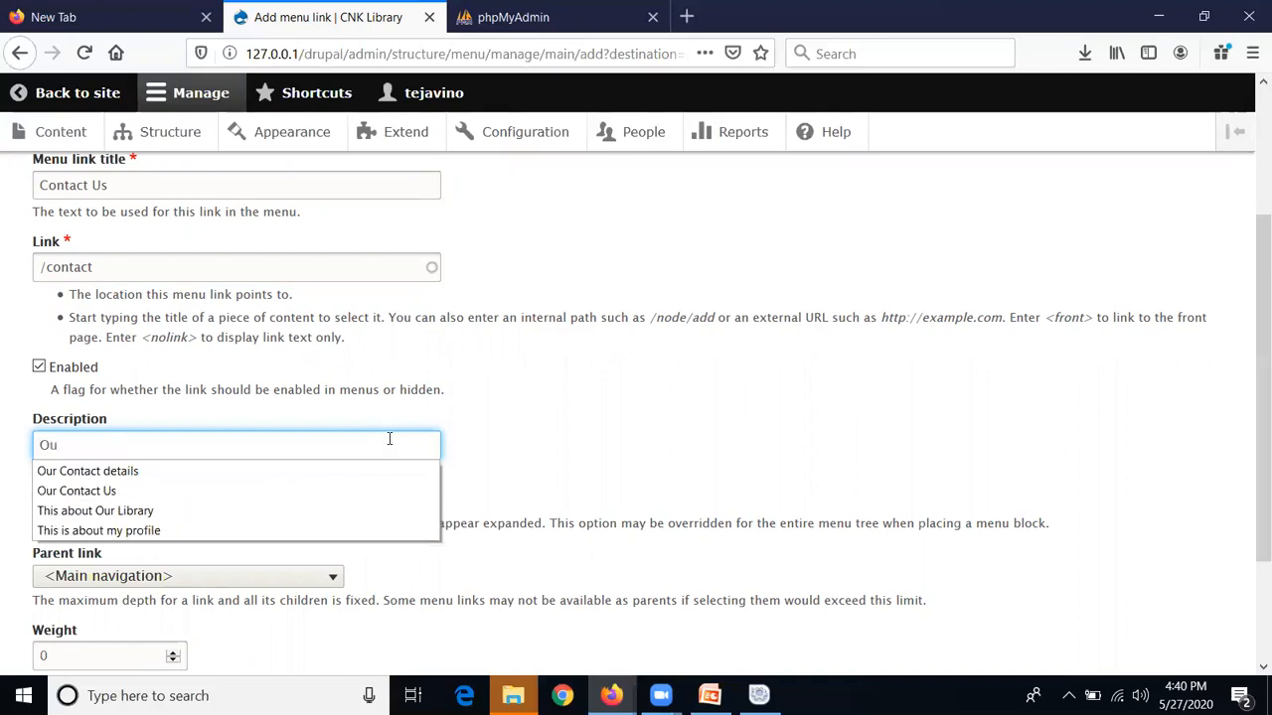
{"action": "left_click", "coordinate": [118, 477]}
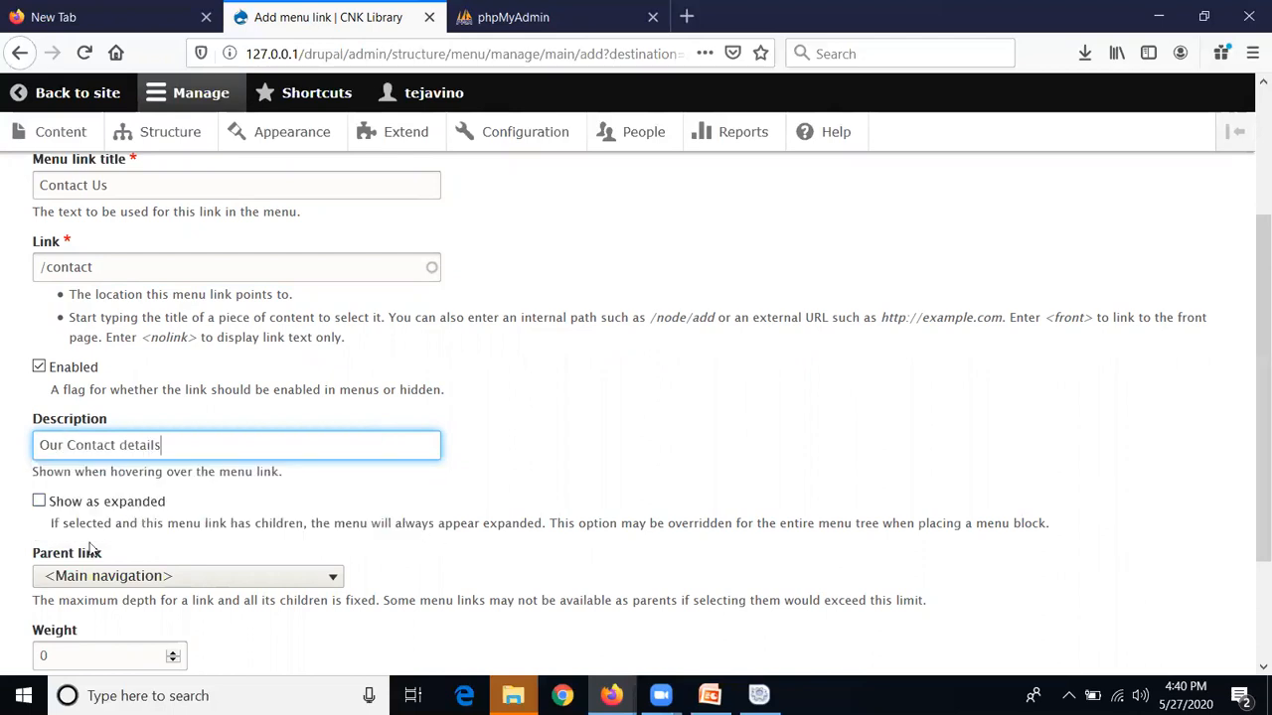
Keep <Main navigation> as parent, set weight 2, and save the Contact Us link
{"action": "left_click", "coordinate": [1248, 340]}
{"action": "scroll", "coordinate": [1250, 404], "scroll_direction": "down", "scroll_amount": 3}
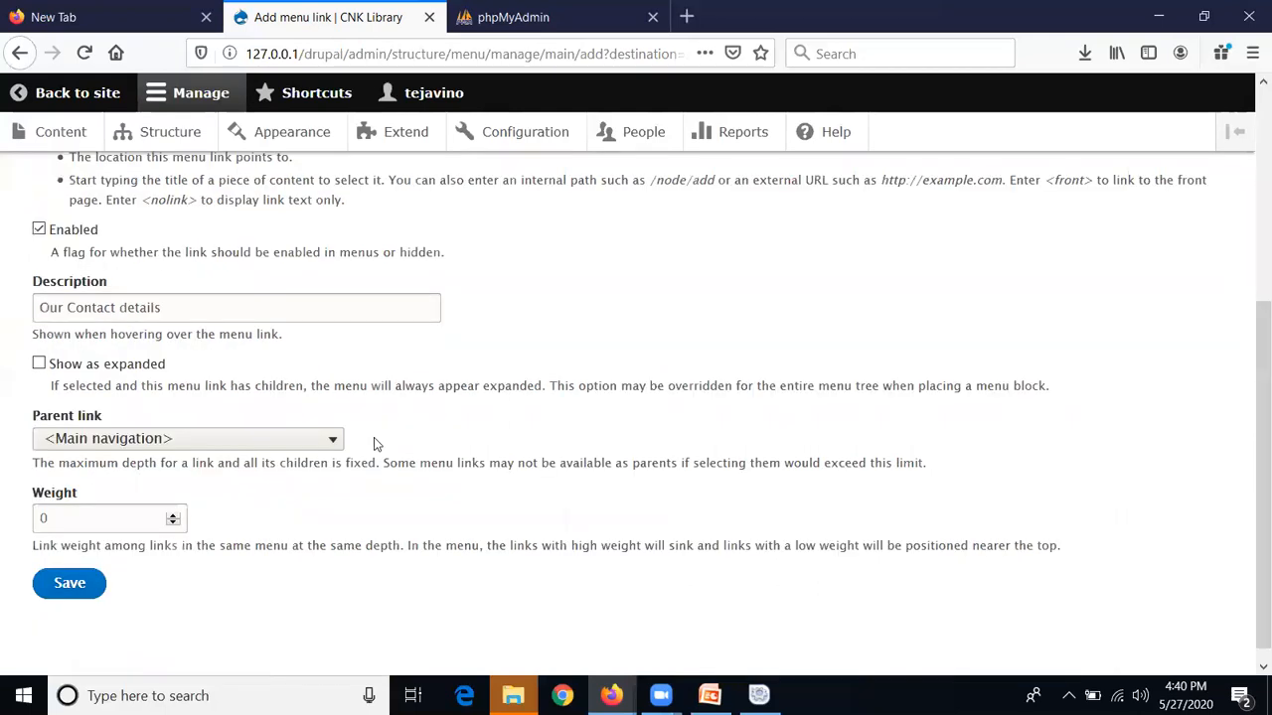
{"action": "left_click", "coordinate": [286, 441]}
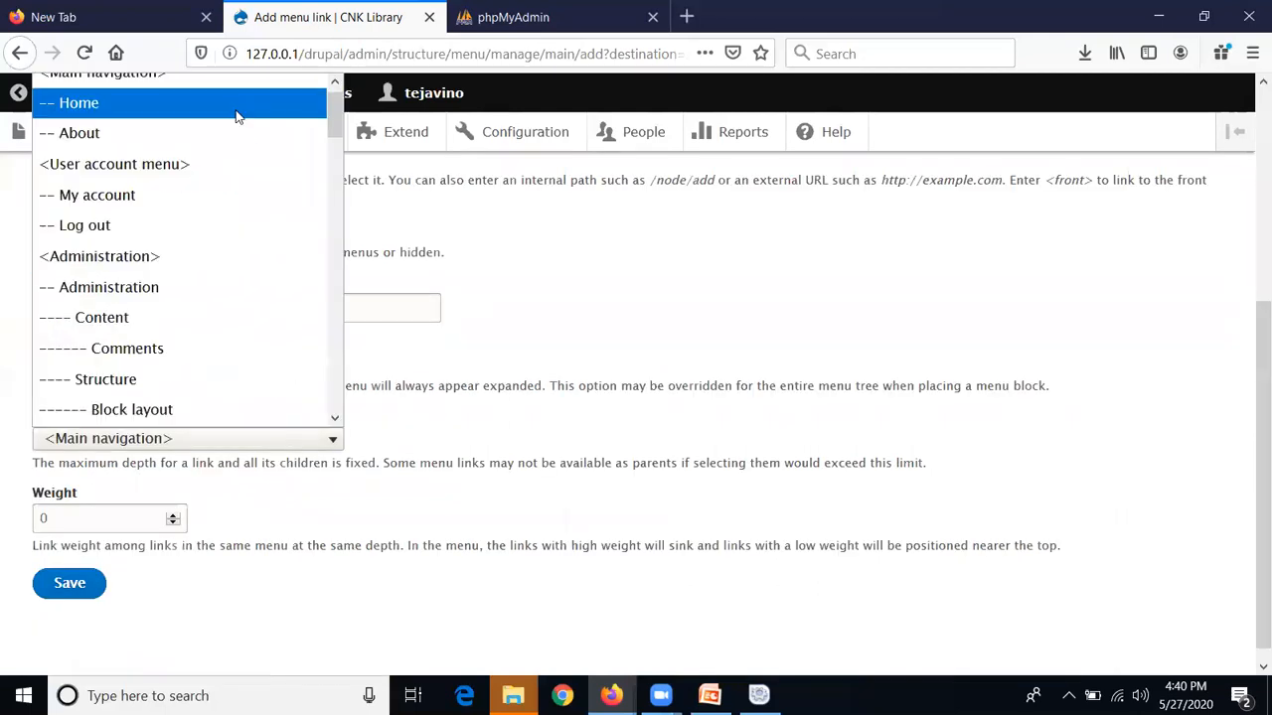
{"action": "left_click", "coordinate": [224, 99]}
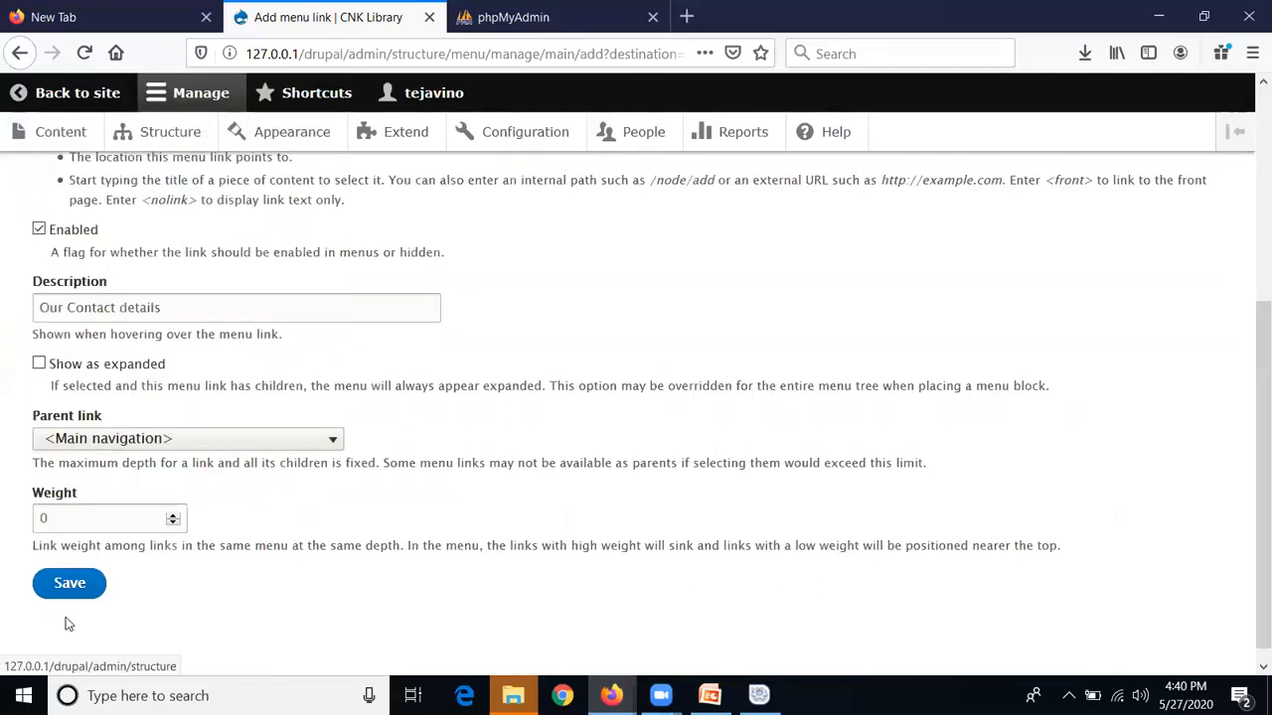
{"action": "key", "text": "Tab"}
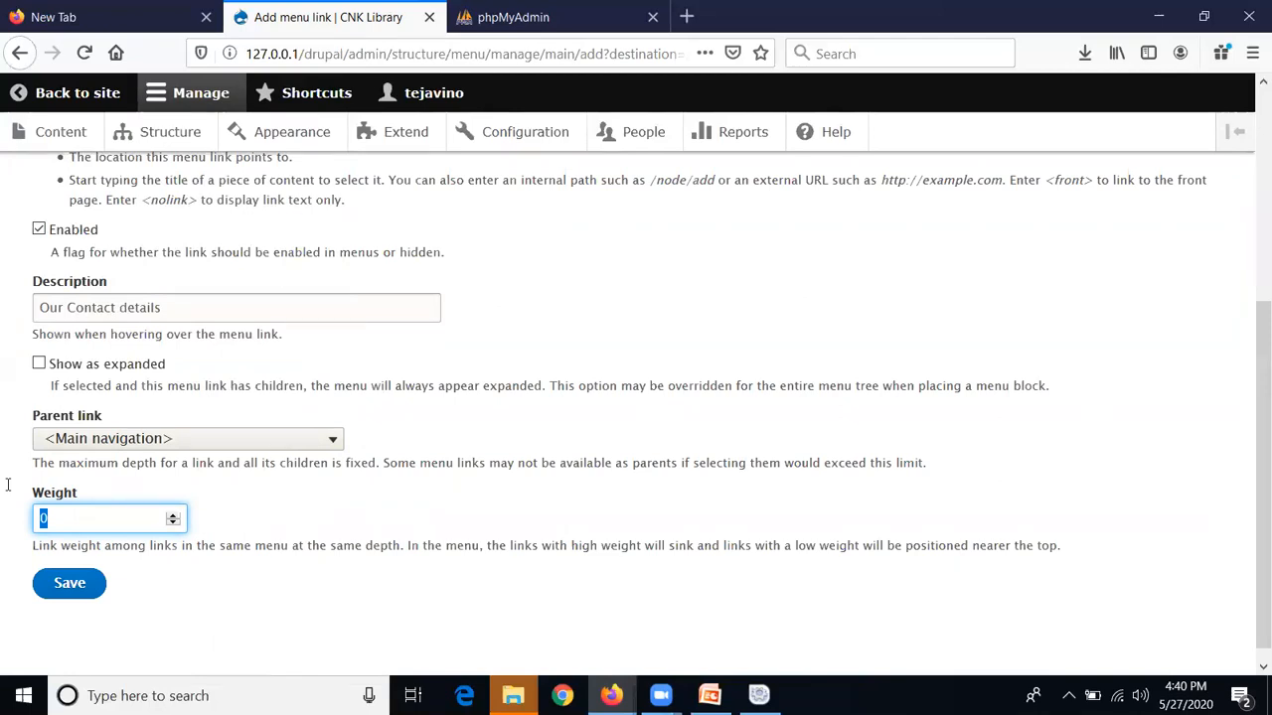
{"action": "type", "text": "2"}
{"action": "left_click", "coordinate": [79, 586]}
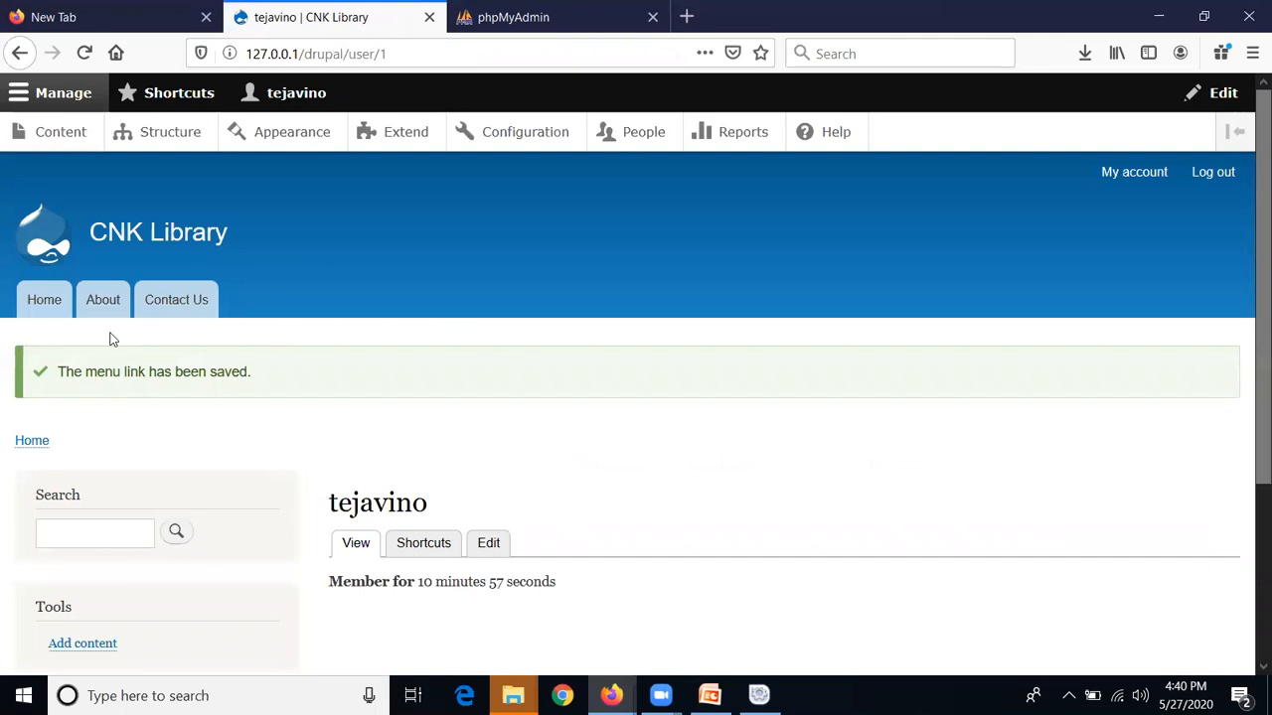
Open Contact Us to review the Website feedback form, check About, then return to Contact Us
{"action": "left_click", "coordinate": [171, 305]}
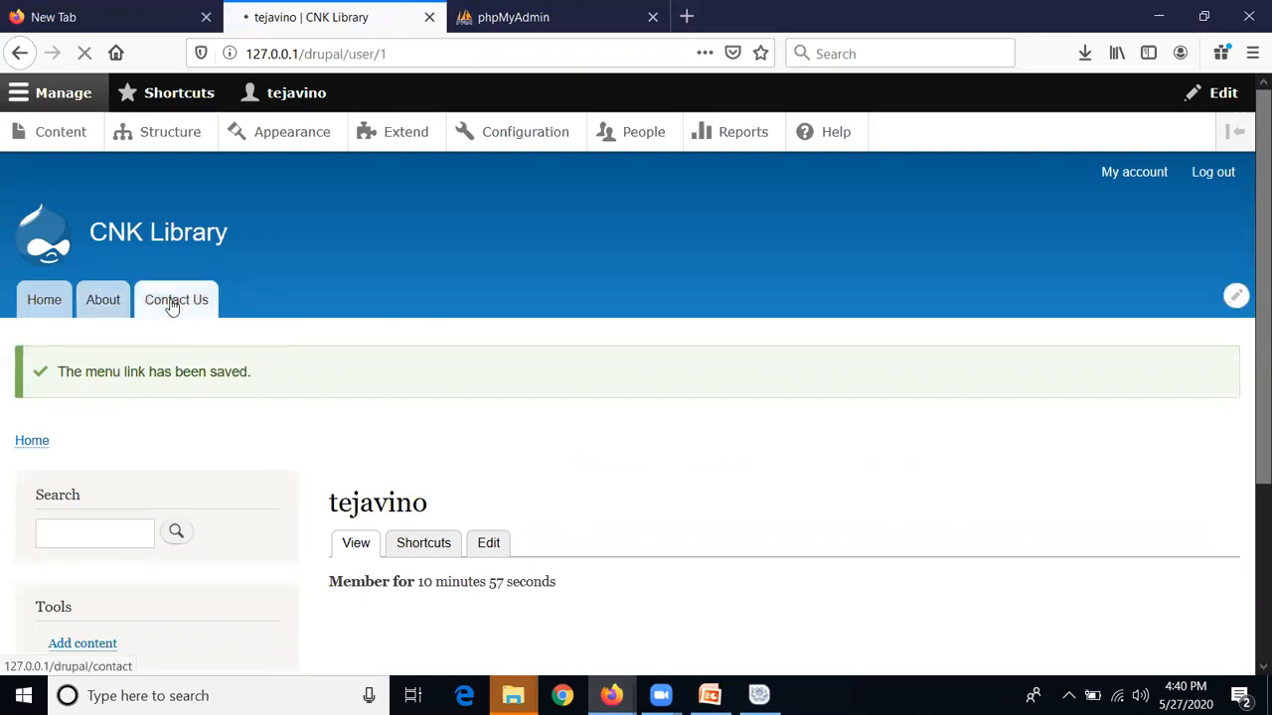
{"action": "scroll", "coordinate": [794, 365], "scroll_direction": "down", "scroll_amount": 1}
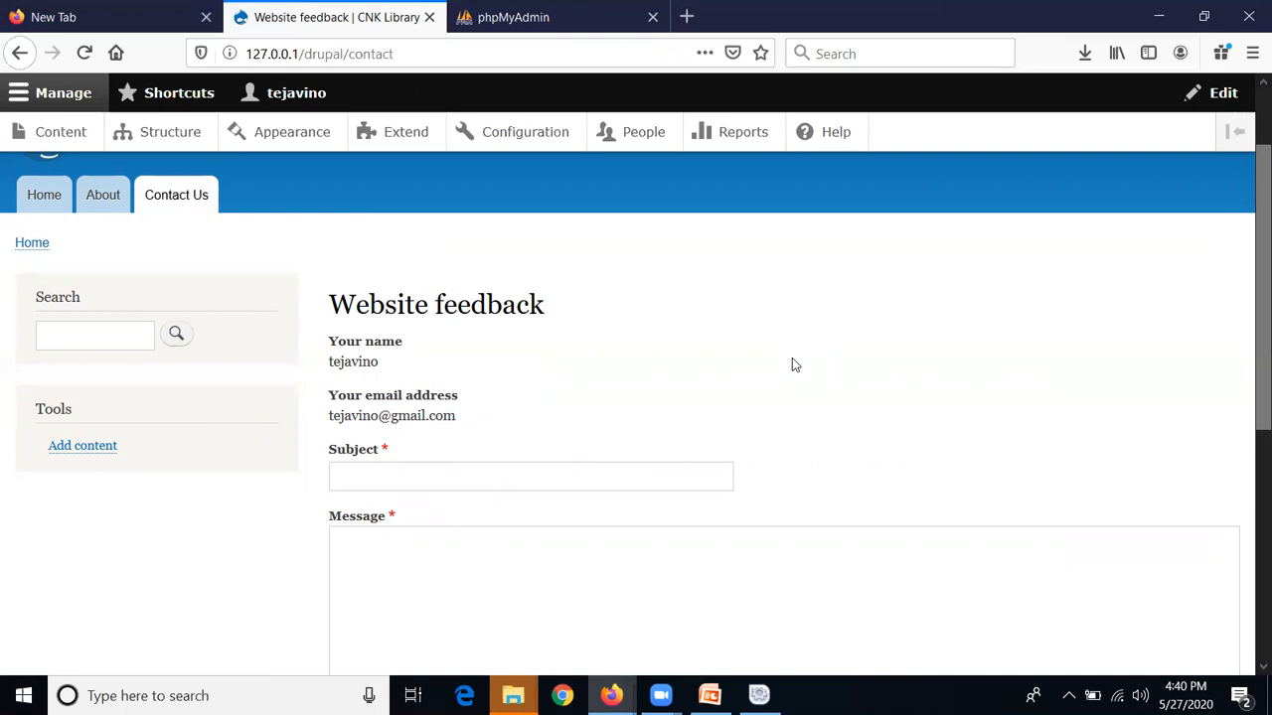
{"action": "scroll", "coordinate": [1249, 347], "scroll_direction": "down", "scroll_amount": 1}
{"action": "scroll", "coordinate": [1249, 348], "scroll_direction": "down", "scroll_amount": 2}
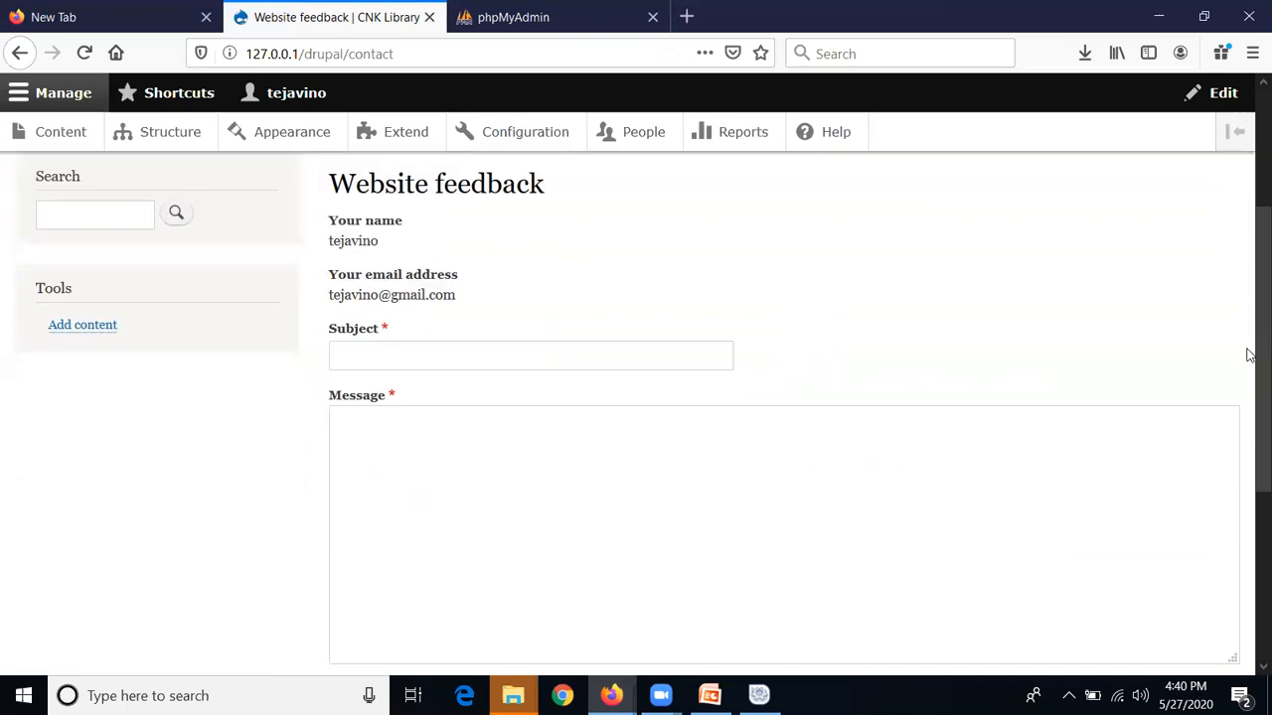
{"action": "scroll", "coordinate": [805, 383], "scroll_direction": "down", "scroll_amount": 7}
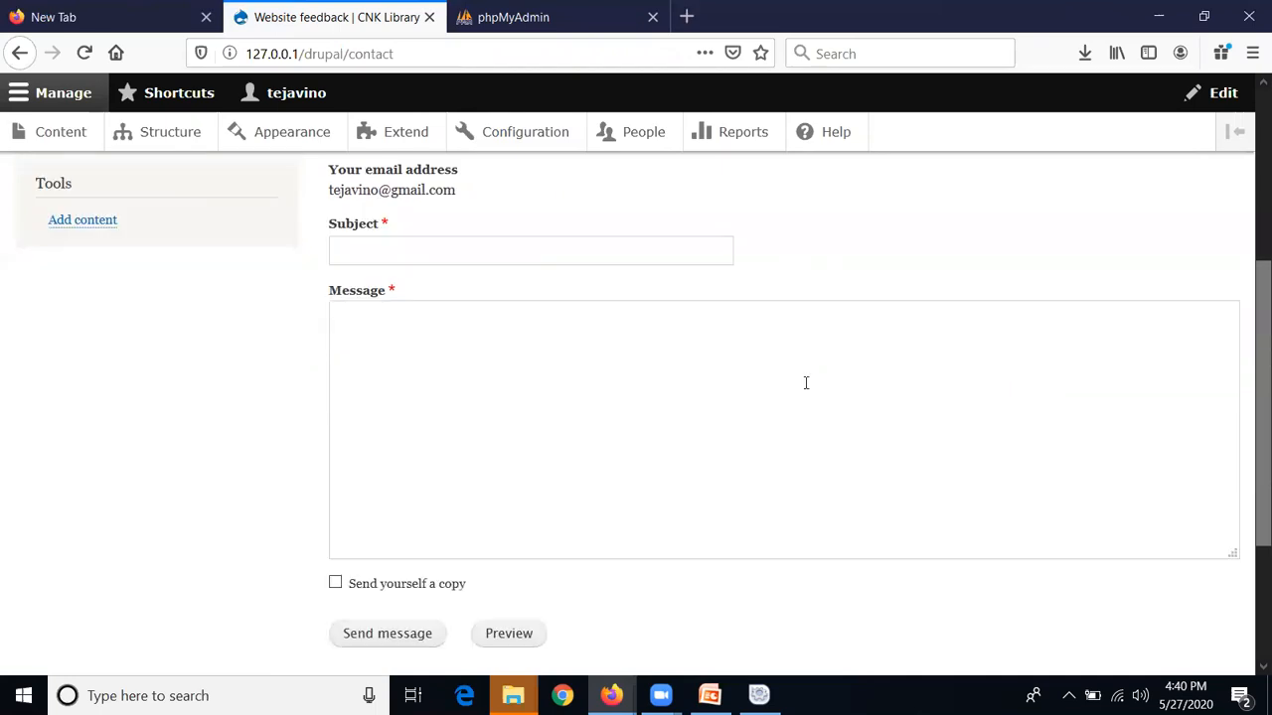
{"action": "scroll", "coordinate": [729, 384], "scroll_direction": "up", "scroll_amount": 5}
{"action": "scroll", "coordinate": [799, 363], "scroll_direction": "up", "scroll_amount": 7}
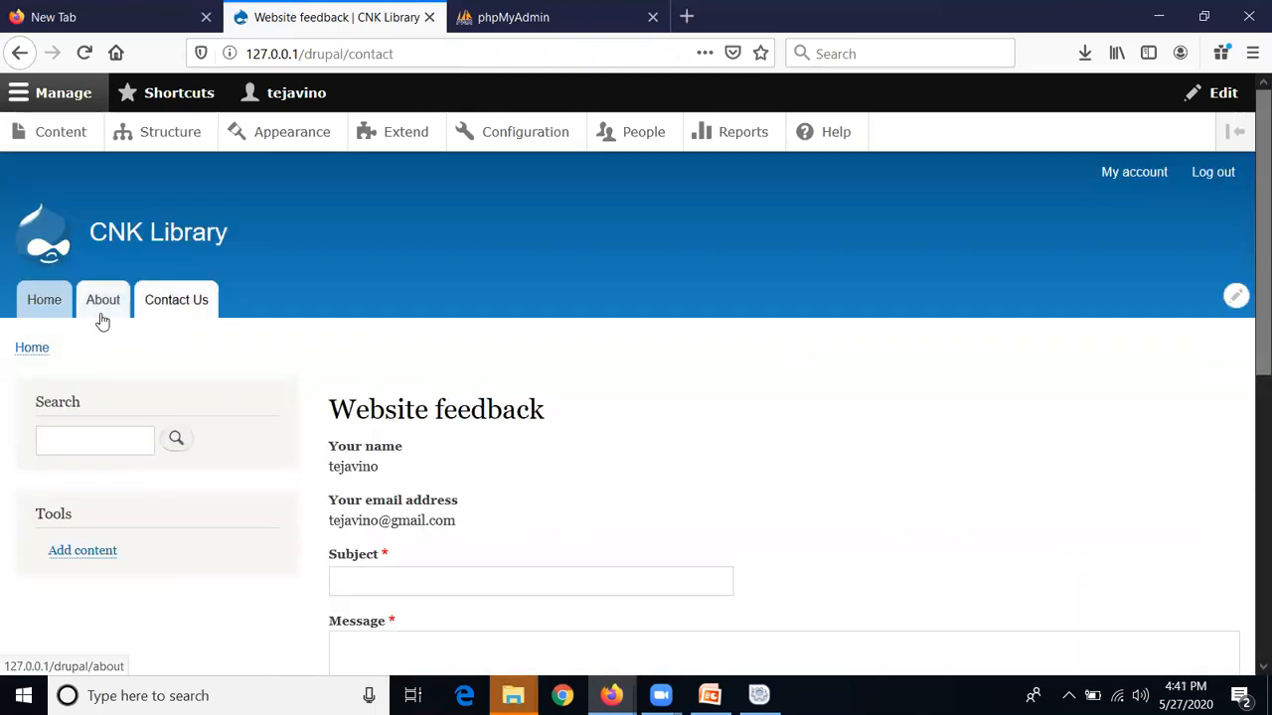
{"action": "left_click", "coordinate": [102, 319]}
{"action": "left_click", "coordinate": [164, 300]}
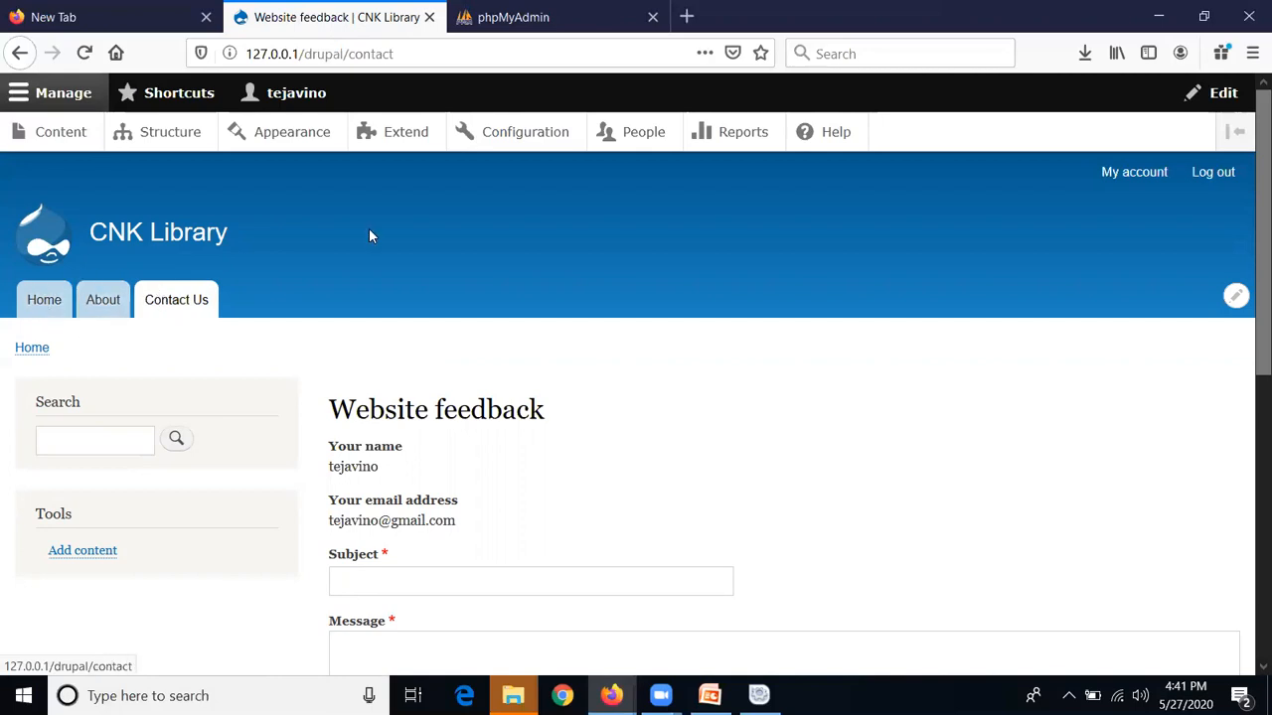
Edit the Contact Us link, change its parent to <User account menu>, and save
{"action": "left_click", "coordinate": [1235, 296]}
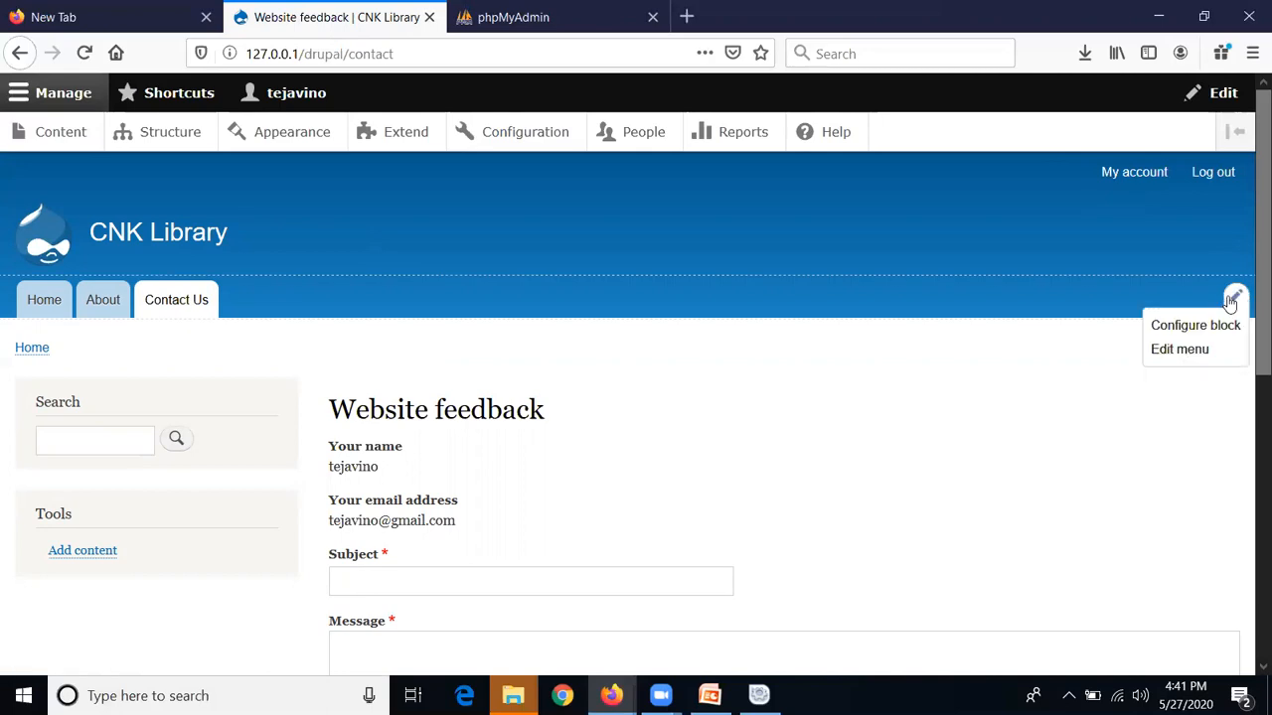
{"action": "left_click", "coordinate": [1197, 350]}
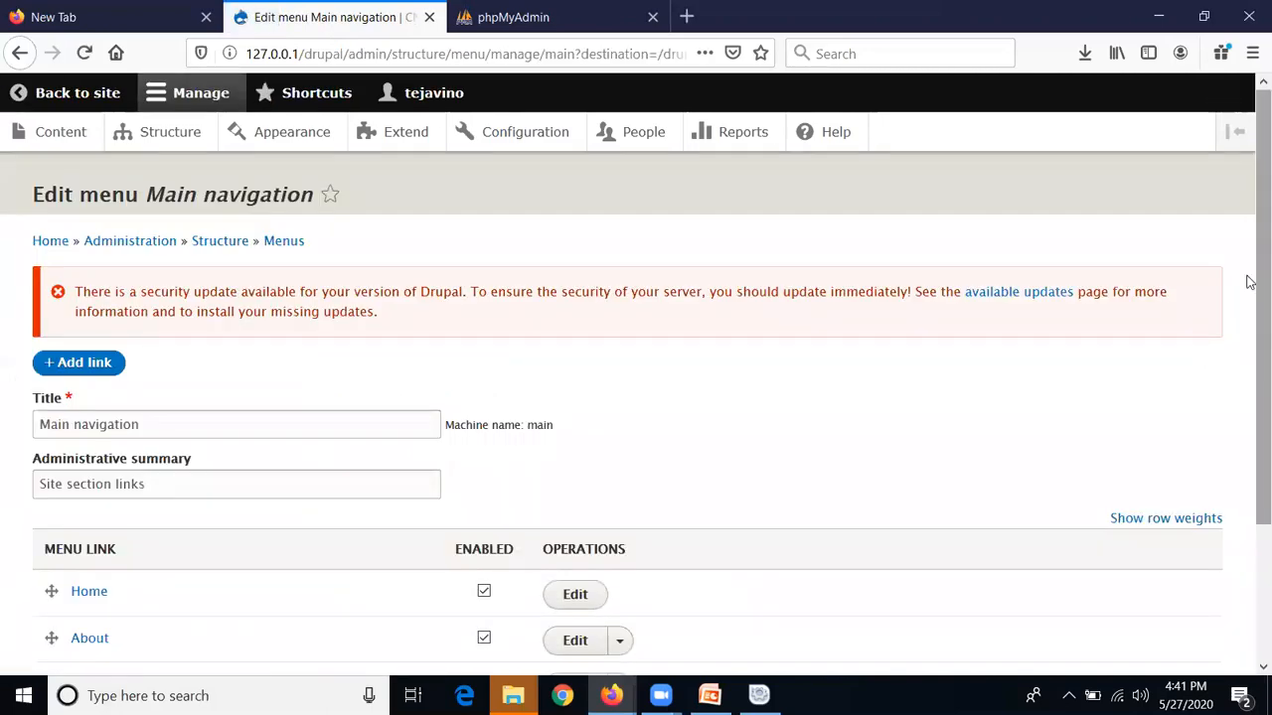
{"action": "scroll", "coordinate": [1250, 294], "scroll_direction": "down", "scroll_amount": 3}
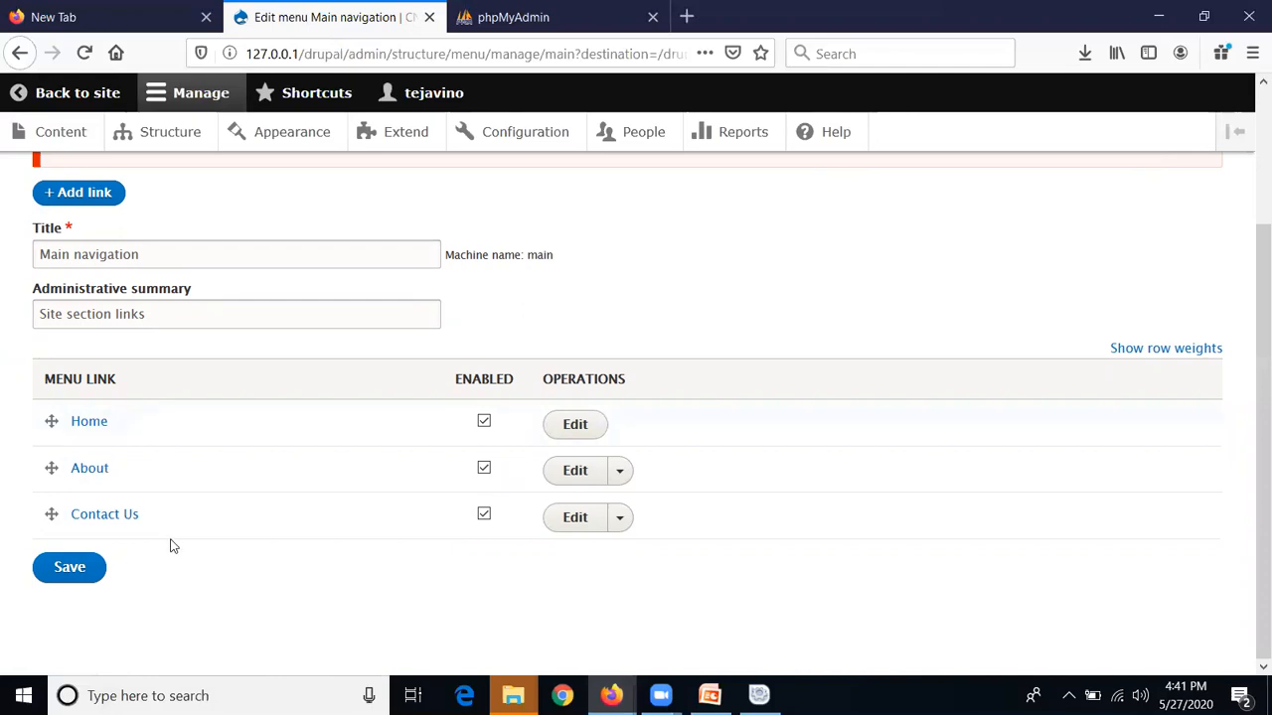
{"action": "left_click", "coordinate": [574, 526]}
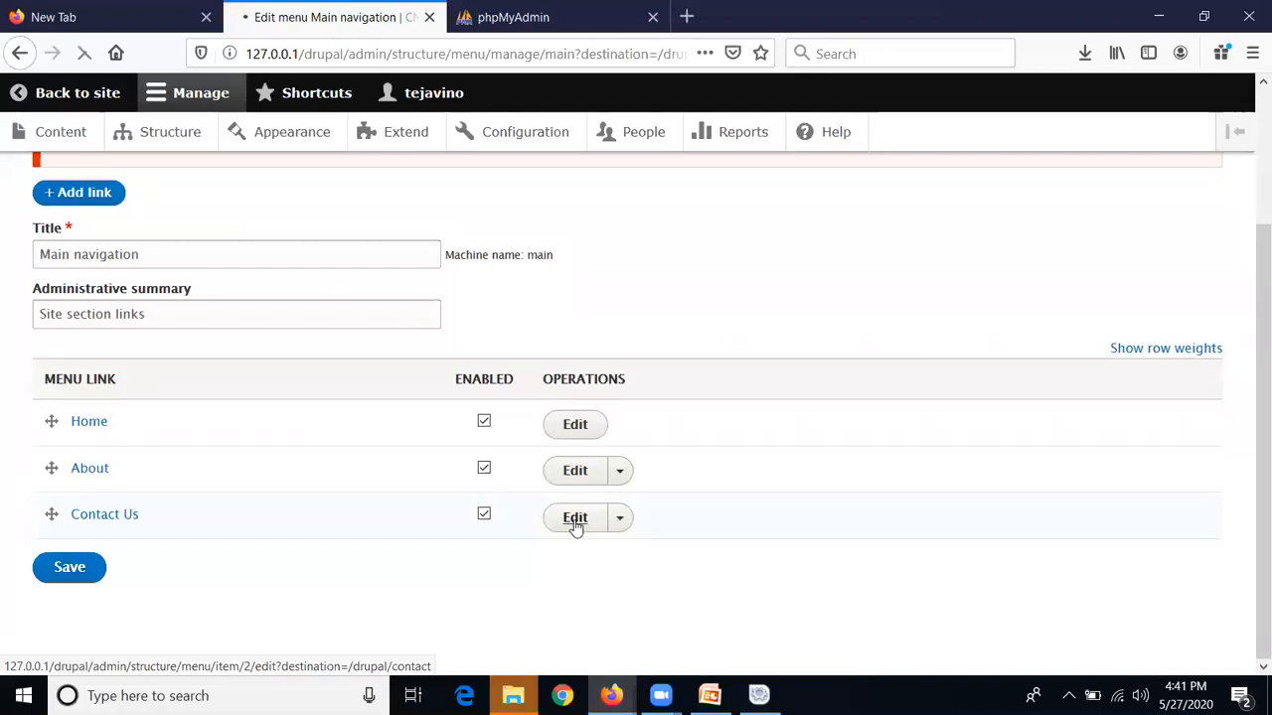
{"action": "scroll", "coordinate": [580, 476], "scroll_direction": "down", "scroll_amount": 1}
{"action": "scroll", "coordinate": [579, 476], "scroll_direction": "down", "scroll_amount": 5}
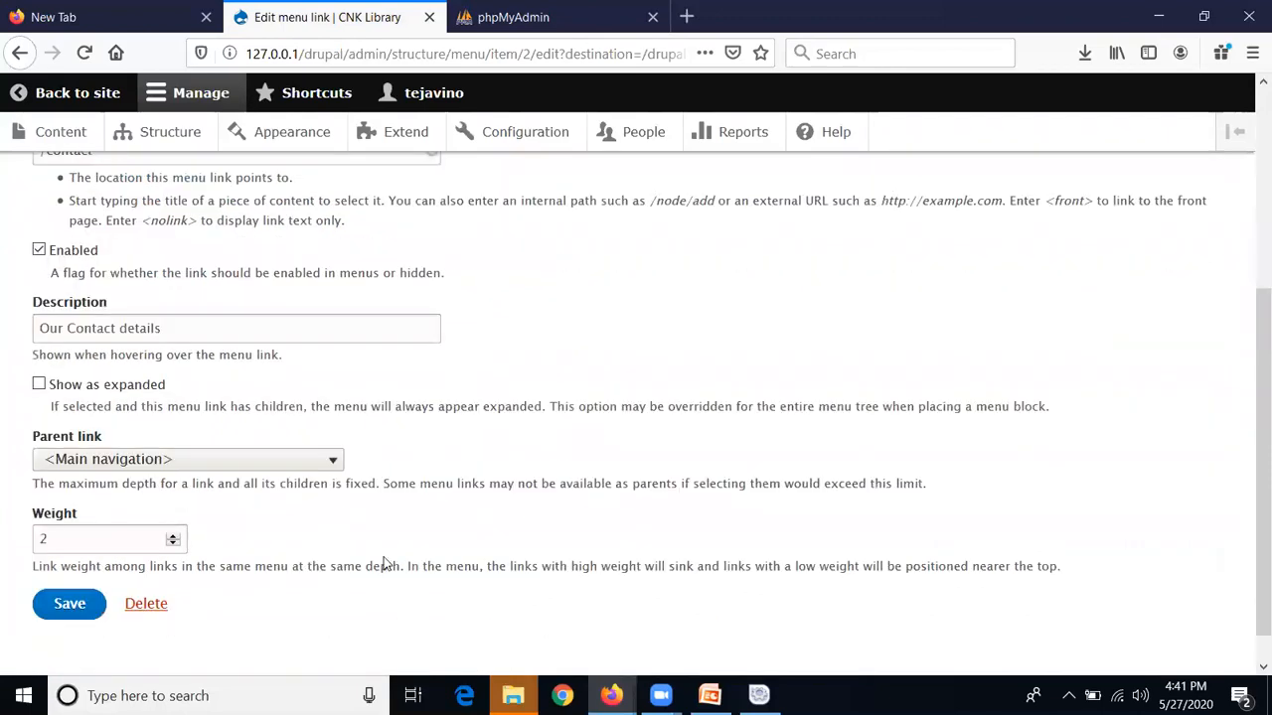
{"action": "left_click", "coordinate": [334, 467]}
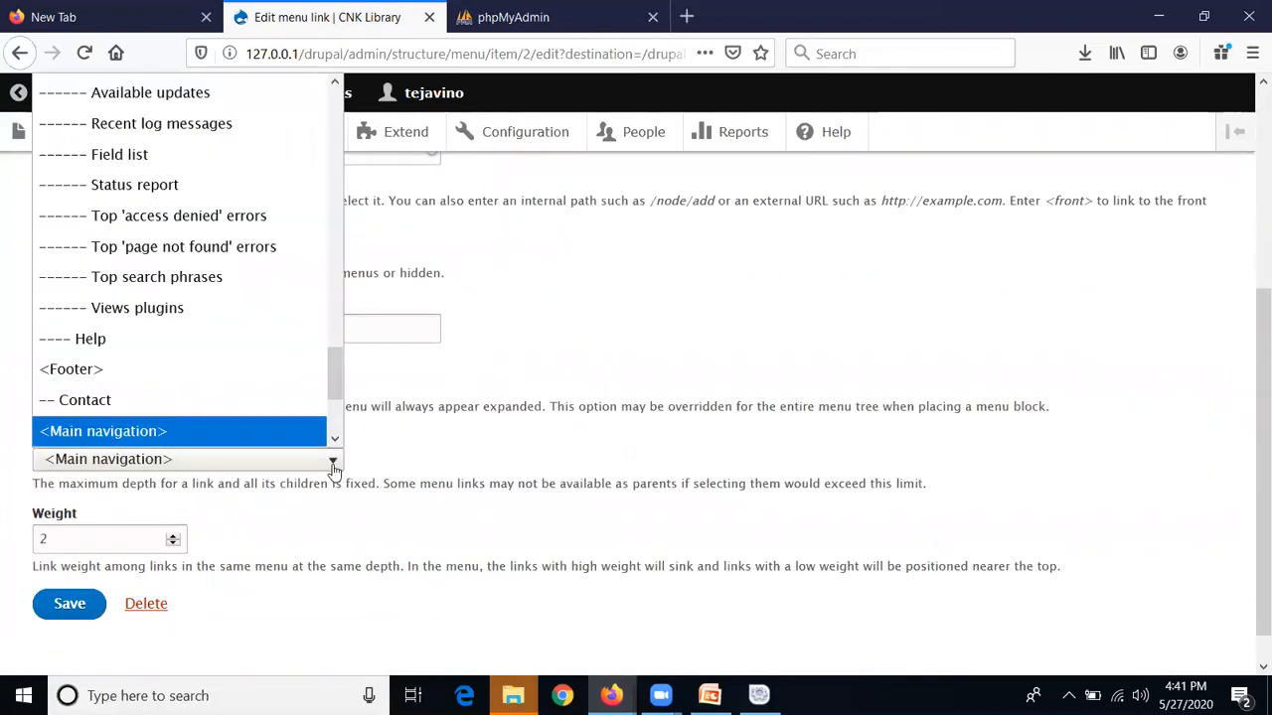
{"action": "left_click_drag", "start_coordinate": [334, 375], "coordinate": [365, 76]}
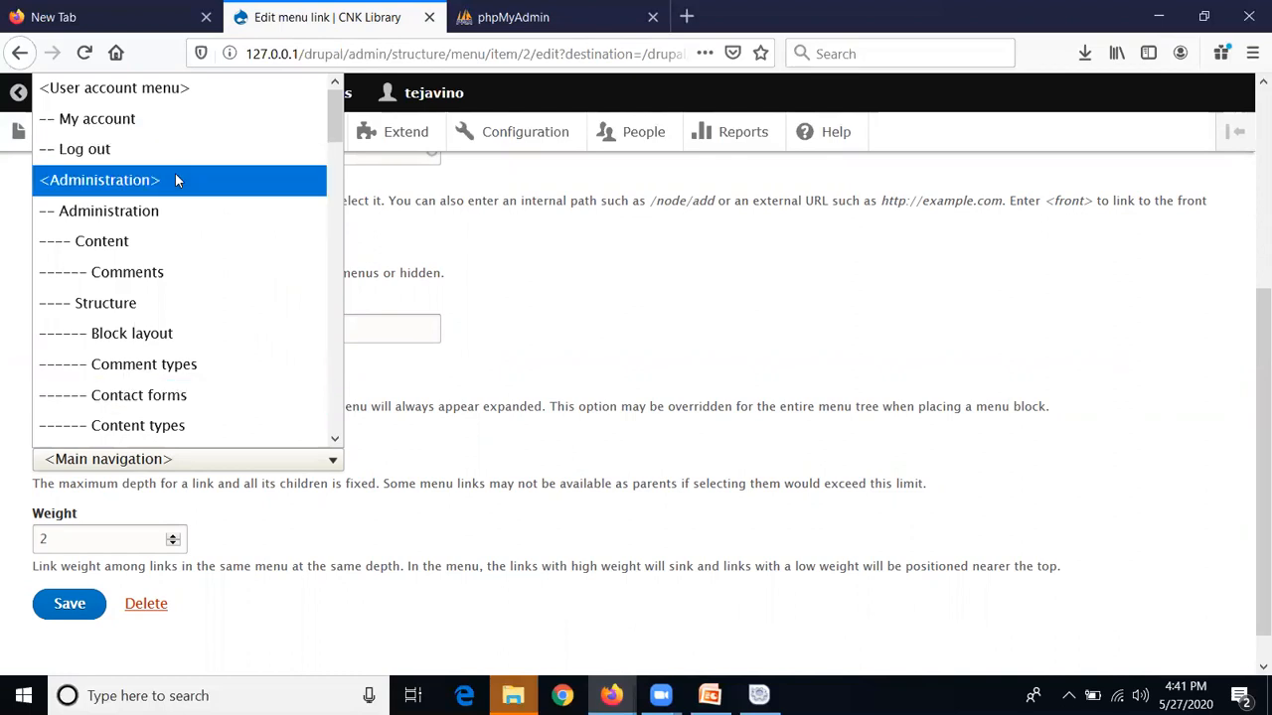
{"action": "left_click", "coordinate": [173, 91]}
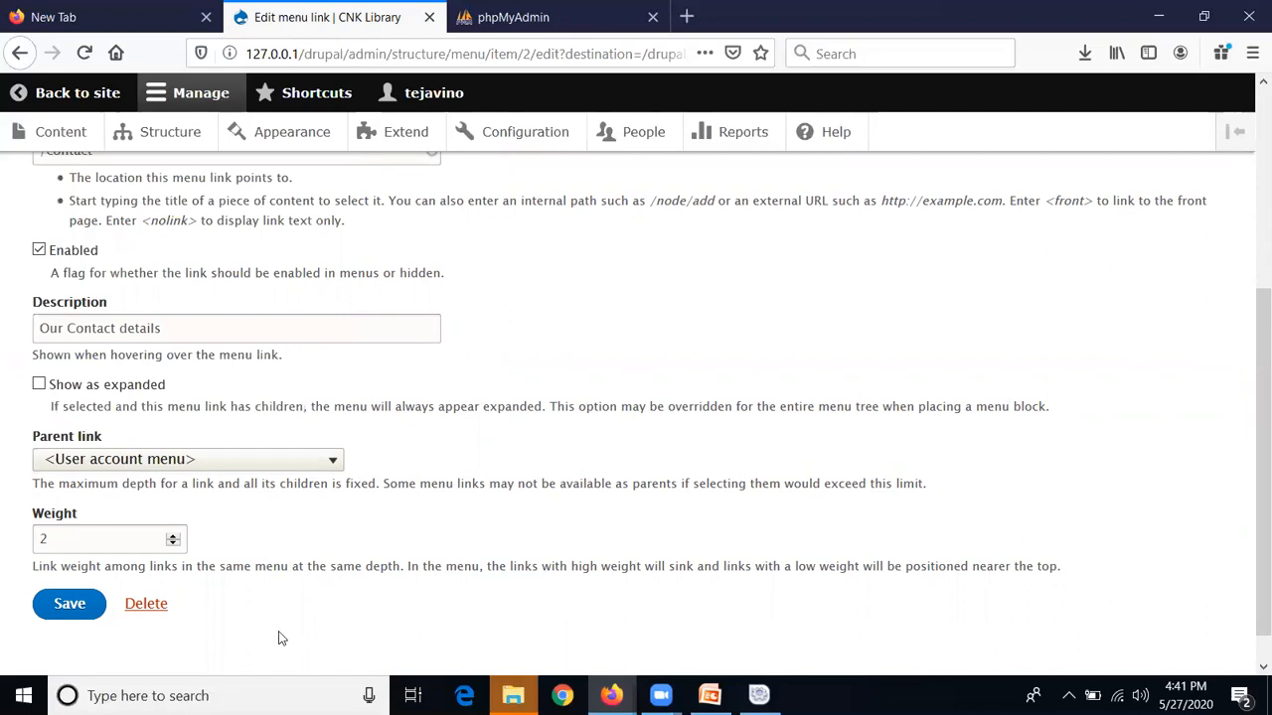
{"action": "left_click", "coordinate": [69, 603]}
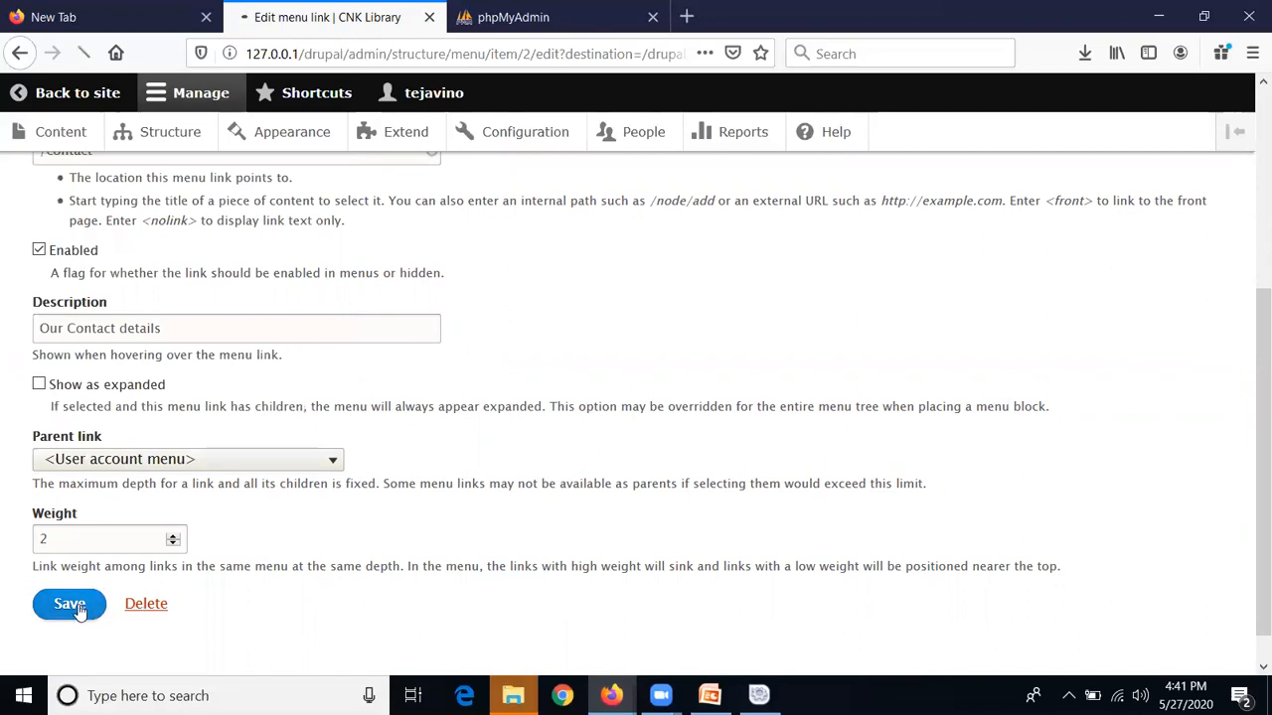
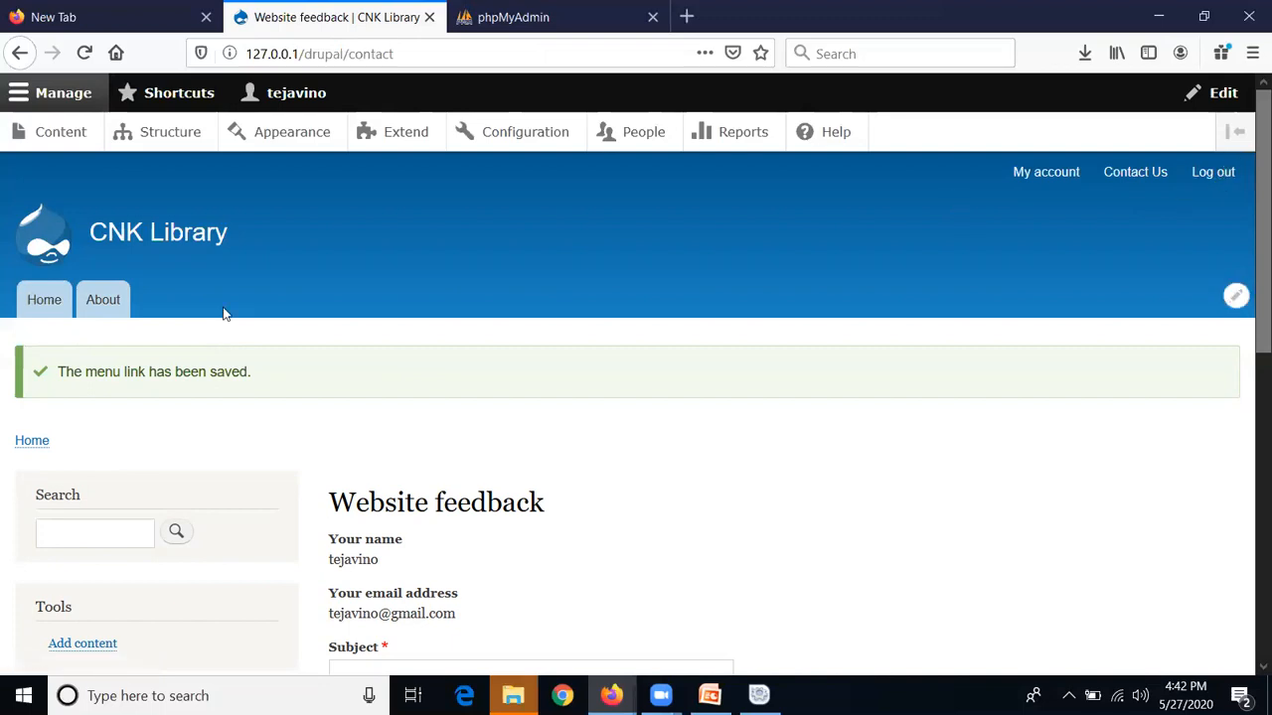
Go to the front page and start a new Article via Add content
{"action": "left_click", "coordinate": [30, 314]}
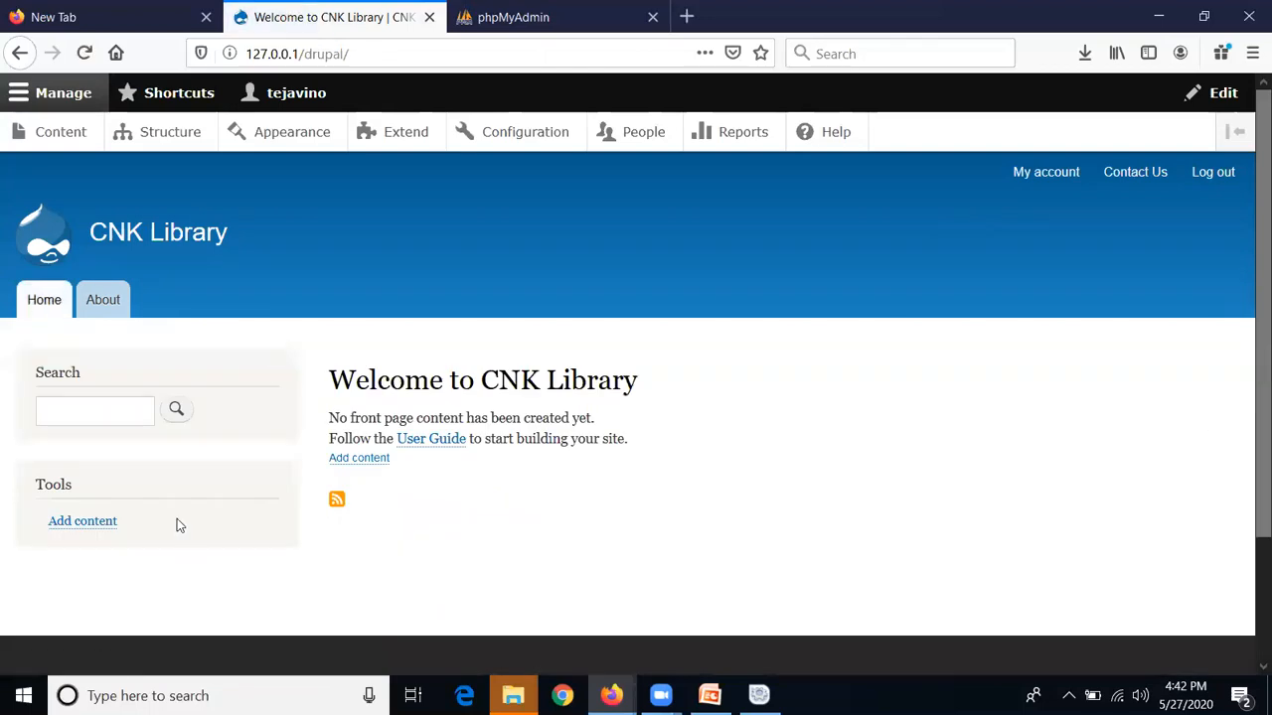
{"action": "left_click", "coordinate": [95, 530]}
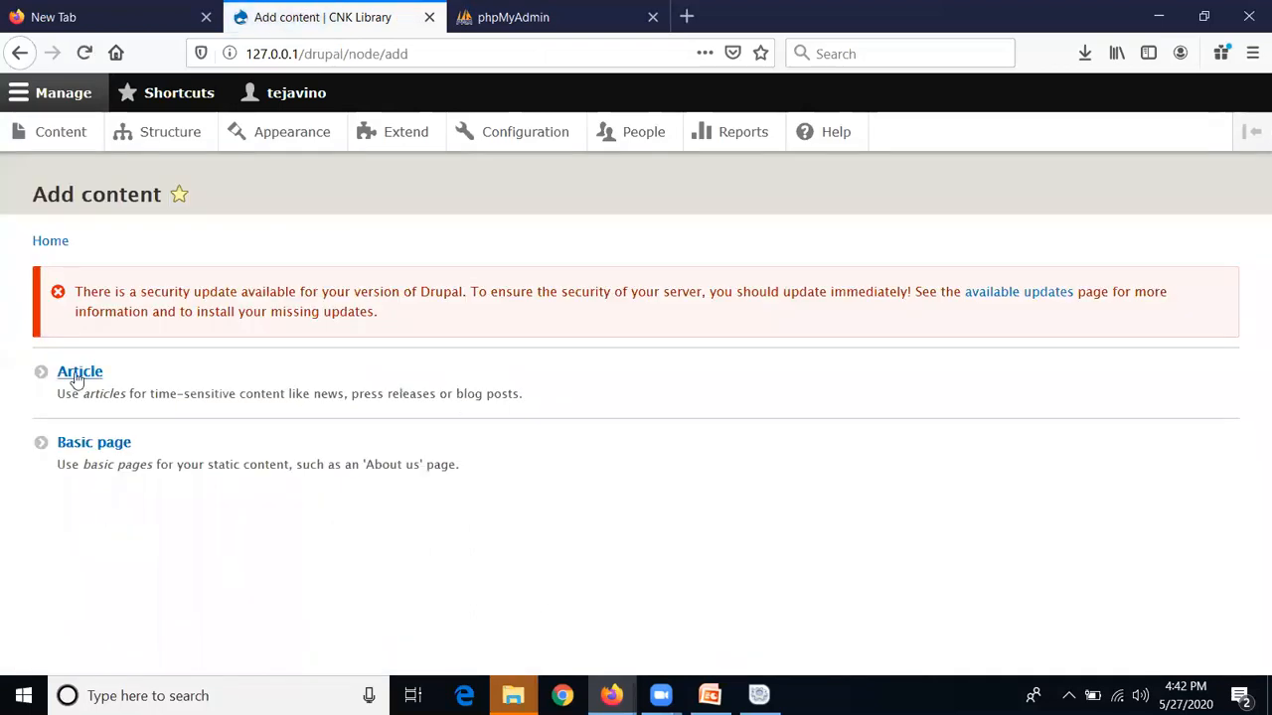
{"action": "left_click", "coordinate": [76, 375]}
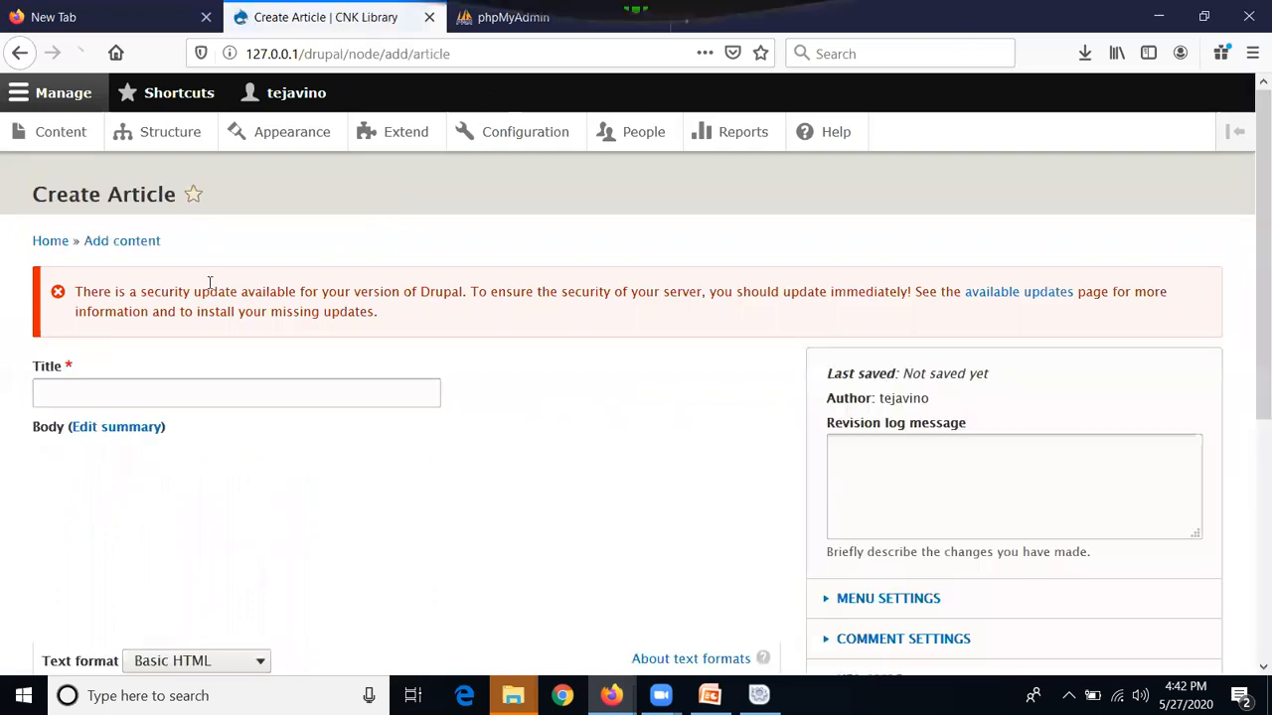
Title the article 'Welcome to My Library Page'
{"action": "left_click", "coordinate": [175, 396]}
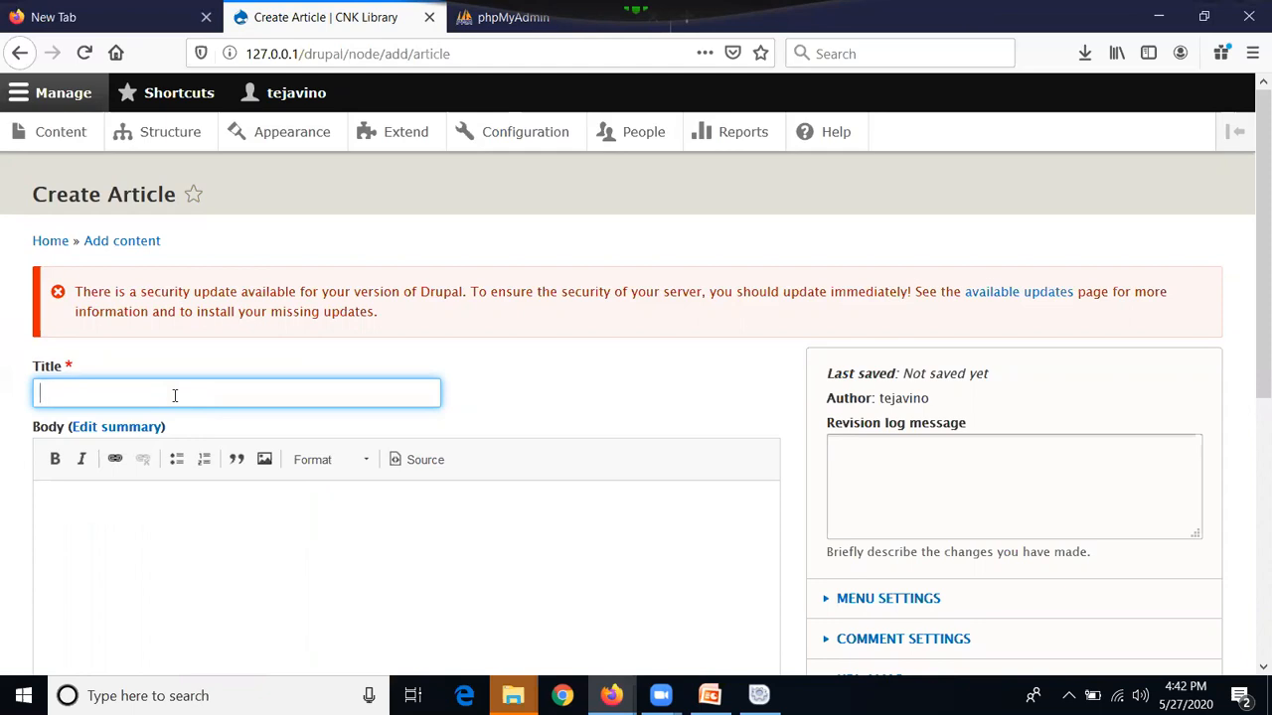
{"action": "type", "text": "We"}
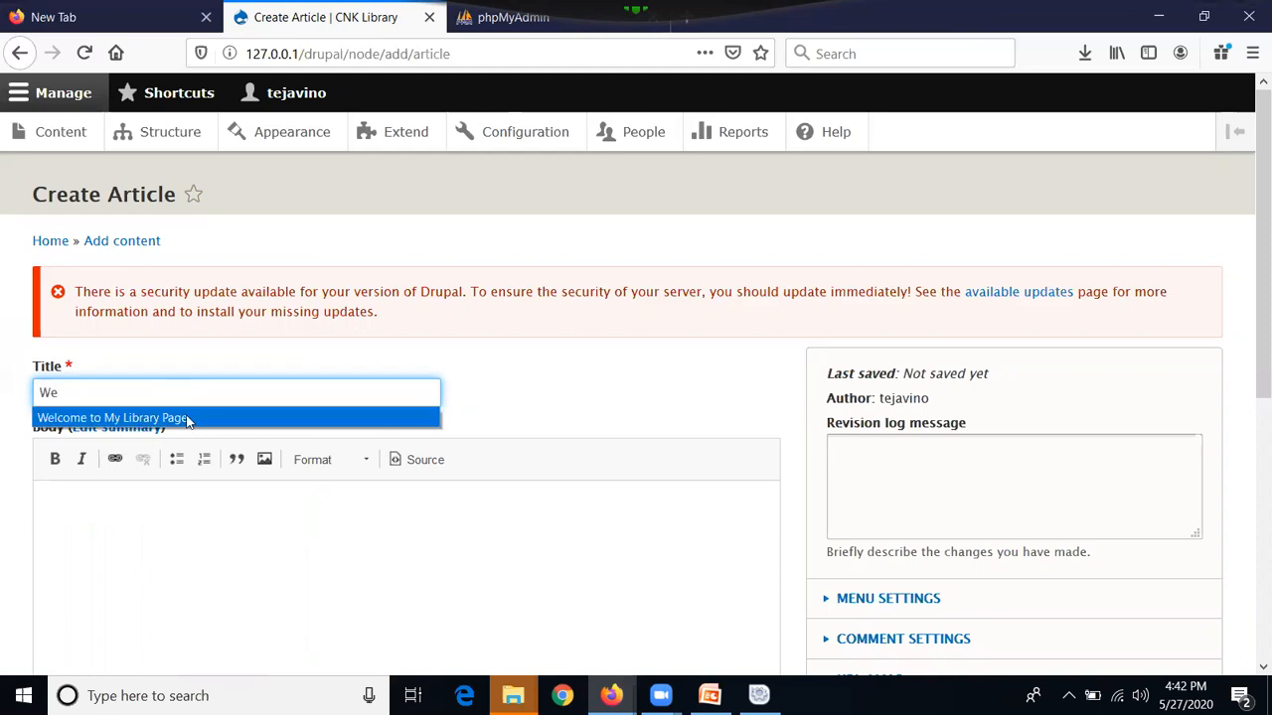
{"action": "left_click", "coordinate": [185, 417]}
Write the body 'You are welcome to my library page. Information Available here' with 'my library page' bolded
{"action": "left_click", "coordinate": [229, 539]}
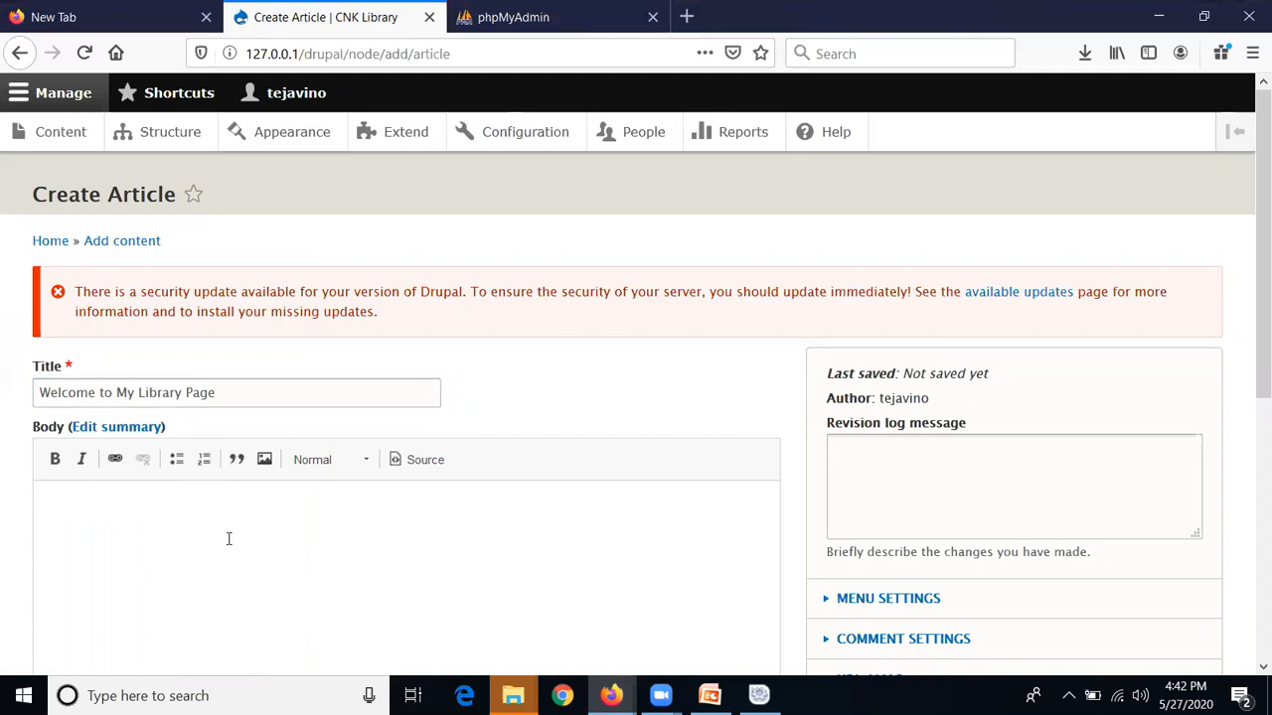
{"action": "type", "text": "You are welcome to"}
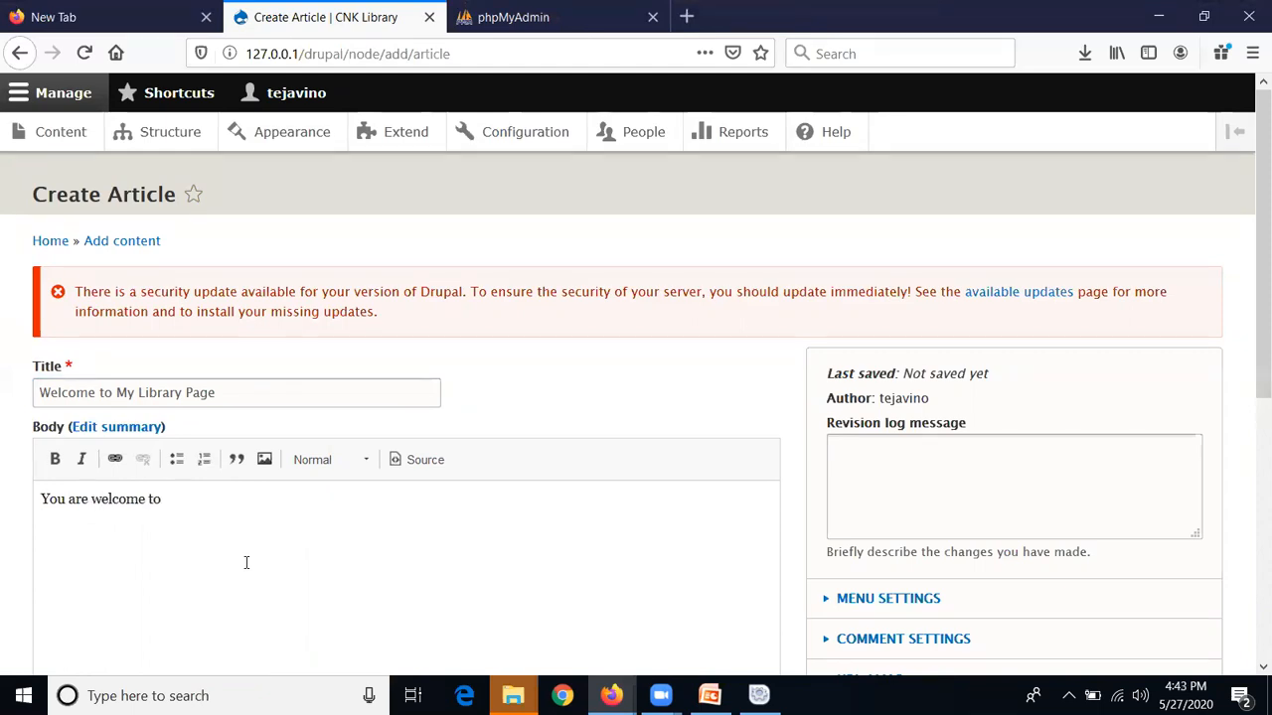
{"action": "type", "text": " my librar y"}
{"action": "key", "text": "BackSpace"}
{"action": "type", "text": "page. Information"}
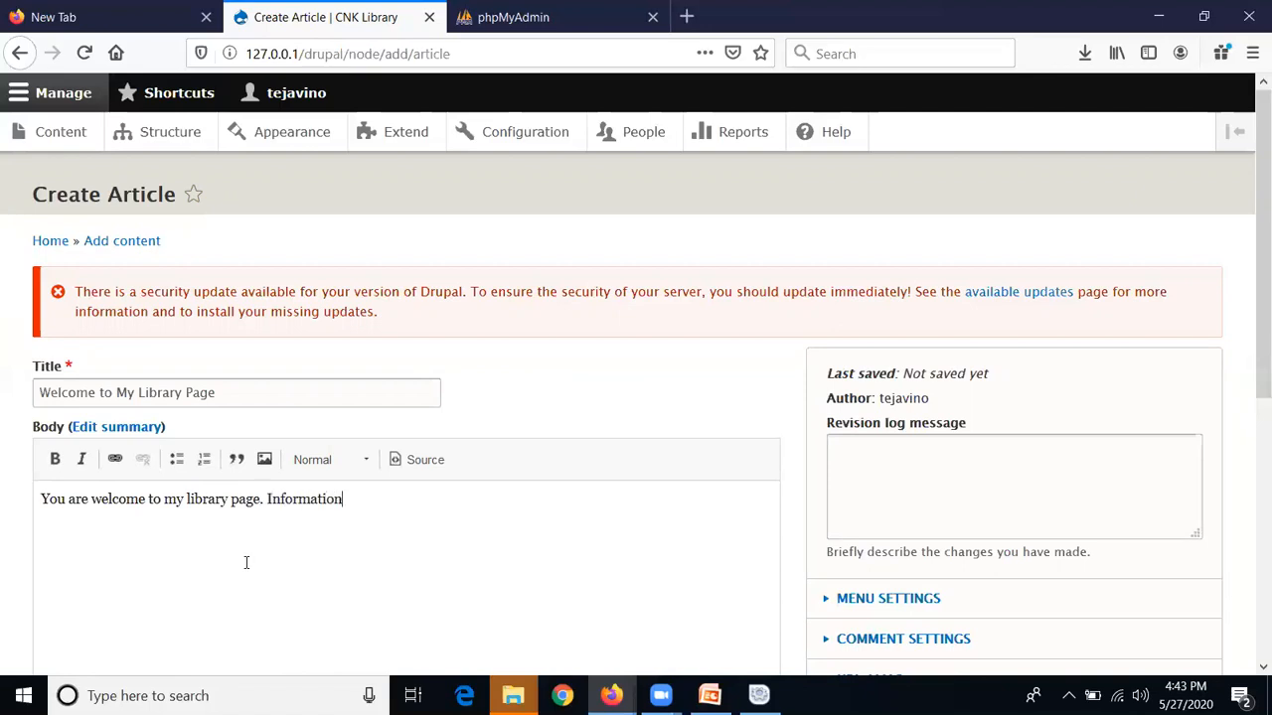
{"action": "type", "text": " Available here"}
{"action": "left_click_drag", "start_coordinate": [261, 500], "coordinate": [169, 497]}
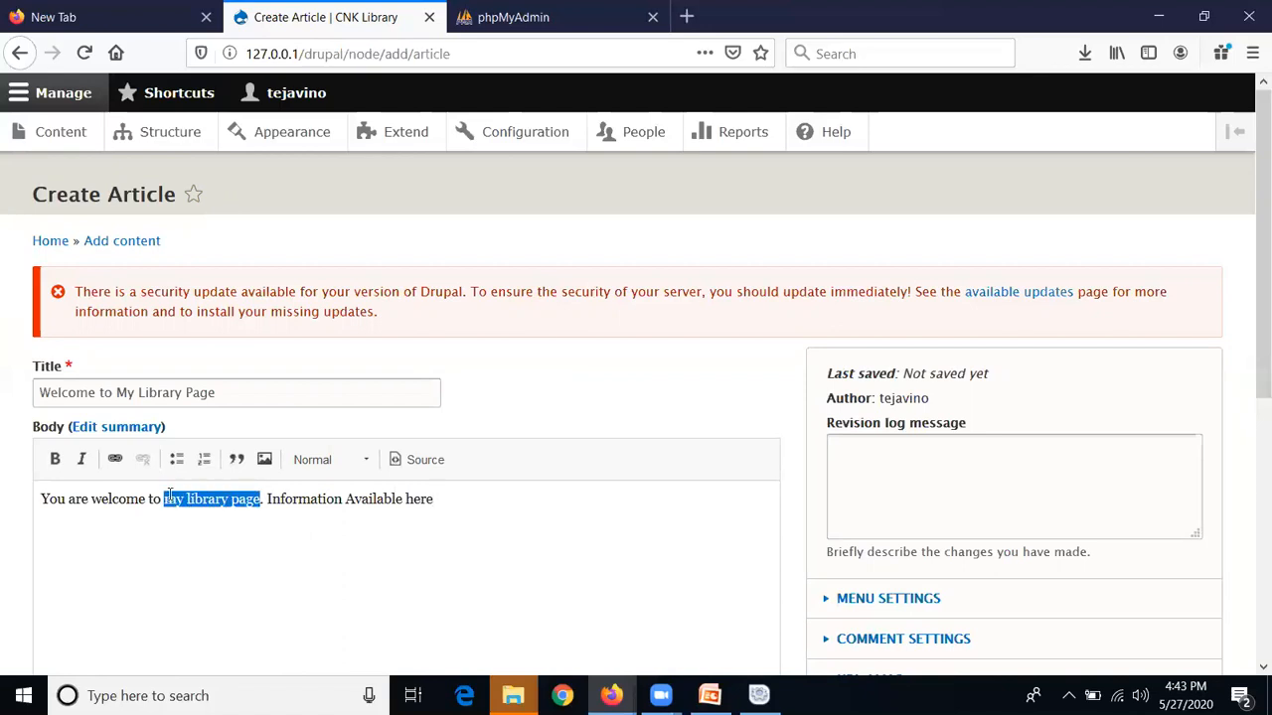
{"action": "key", "text": "ctrl+b"}
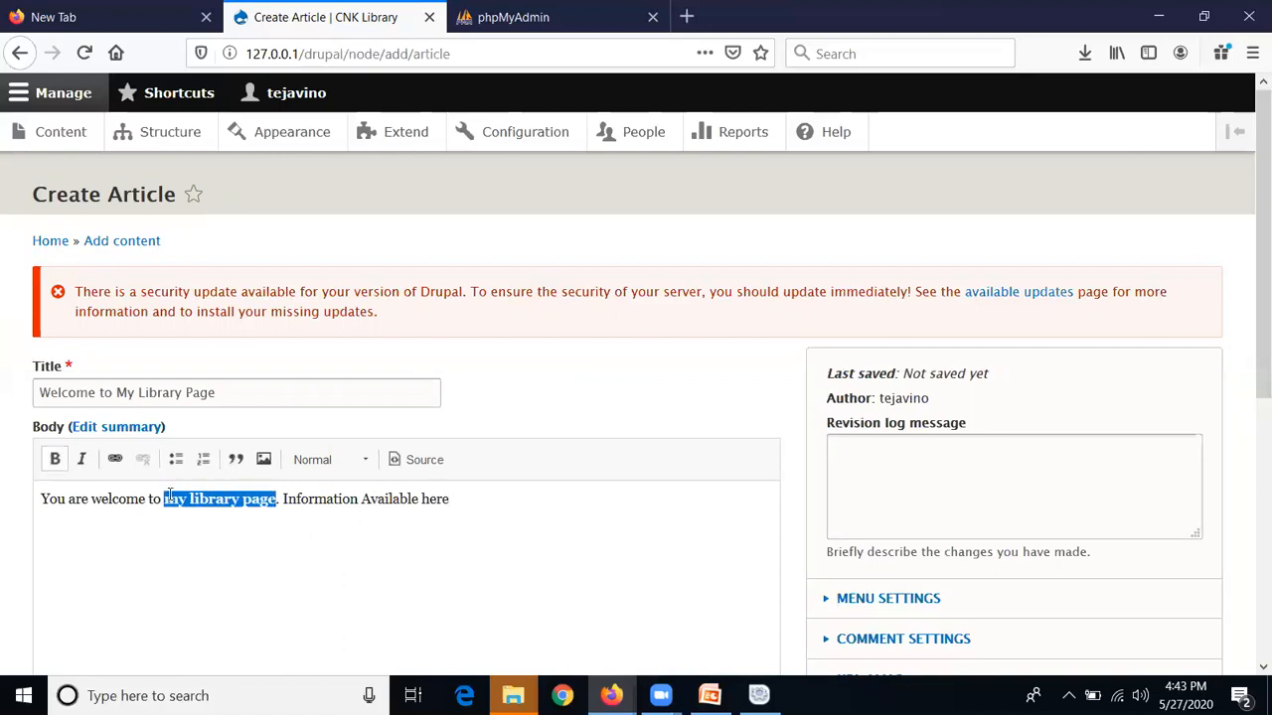
{"action": "left_click", "coordinate": [208, 533]}
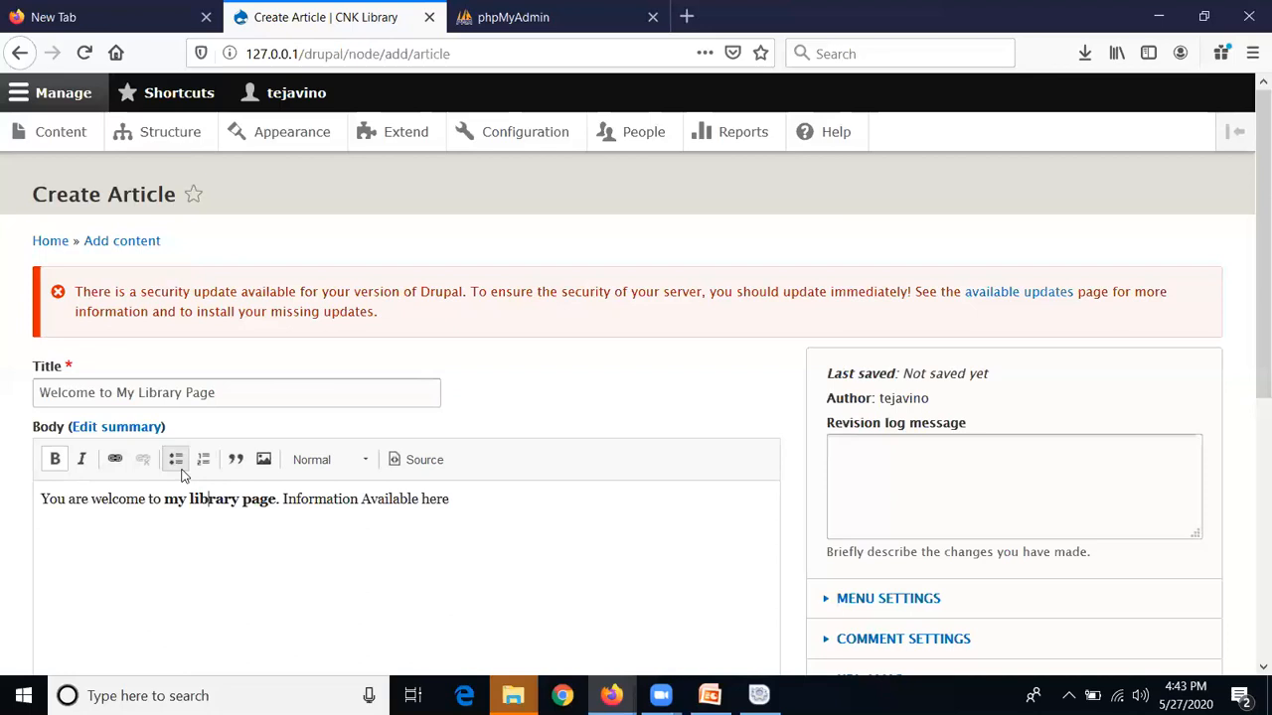
Keep the article Published and save it as node 1
{"action": "scroll", "coordinate": [334, 544], "scroll_direction": "down", "scroll_amount": 2}
{"action": "scroll", "coordinate": [334, 545], "scroll_direction": "down", "scroll_amount": 4}
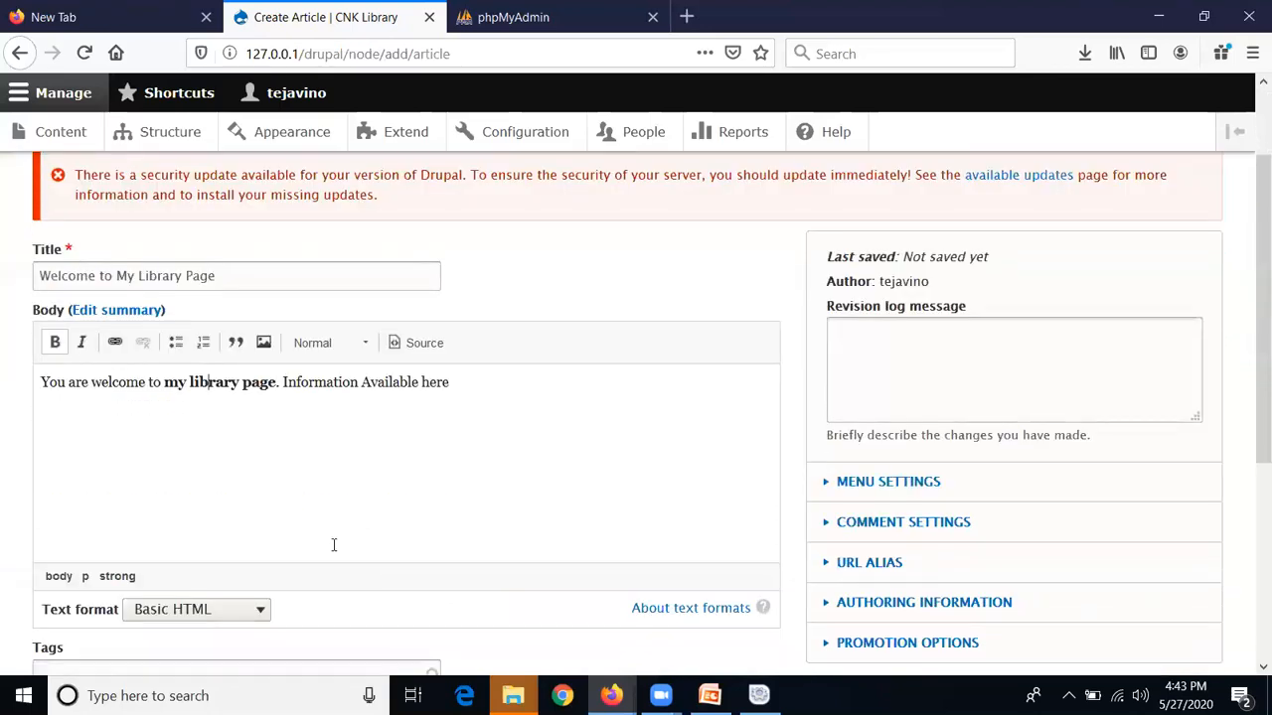
{"action": "scroll", "coordinate": [334, 551], "scroll_direction": "down", "scroll_amount": 3}
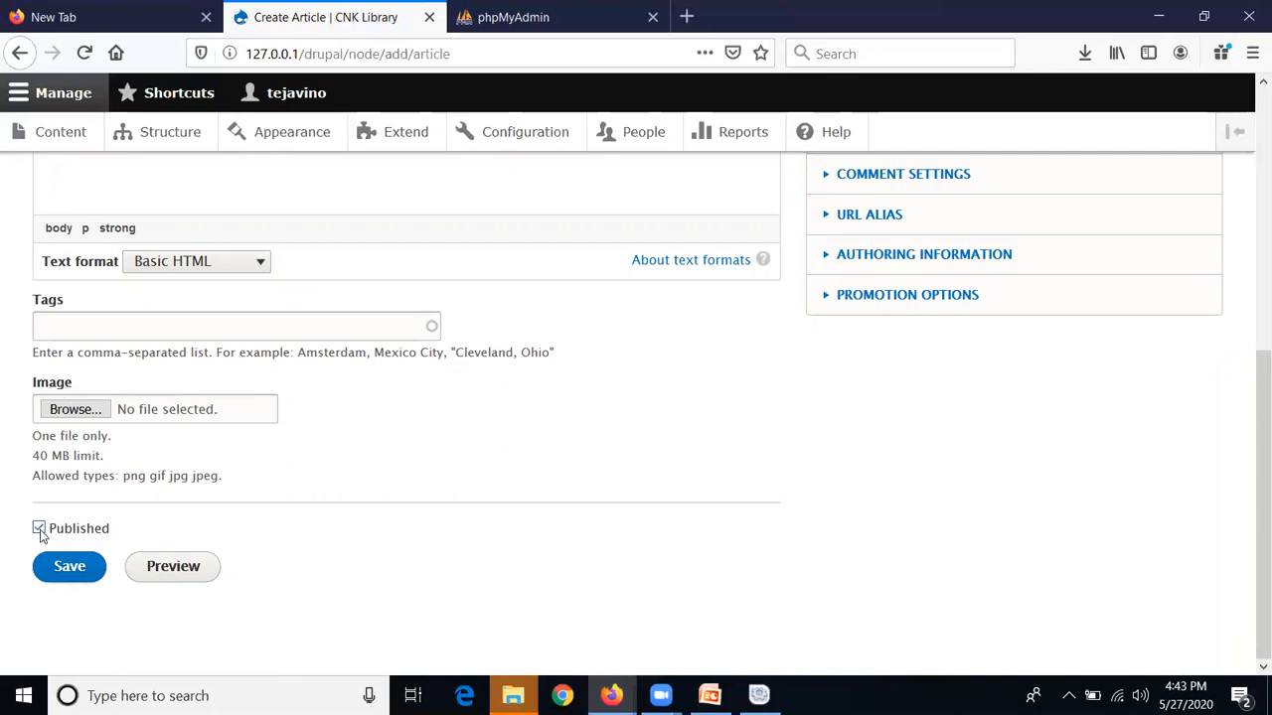
{"action": "left_click", "coordinate": [64, 567]}
{"action": "left_click", "coordinate": [71, 588]}
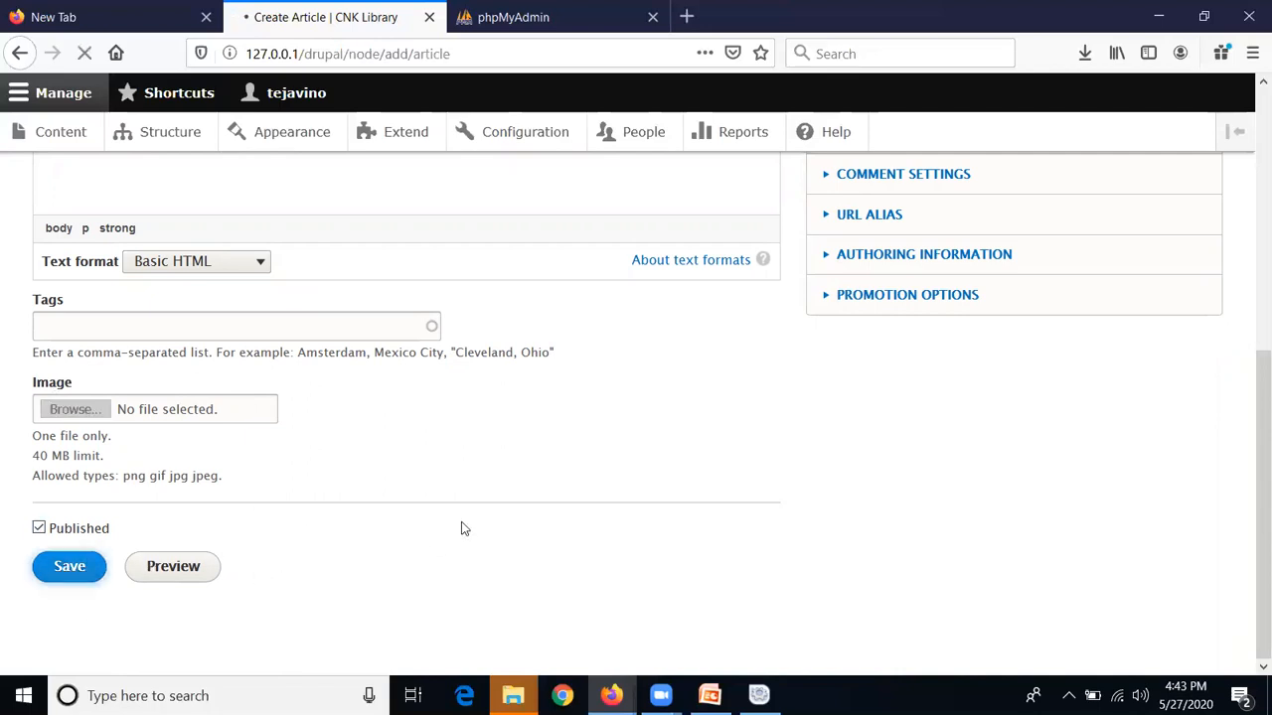
{"action": "scroll", "coordinate": [461, 524], "scroll_direction": "up", "scroll_amount": 2}
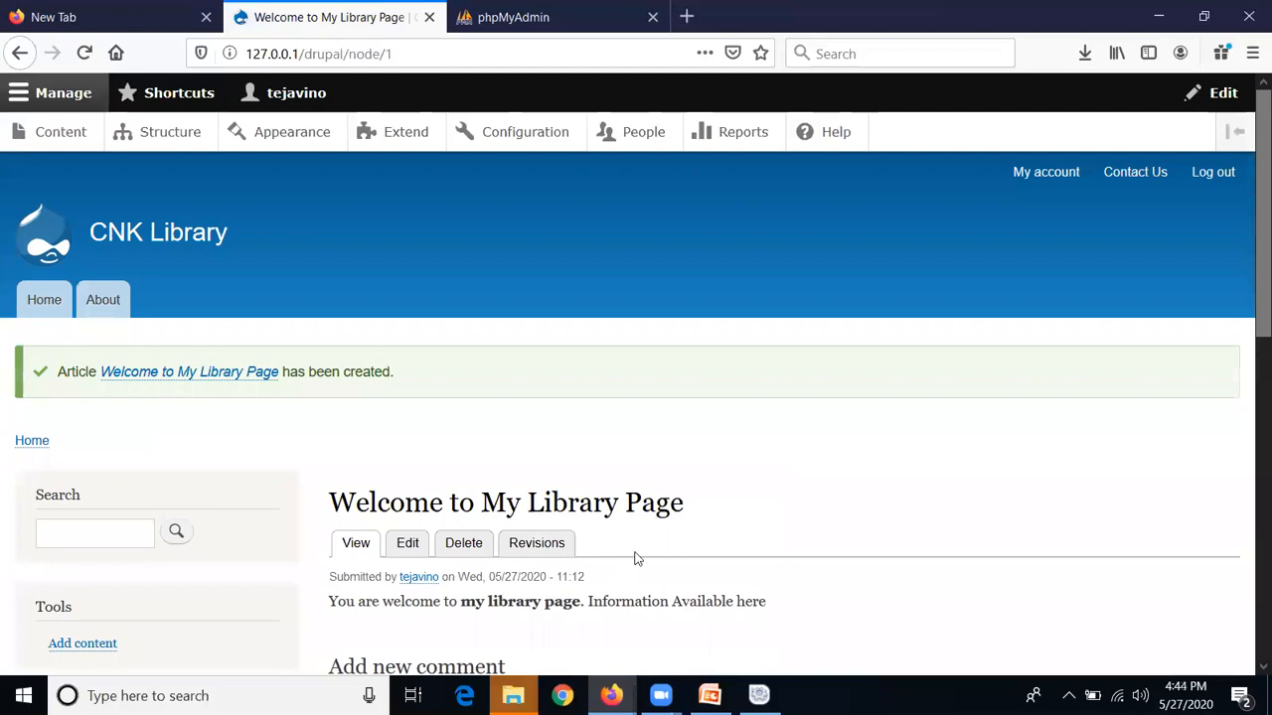
{"action": "scroll", "coordinate": [633, 556], "scroll_direction": "down", "scroll_amount": 2}
From the front page, open the full 'Welcome to My Library Page' article and toggle the admin tray
{"action": "scroll", "coordinate": [303, 517], "scroll_direction": "up", "scroll_amount": 2}
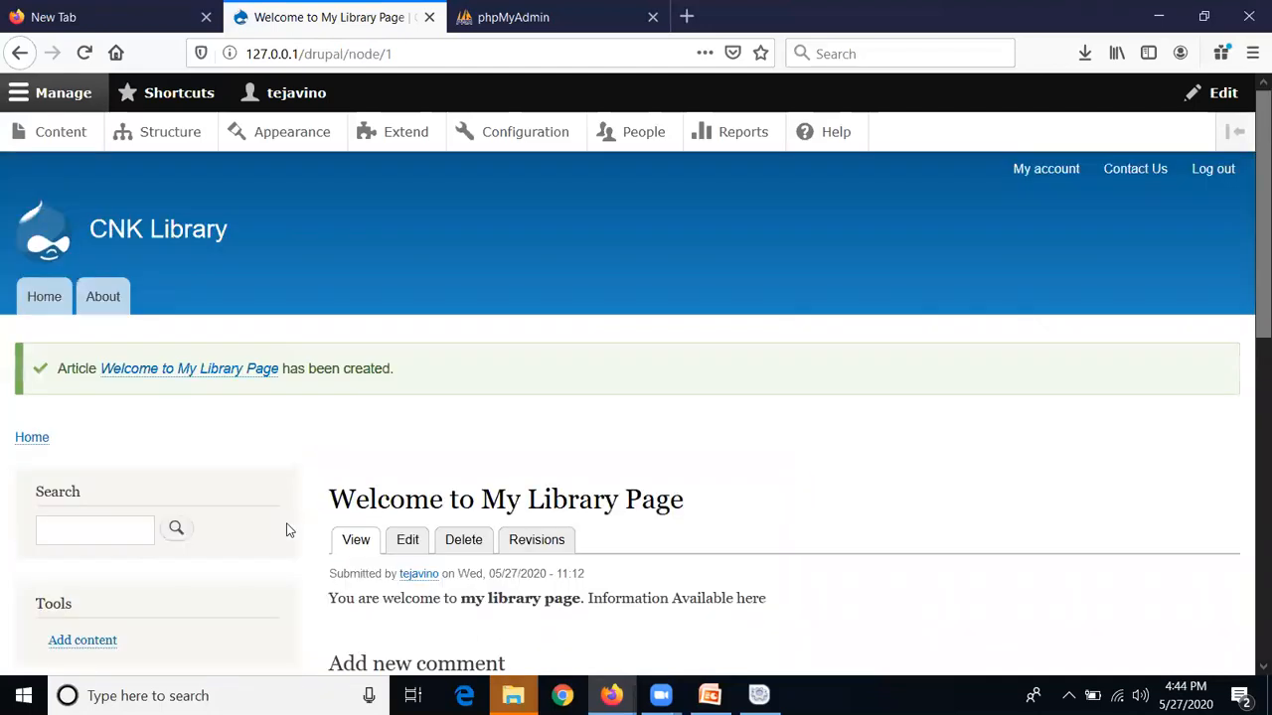
{"action": "left_click", "coordinate": [40, 311]}
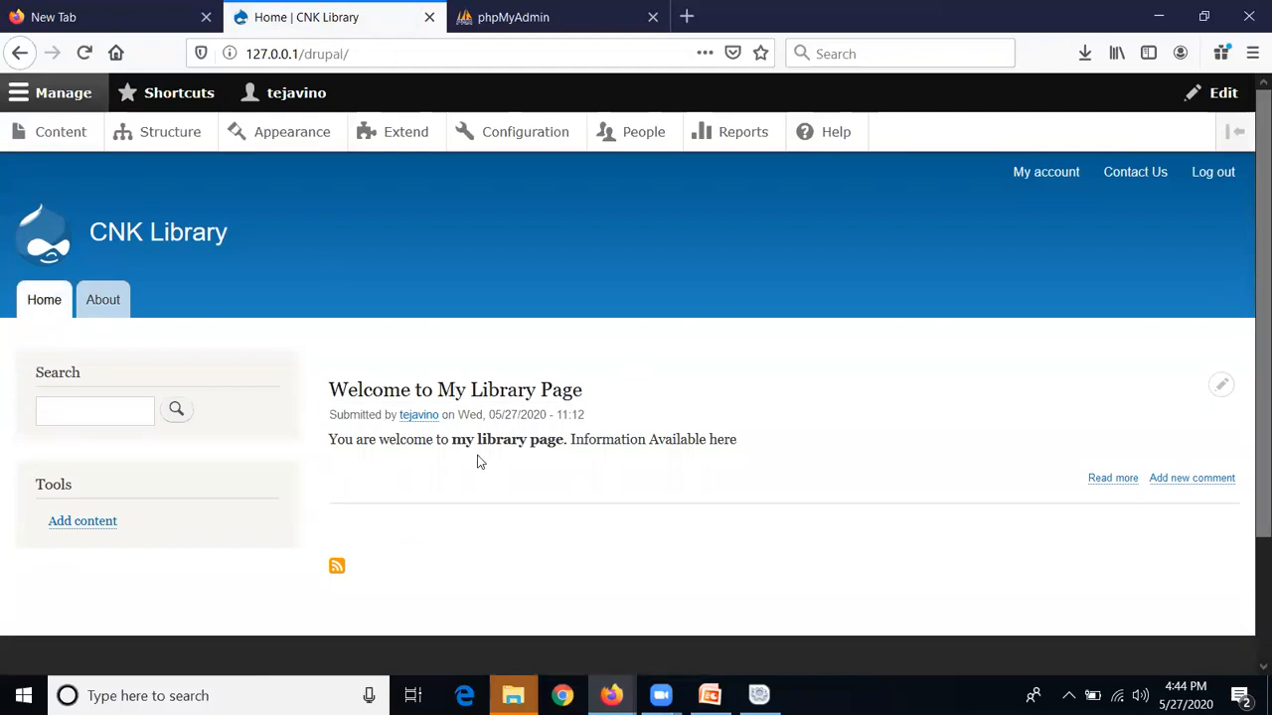
{"action": "left_click", "coordinate": [487, 395]}
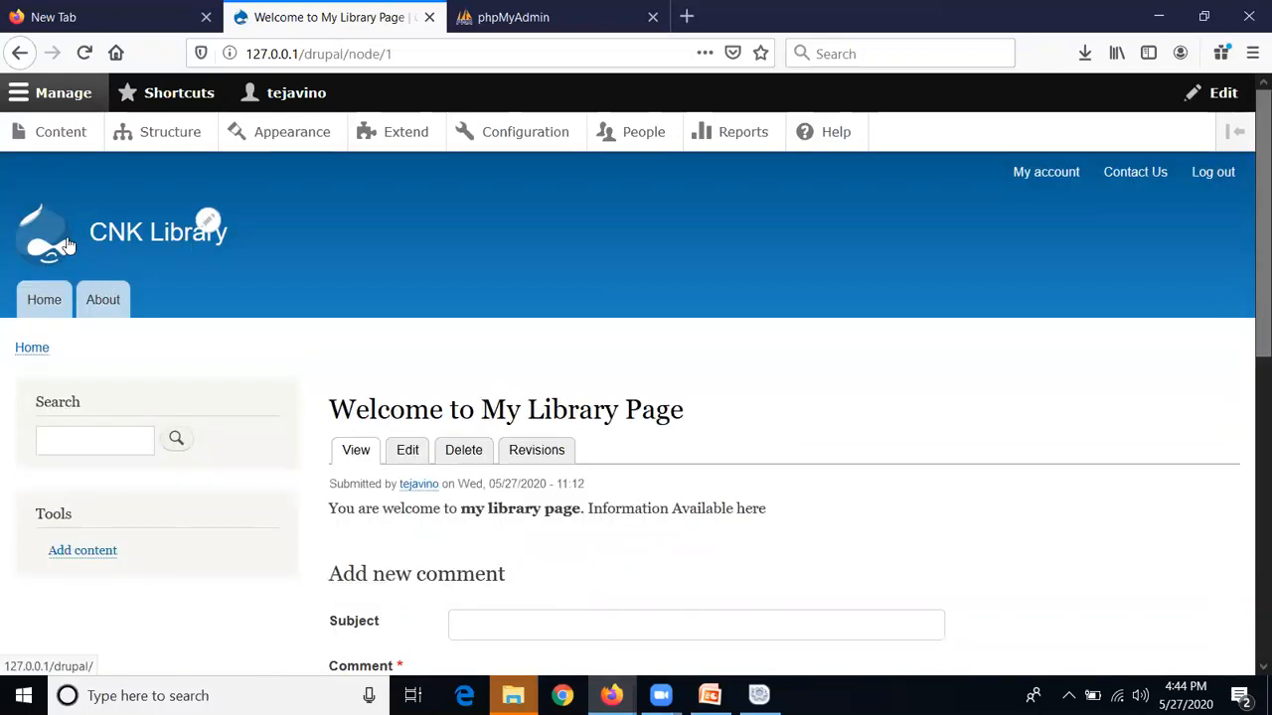
{"action": "left_click", "coordinate": [30, 94]}
{"action": "left_click", "coordinate": [31, 95]}
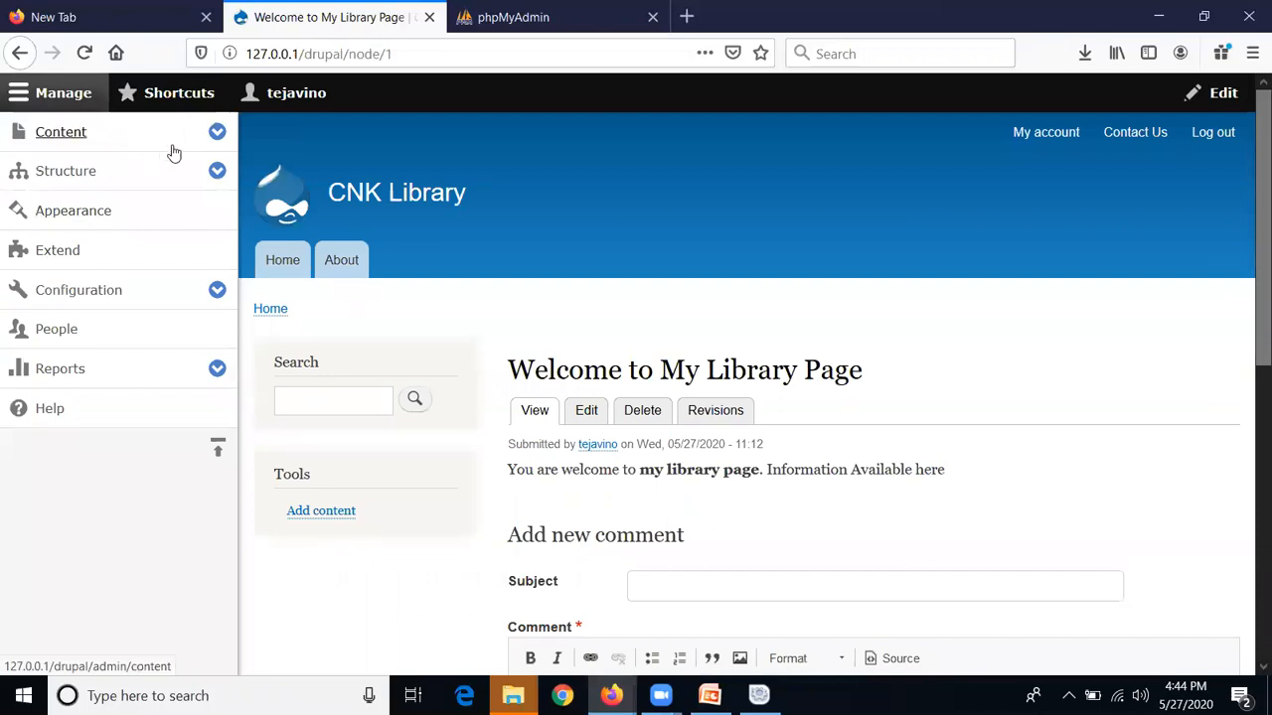
Review the list of all site content
{"action": "left_click", "coordinate": [216, 131]}
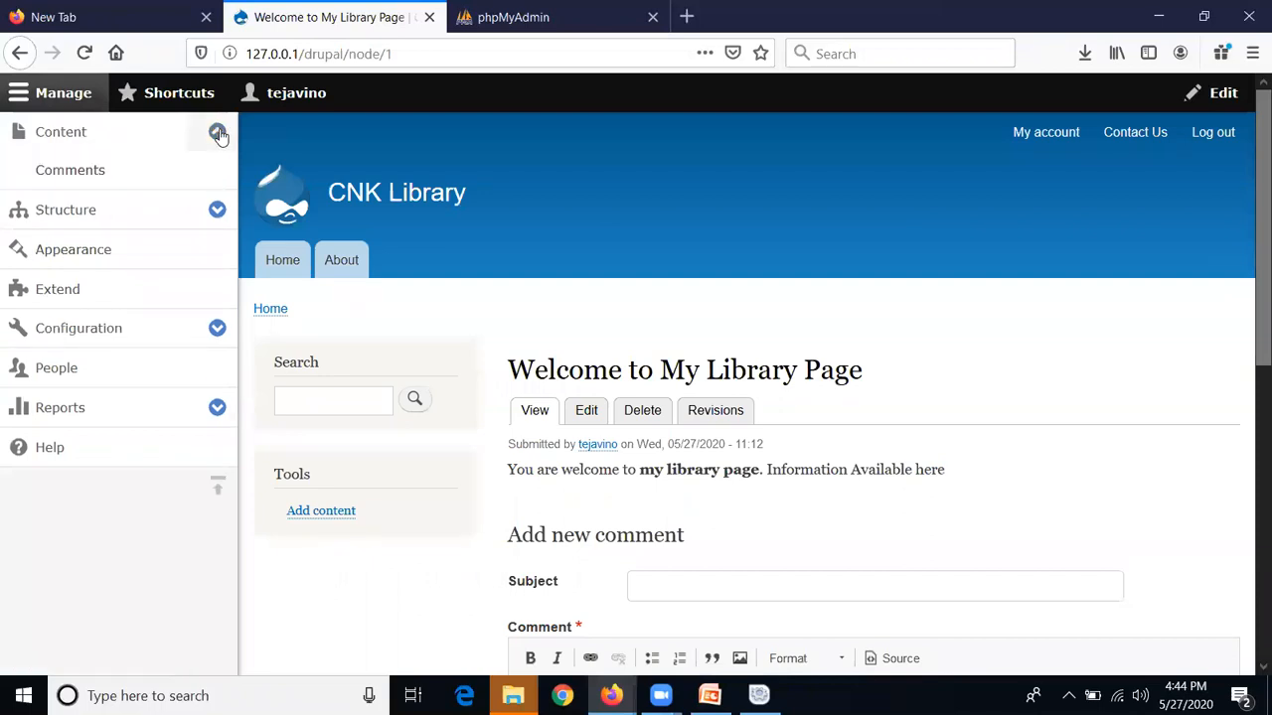
{"action": "left_click", "coordinate": [88, 137]}
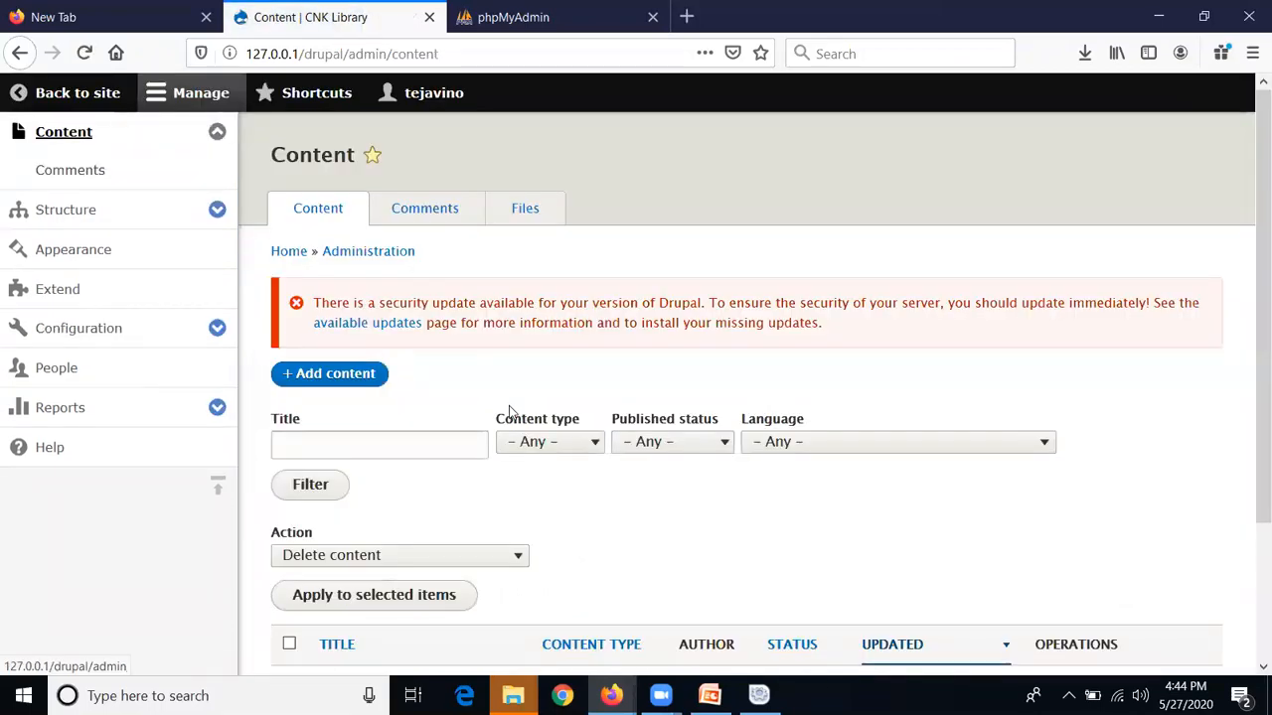
{"action": "scroll", "coordinate": [534, 520], "scroll_direction": "down", "scroll_amount": 3}
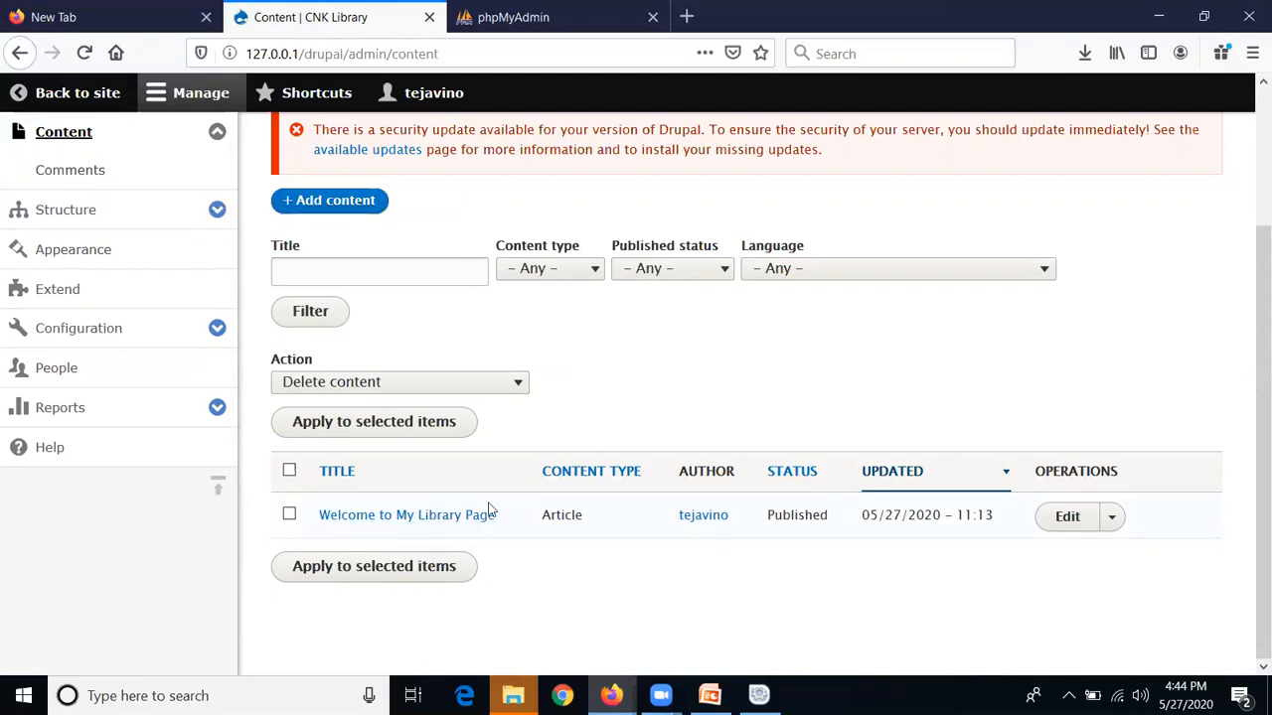
Go to Structure > Menus and edit the Footer menu
{"action": "left_click", "coordinate": [138, 228]}
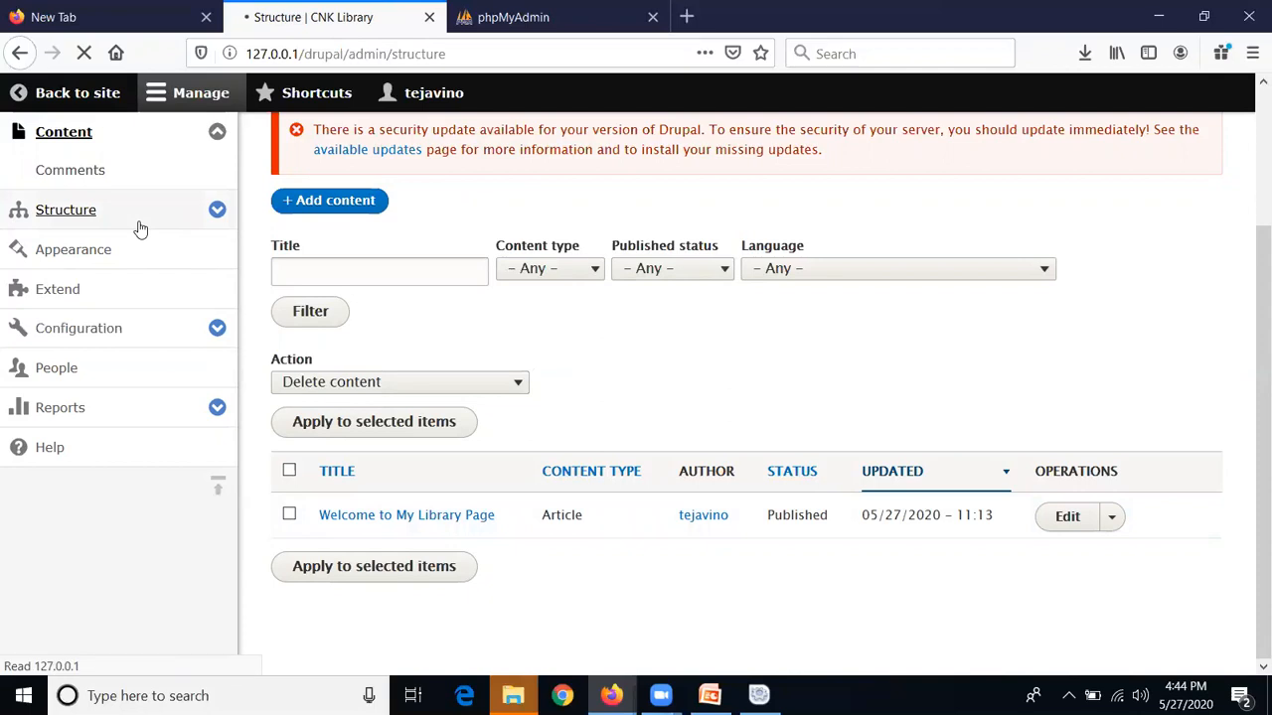
{"action": "scroll", "coordinate": [586, 355], "scroll_direction": "down", "scroll_amount": 4}
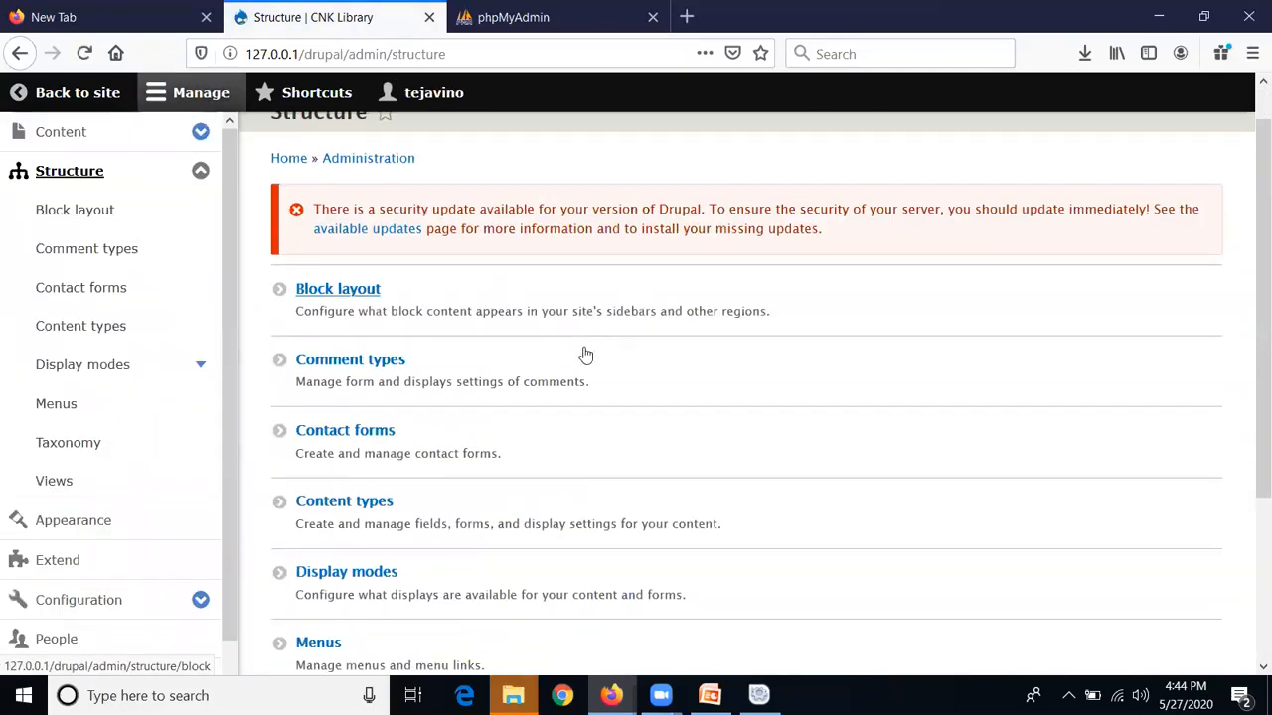
{"action": "scroll", "coordinate": [587, 355], "scroll_direction": "down", "scroll_amount": 1}
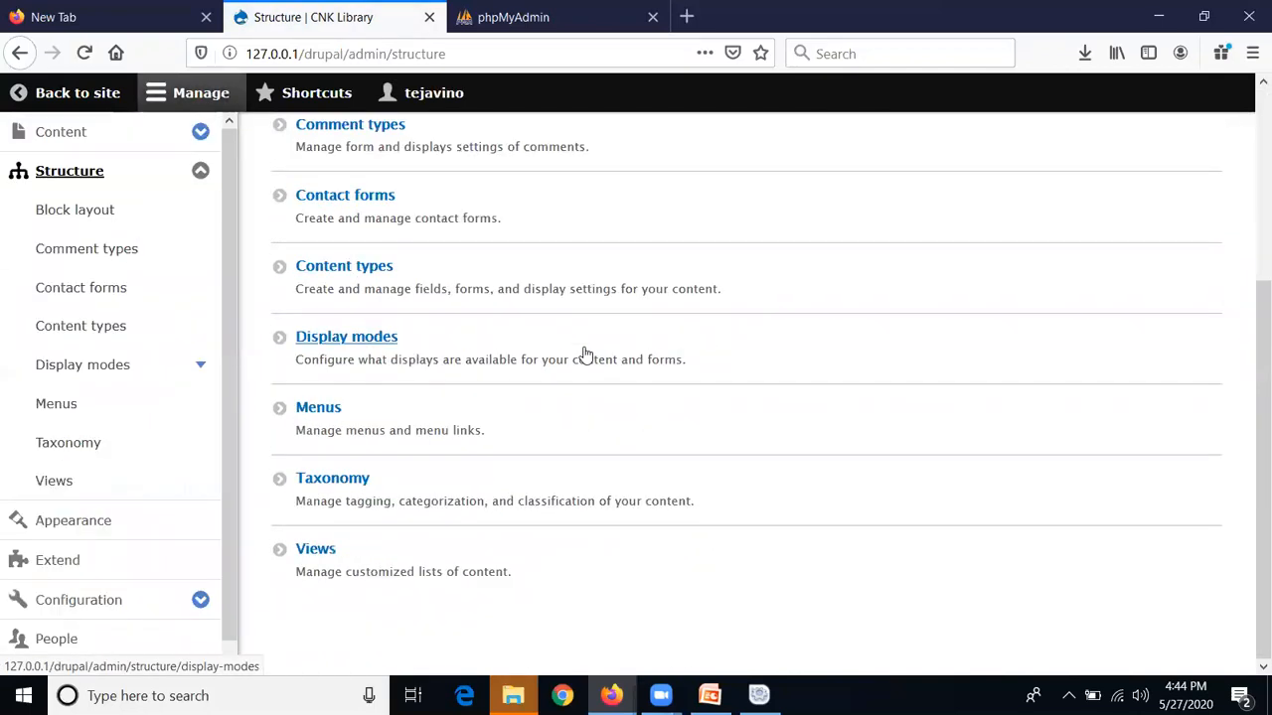
{"action": "left_click", "coordinate": [281, 415]}
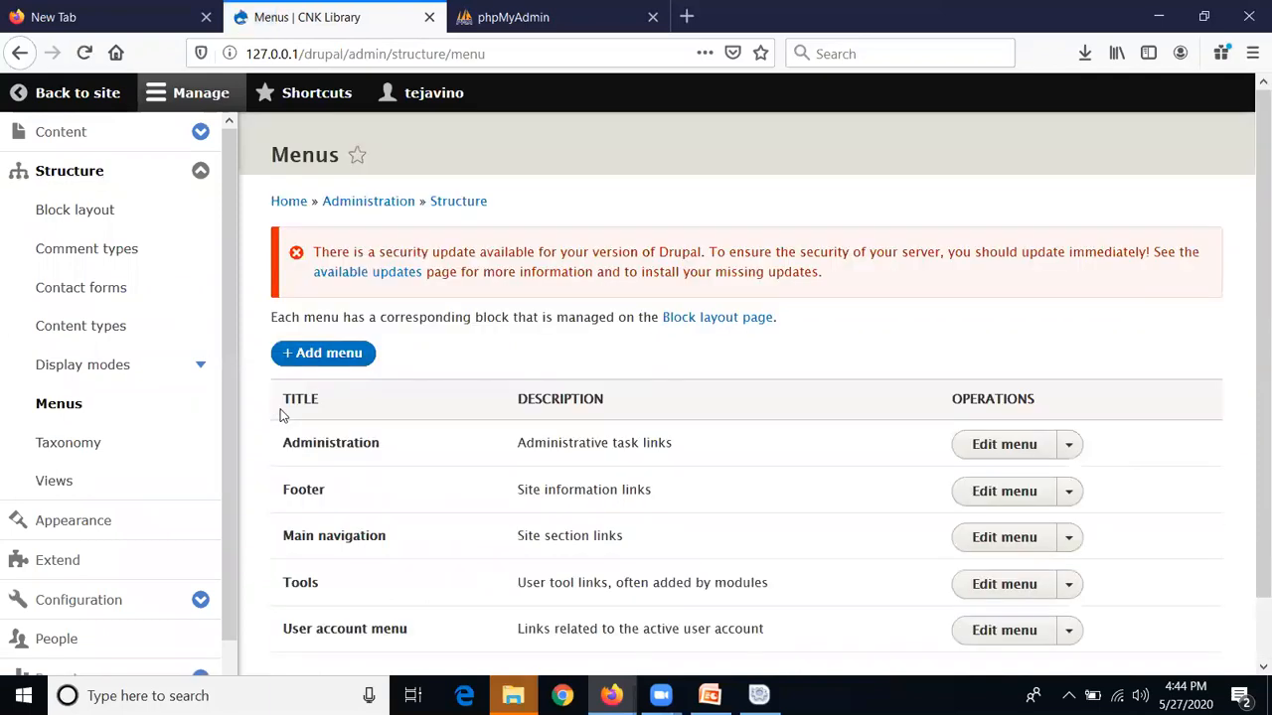
{"action": "scroll", "coordinate": [390, 492], "scroll_direction": "down", "scroll_amount": 1}
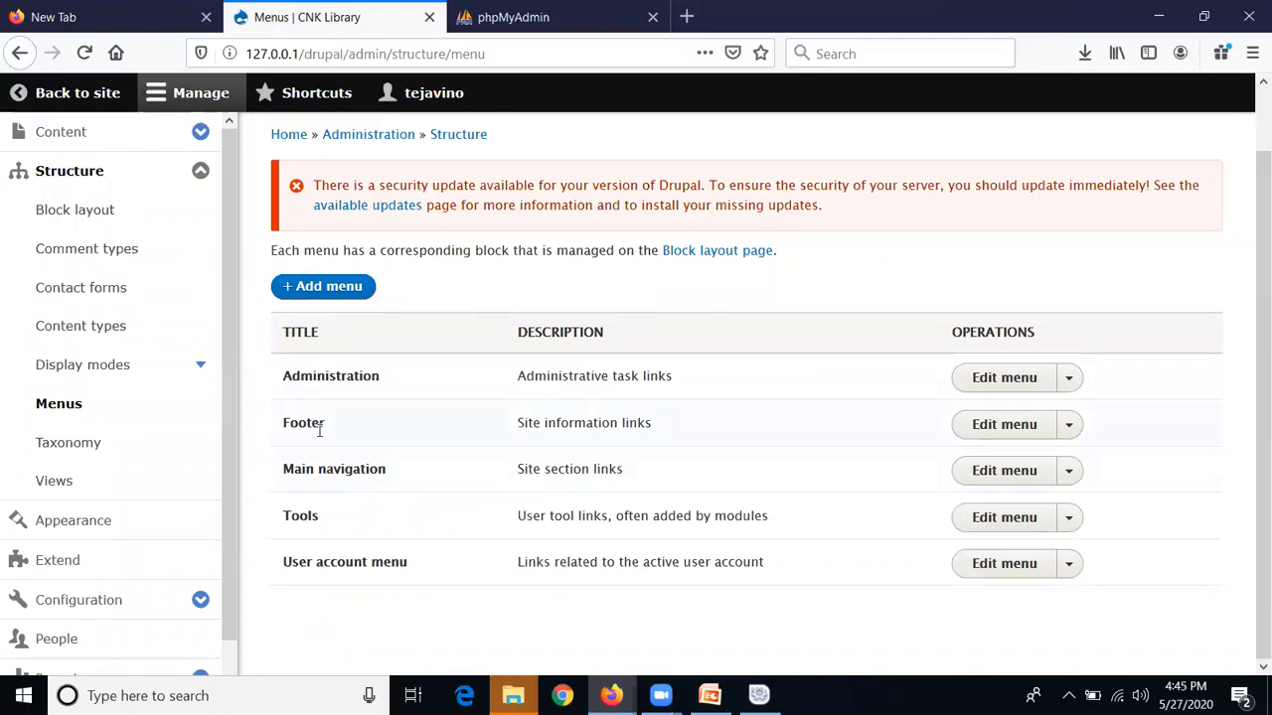
{"action": "left_click", "coordinate": [1027, 435]}
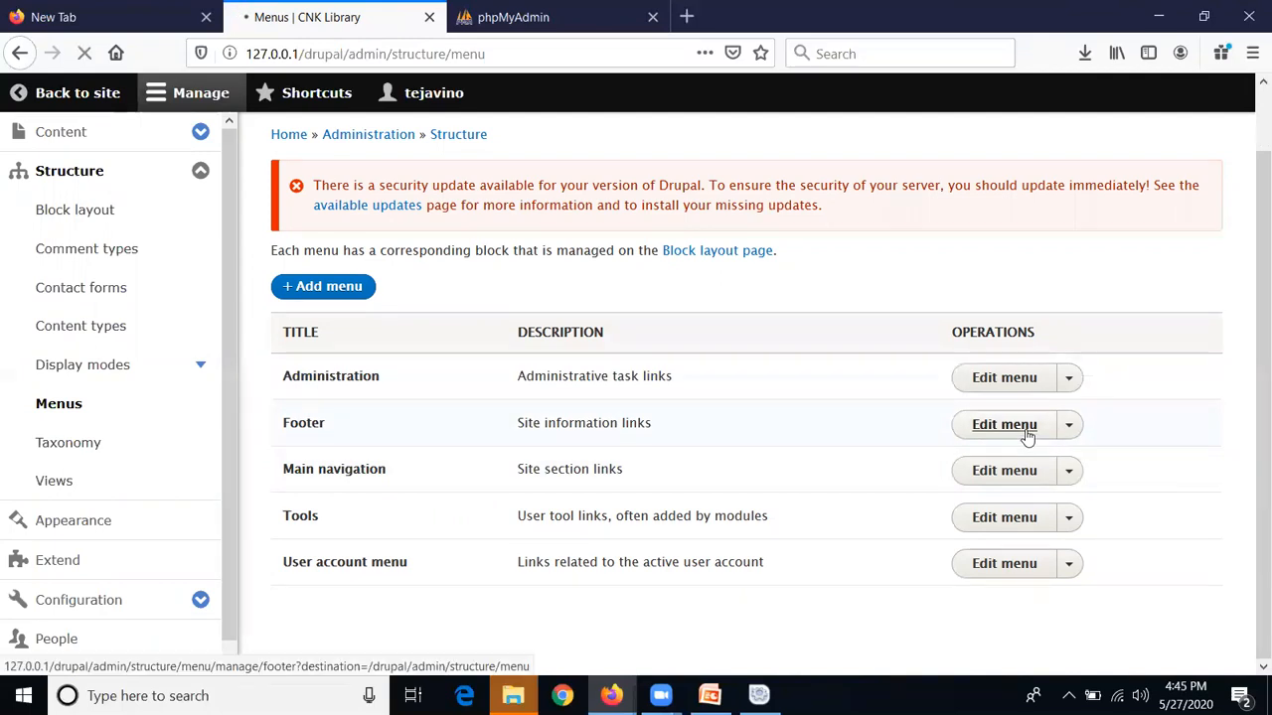
Retitle the Footer menu 'Copyrighted', then open its Add link form
{"action": "scroll", "coordinate": [1047, 527], "scroll_direction": "down", "scroll_amount": 1}
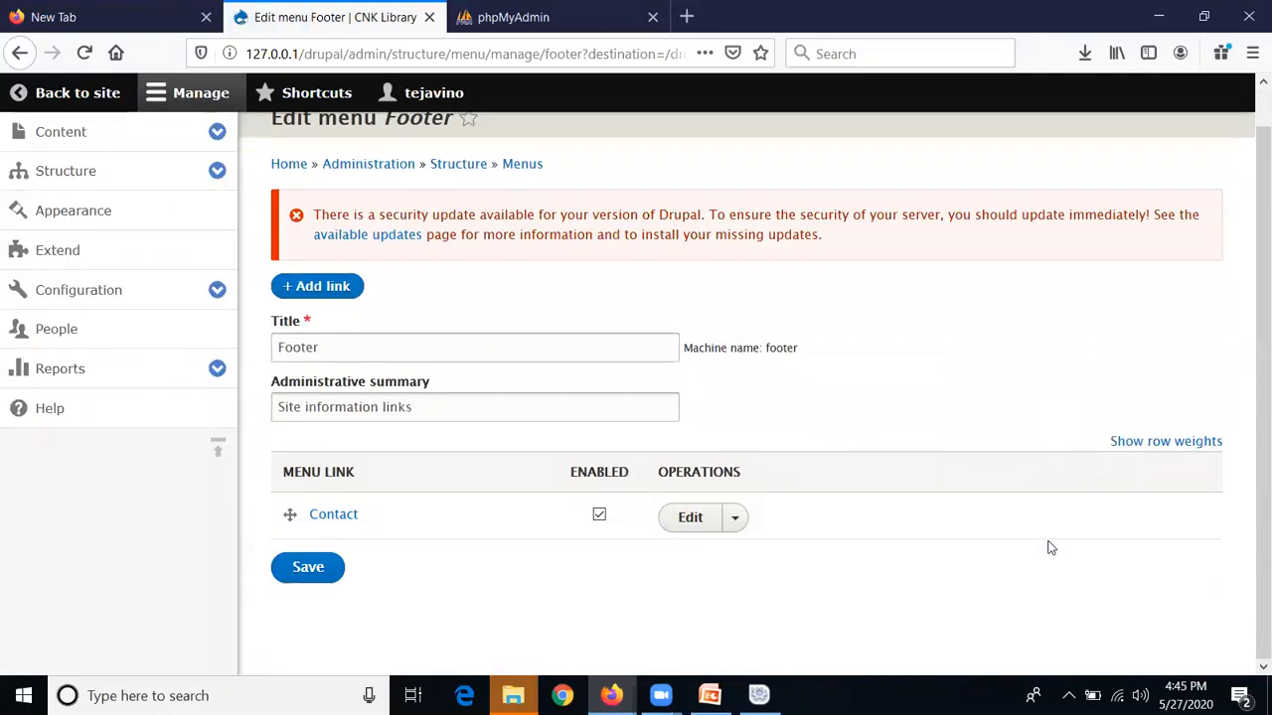
{"action": "left_click", "coordinate": [593, 354]}
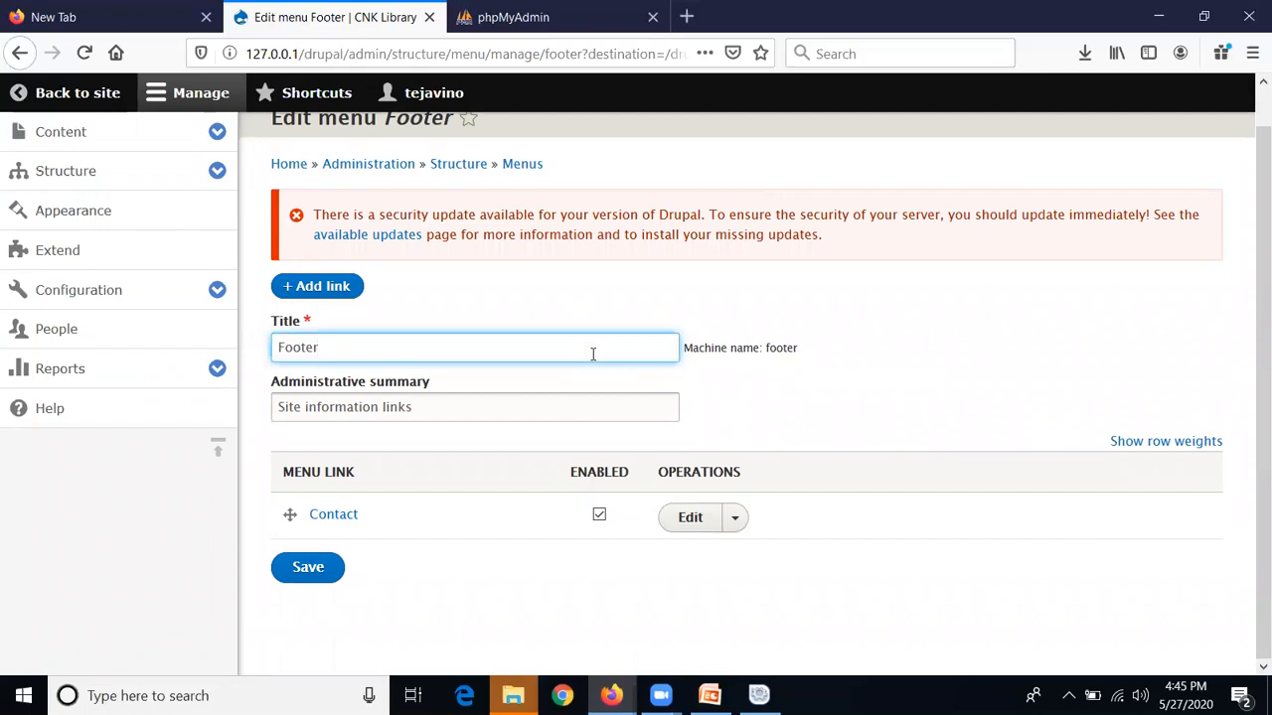
{"action": "type", "text": "Copyrighted"}
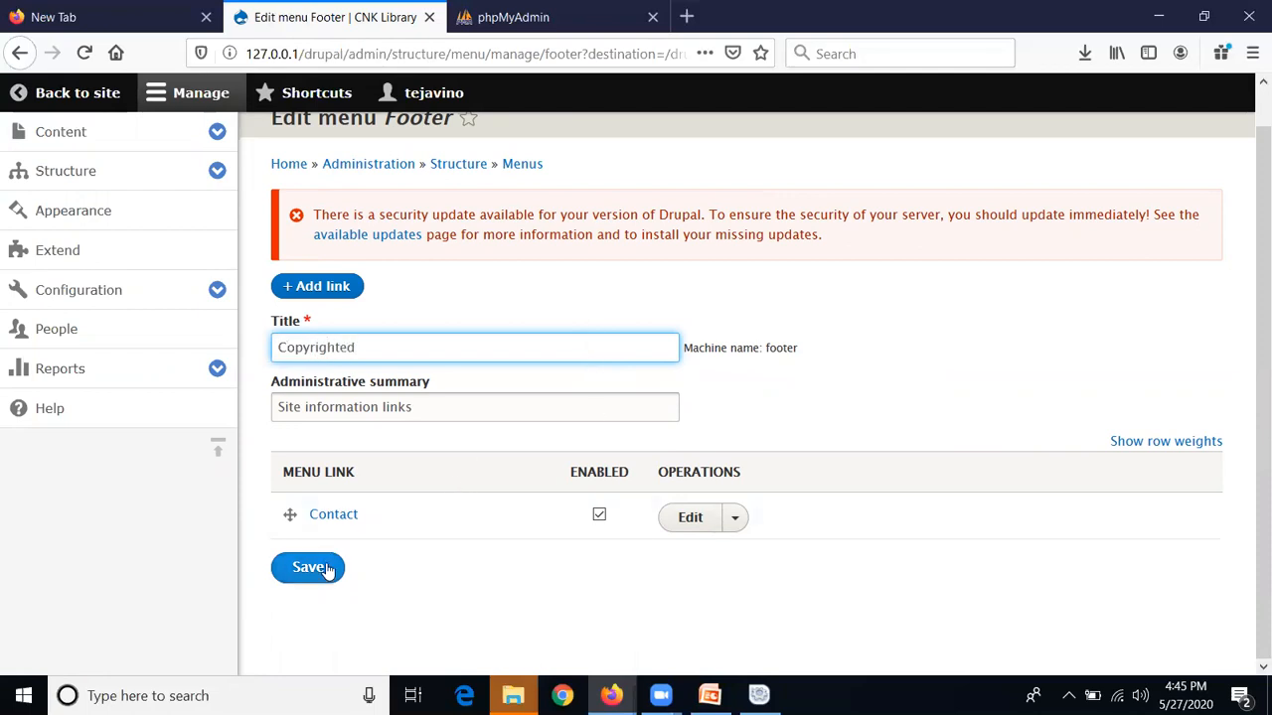
{"action": "left_click", "coordinate": [319, 288]}
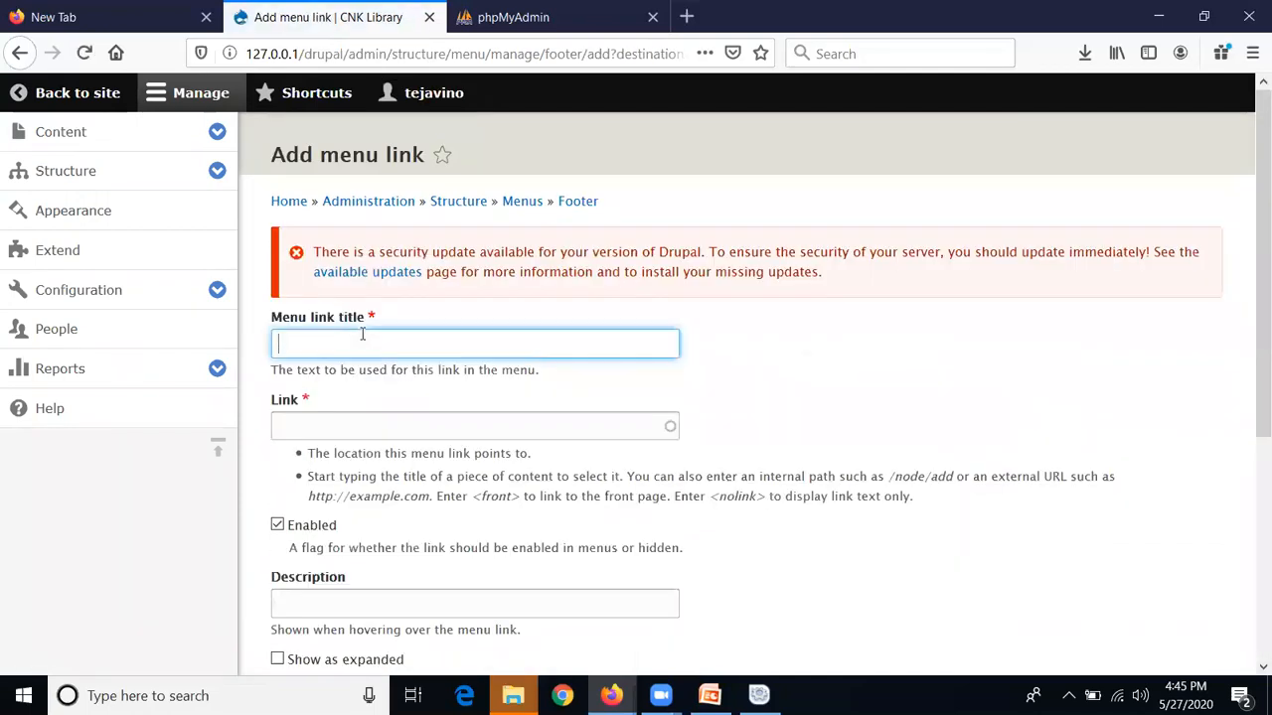
Save a Footer link 'Copyrigt by My Library' pointing to /2 with weight 3
{"action": "left_click", "coordinate": [363, 335]}
{"action": "type", "text": "Copyrigth"}
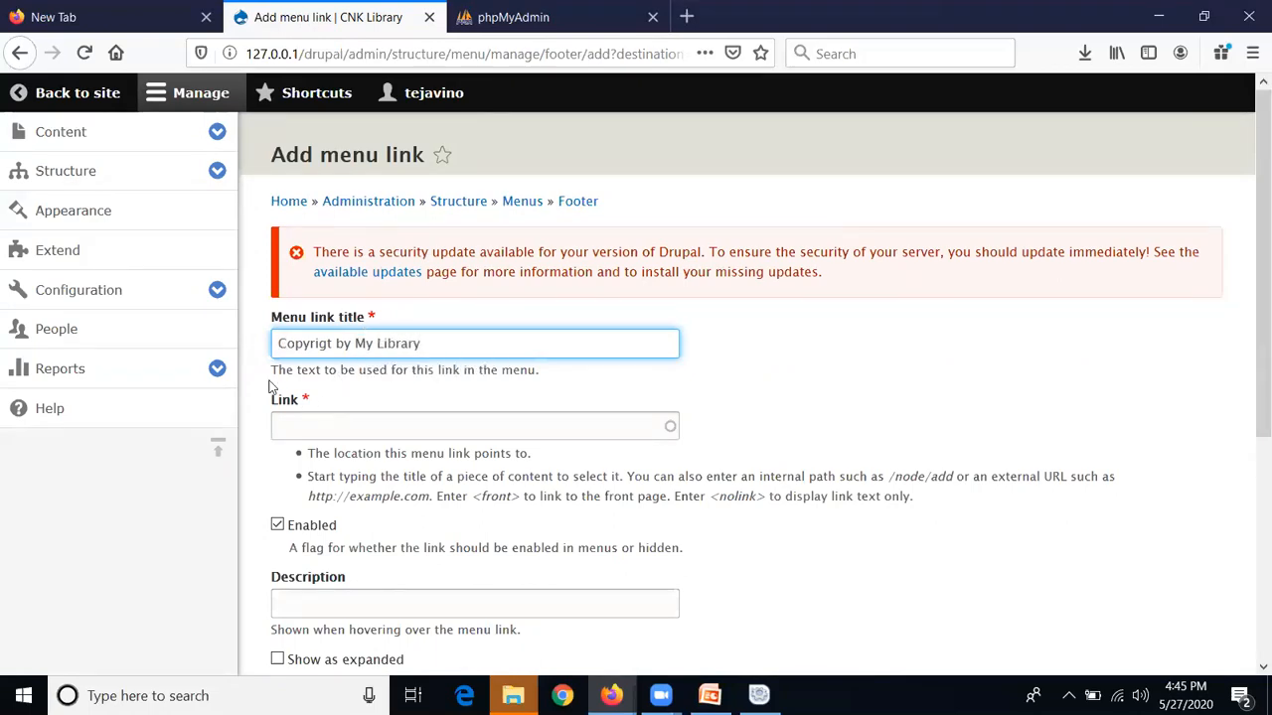
{"action": "left_click", "coordinate": [555, 429]}
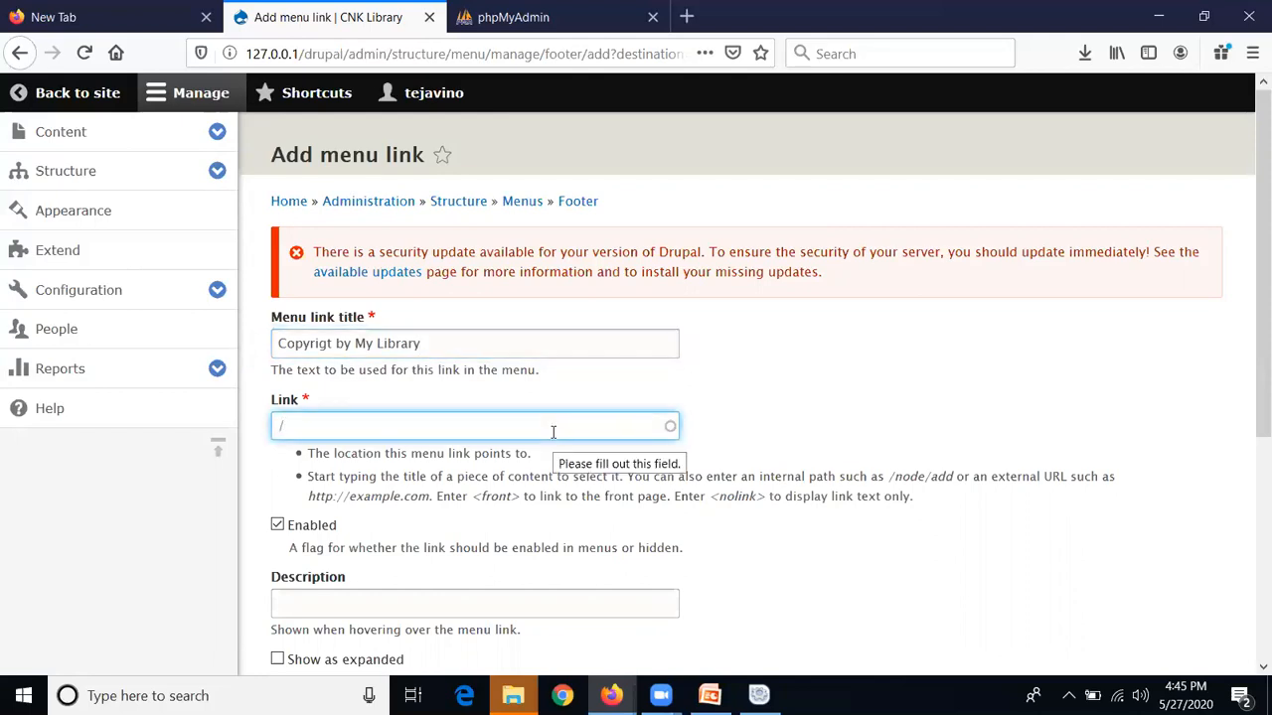
{"action": "left_click", "coordinate": [889, 390]}
{"action": "scroll", "coordinate": [889, 390], "scroll_direction": "down", "scroll_amount": 3}
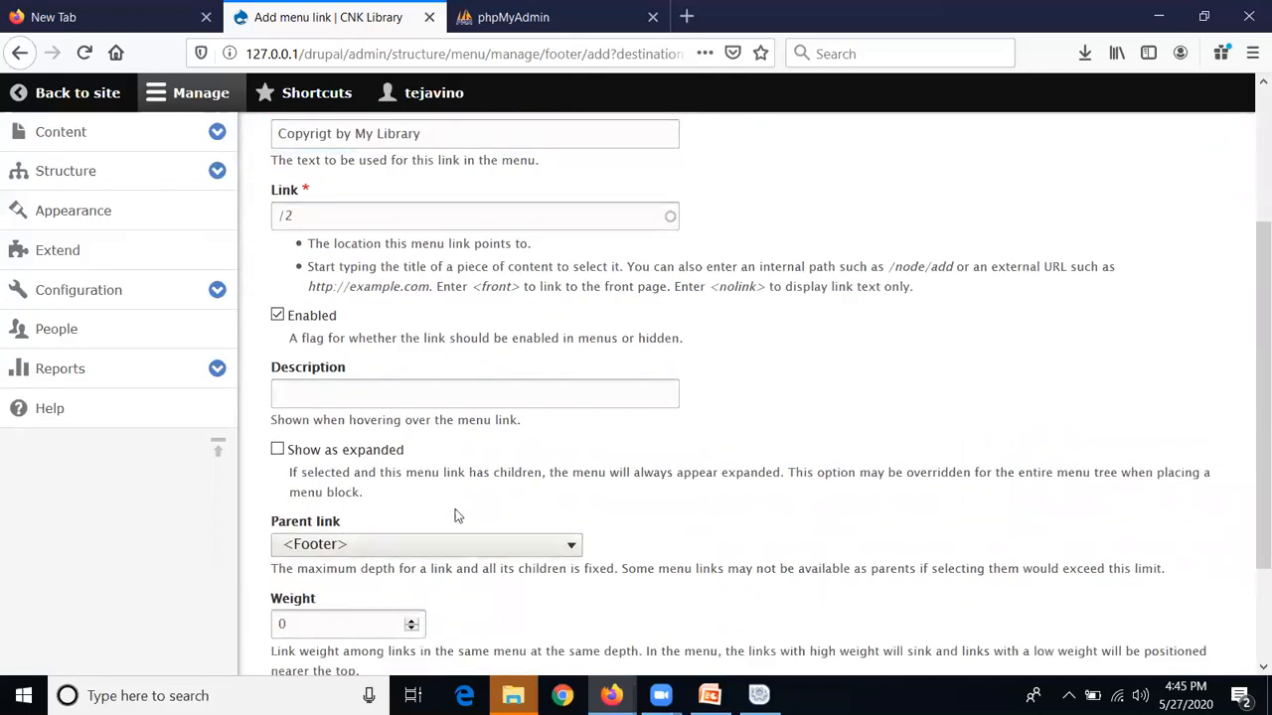
{"action": "scroll", "coordinate": [398, 517], "scroll_direction": "down", "scroll_amount": 2}
{"action": "double_click", "coordinate": [288, 520]}
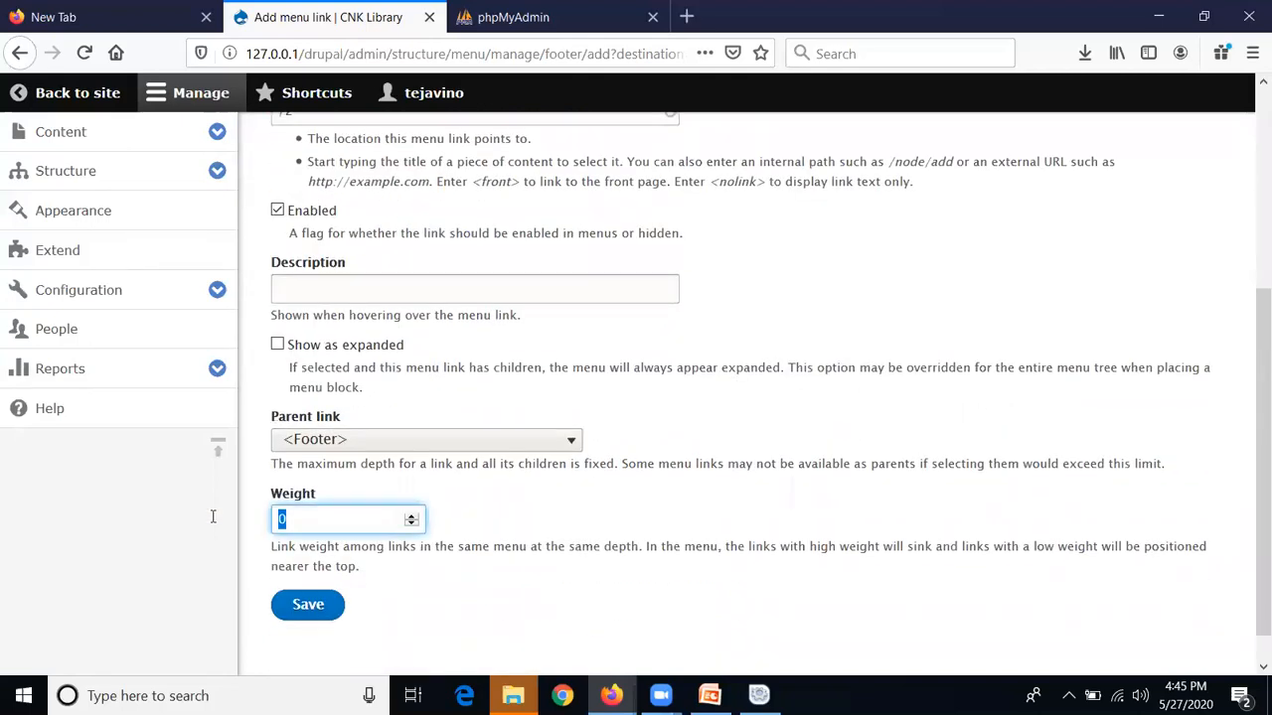
{"action": "type", "text": "3"}
{"action": "left_click", "coordinate": [333, 603]}
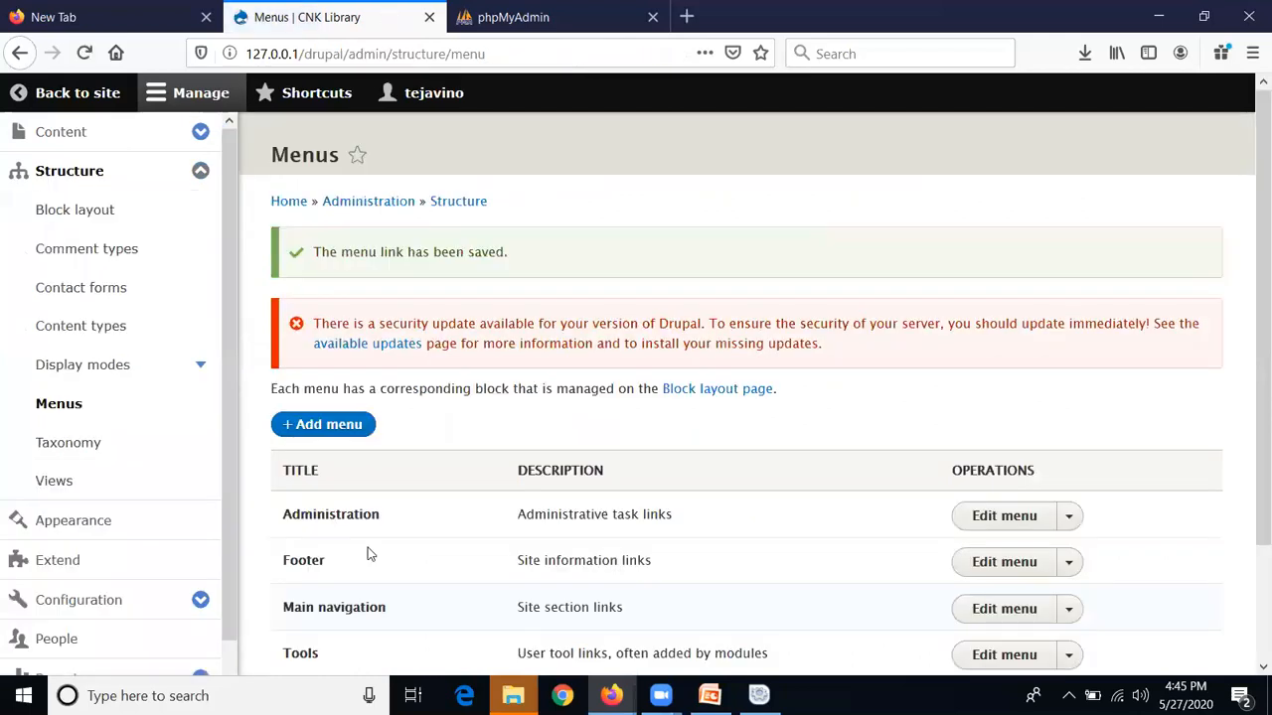
Back on the front page, confirm the 'Copyrigt by My Library' link shows in the footer
{"action": "left_click", "coordinate": [74, 96]}
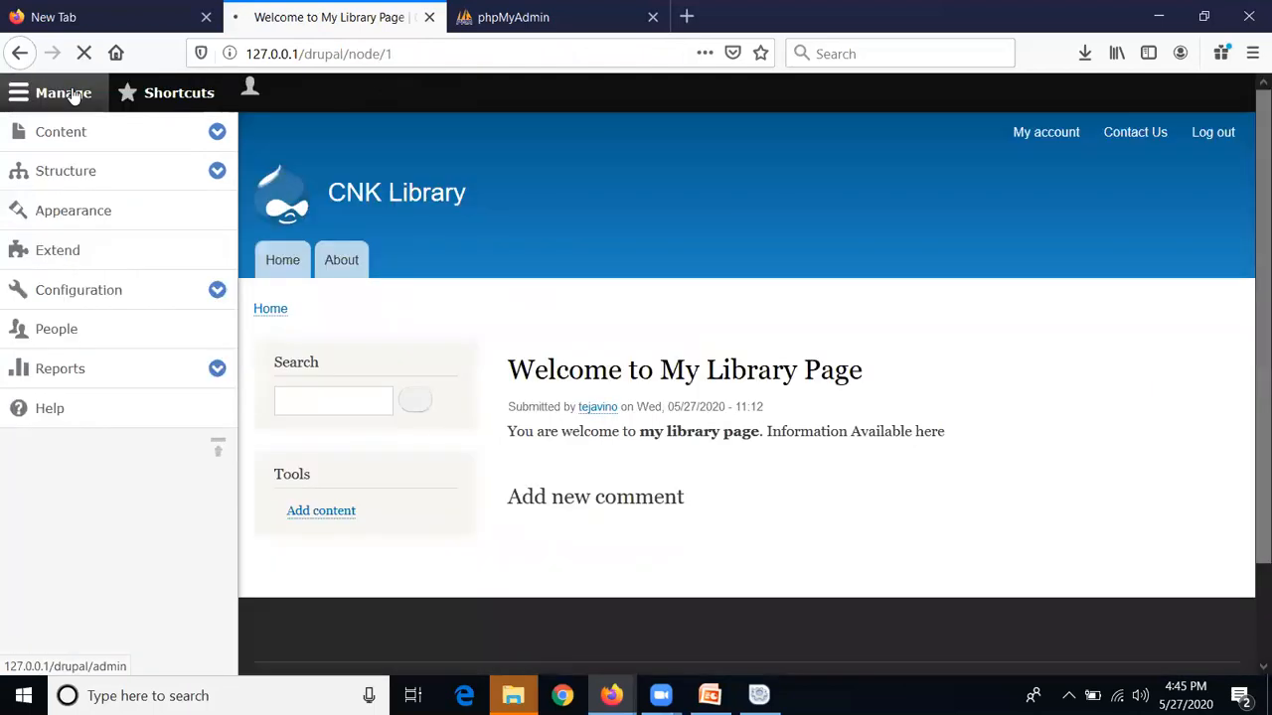
{"action": "left_click", "coordinate": [283, 256]}
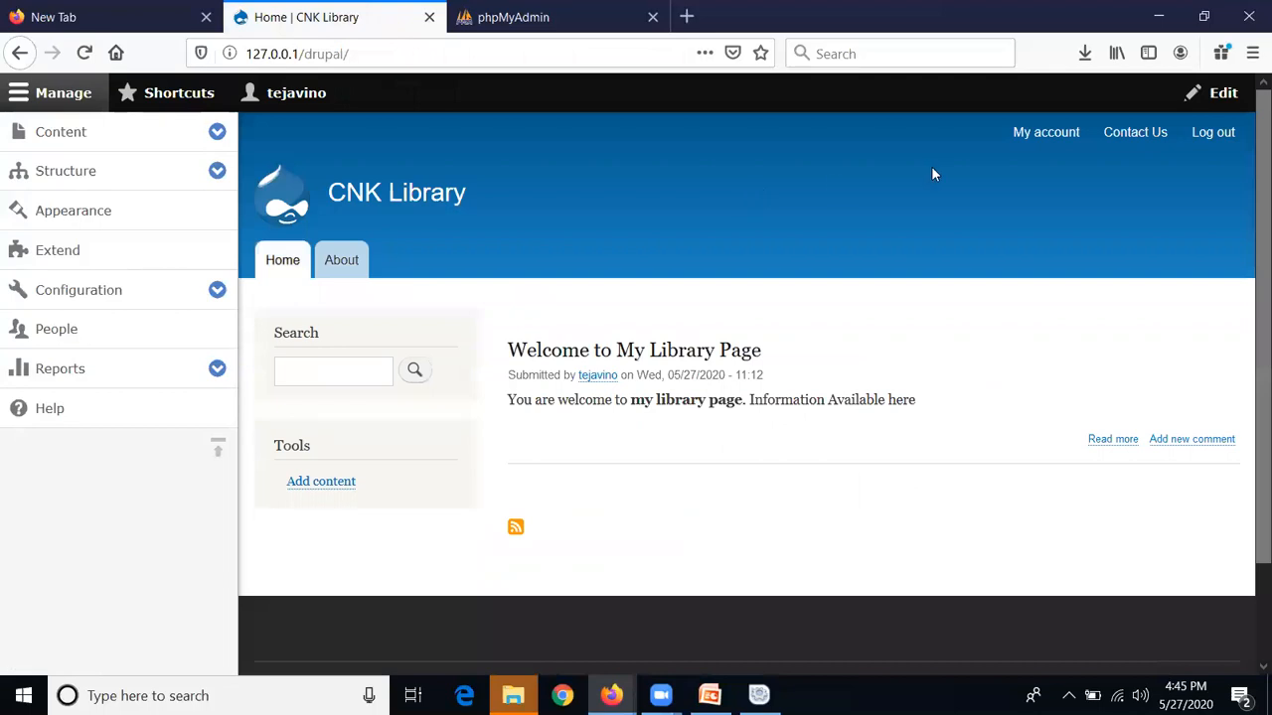
{"action": "scroll", "coordinate": [933, 174], "scroll_direction": "down", "scroll_amount": 2}
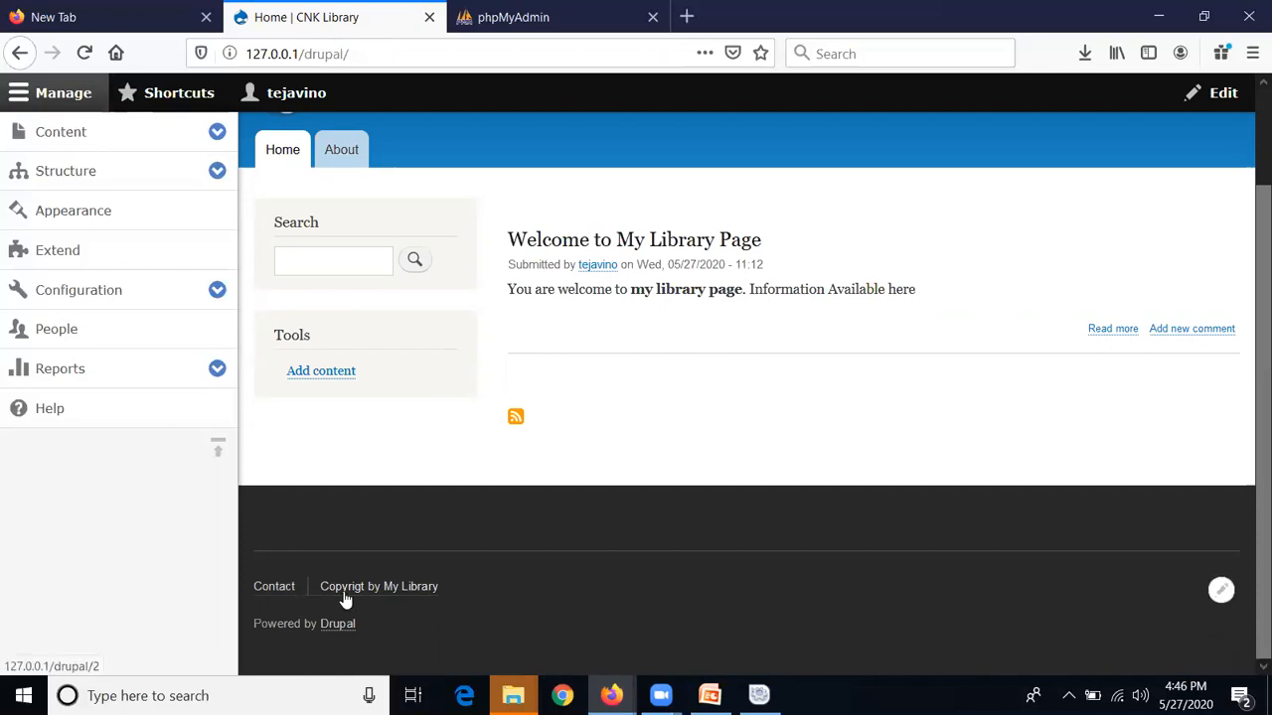
{"action": "scroll", "coordinate": [336, 606], "scroll_direction": "up", "scroll_amount": 3}
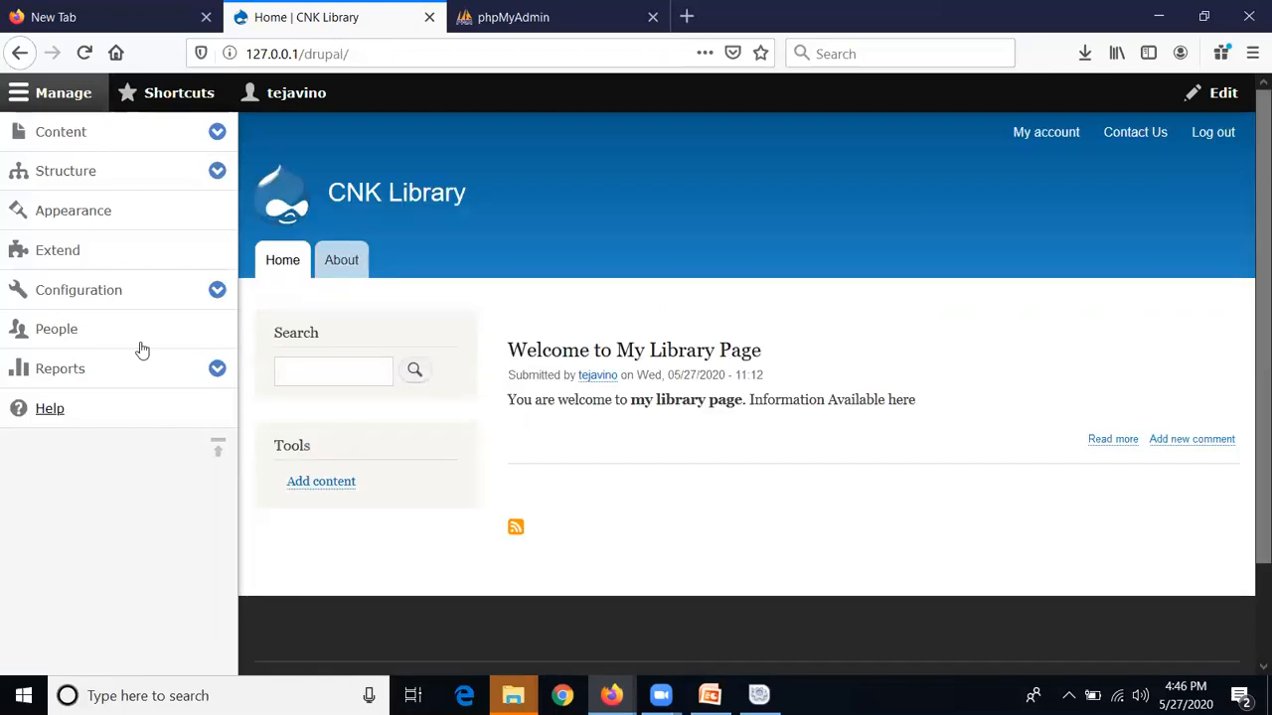
{"action": "left_click", "coordinate": [125, 180]}
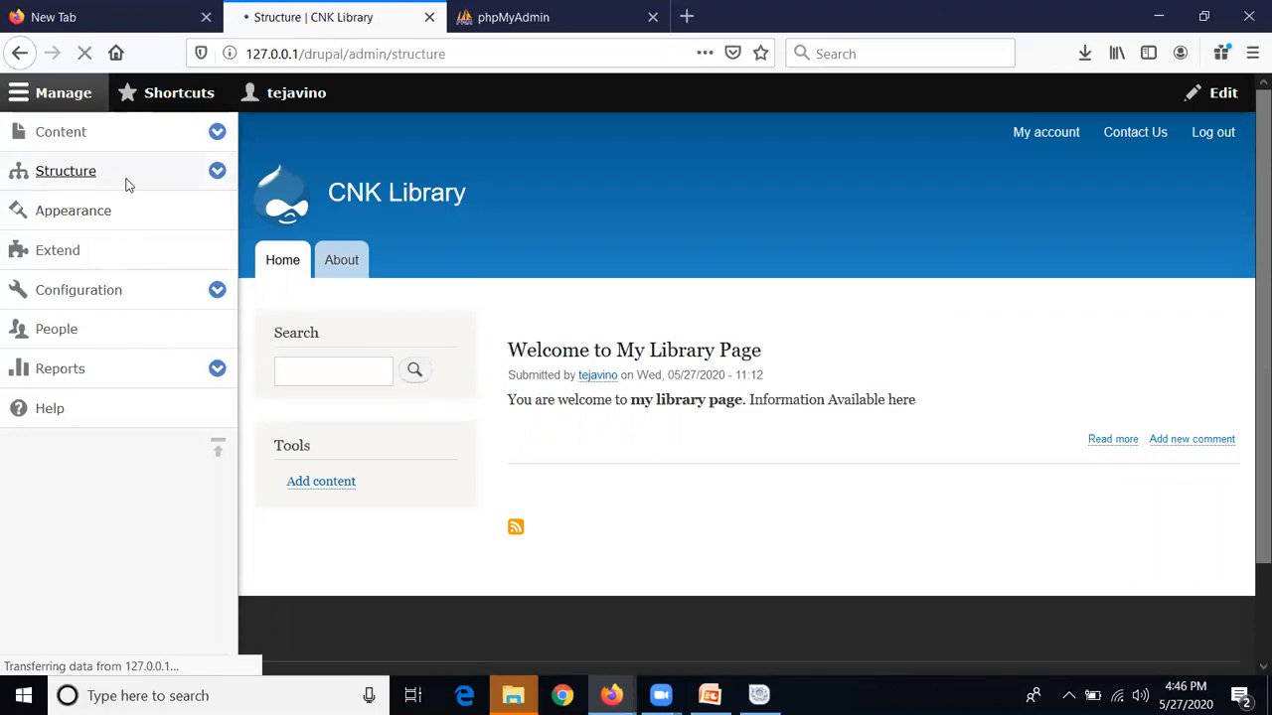
Scroll through the Structure overview sections and reopen the page
{"action": "scroll", "coordinate": [468, 404], "scroll_direction": "down", "scroll_amount": 5}
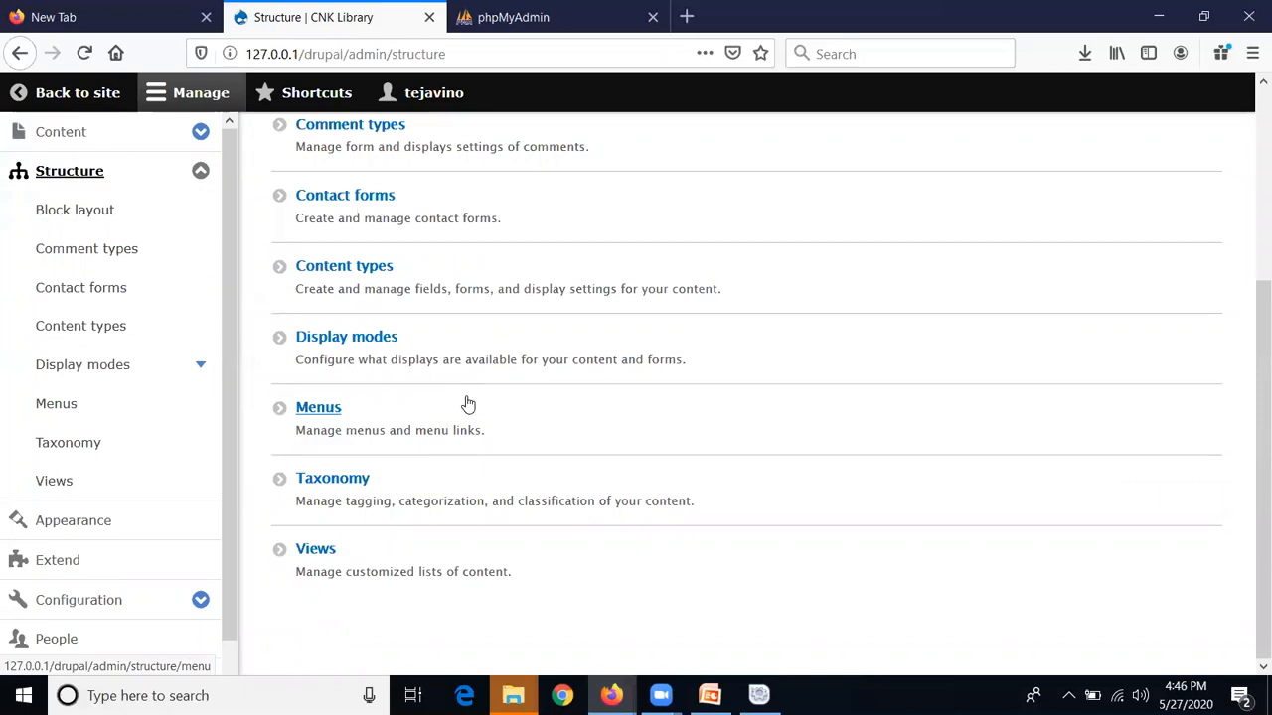
{"action": "scroll", "coordinate": [468, 404], "scroll_direction": "up", "scroll_amount": 4}
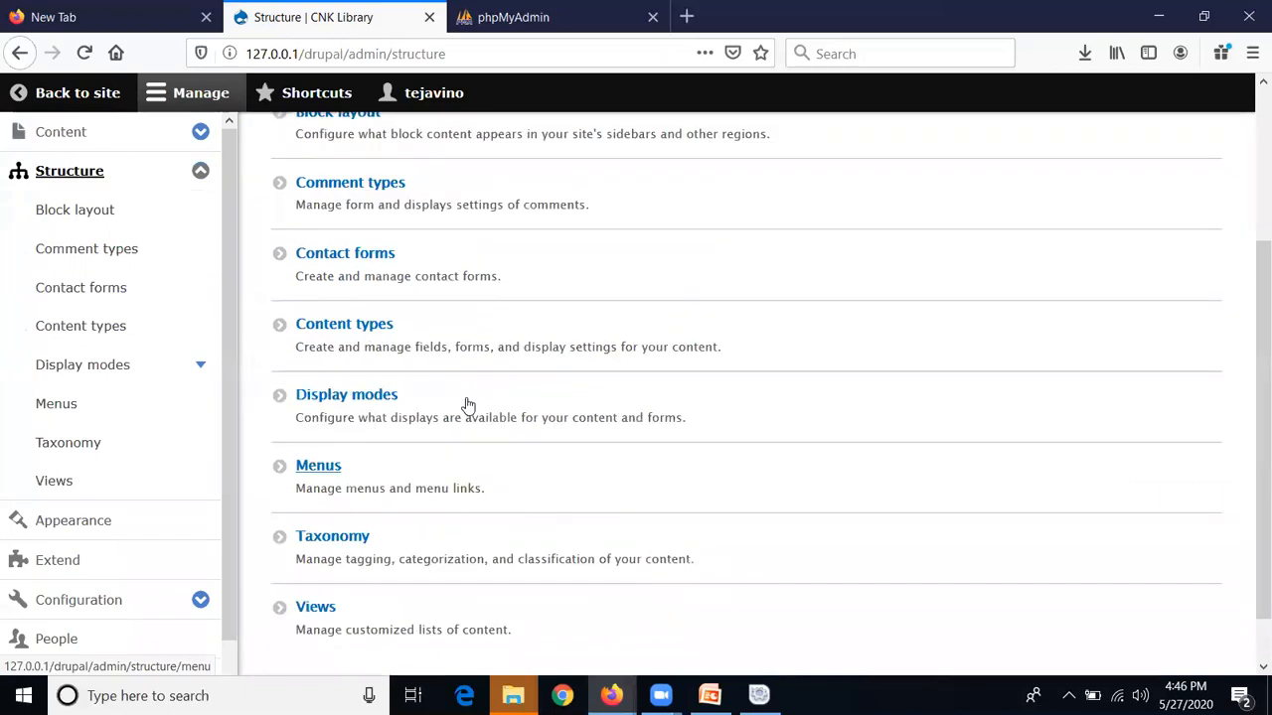
{"action": "left_click", "coordinate": [126, 187]}
Browse Appearance themes: Bartik 8.8.5 default, Seven 8.8.5 administration, others uninstalled
{"action": "left_click", "coordinate": [112, 529]}
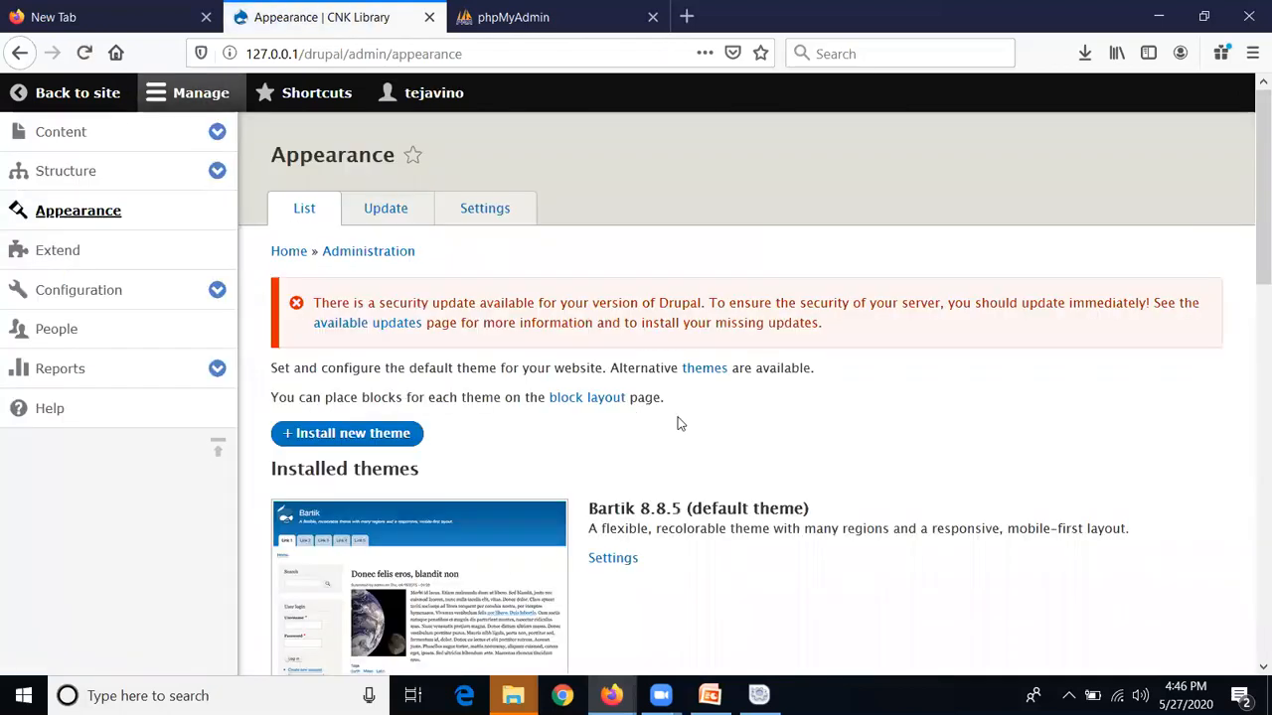
{"action": "scroll", "coordinate": [682, 420], "scroll_direction": "down", "scroll_amount": 4}
{"action": "scroll", "coordinate": [695, 414], "scroll_direction": "up", "scroll_amount": 4}
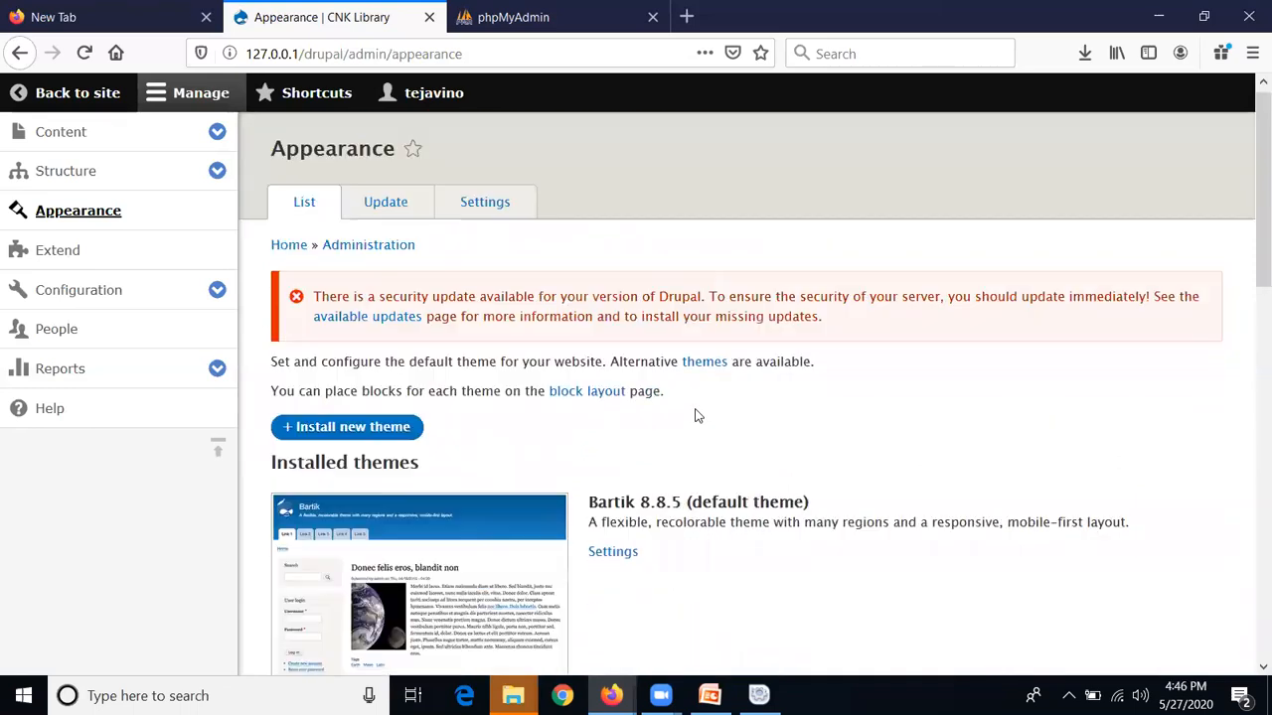
{"action": "scroll", "coordinate": [610, 344], "scroll_direction": "down", "scroll_amount": 2}
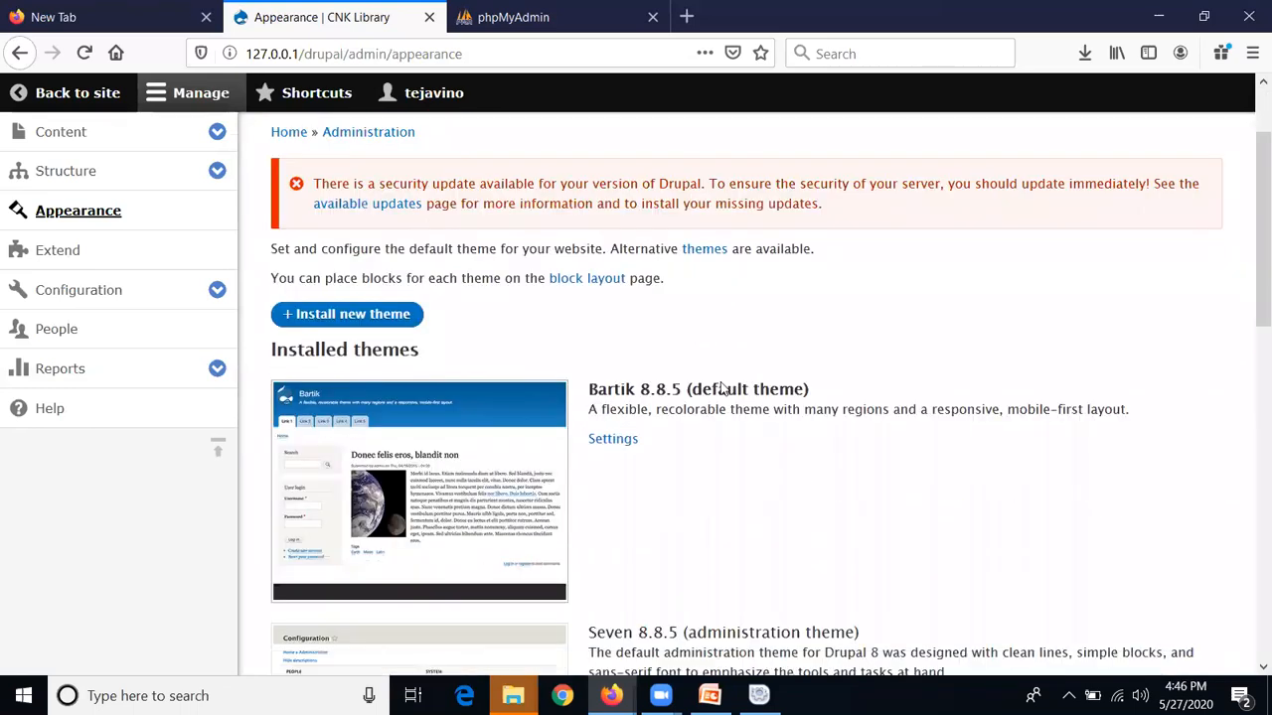
{"action": "scroll", "coordinate": [726, 388], "scroll_direction": "down", "scroll_amount": 7}
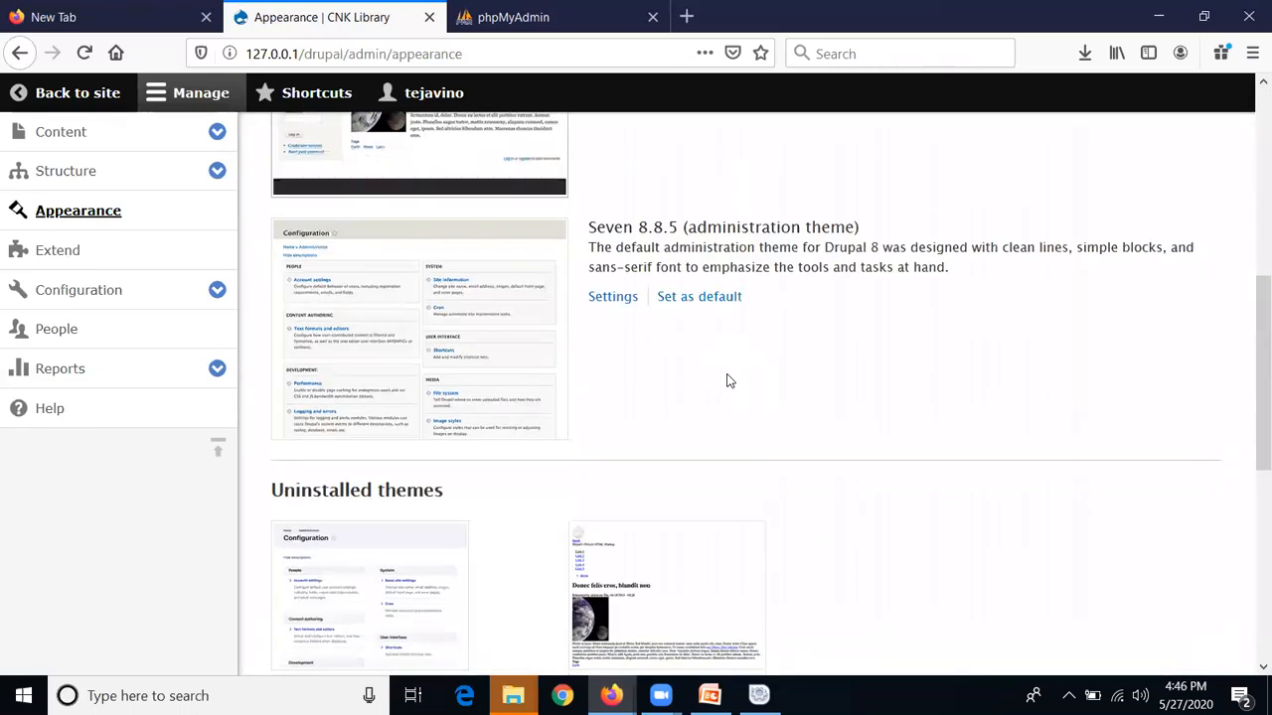
{"action": "scroll", "coordinate": [726, 381], "scroll_direction": "down", "scroll_amount": 2}
{"action": "scroll", "coordinate": [727, 378], "scroll_direction": "up", "scroll_amount": 9}
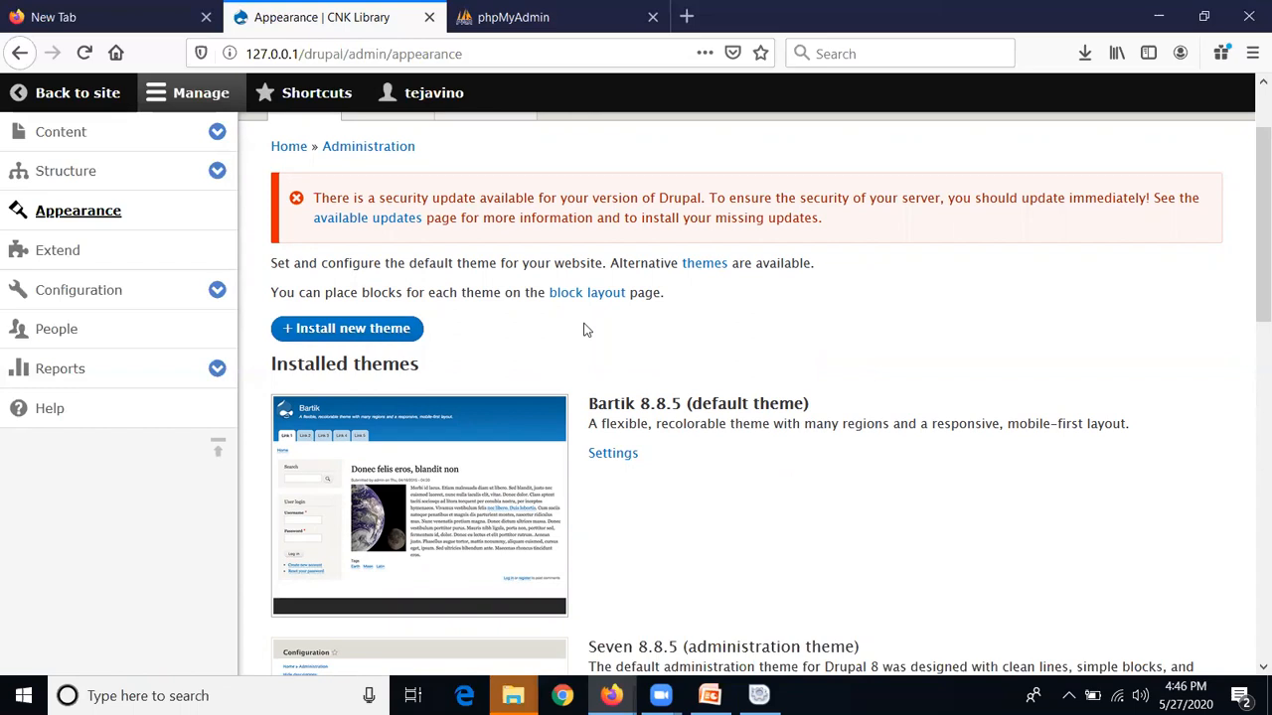
Set Bartik's header background top to green #058e16 and bottom to blue #1d57c3, then save
{"action": "left_click", "coordinate": [622, 458]}
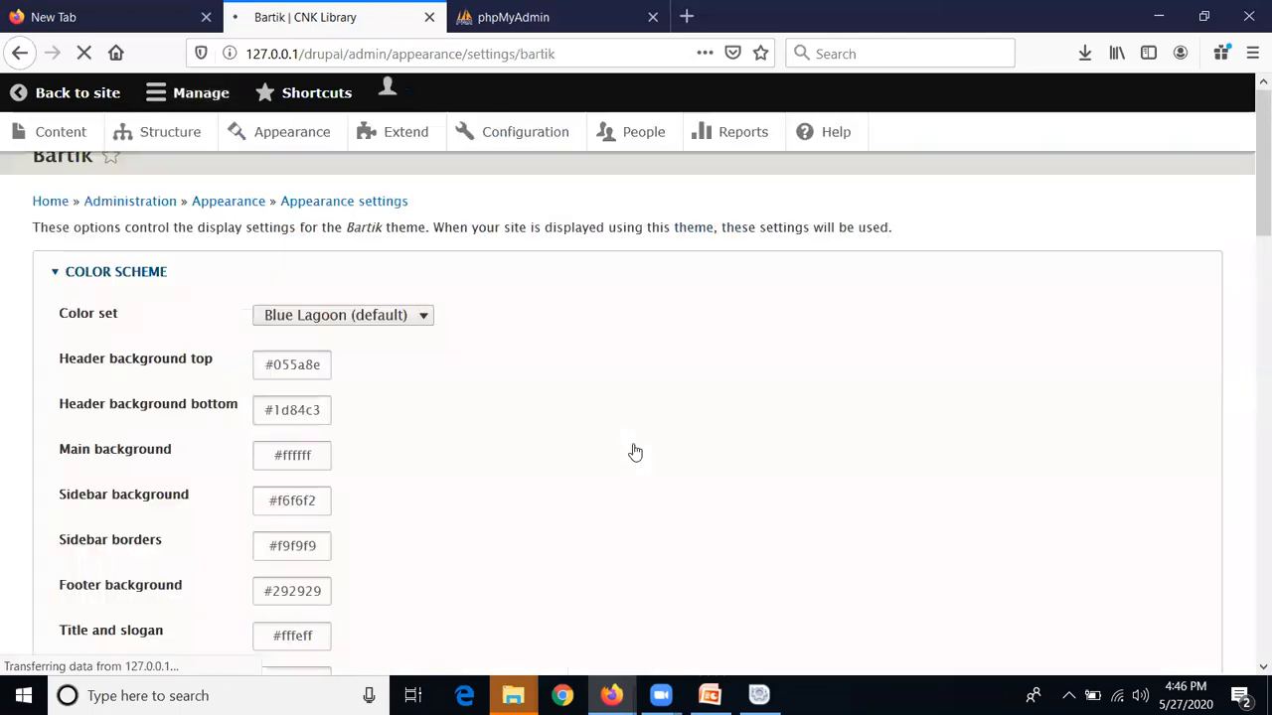
{"action": "scroll", "coordinate": [697, 553], "scroll_direction": "down", "scroll_amount": 3}
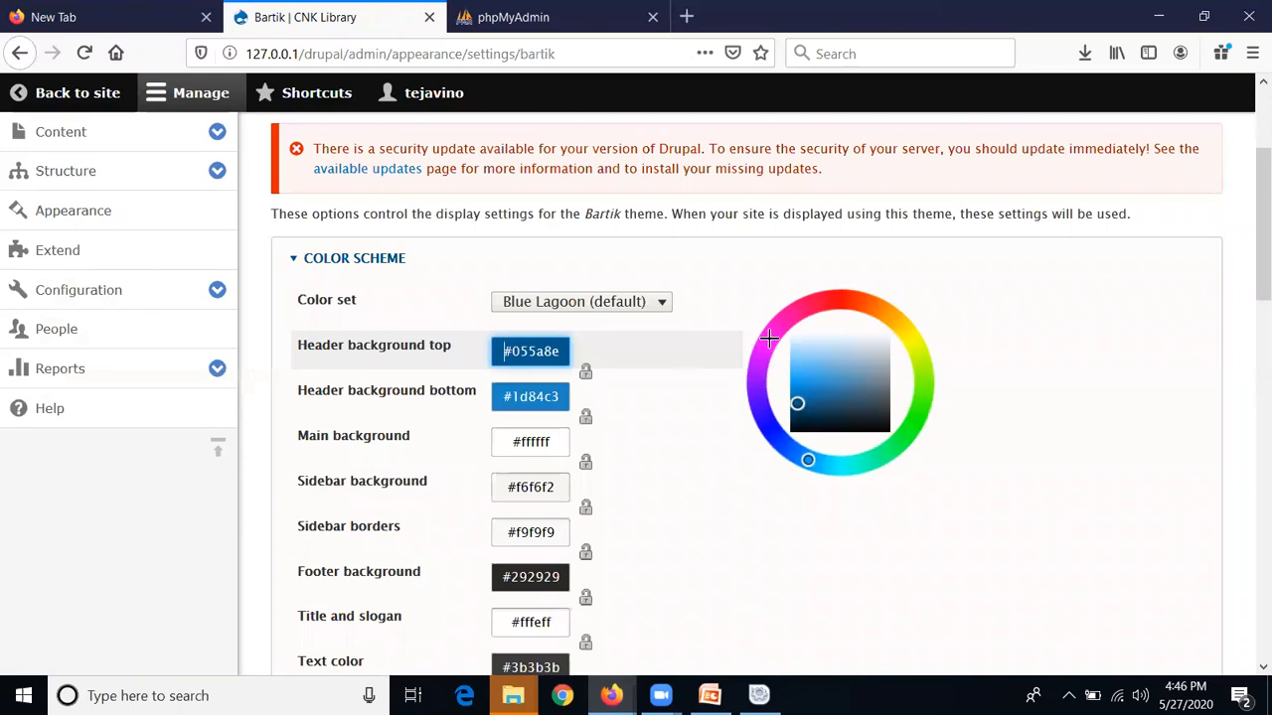
{"action": "left_click", "coordinate": [812, 304]}
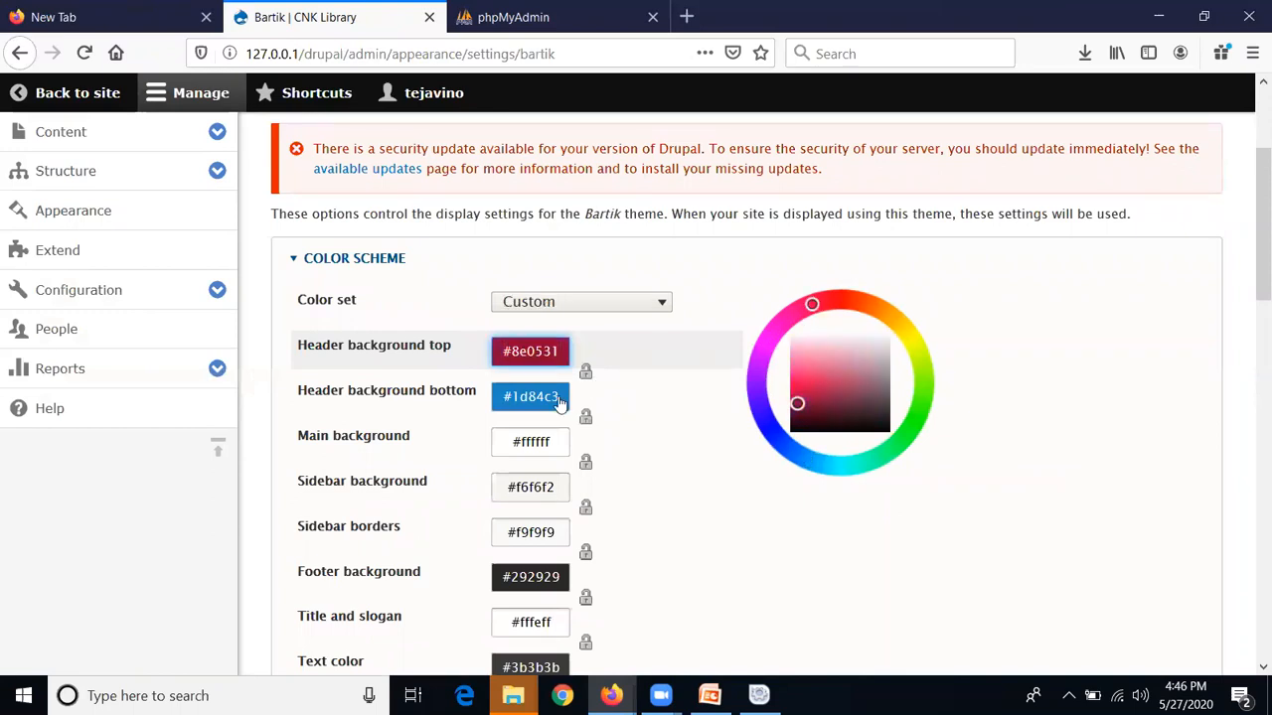
{"action": "left_click", "coordinate": [907, 433]}
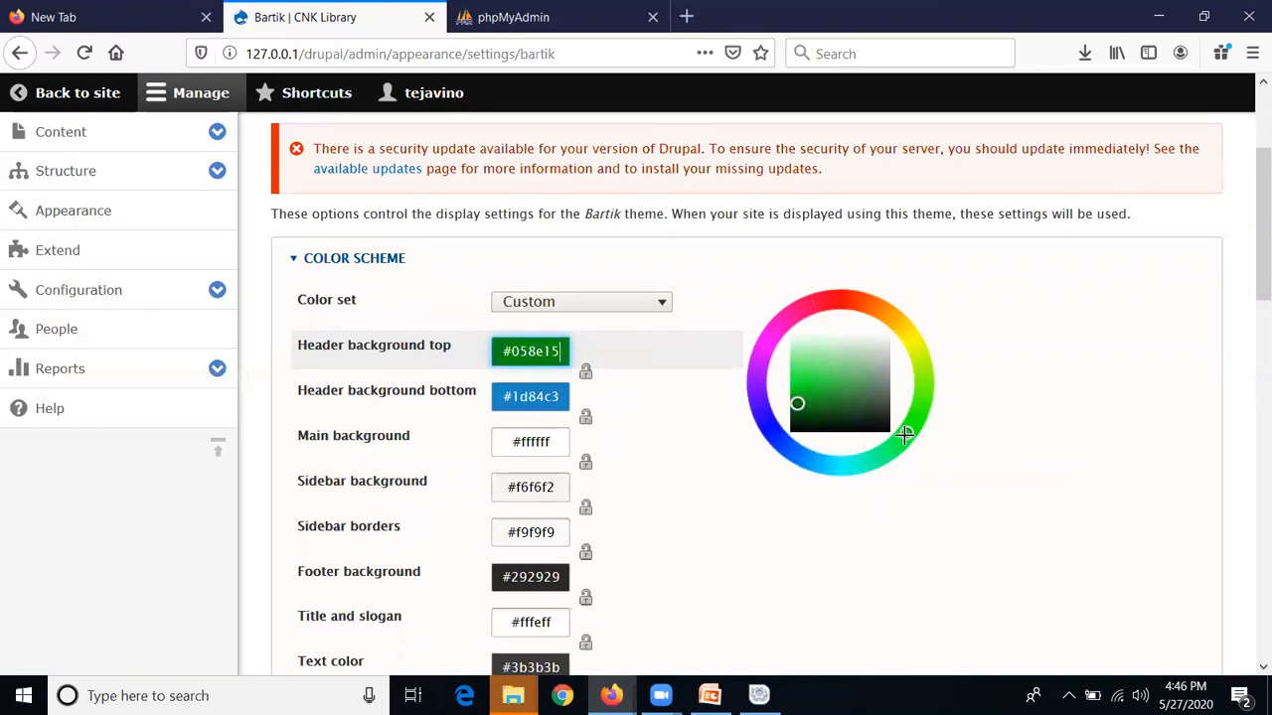
{"action": "left_click", "coordinate": [540, 405]}
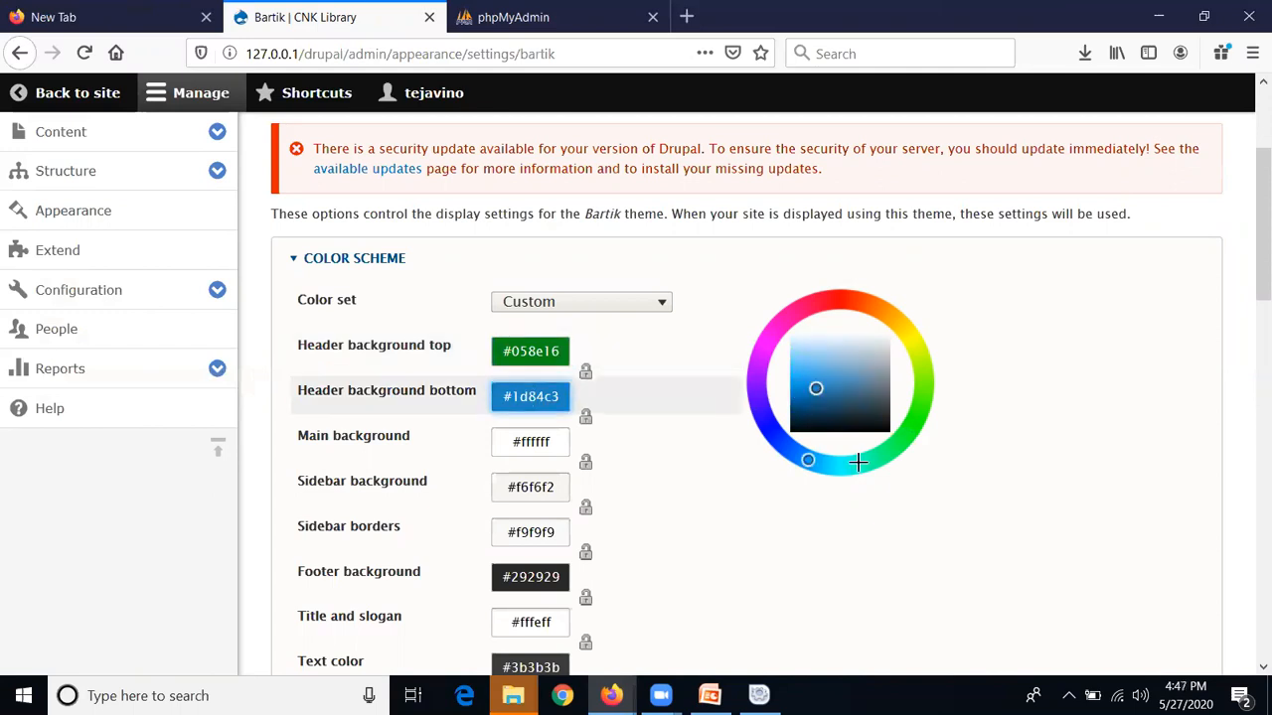
{"action": "left_click", "coordinate": [784, 446]}
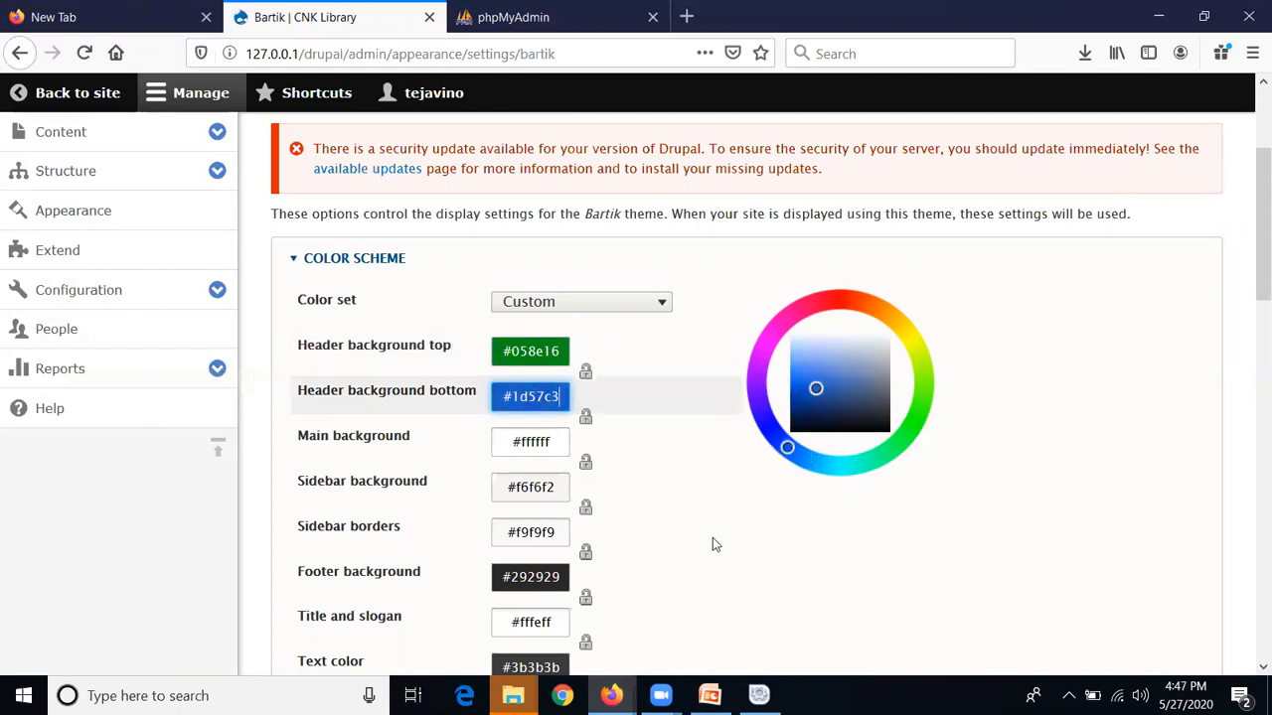
{"action": "scroll", "coordinate": [716, 541], "scroll_direction": "down", "scroll_amount": 5}
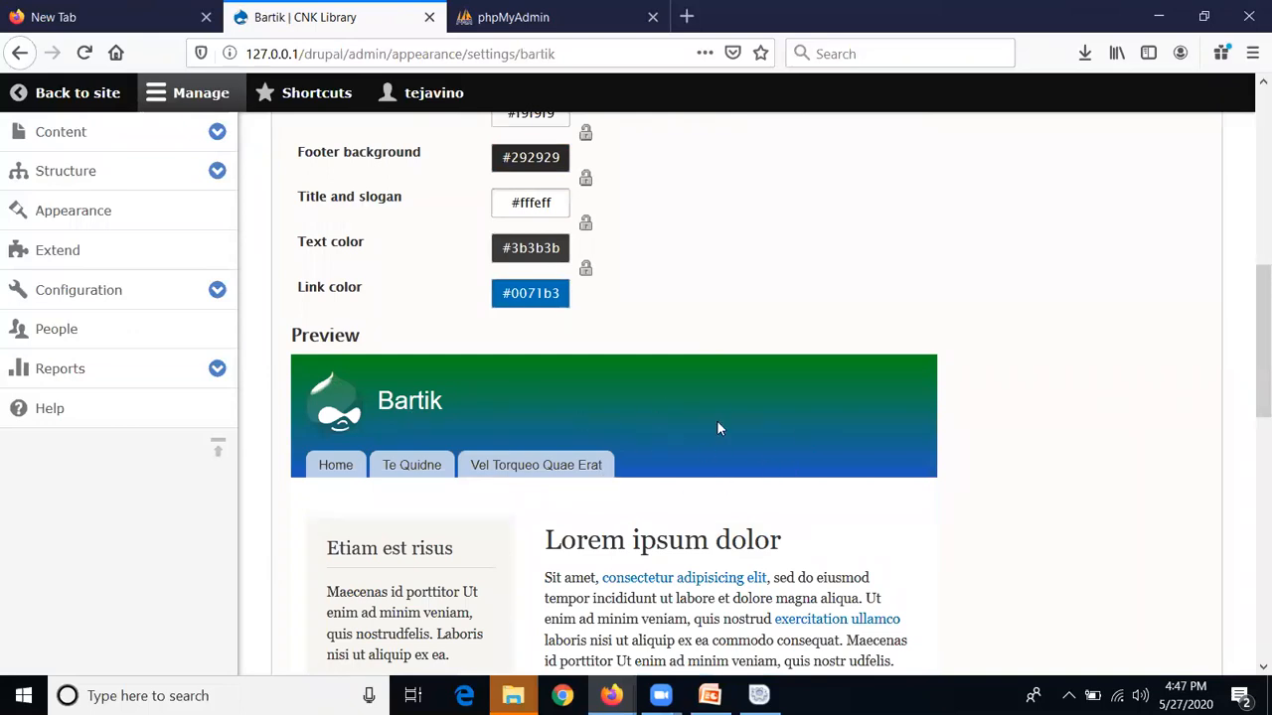
{"action": "scroll", "coordinate": [743, 461], "scroll_direction": "up", "scroll_amount": 7}
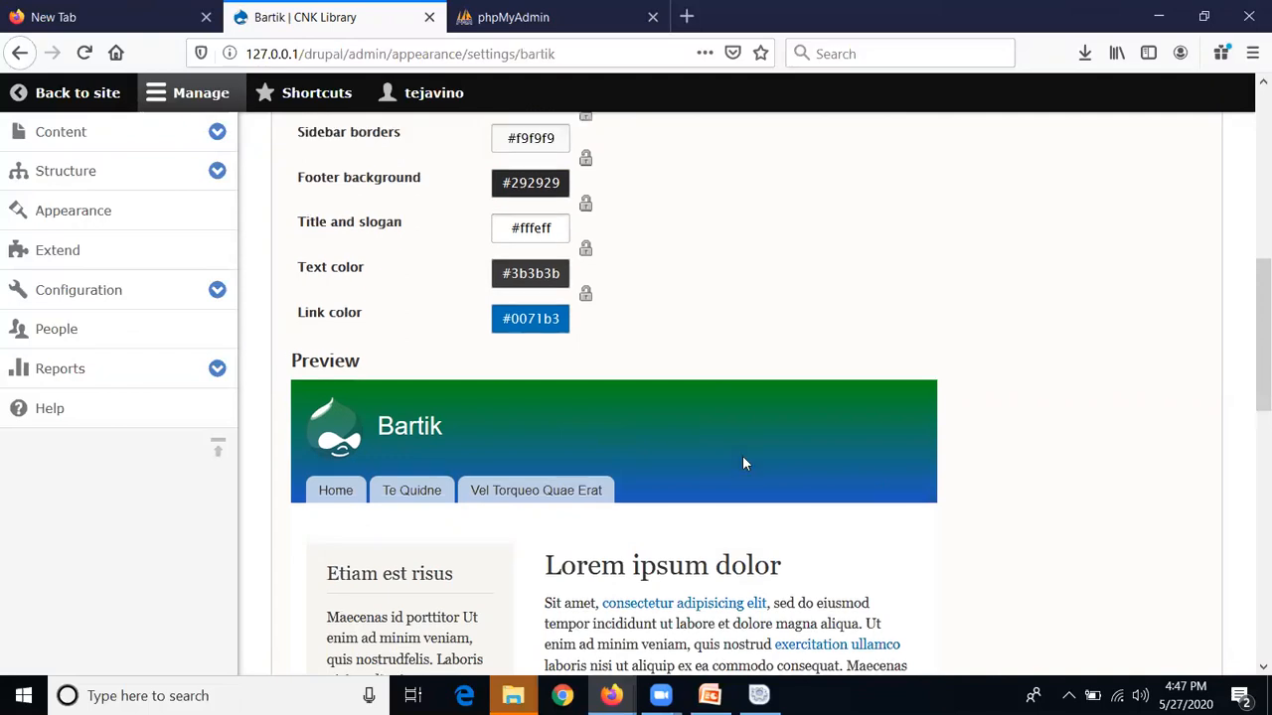
{"action": "scroll", "coordinate": [756, 470], "scroll_direction": "down", "scroll_amount": 15}
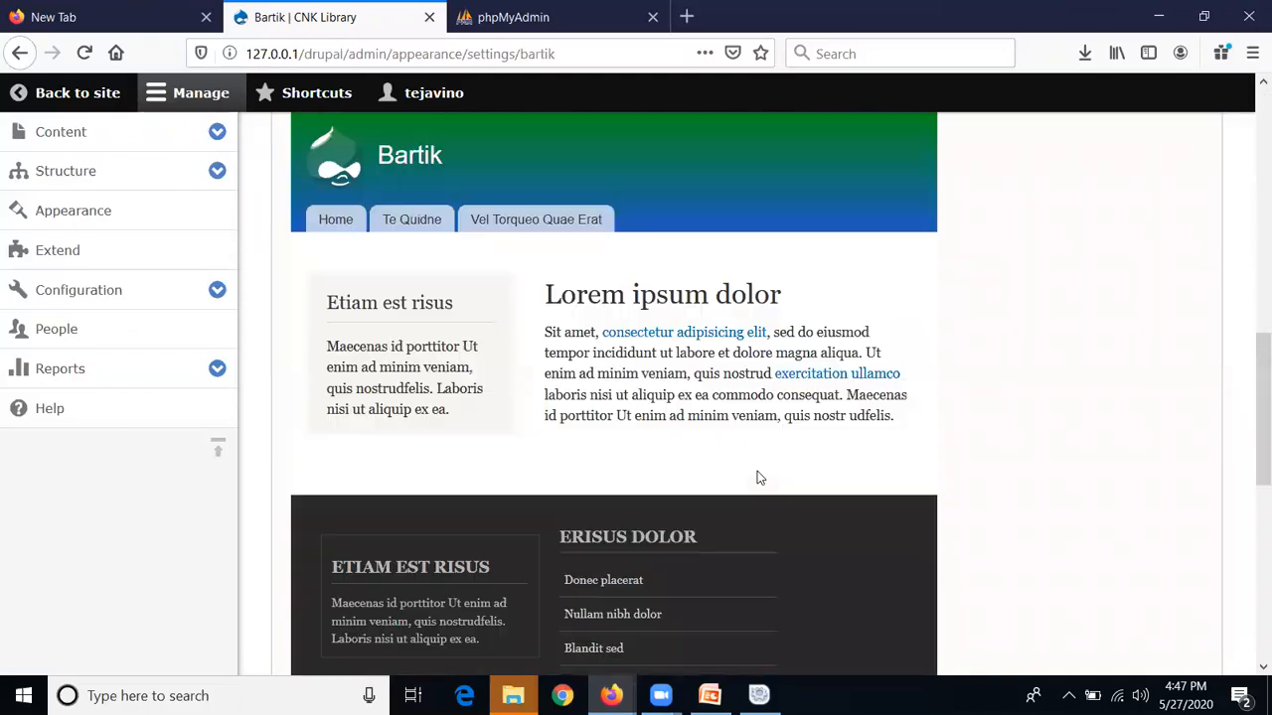
{"action": "scroll", "coordinate": [757, 478], "scroll_direction": "down", "scroll_amount": 2}
{"action": "left_click", "coordinate": [416, 571]}
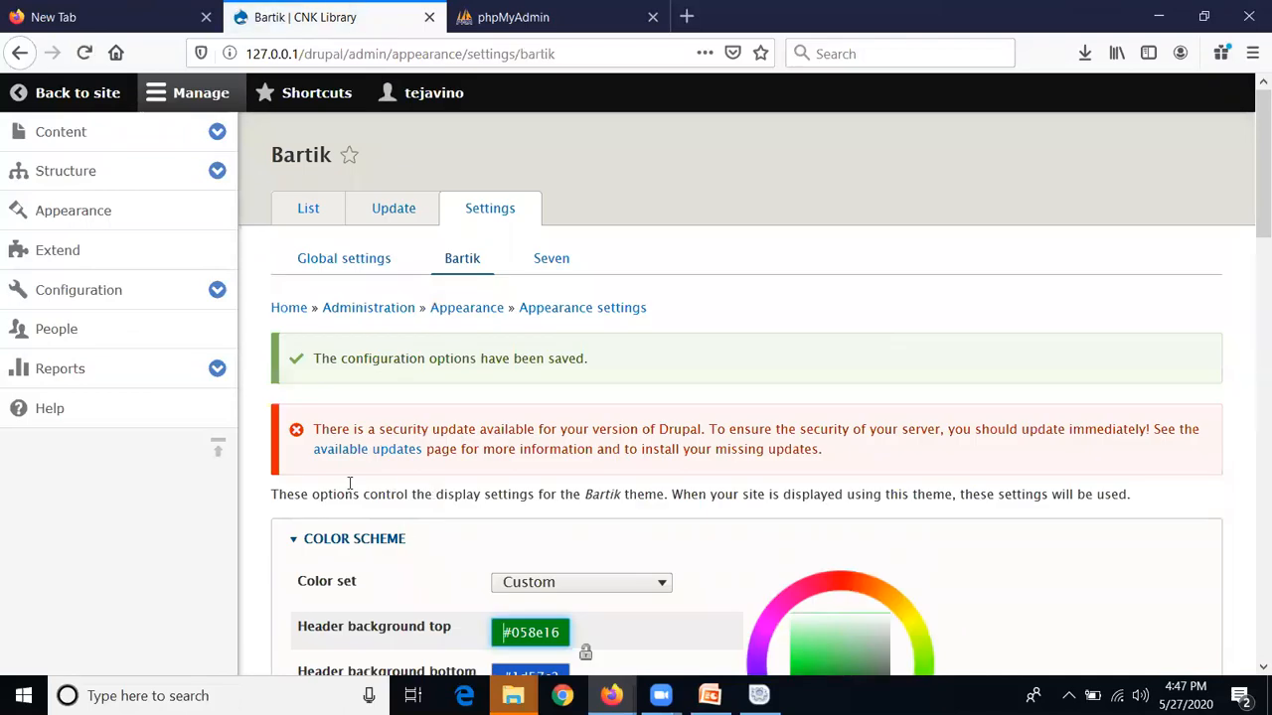
Visit the public About page, inspect its address, then open the Contact Us feedback form
{"action": "left_click", "coordinate": [86, 104]}
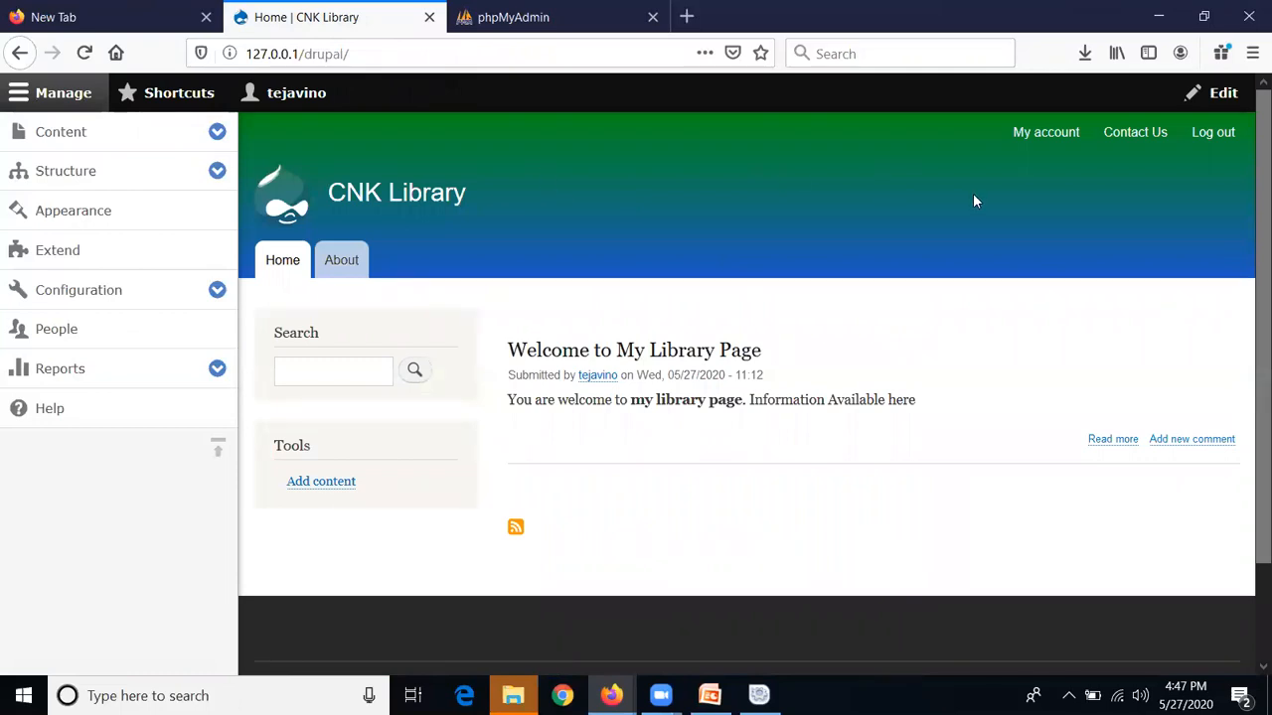
{"action": "left_click", "coordinate": [339, 262]}
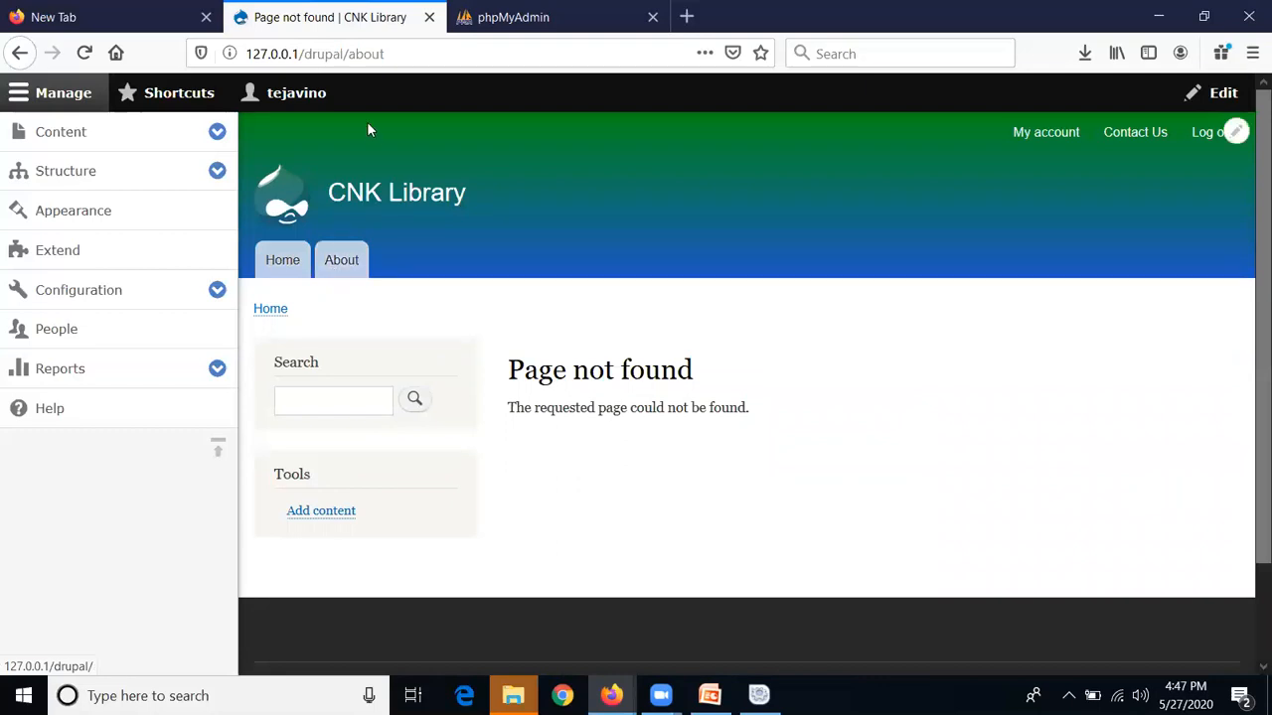
{"action": "left_click", "coordinate": [375, 55]}
{"action": "double_click", "coordinate": [373, 55]}
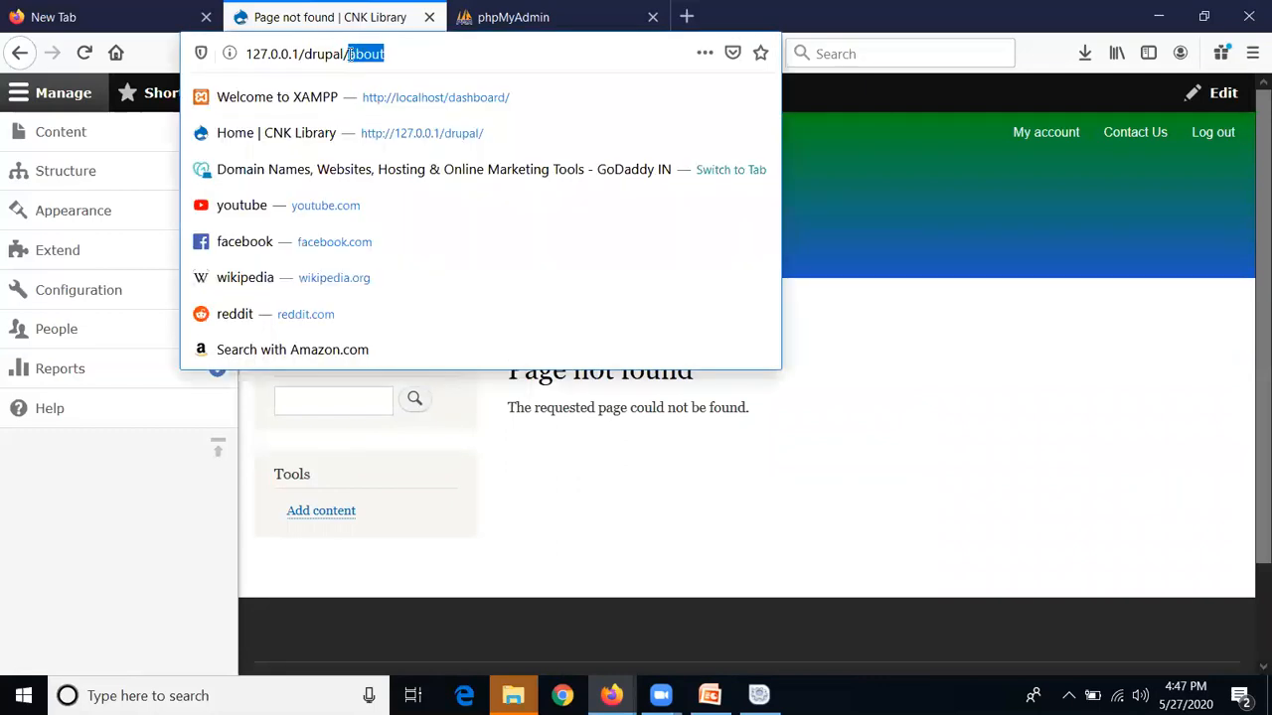
{"action": "left_click", "coordinate": [354, 60]}
{"action": "left_click", "coordinate": [889, 198]}
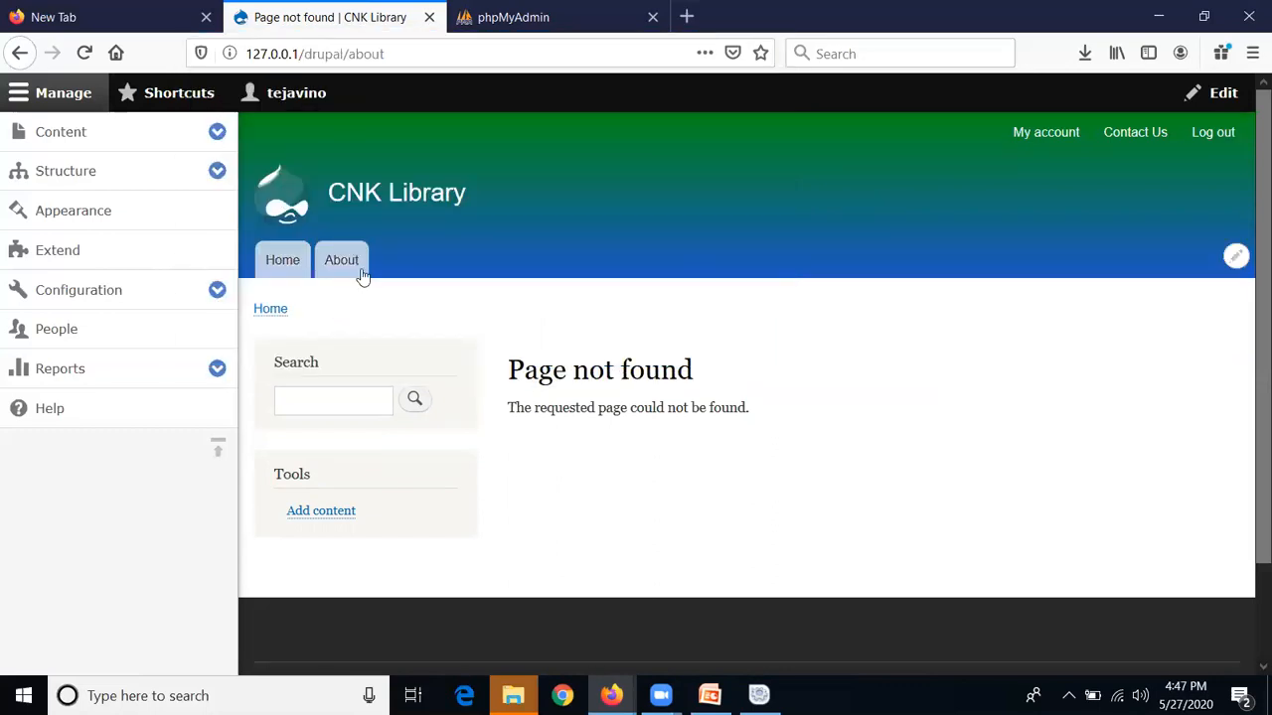
{"action": "left_click", "coordinate": [403, 54]}
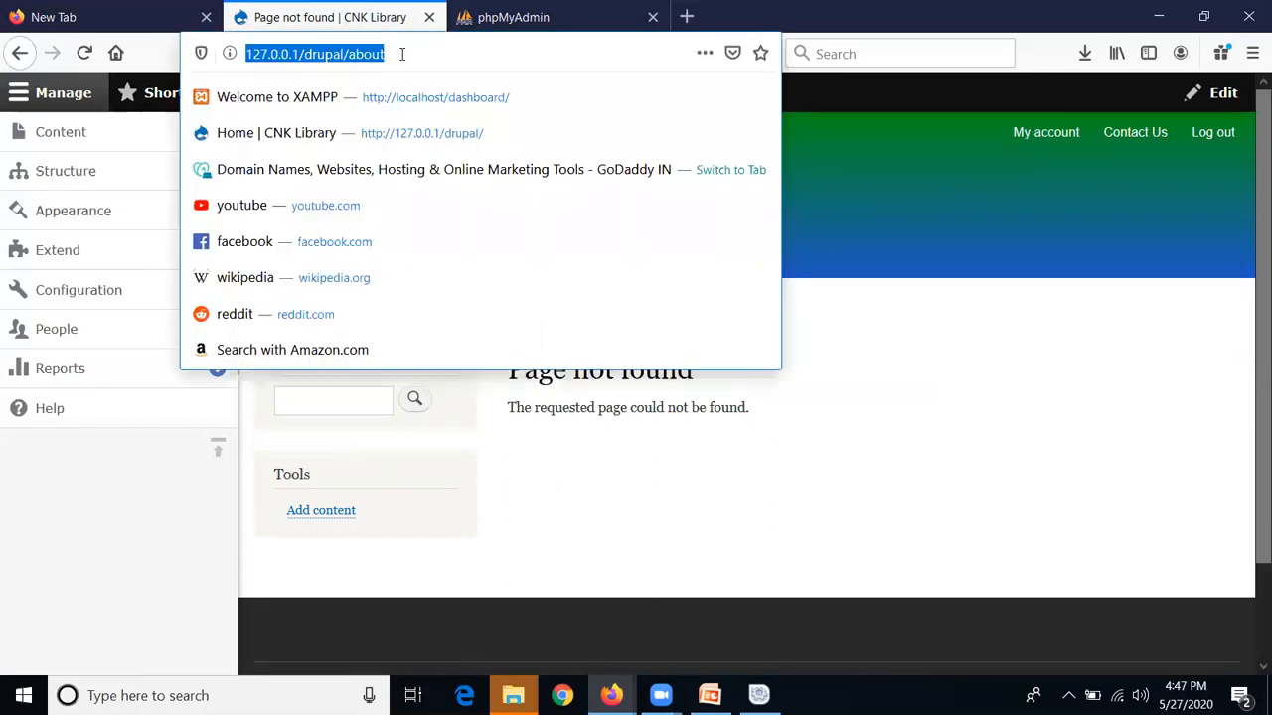
{"action": "left_click", "coordinate": [915, 177]}
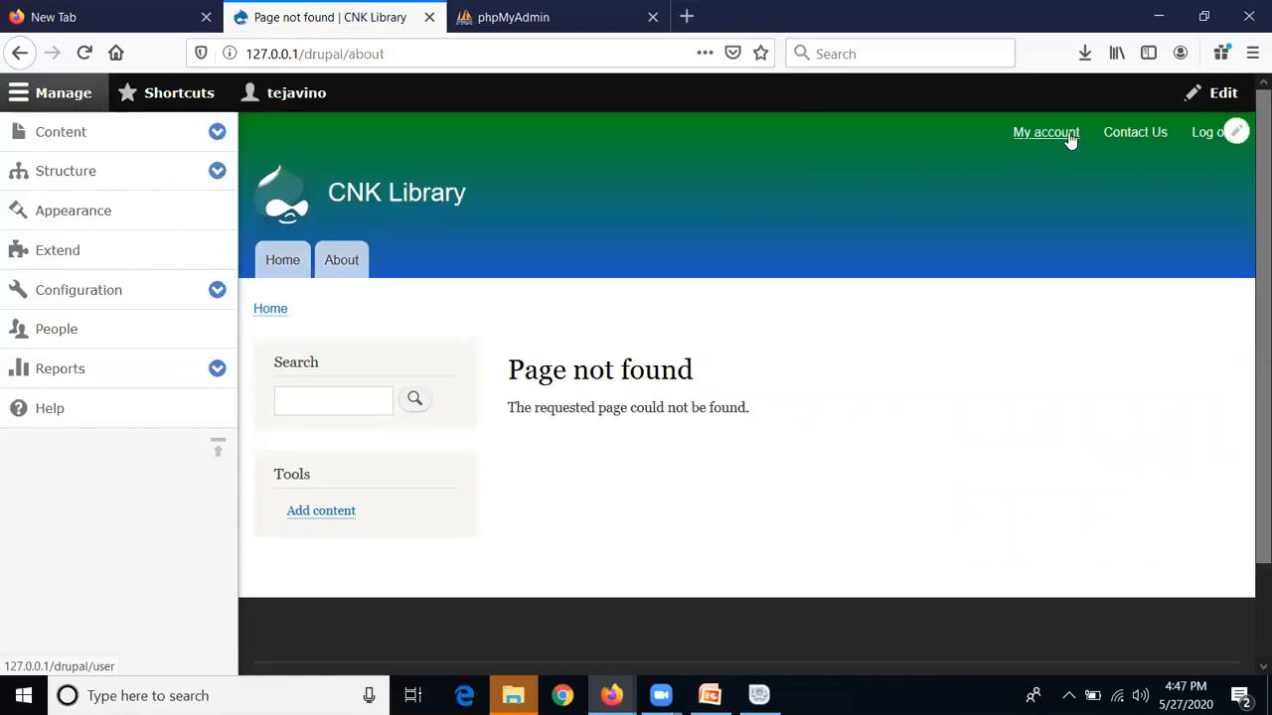
{"action": "left_click", "coordinate": [1126, 140]}
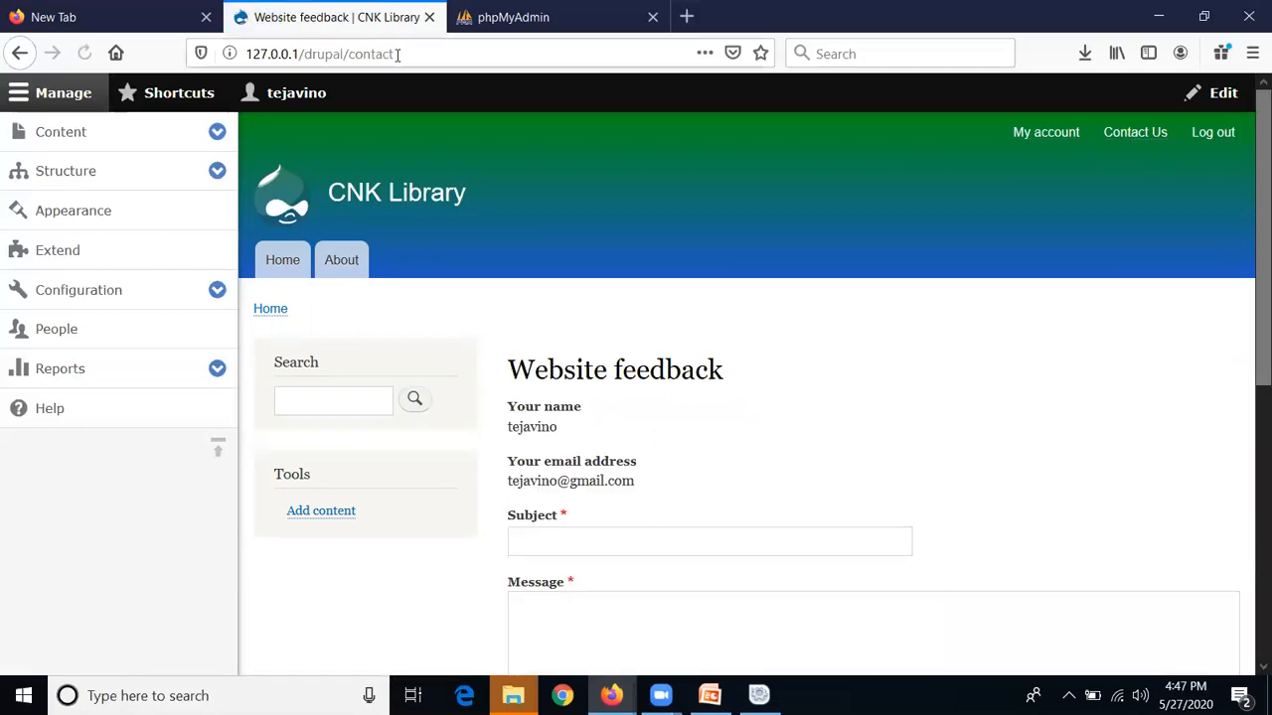
{"action": "left_click_drag", "start_coordinate": [397, 55], "coordinate": [346, 42]}
{"action": "left_click", "coordinate": [914, 164]}
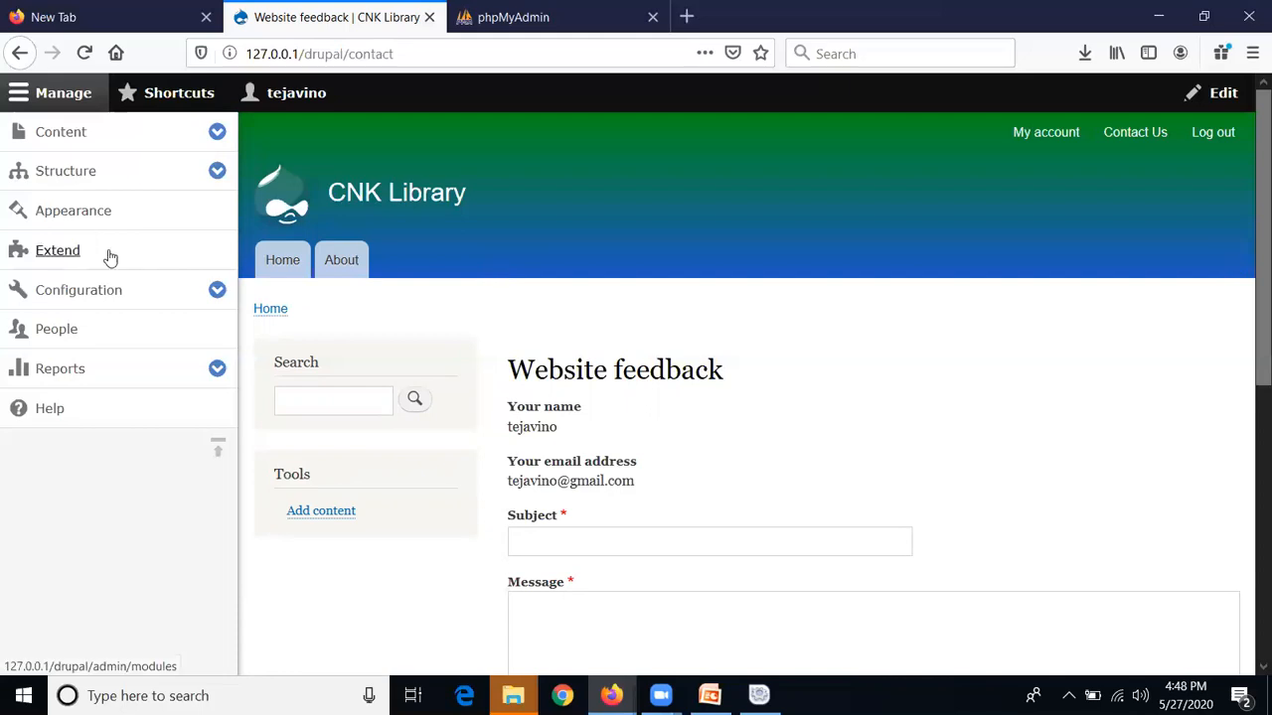
Open the Extend module list and expand Configuration > People in the admin sidebar
{"action": "left_click", "coordinate": [58, 250]}
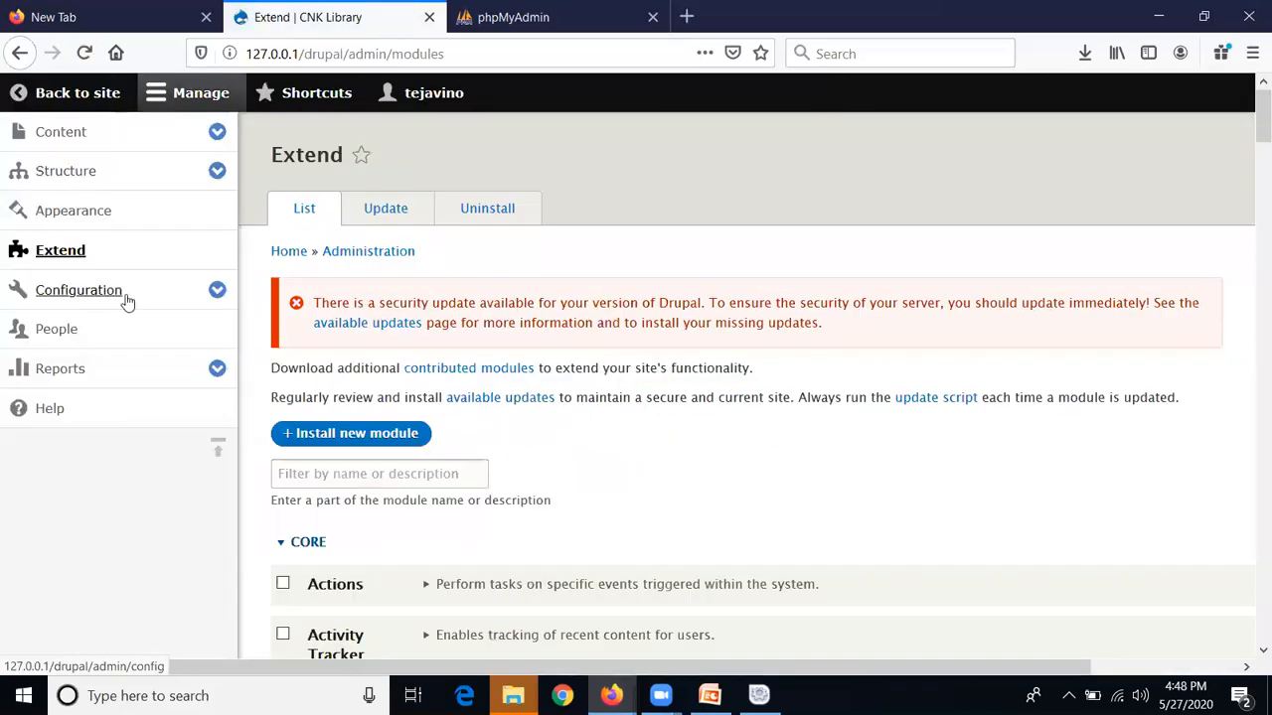
{"action": "left_click", "coordinate": [217, 291]}
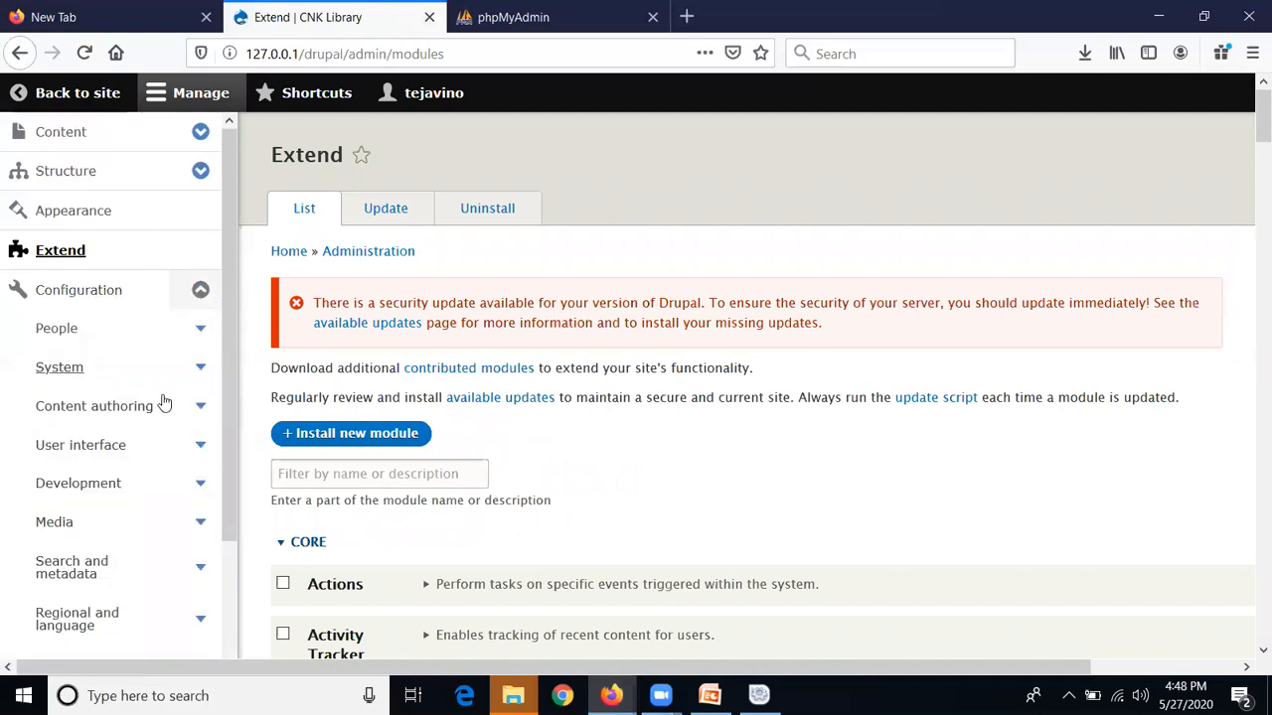
{"action": "left_click", "coordinate": [202, 330]}
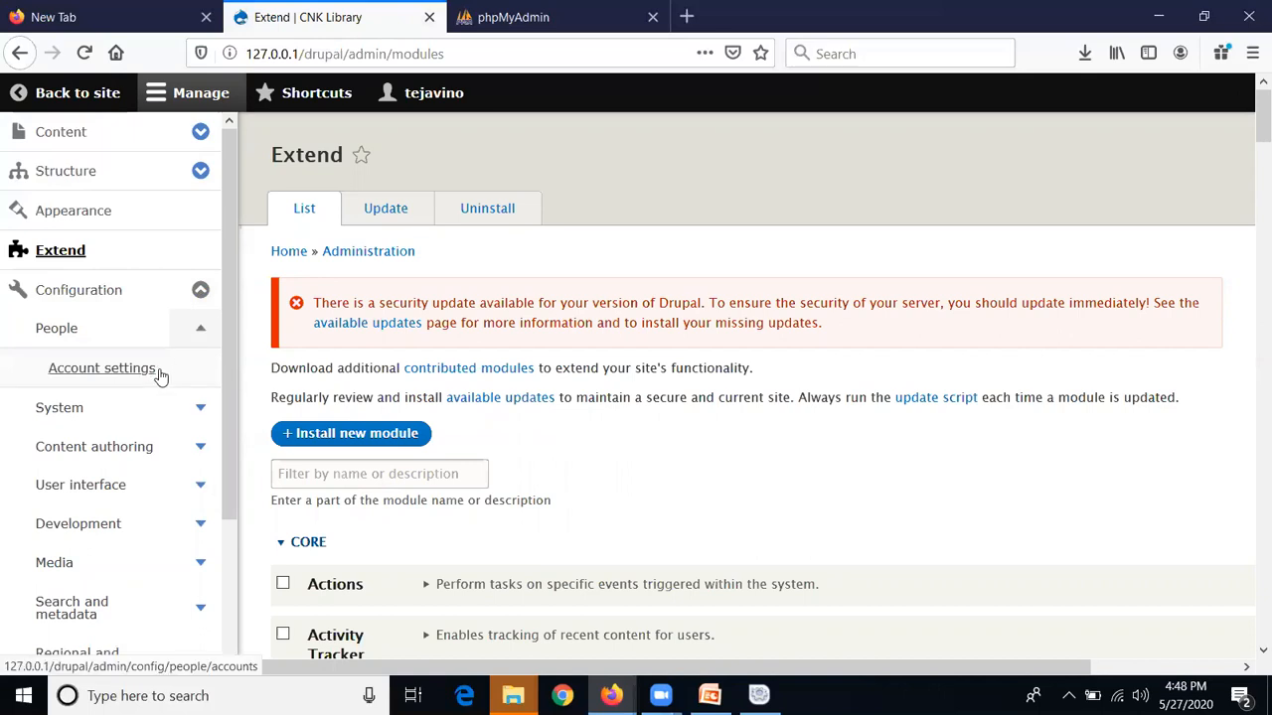
Review the Account settings registration options, including the Notification email address field
{"action": "left_click", "coordinate": [102, 369]}
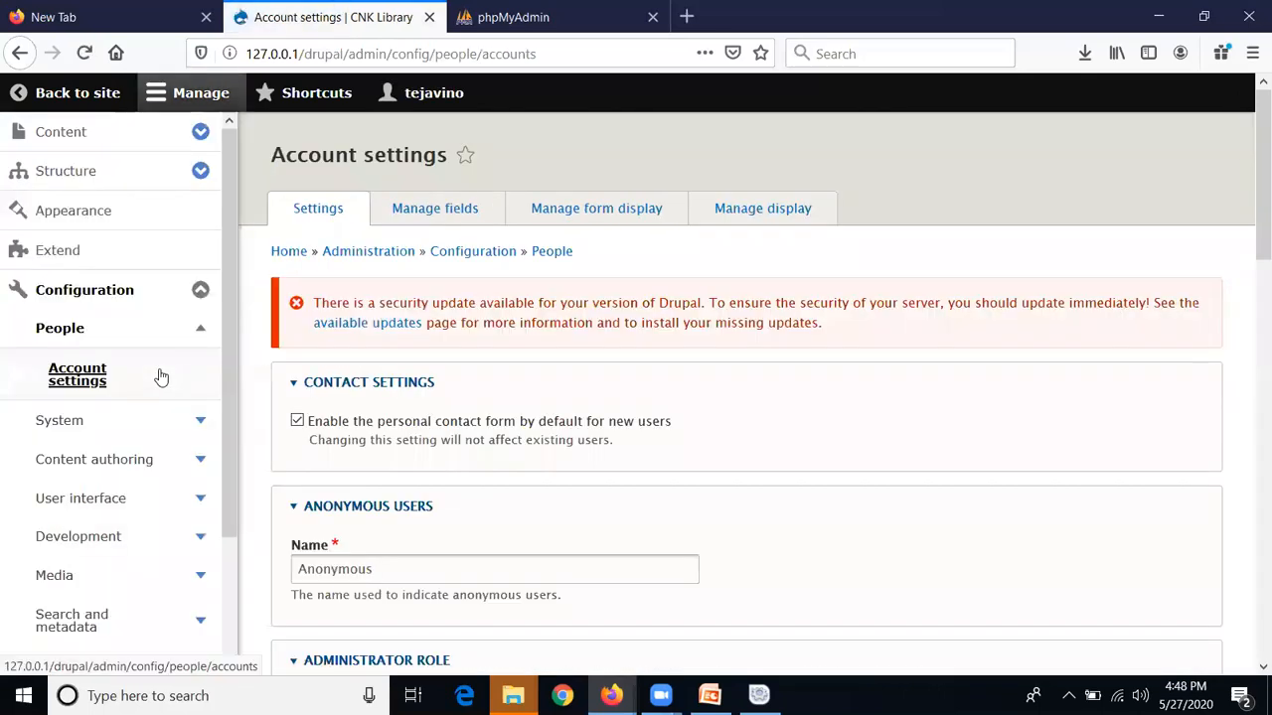
{"action": "scroll", "coordinate": [938, 444], "scroll_direction": "down", "scroll_amount": 5}
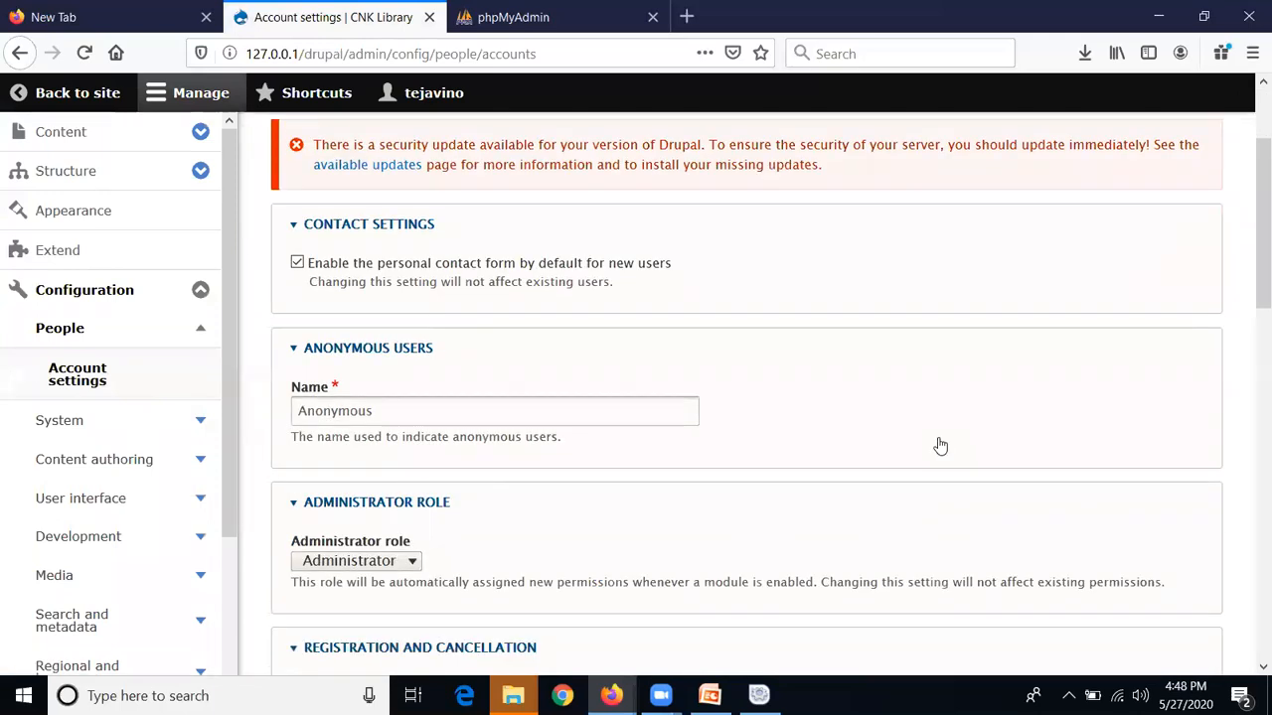
{"action": "scroll", "coordinate": [938, 445], "scroll_direction": "down", "scroll_amount": 2}
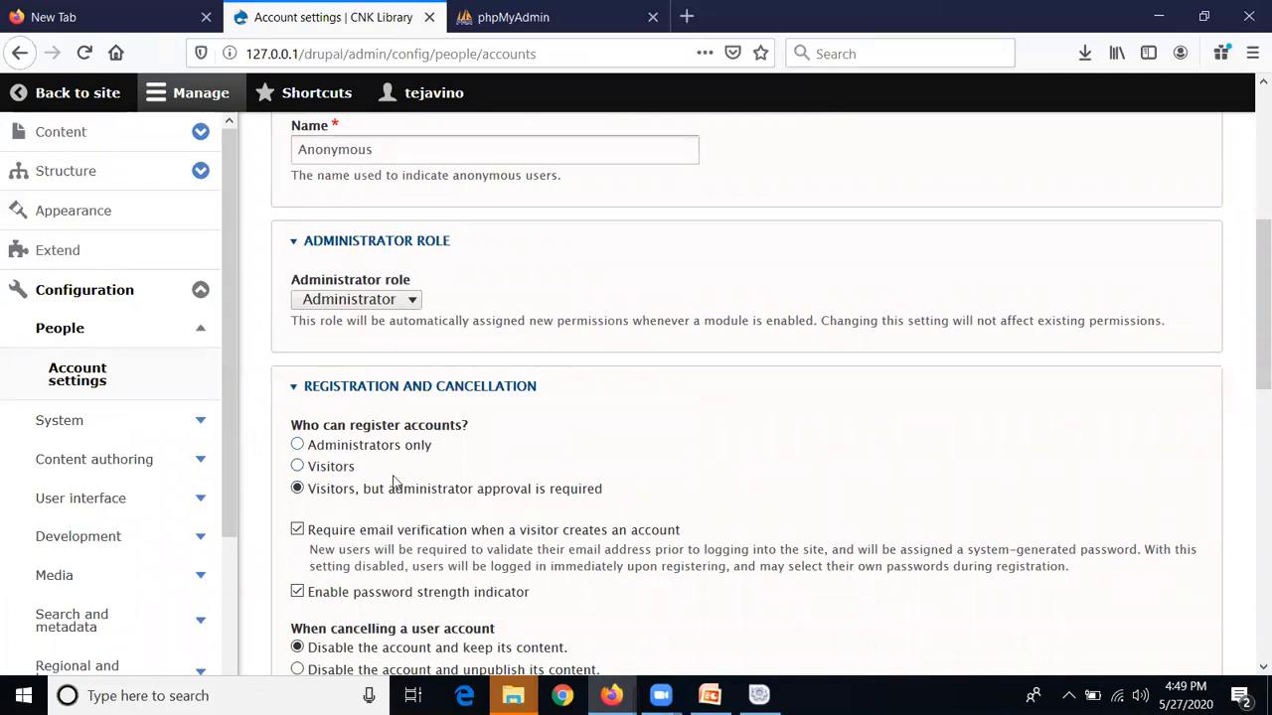
{"action": "scroll", "coordinate": [397, 477], "scroll_direction": "down", "scroll_amount": 3}
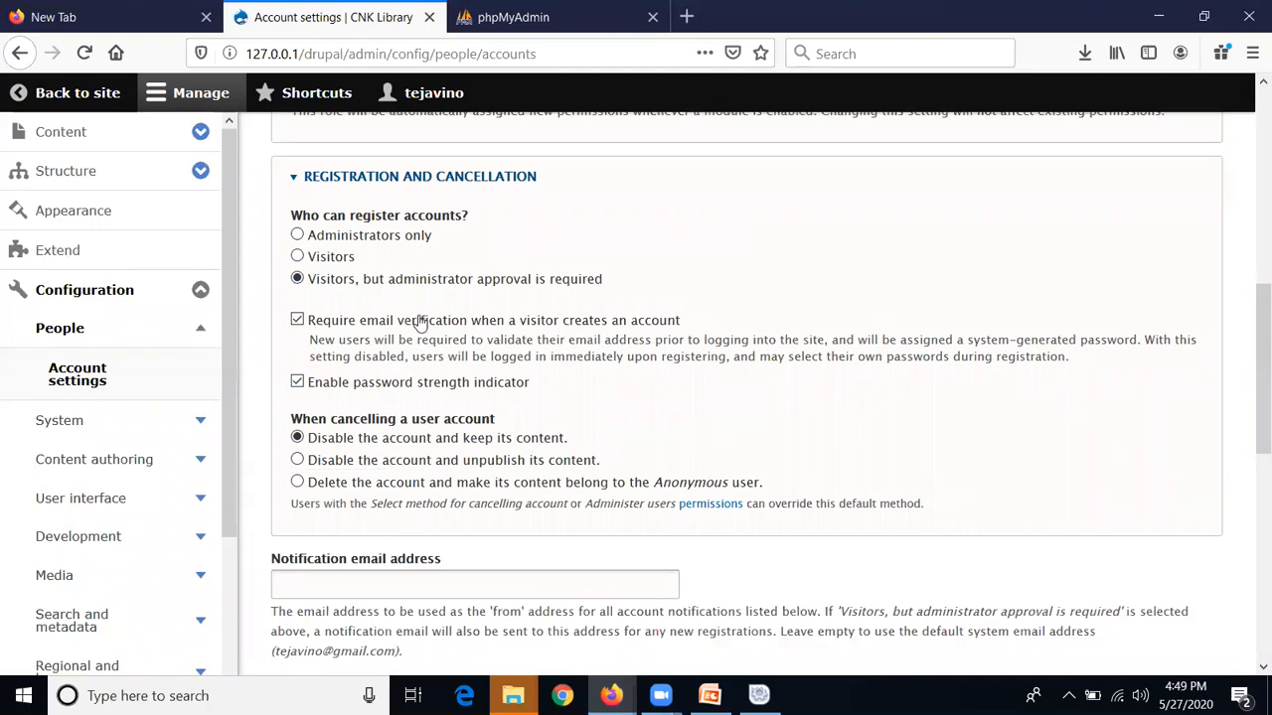
{"action": "scroll", "coordinate": [420, 324], "scroll_direction": "down", "scroll_amount": 3}
{"action": "left_click", "coordinate": [384, 374]}
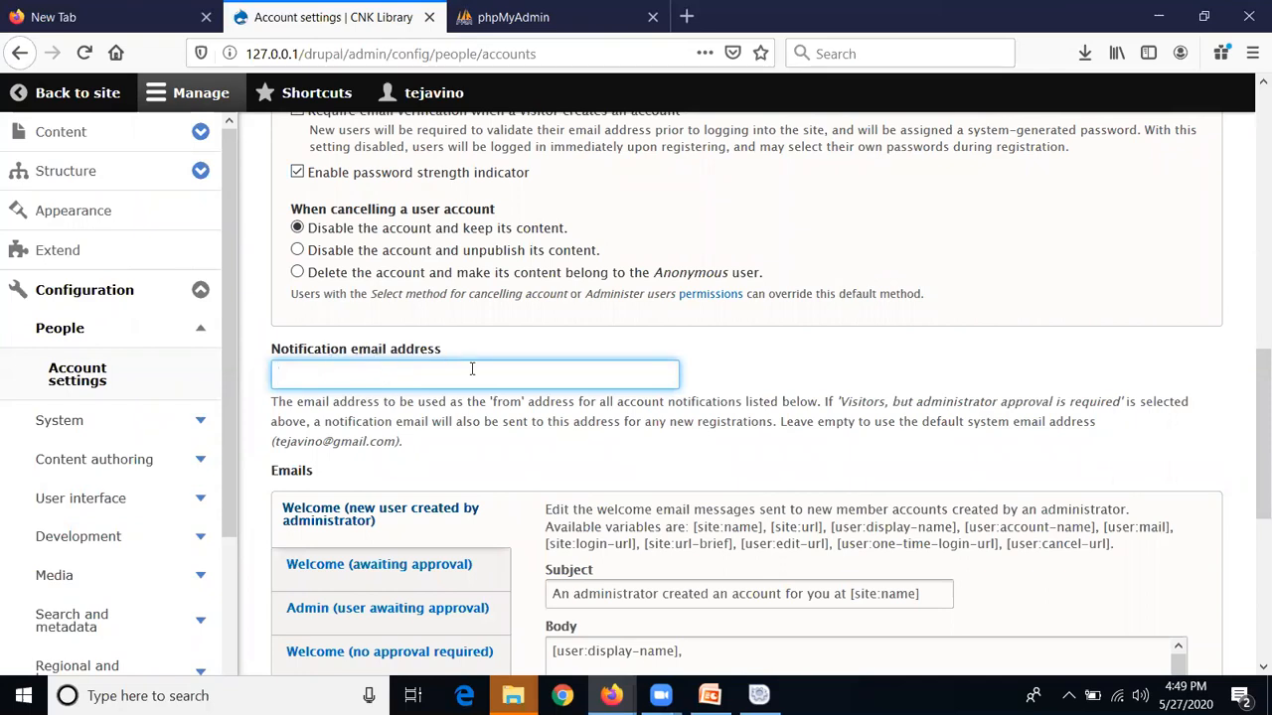
{"action": "scroll", "coordinate": [471, 367], "scroll_direction": "down", "scroll_amount": 2}
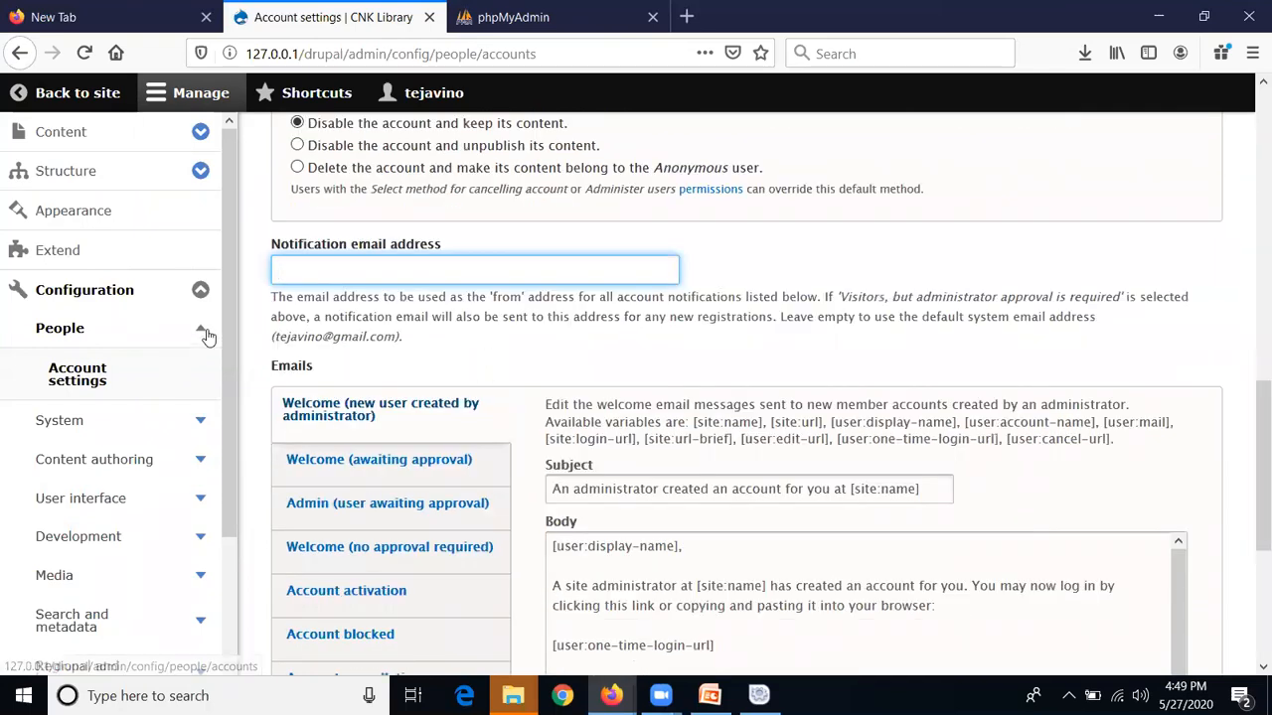
{"action": "scroll", "coordinate": [171, 476], "scroll_direction": "down", "scroll_amount": 3}
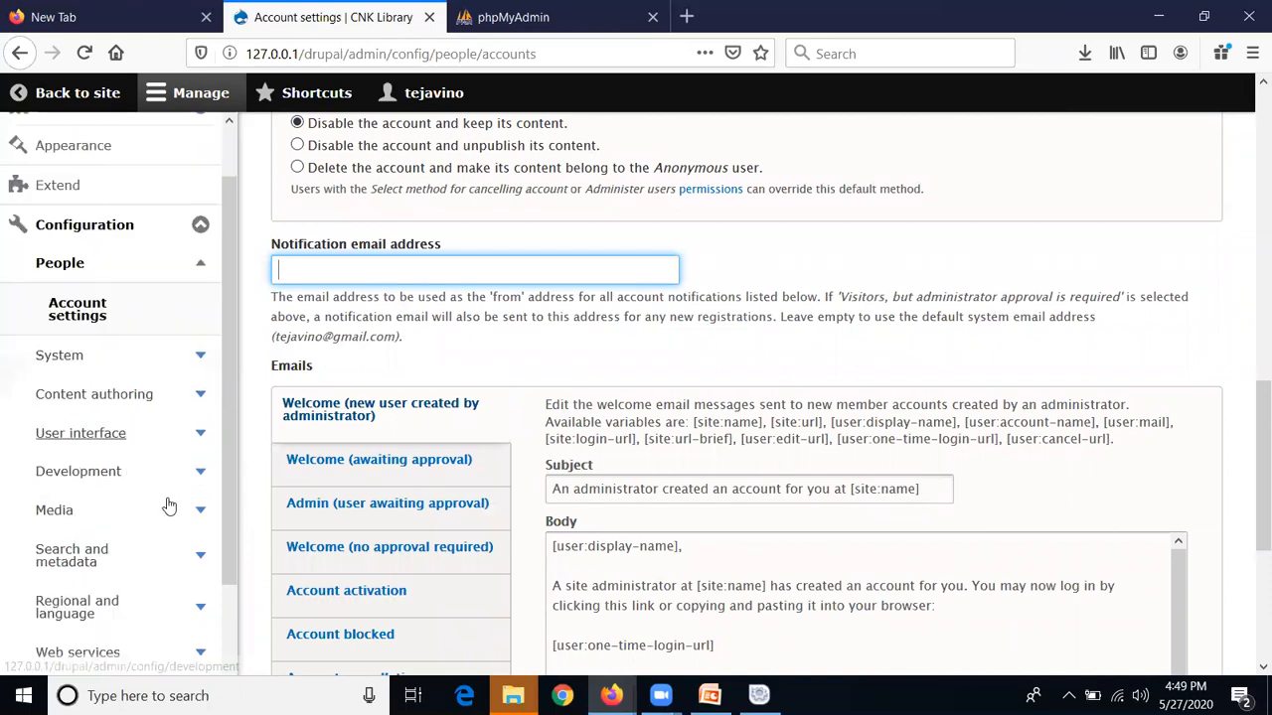
{"action": "scroll", "coordinate": [179, 369], "scroll_direction": "up", "scroll_amount": 3}
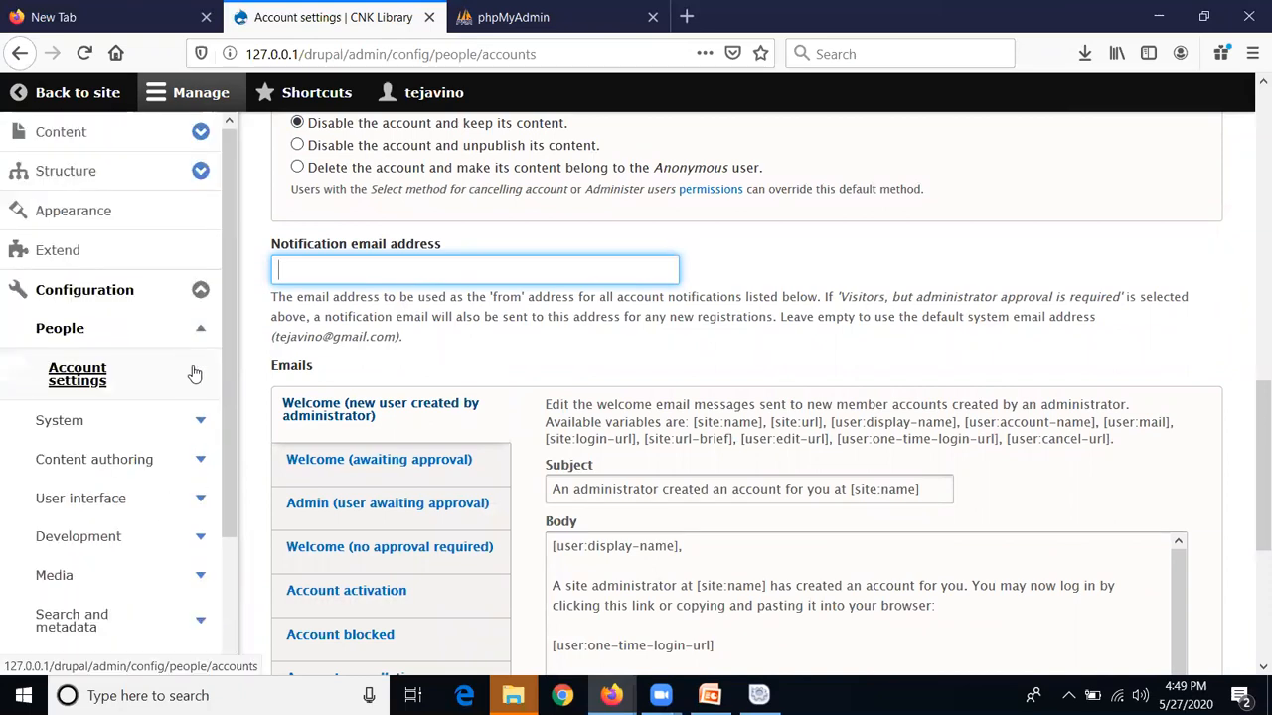
Collapse the Configuration menu and go to the People user list
{"action": "left_click", "coordinate": [199, 329]}
{"action": "left_click", "coordinate": [201, 291]}
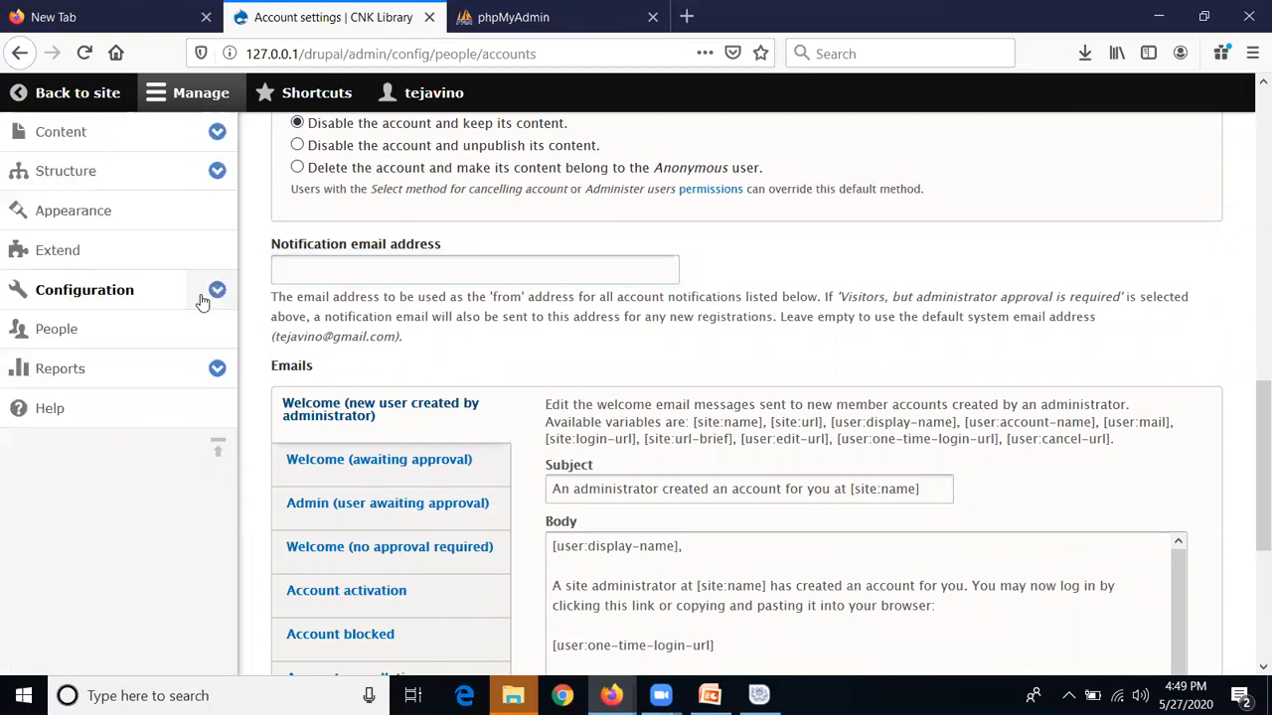
{"action": "left_click", "coordinate": [181, 346]}
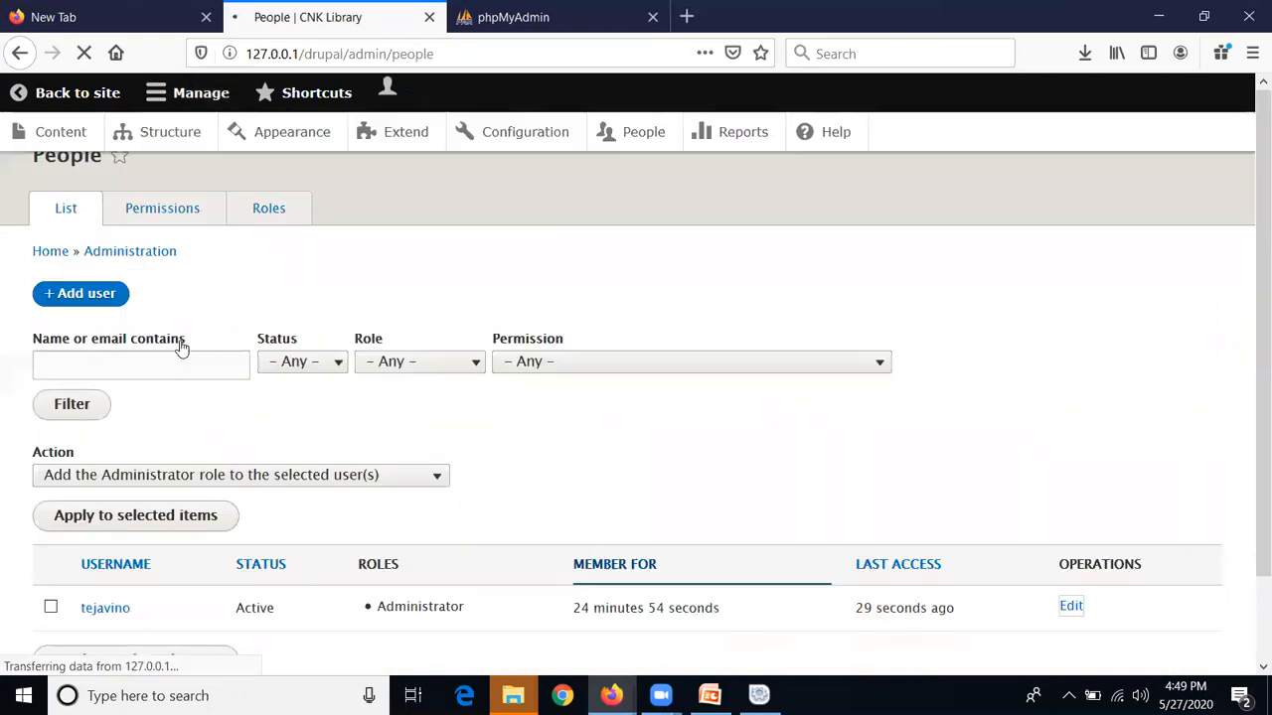
Start a new account via + Add user and place the cursor in Email address
{"action": "scroll", "coordinate": [648, 300], "scroll_direction": "down", "scroll_amount": 2}
{"action": "scroll", "coordinate": [648, 300], "scroll_direction": "down", "scroll_amount": 1}
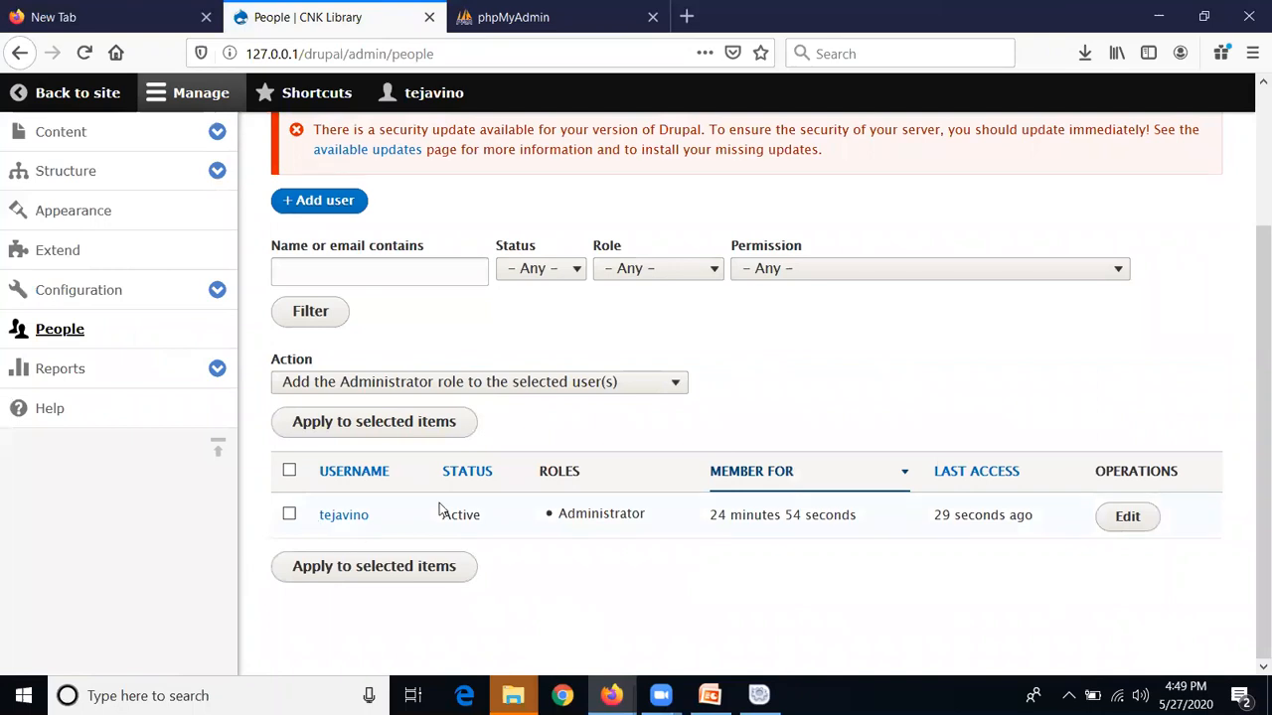
{"action": "left_click", "coordinate": [347, 205]}
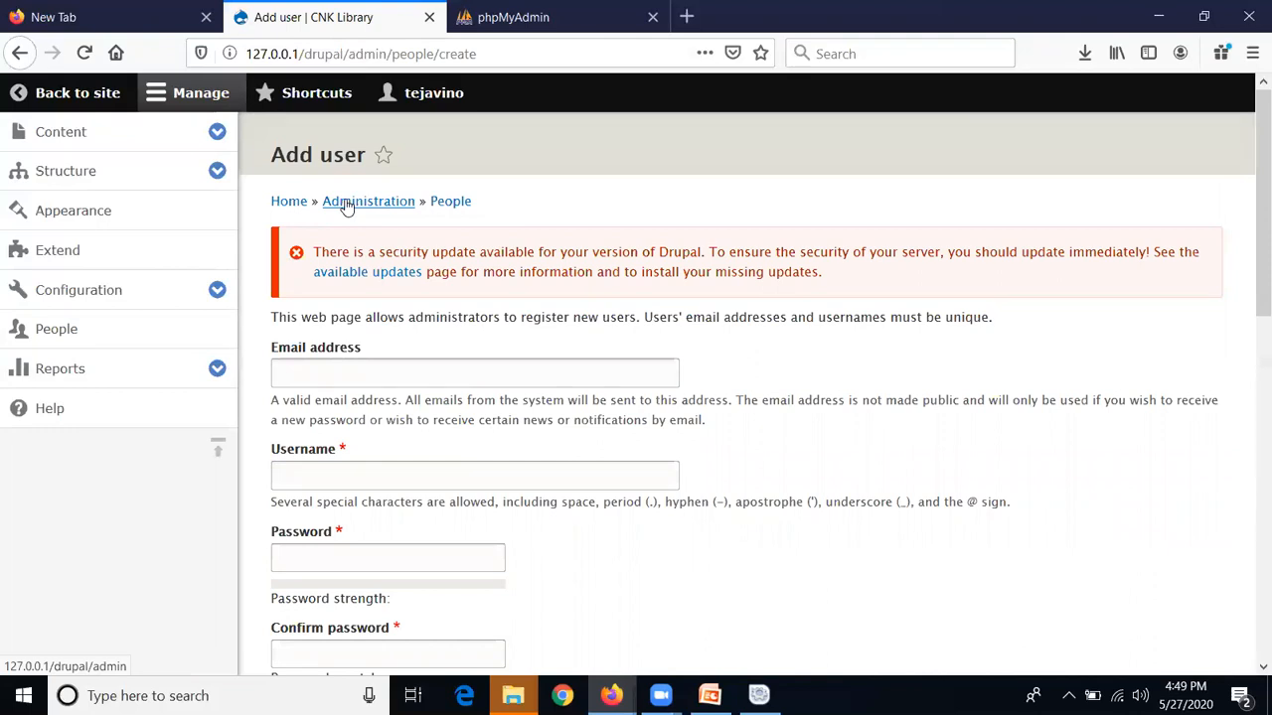
{"action": "left_click", "coordinate": [396, 377]}
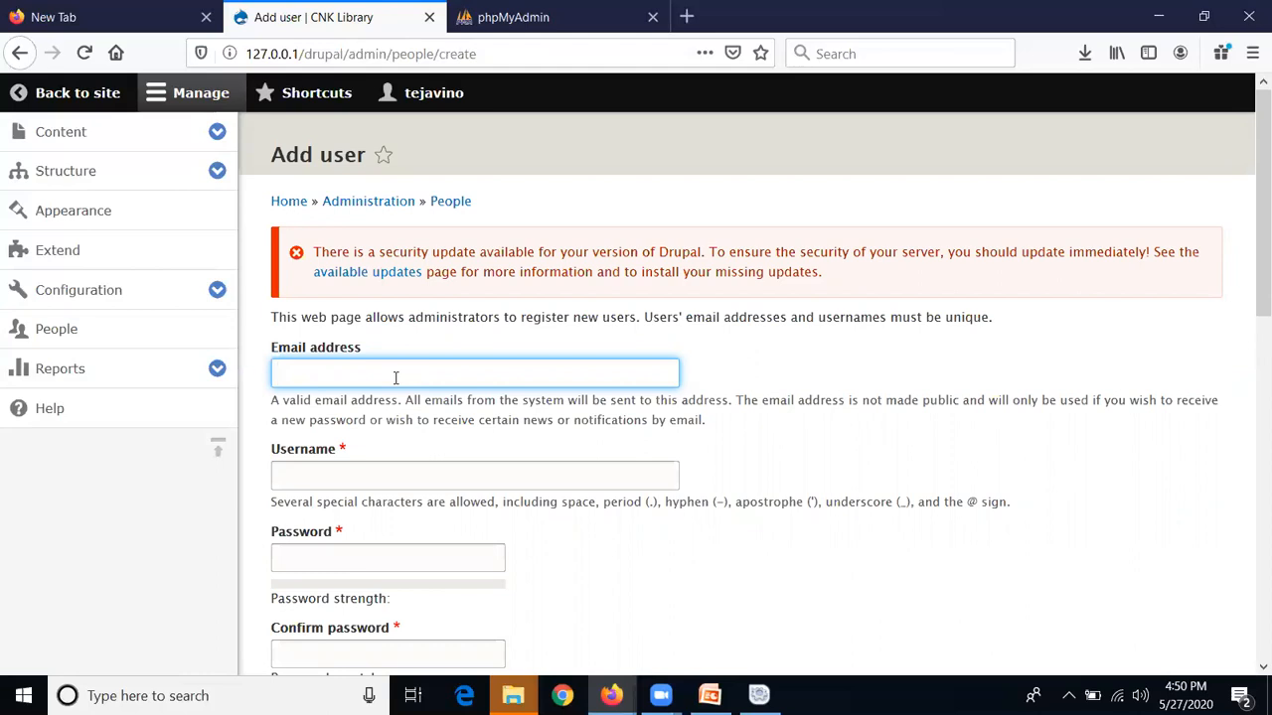
Enter the new user's email address and the username User1
{"action": "type", "text": "te"}
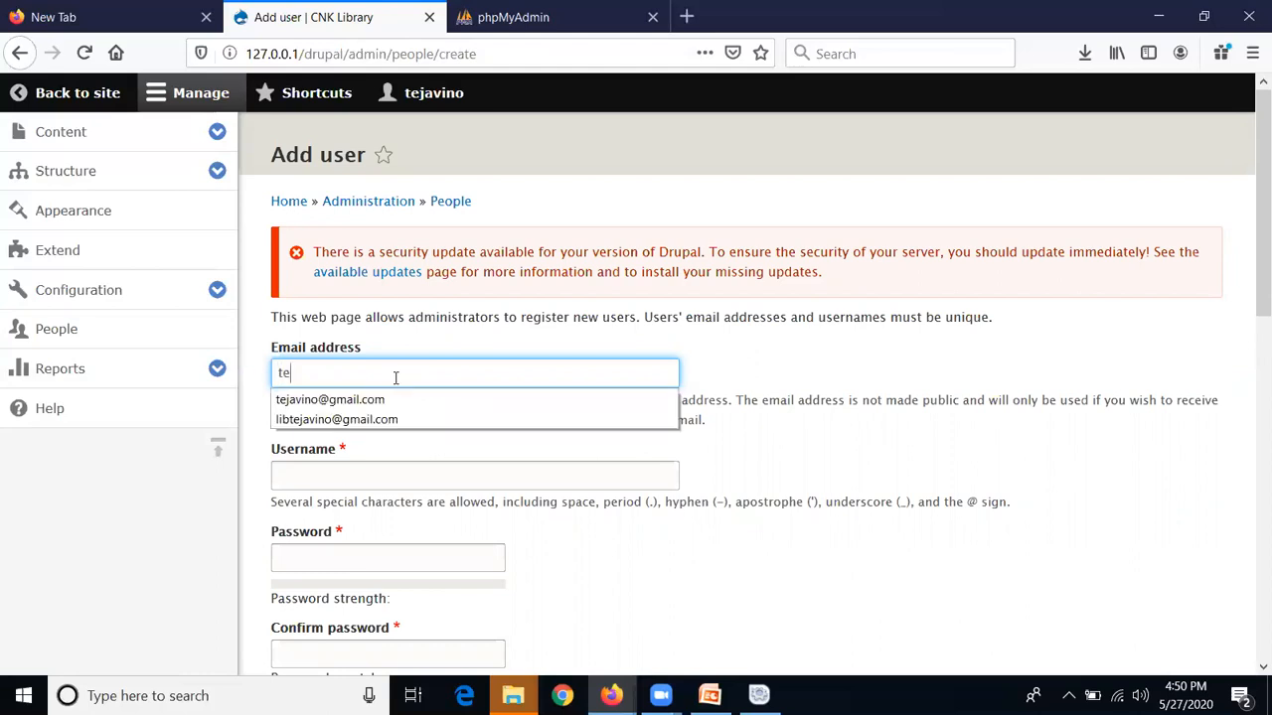
{"action": "left_click", "coordinate": [420, 420]}
{"action": "left_click", "coordinate": [370, 466]}
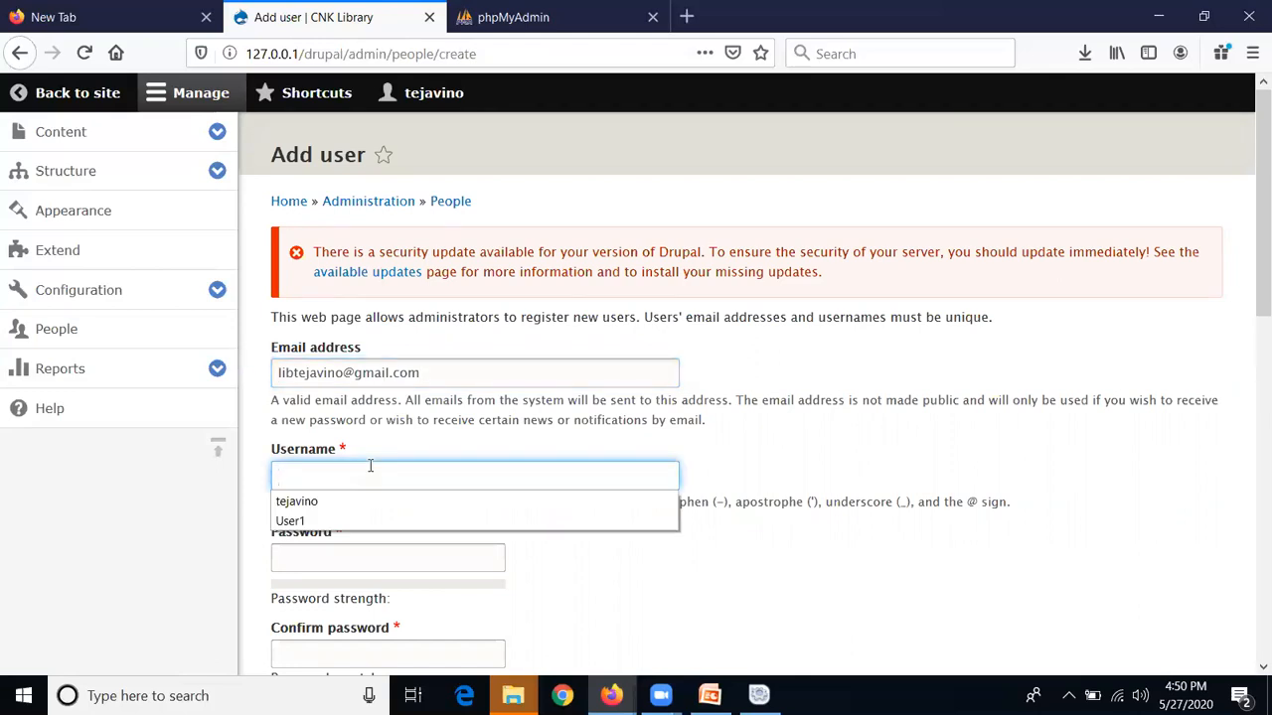
{"action": "left_click", "coordinate": [398, 521]}
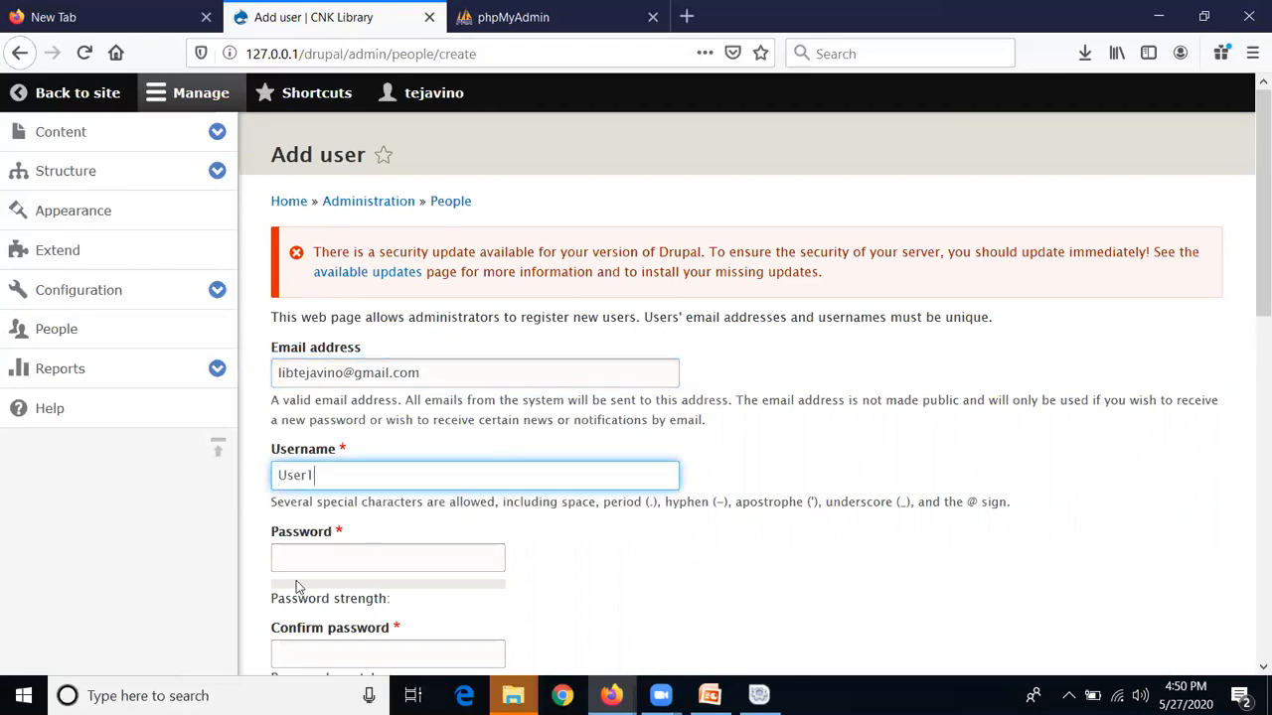
Enter the password and confirm it until 'Passwords match: yes' appears
{"action": "left_click", "coordinate": [301, 560]}
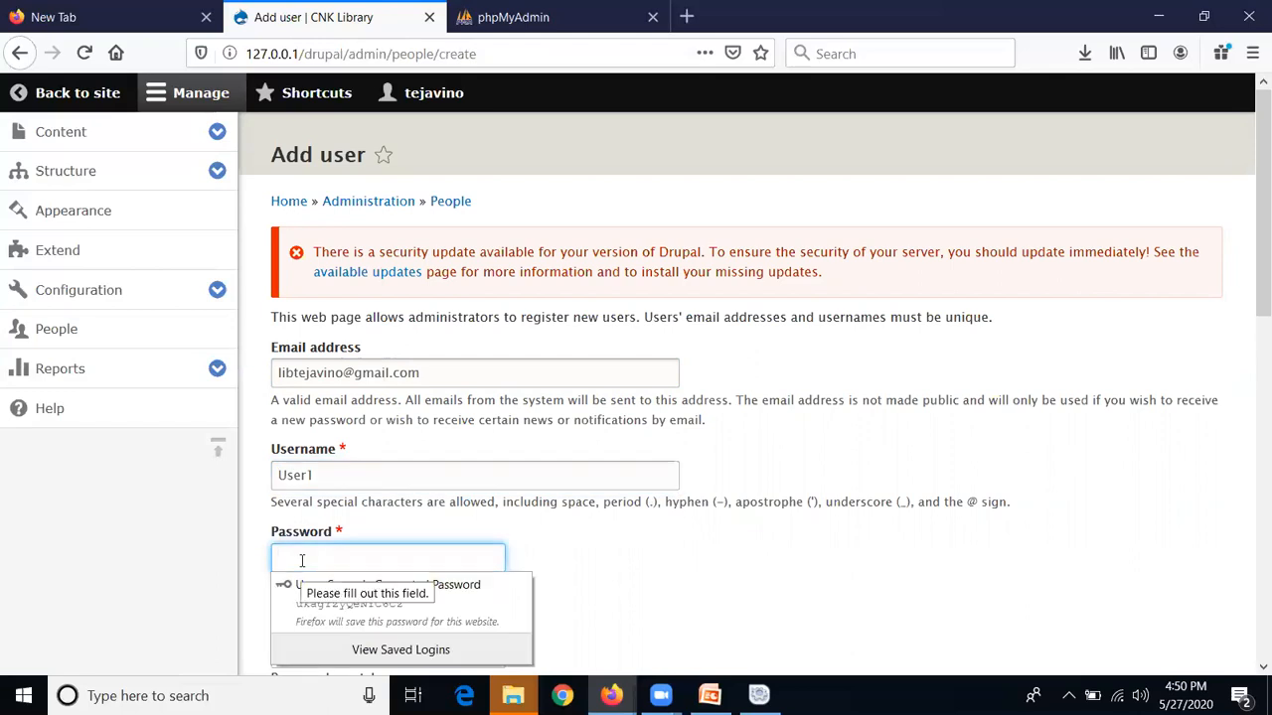
{"action": "type", "text": "●●●●●●●●"}
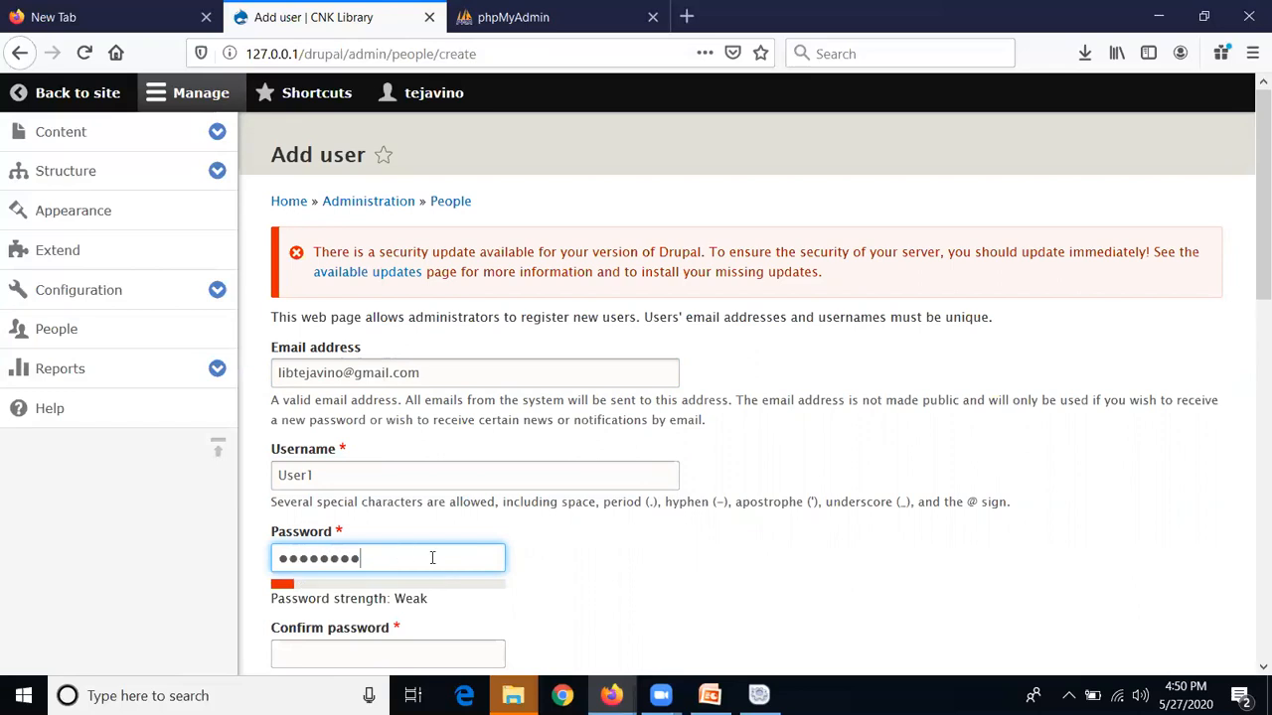
{"action": "key", "text": "ctrl+a"}
{"action": "type", "text": "●●●●●●●●"}
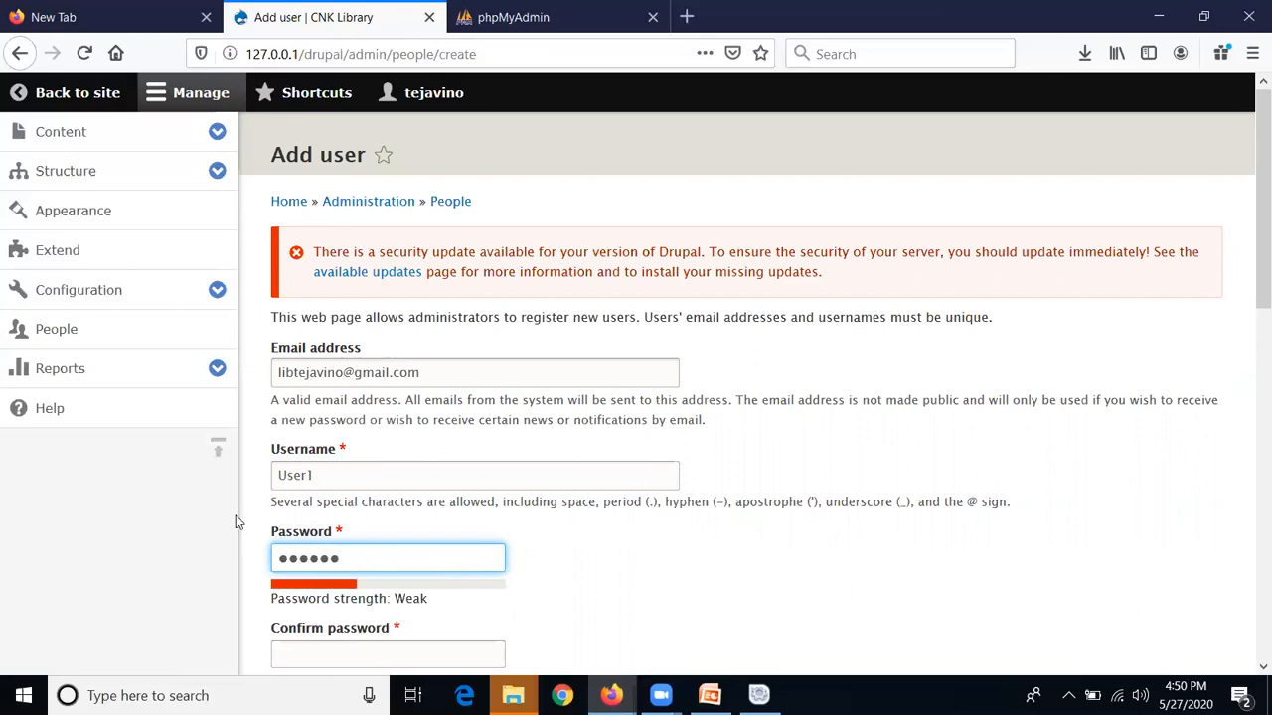
{"action": "scroll", "coordinate": [238, 520], "scroll_direction": "down", "scroll_amount": 2}
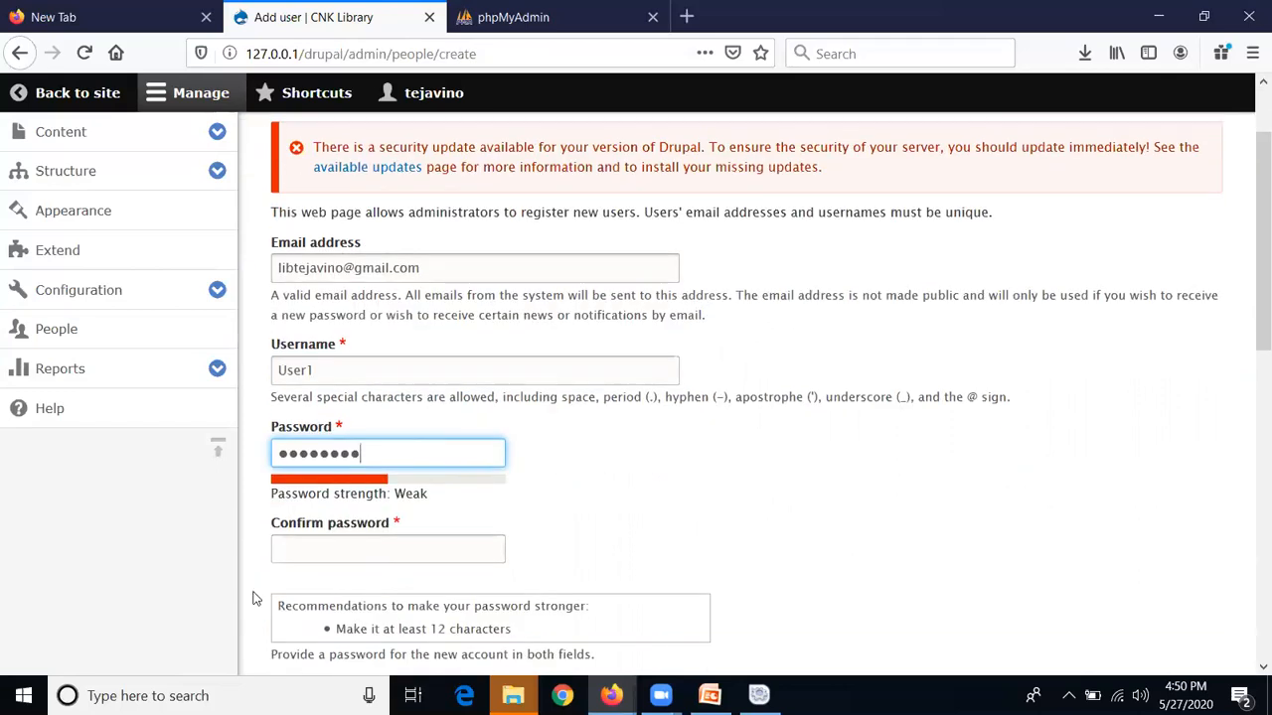
{"action": "left_click", "coordinate": [287, 553]}
{"action": "type", "text": "●●●"}
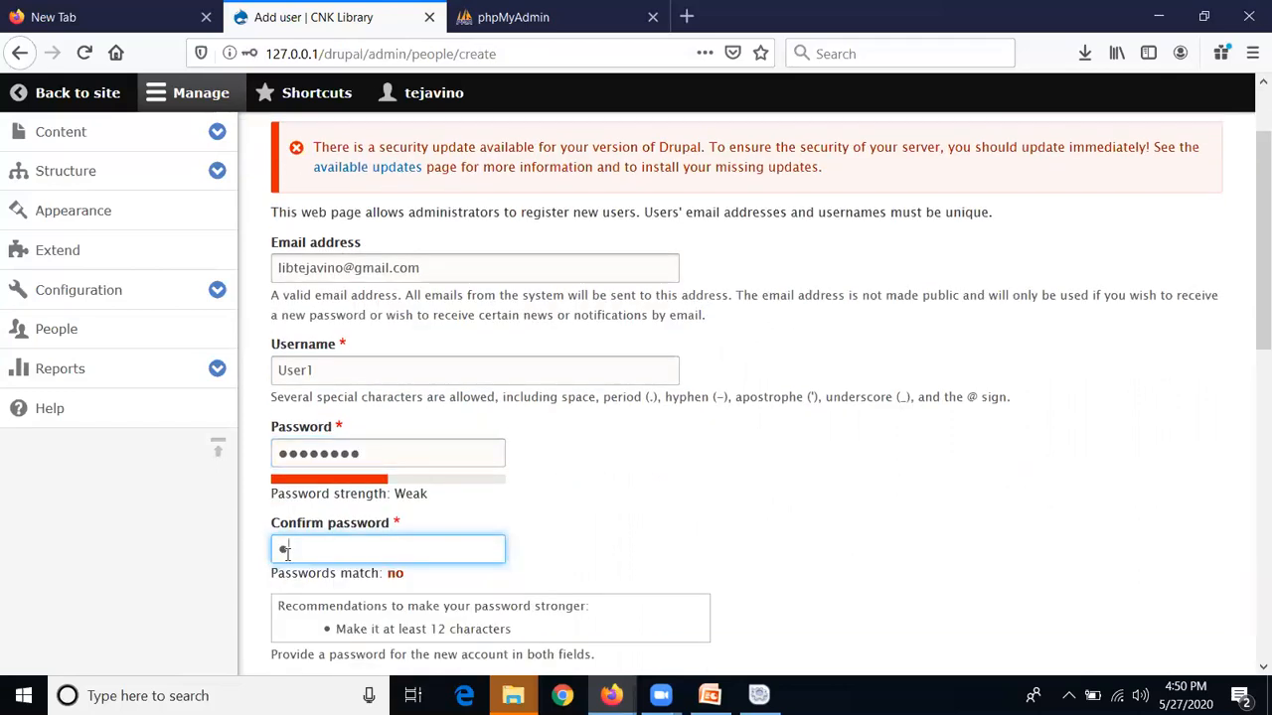
{"action": "type", "text": "●●●"}
{"action": "key", "text": "BackSpace"}
{"action": "type", "text": "●●●"}
{"action": "left_click", "coordinate": [621, 533]}
{"action": "left_click_drag", "start_coordinate": [1250, 241], "coordinate": [1250, 427]}
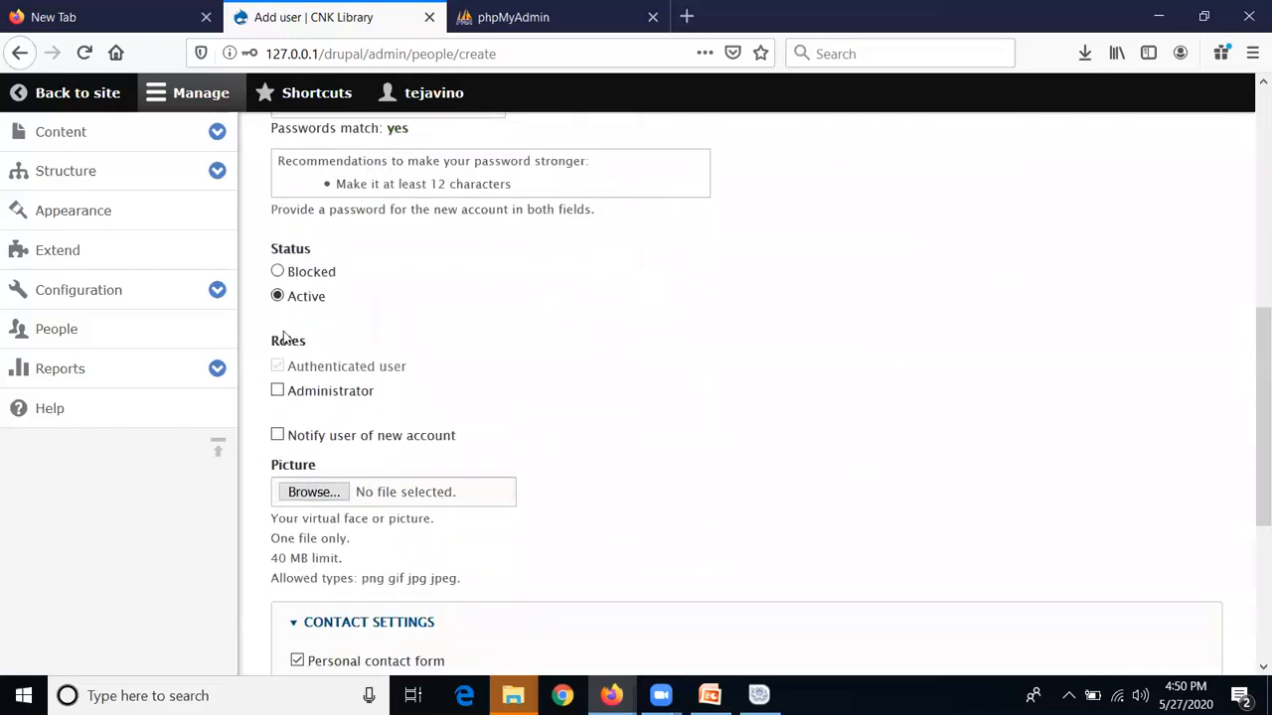
Grant User1 the Administrator role, create the account, and decline saving the login
{"action": "left_click", "coordinate": [278, 392]}
{"action": "scroll", "coordinate": [686, 335], "scroll_direction": "down", "scroll_amount": 3}
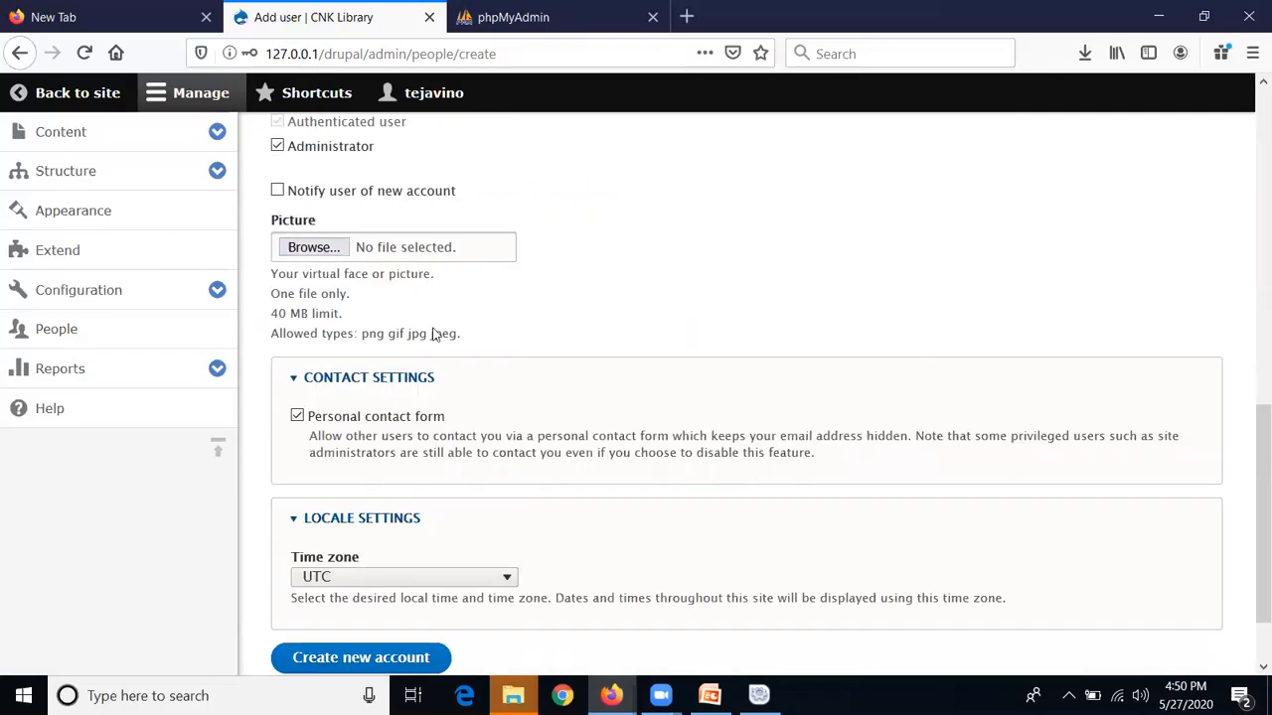
{"action": "scroll", "coordinate": [463, 389], "scroll_direction": "down", "scroll_amount": 2}
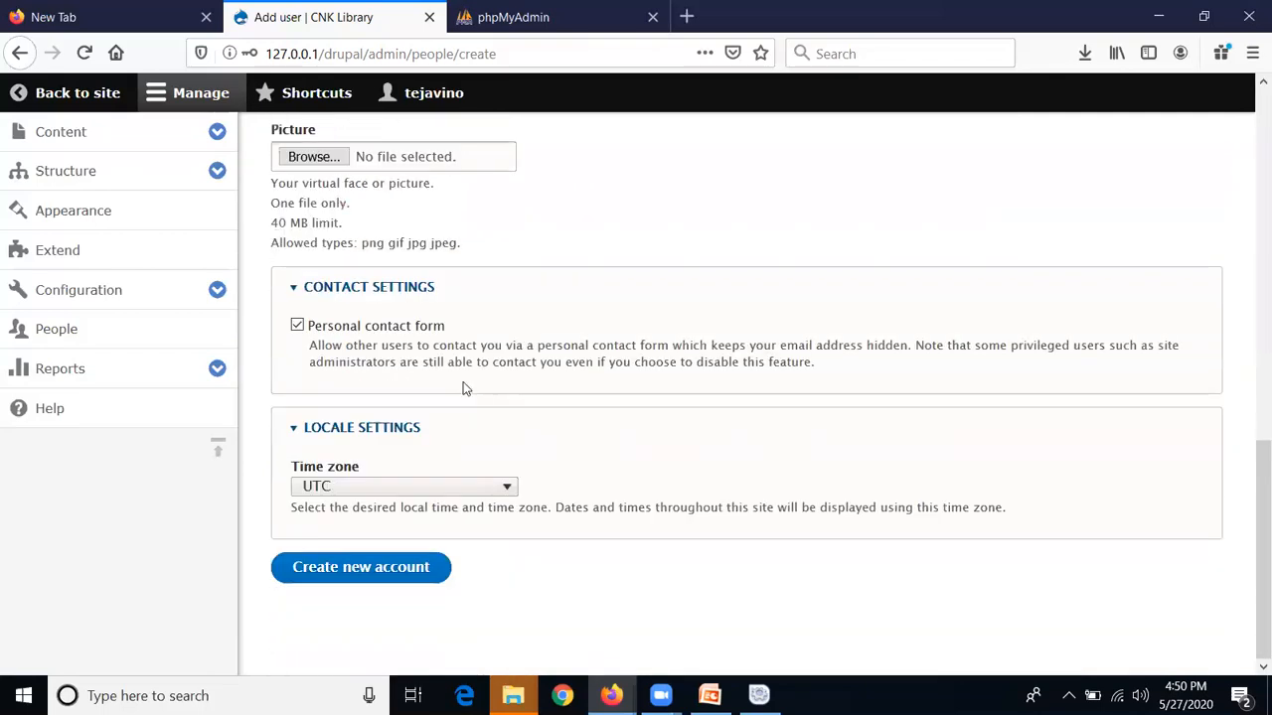
{"action": "left_click", "coordinate": [326, 573]}
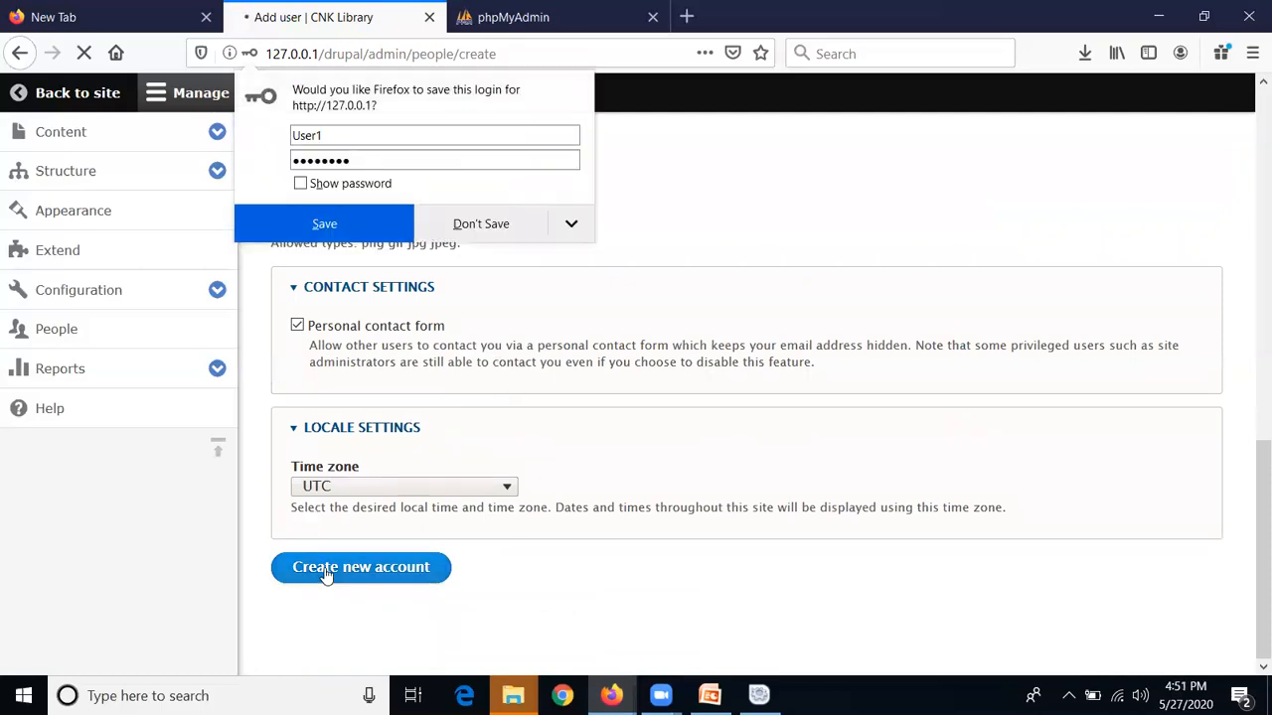
{"action": "left_click", "coordinate": [500, 235]}
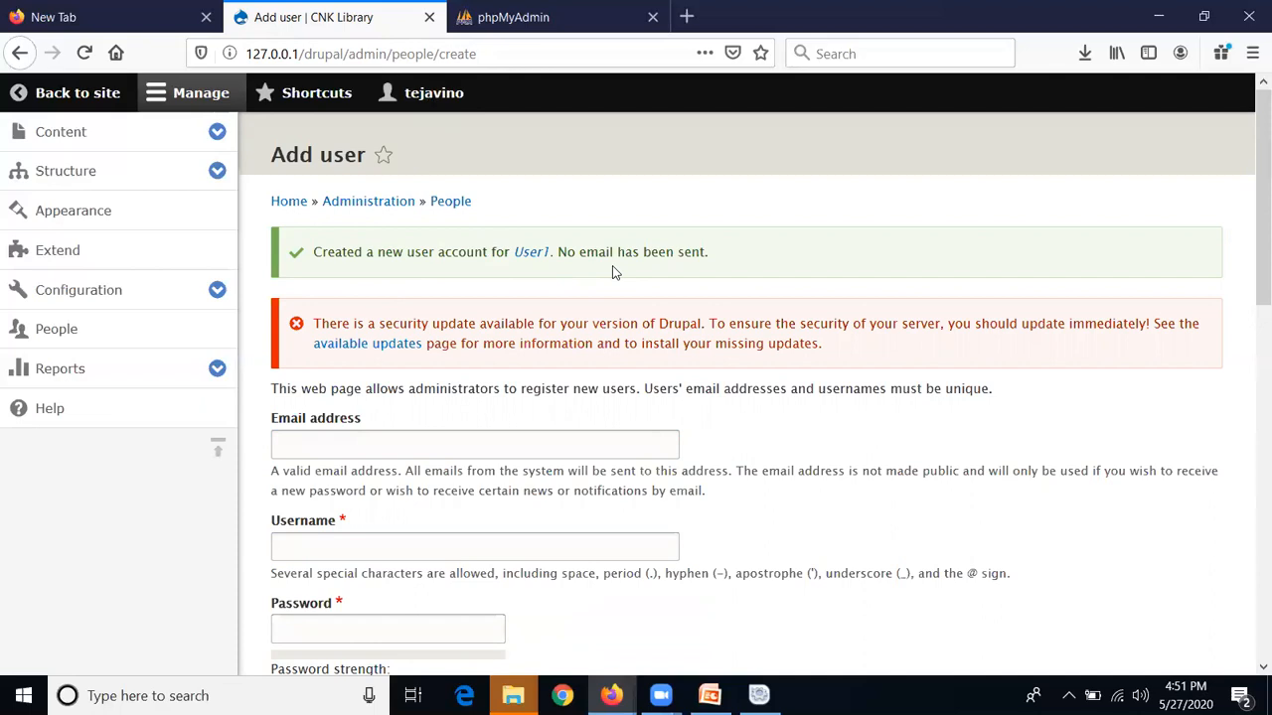
{"action": "left_click", "coordinate": [96, 385]}
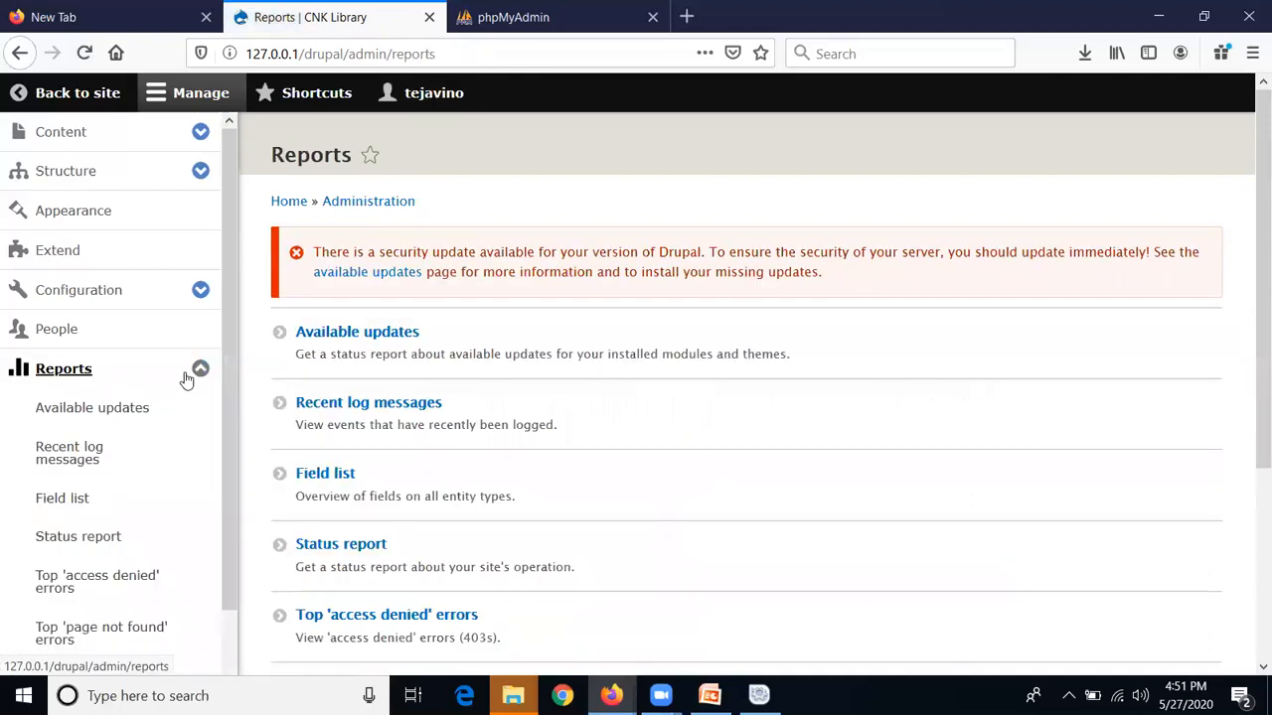
Browse the Reports list, collapse the Reports submenu, and return to the site
{"action": "scroll", "coordinate": [187, 382], "scroll_direction": "down", "scroll_amount": 3}
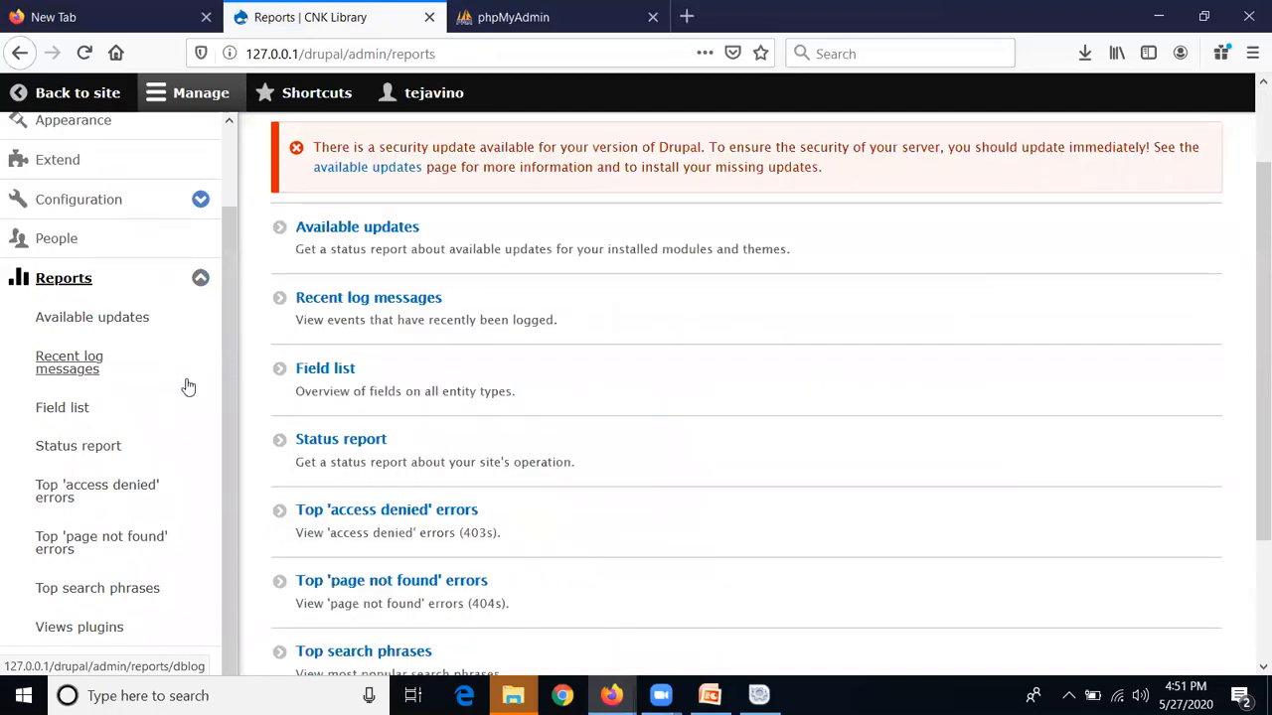
{"action": "scroll", "coordinate": [187, 386], "scroll_direction": "down", "scroll_amount": 3}
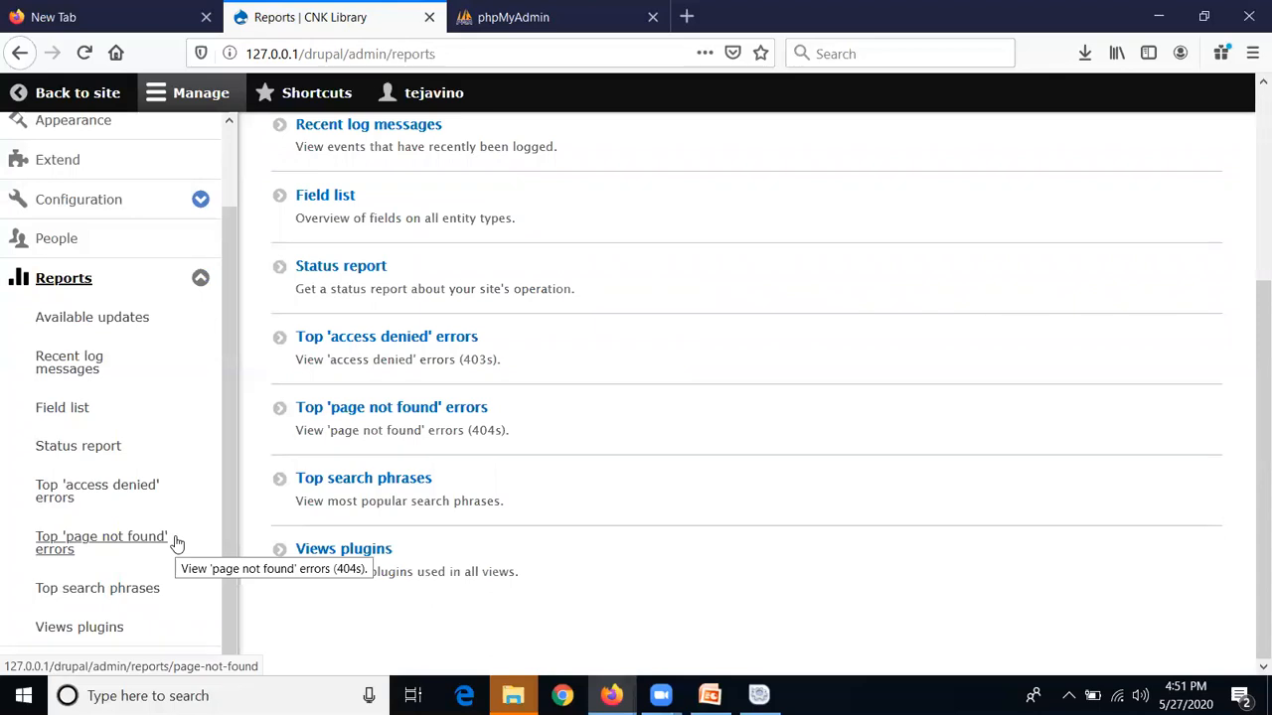
{"action": "scroll", "coordinate": [175, 543], "scroll_direction": "down", "scroll_amount": 1}
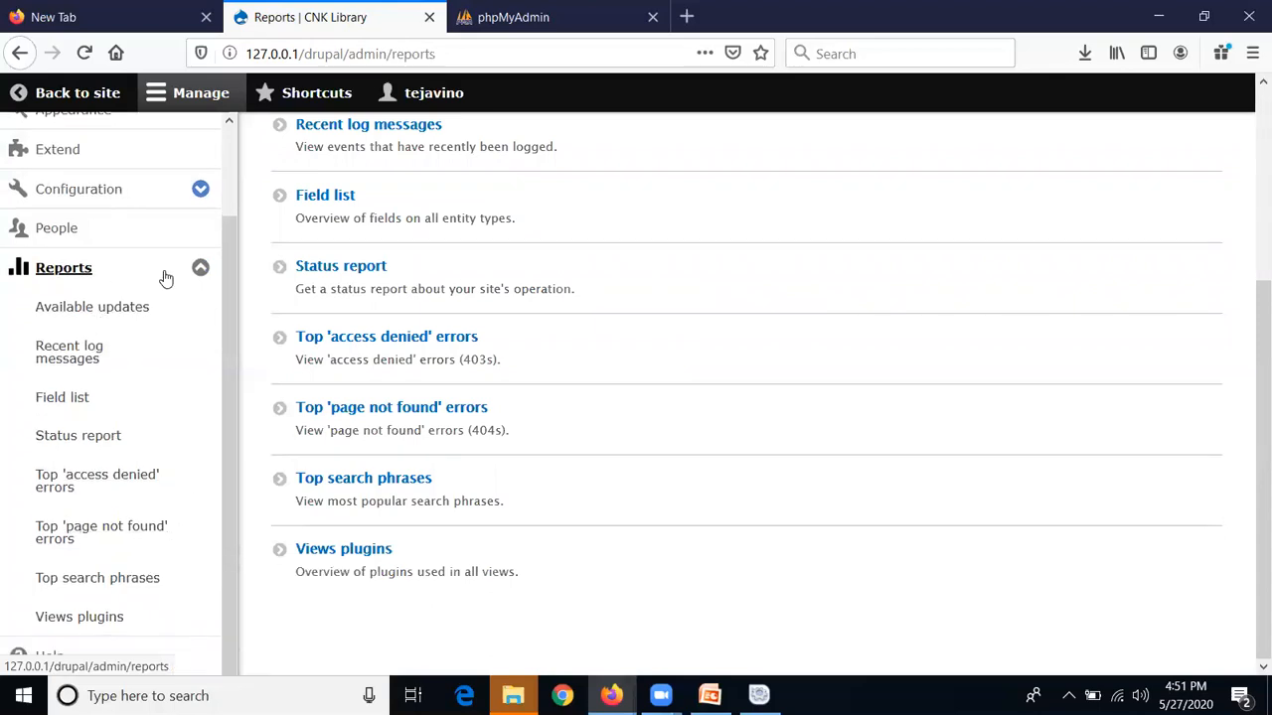
{"action": "left_click", "coordinate": [202, 270]}
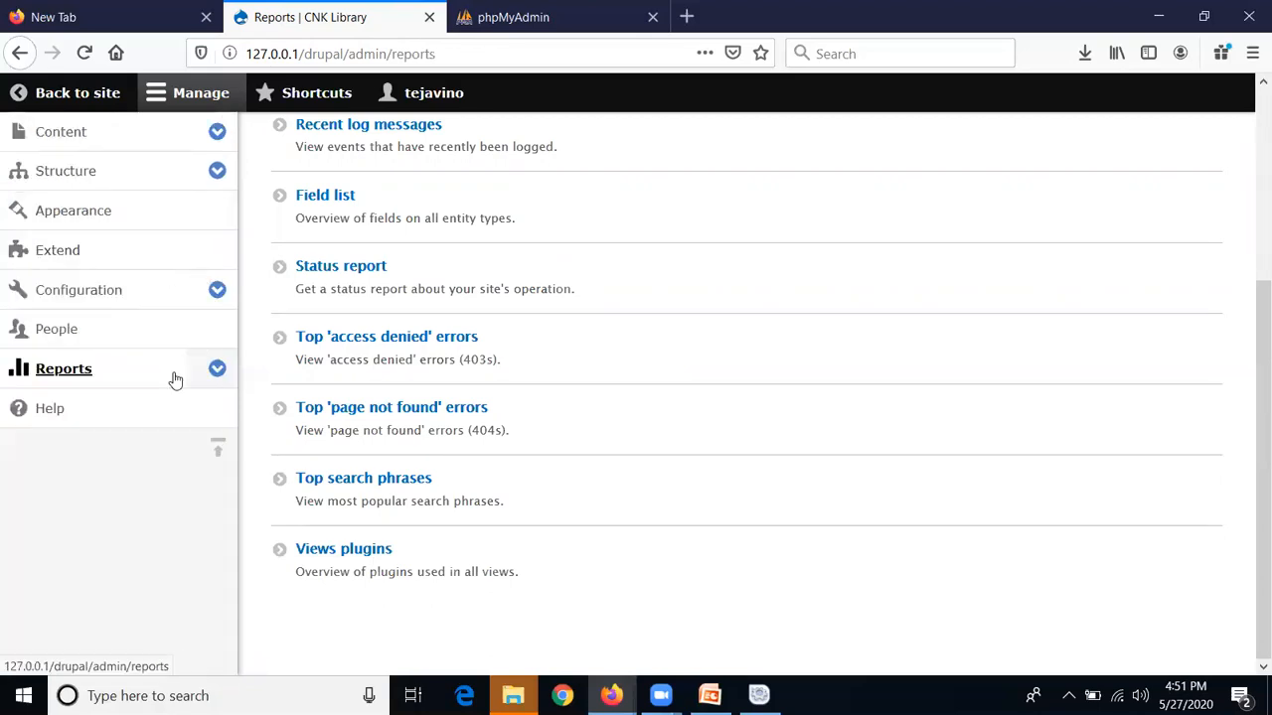
{"action": "scroll", "coordinate": [216, 373], "scroll_direction": "up", "scroll_amount": 5}
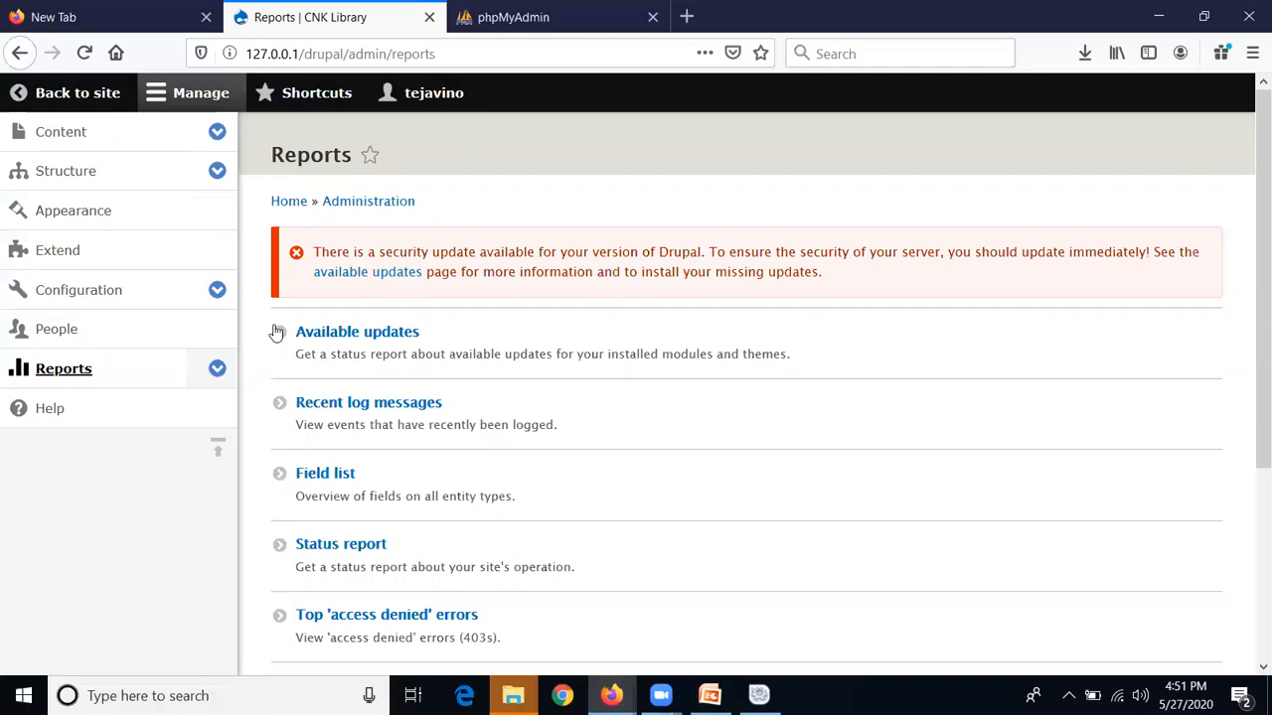
{"action": "left_click", "coordinate": [84, 92]}
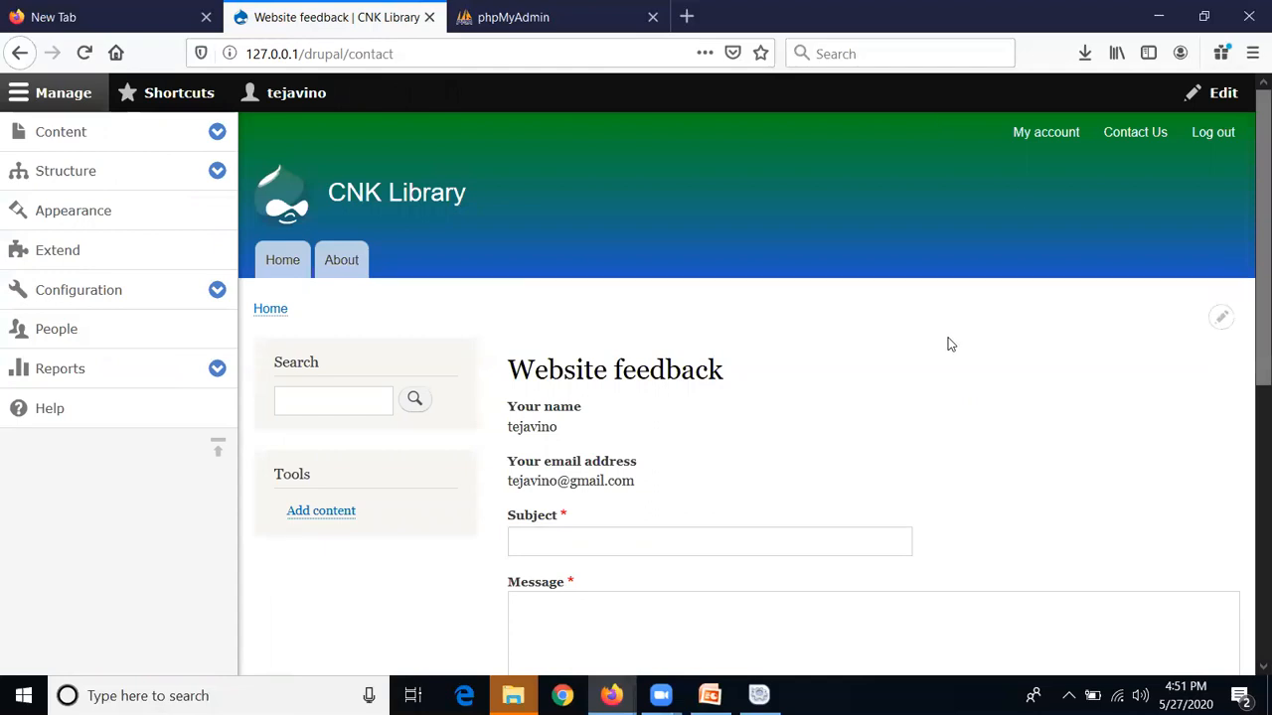
Log out, then visit the About page, Contact Us form and CNK Library home page as a visitor
{"action": "left_click", "coordinate": [1214, 135]}
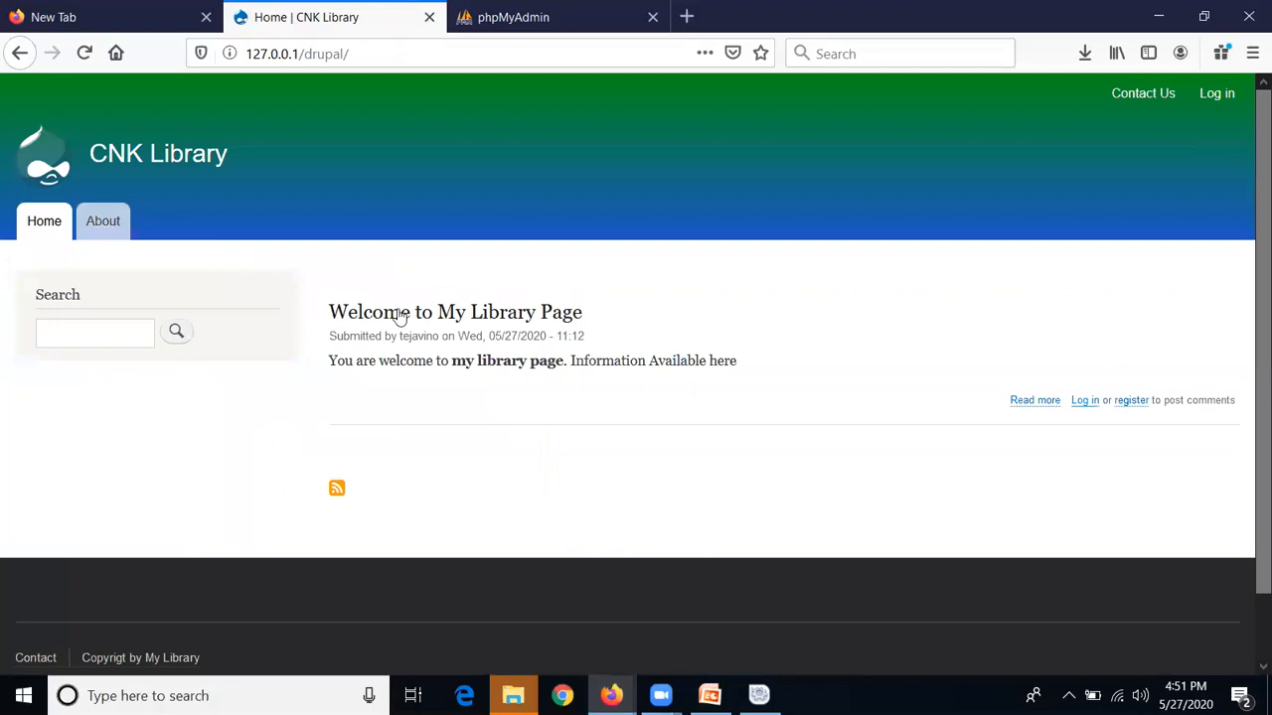
{"action": "left_click", "coordinate": [105, 235]}
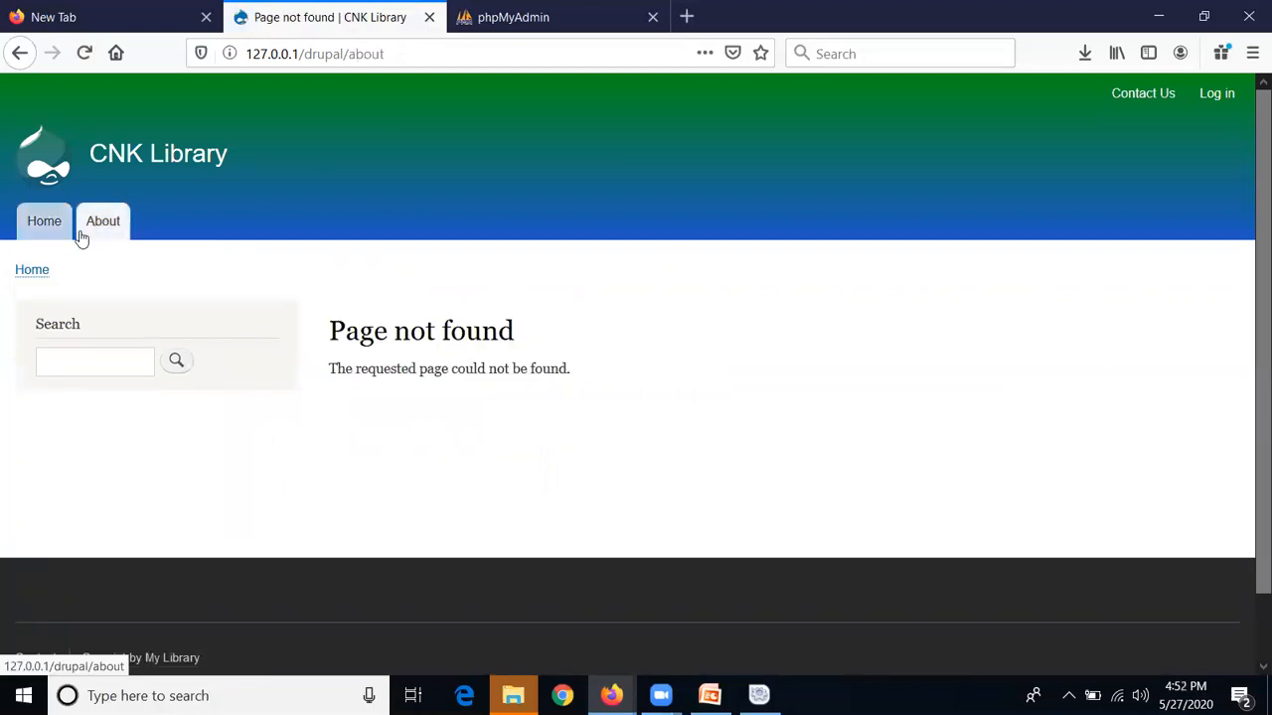
{"action": "left_click", "coordinate": [1153, 100]}
{"action": "scroll", "coordinate": [909, 240], "scroll_direction": "down", "scroll_amount": 5}
{"action": "scroll", "coordinate": [909, 239], "scroll_direction": "up", "scroll_amount": 5}
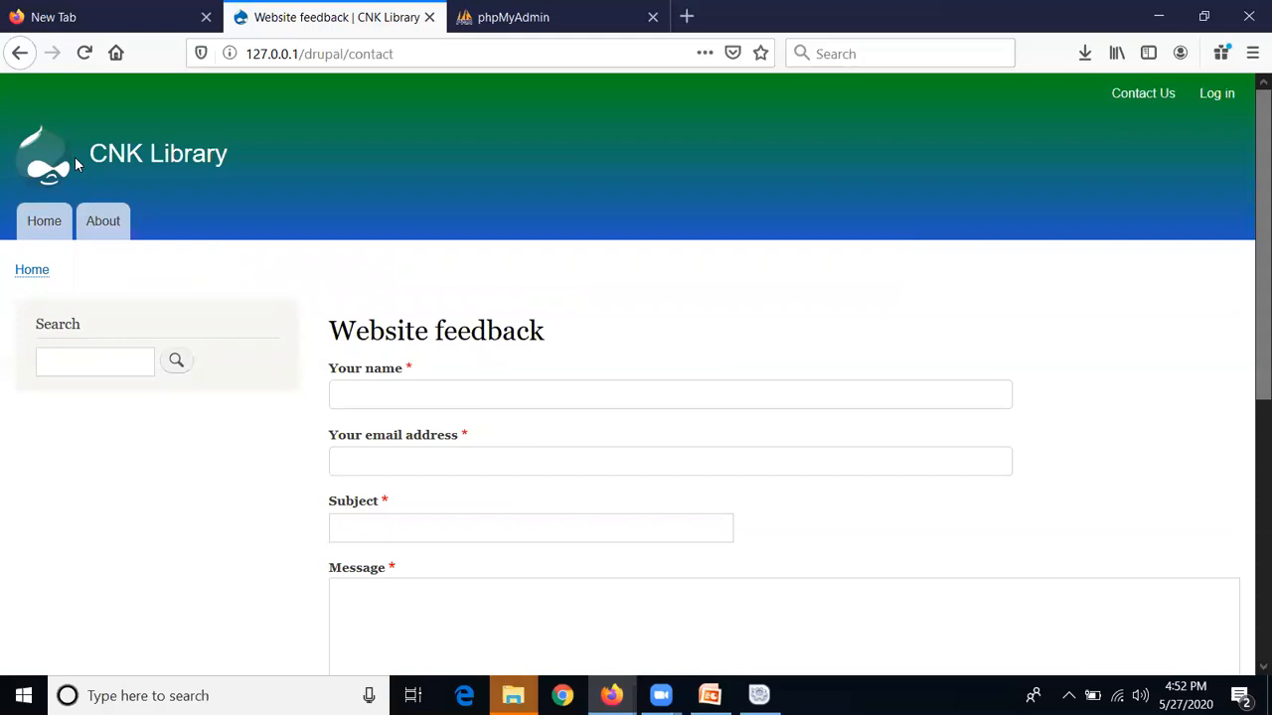
{"action": "left_click", "coordinate": [127, 164]}
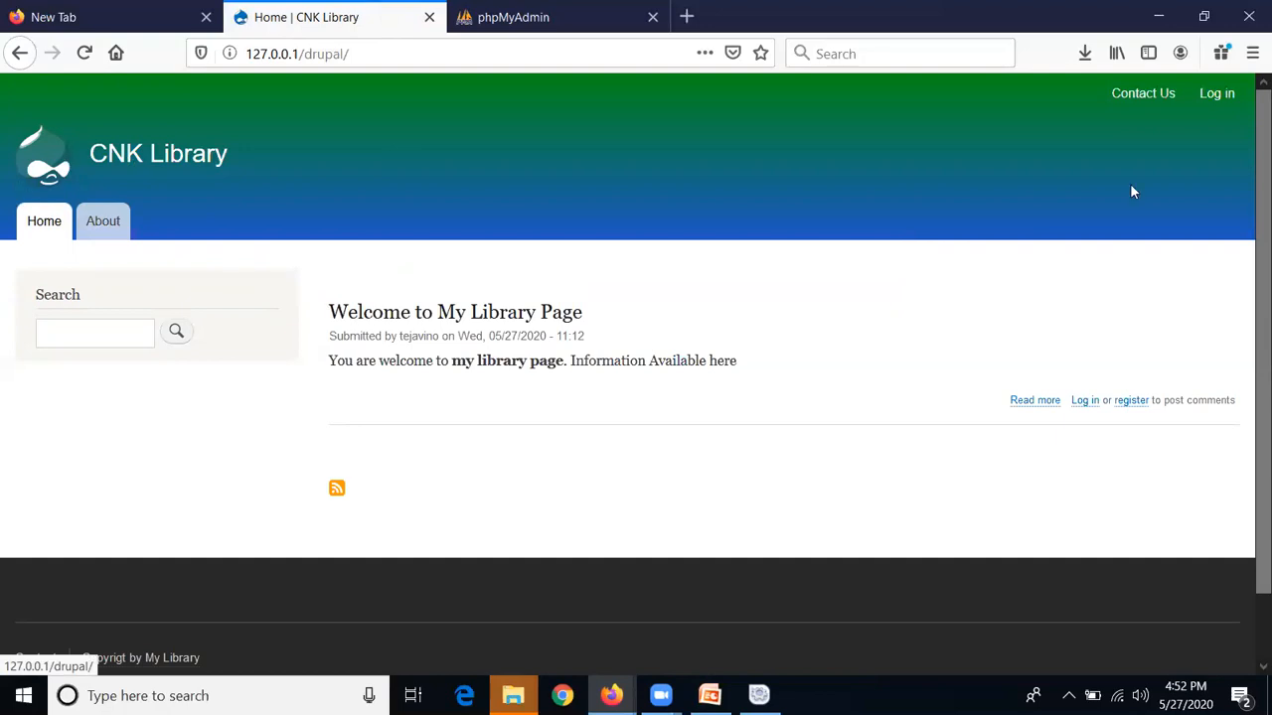
{"action": "left_click", "coordinate": [1228, 101]}
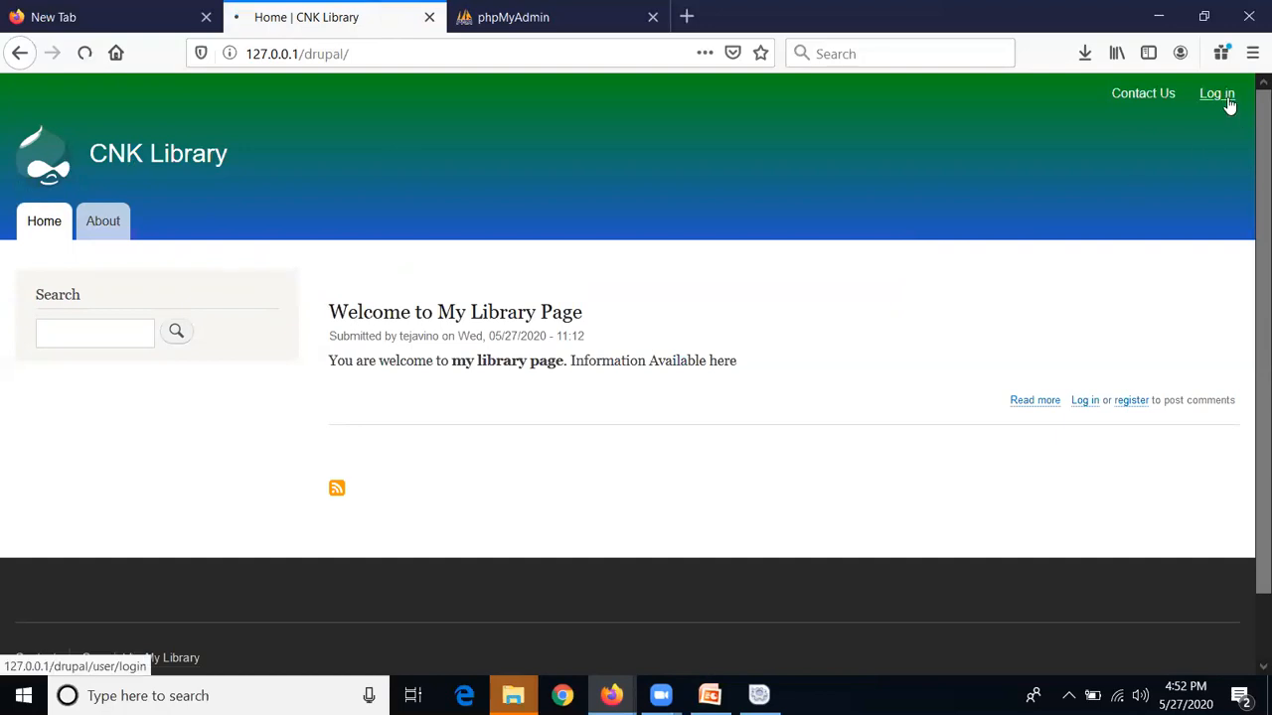
Attempt to log in as User1 with the saved username and a password, declining to save it
{"action": "left_click", "coordinate": [532, 484]}
{"action": "left_click", "coordinate": [477, 524]}
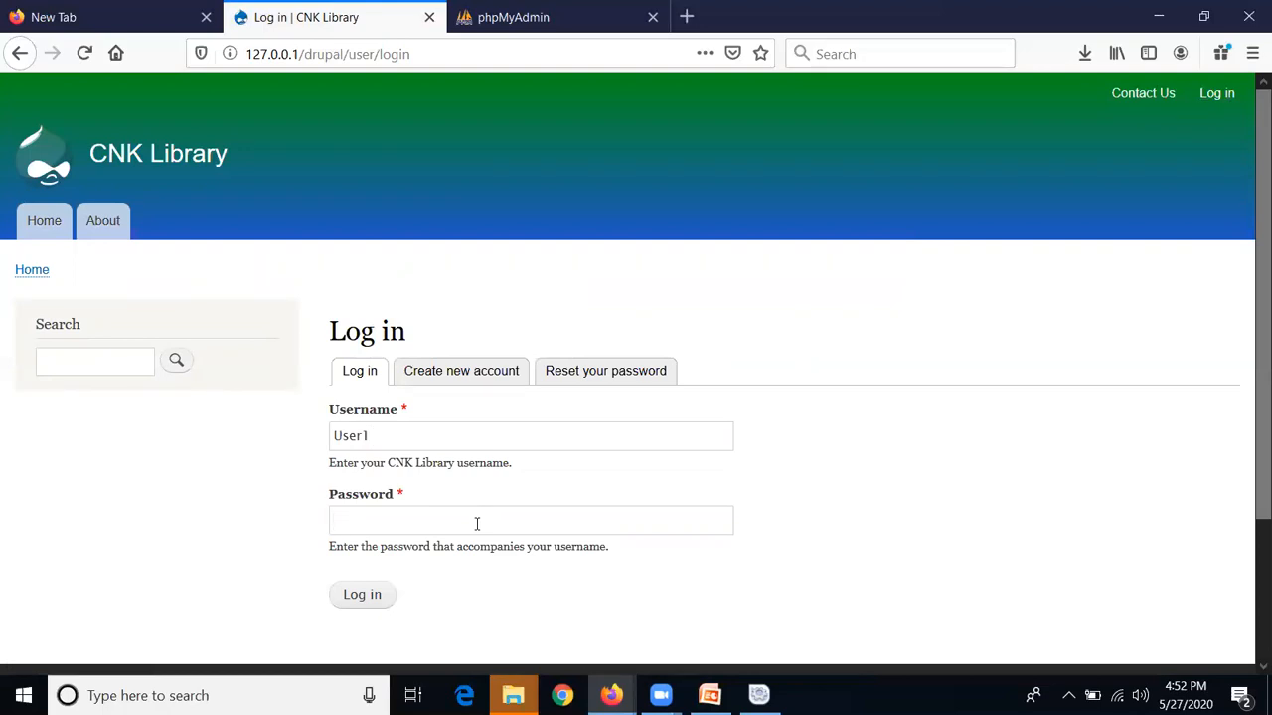
{"action": "type", "text": "●●●●●●●●"}
{"action": "left_click", "coordinate": [378, 597]}
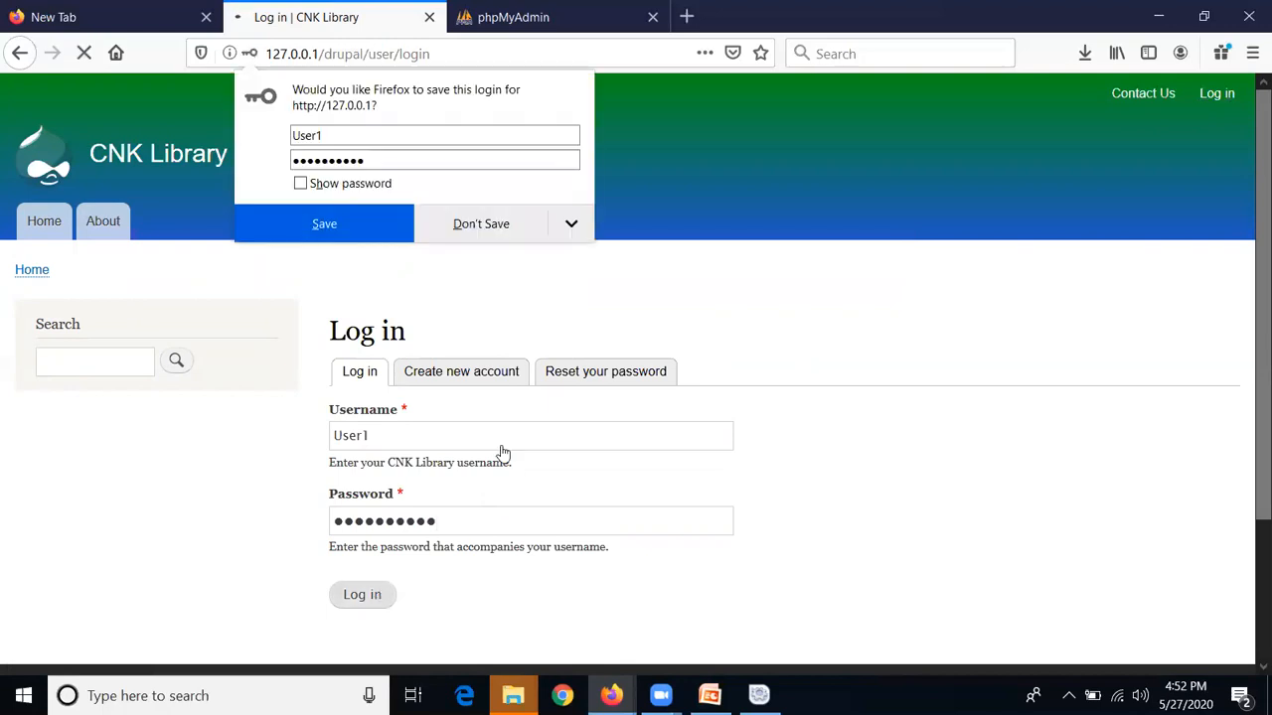
{"action": "left_click", "coordinate": [532, 237]}
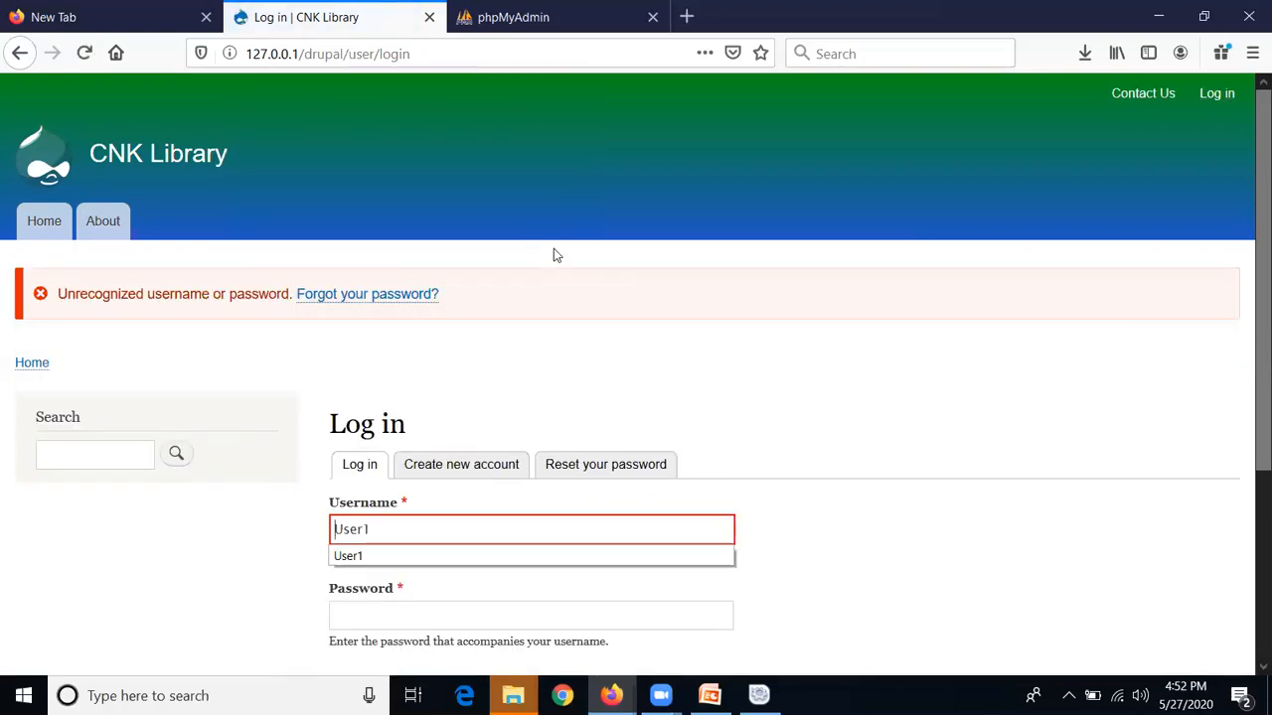
Retry the login with the corrected password and decline saving the login
{"action": "scroll", "coordinate": [906, 537], "scroll_direction": "down", "scroll_amount": 1}
{"action": "scroll", "coordinate": [907, 536], "scroll_direction": "down", "scroll_amount": 2}
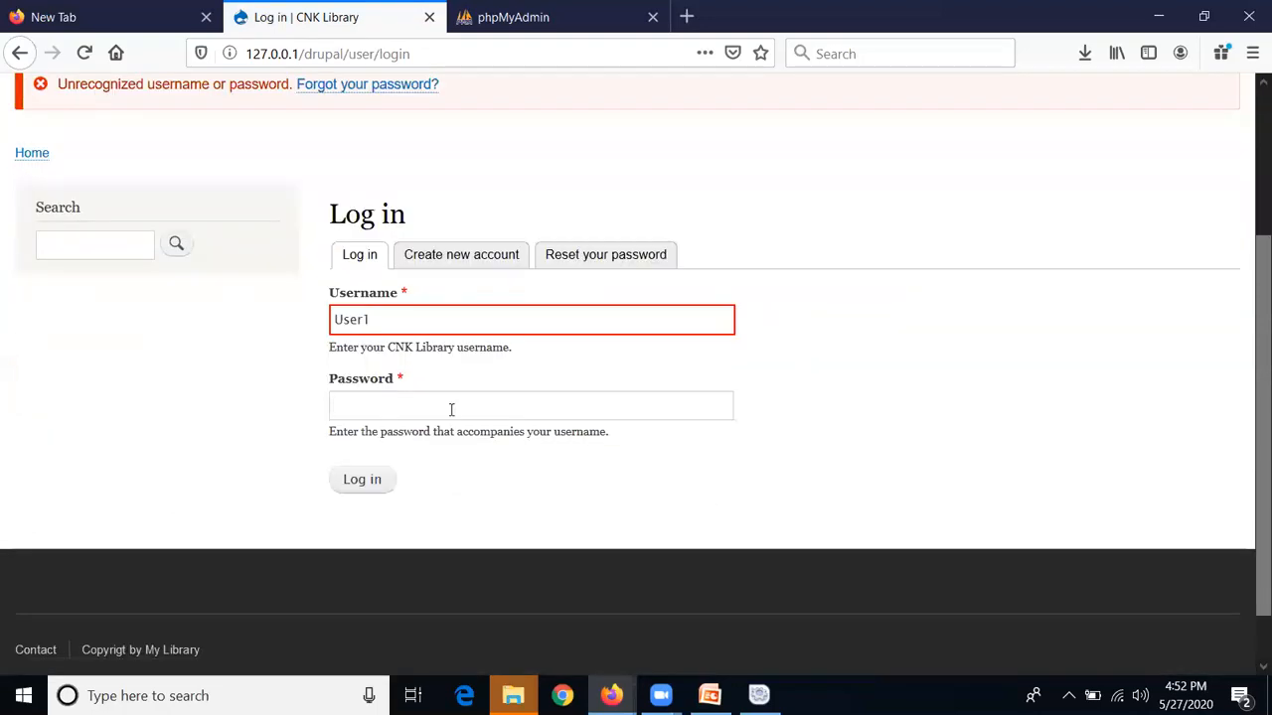
{"action": "type", "text": "123"}
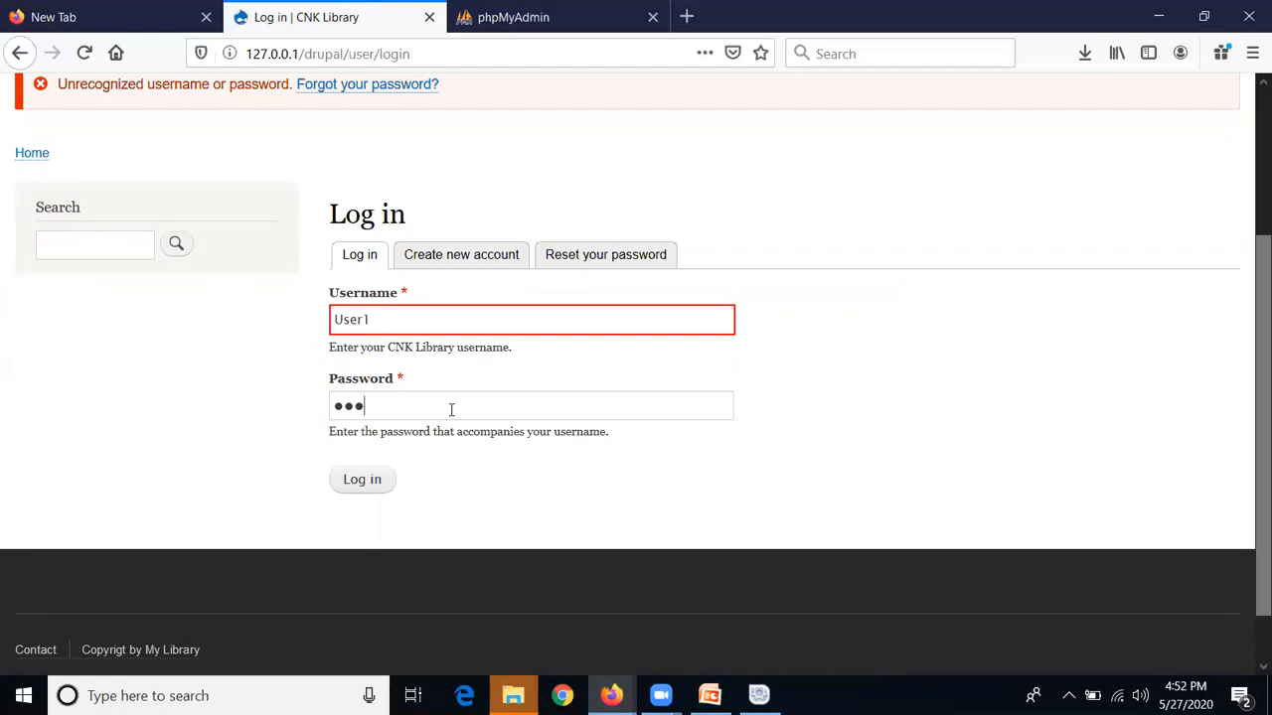
{"action": "type", "text": "456"}
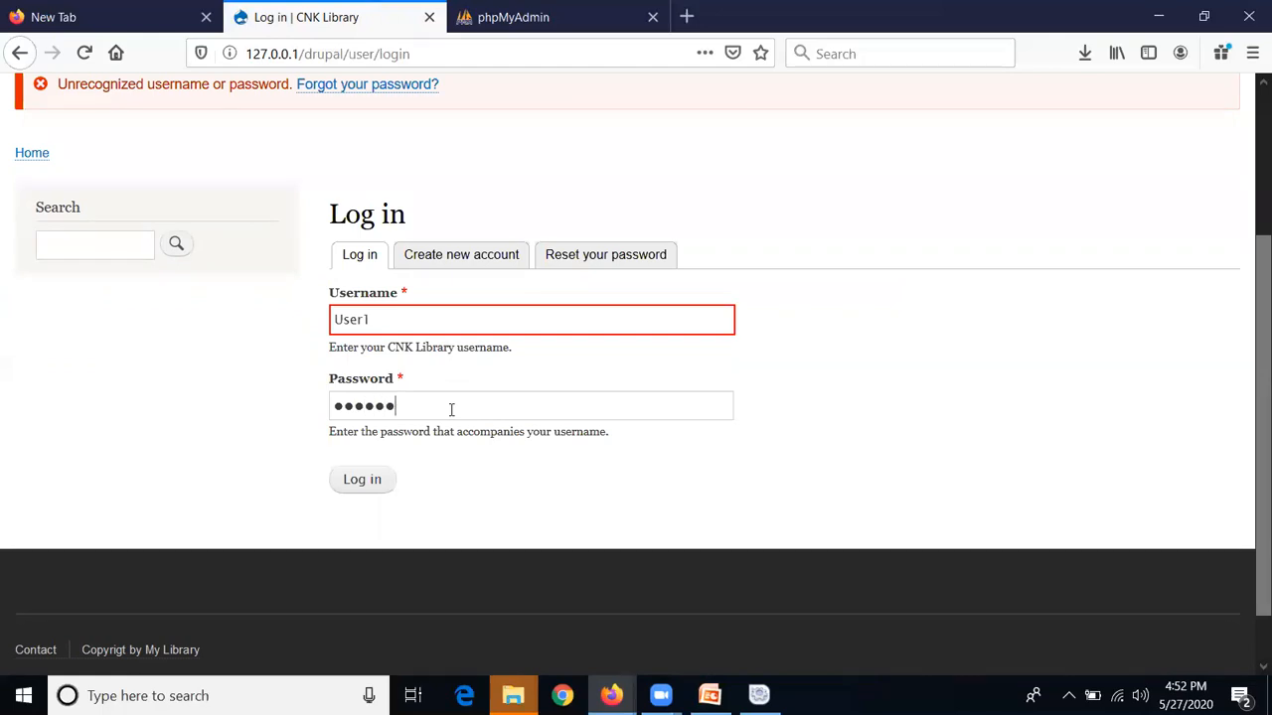
{"action": "type", "text": "78"}
{"action": "left_click", "coordinate": [388, 480]}
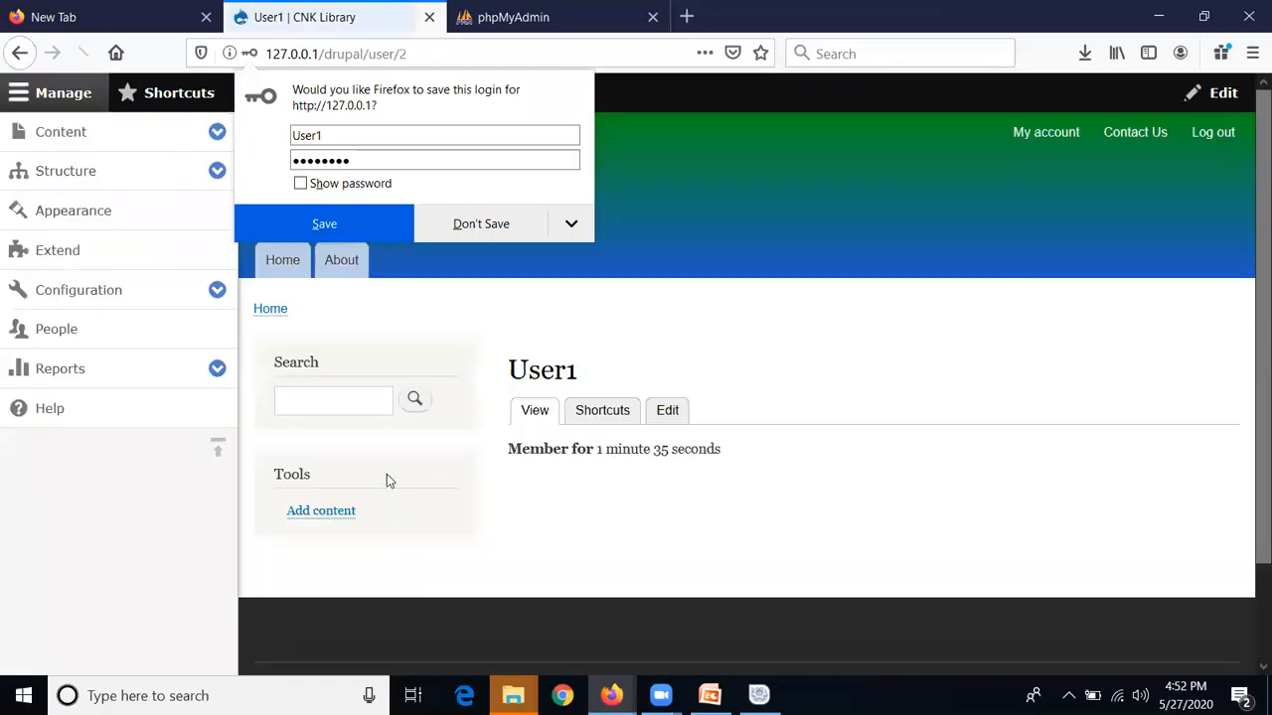
{"action": "left_click", "coordinate": [726, 231]}
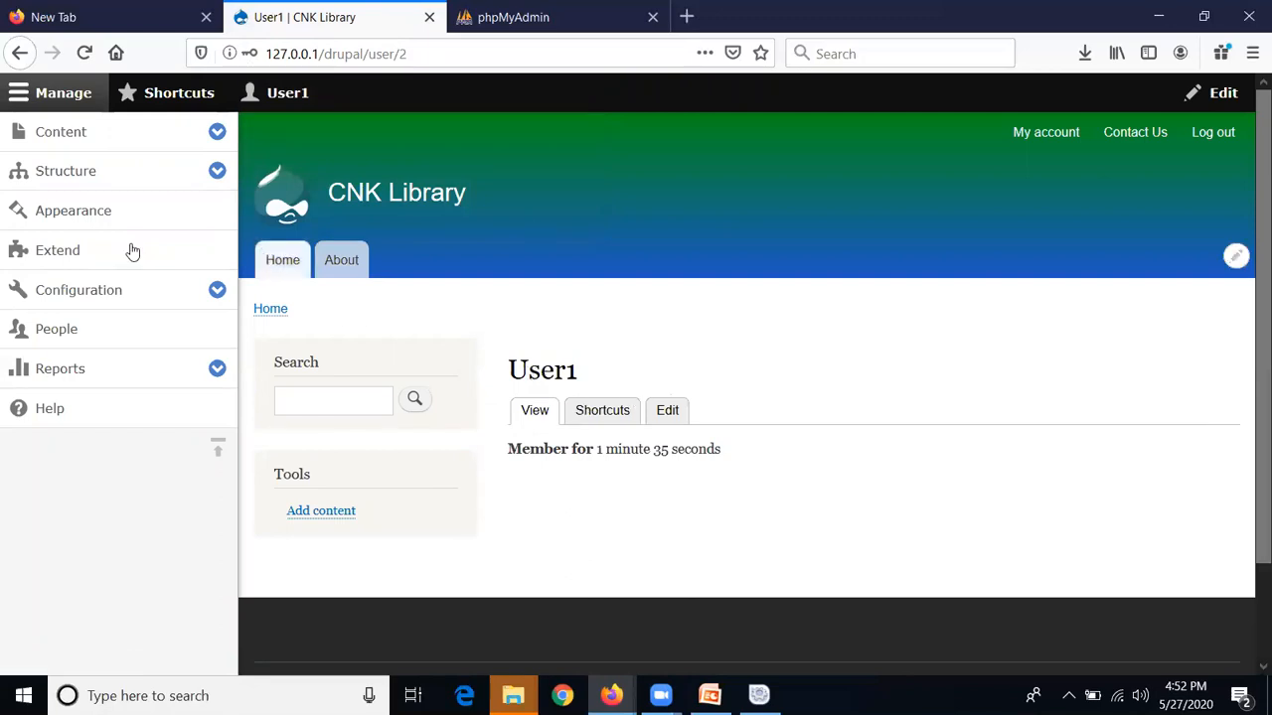
View available updates: Drupal core 8.8.5 installed, security update 8.8.6 recommended
{"action": "left_click", "coordinate": [188, 213]}
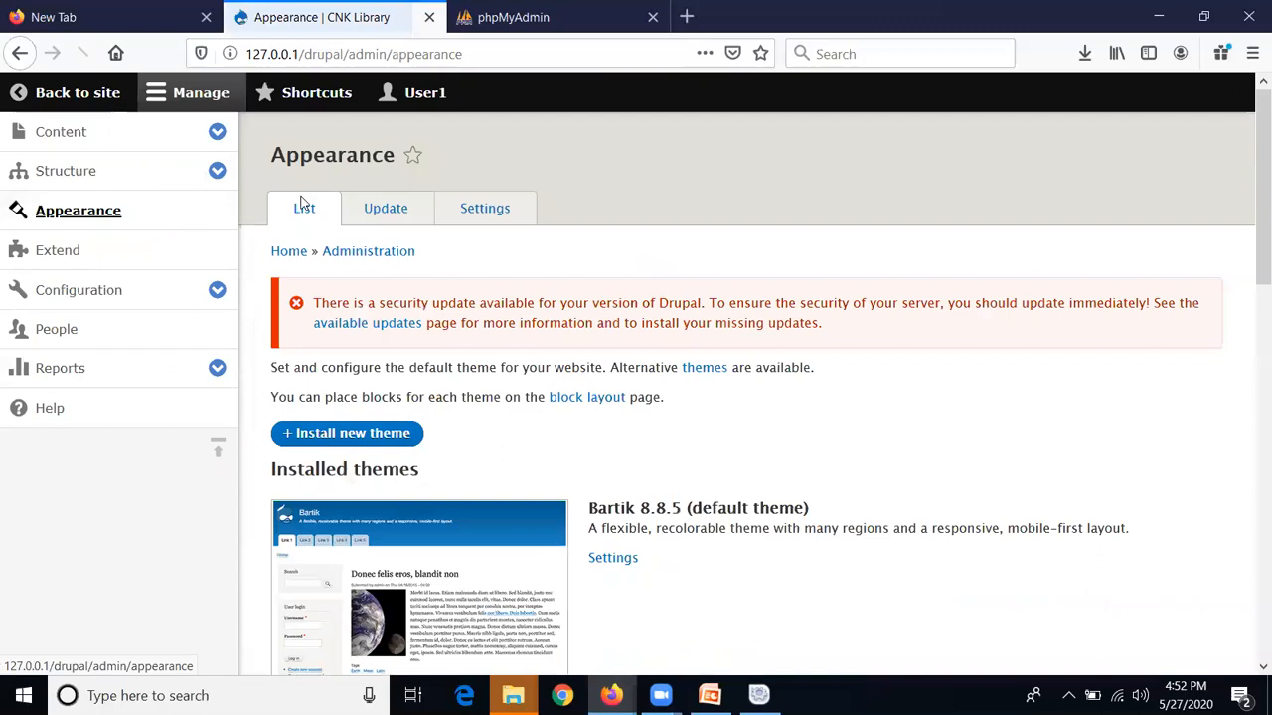
{"action": "scroll", "coordinate": [823, 308], "scroll_direction": "down", "scroll_amount": 7}
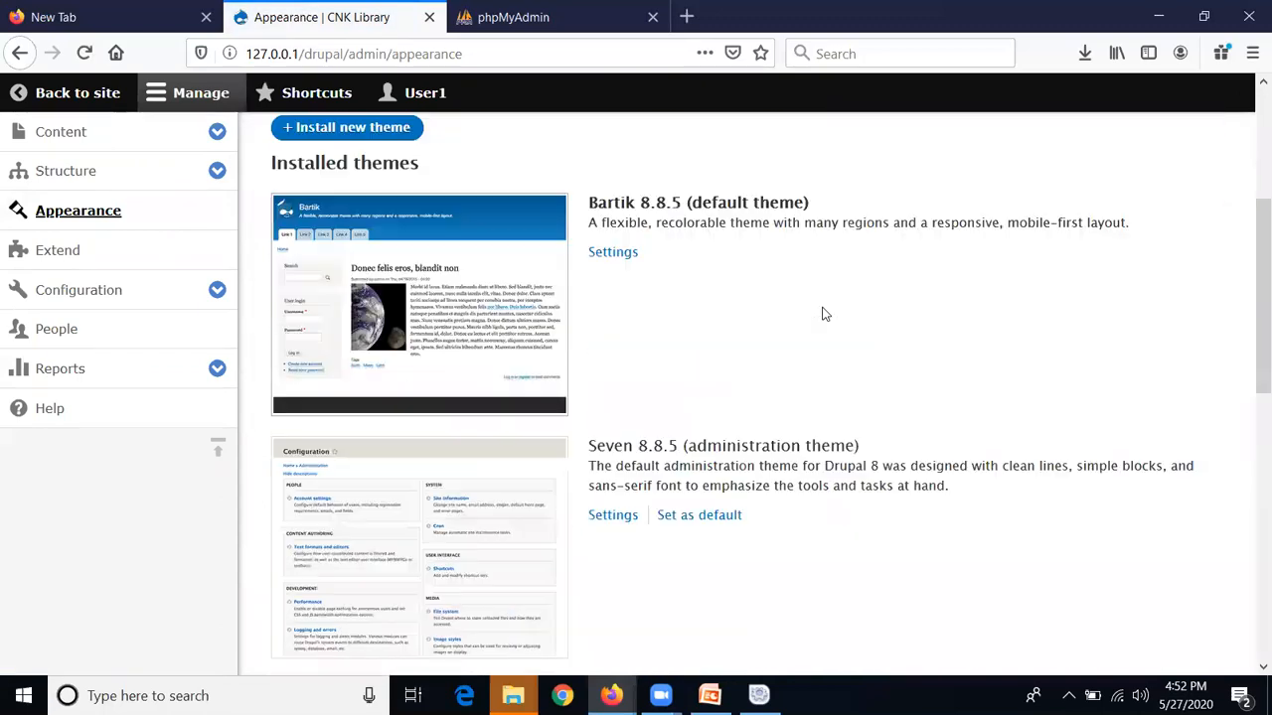
{"action": "scroll", "coordinate": [823, 315], "scroll_direction": "down", "scroll_amount": 4}
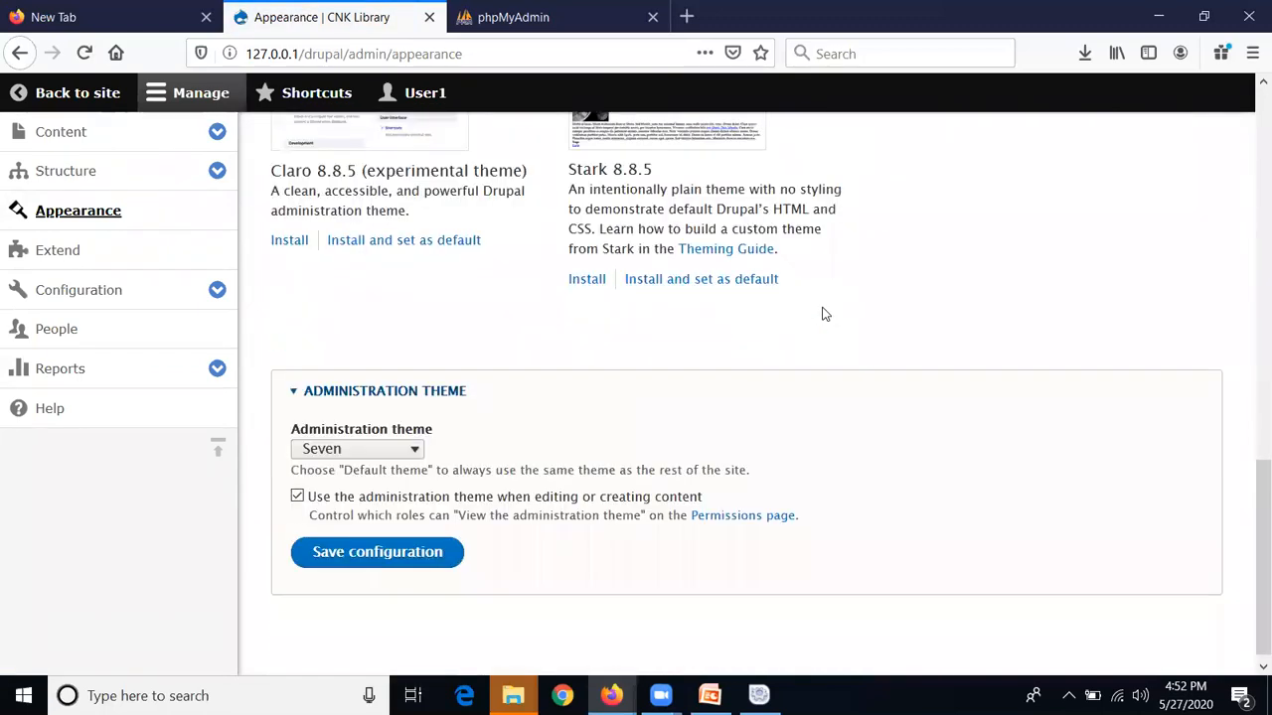
{"action": "scroll", "coordinate": [823, 314], "scroll_direction": "up", "scroll_amount": 6}
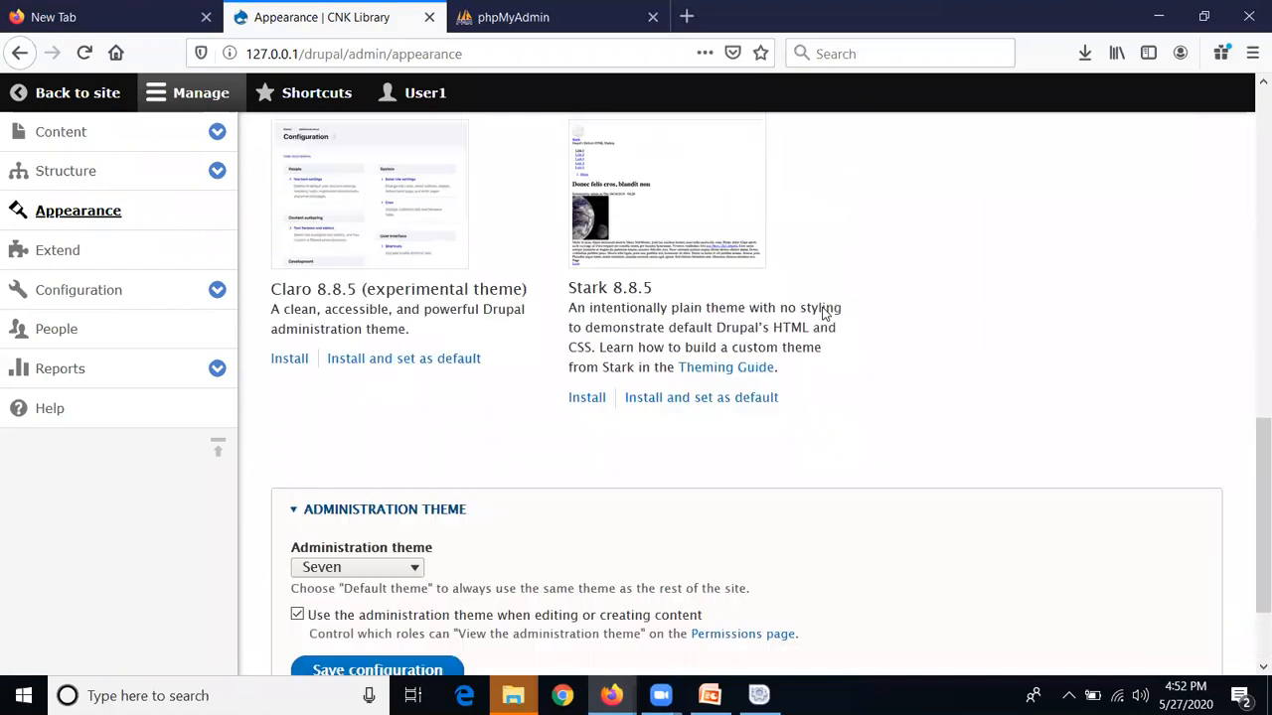
{"action": "scroll", "coordinate": [823, 314], "scroll_direction": "up", "scroll_amount": 6}
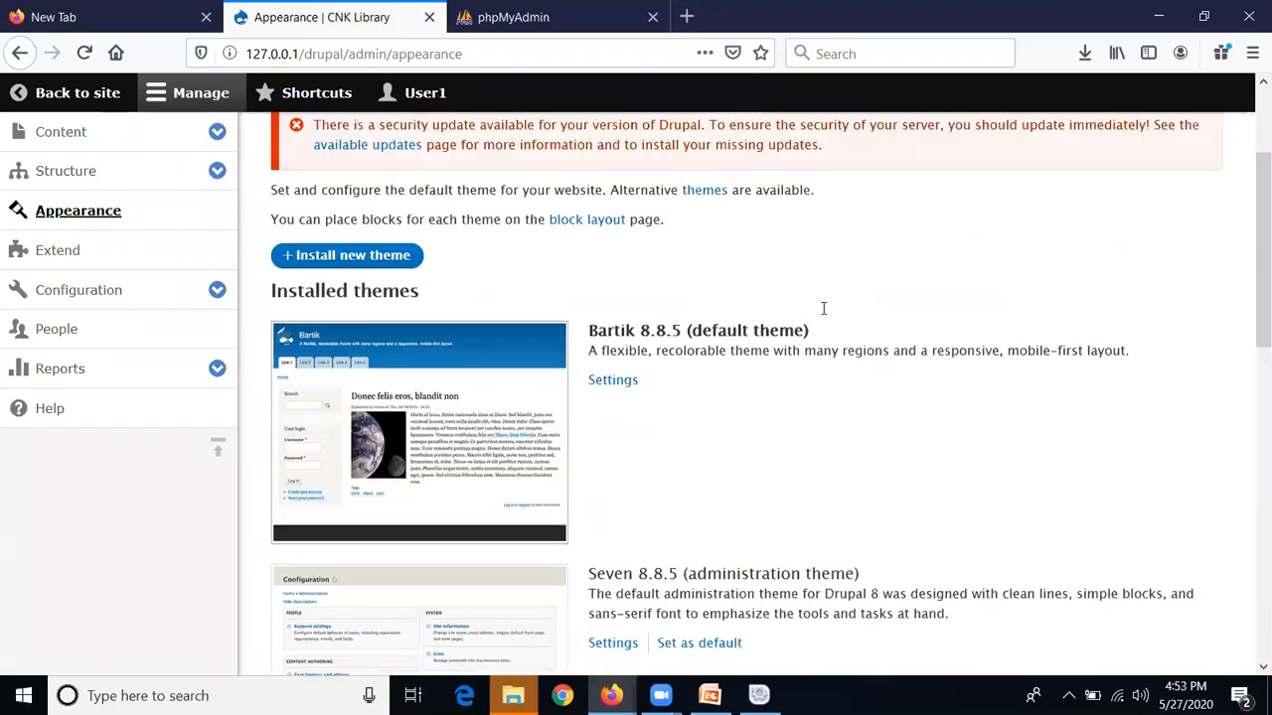
{"action": "left_click", "coordinate": [389, 222]}
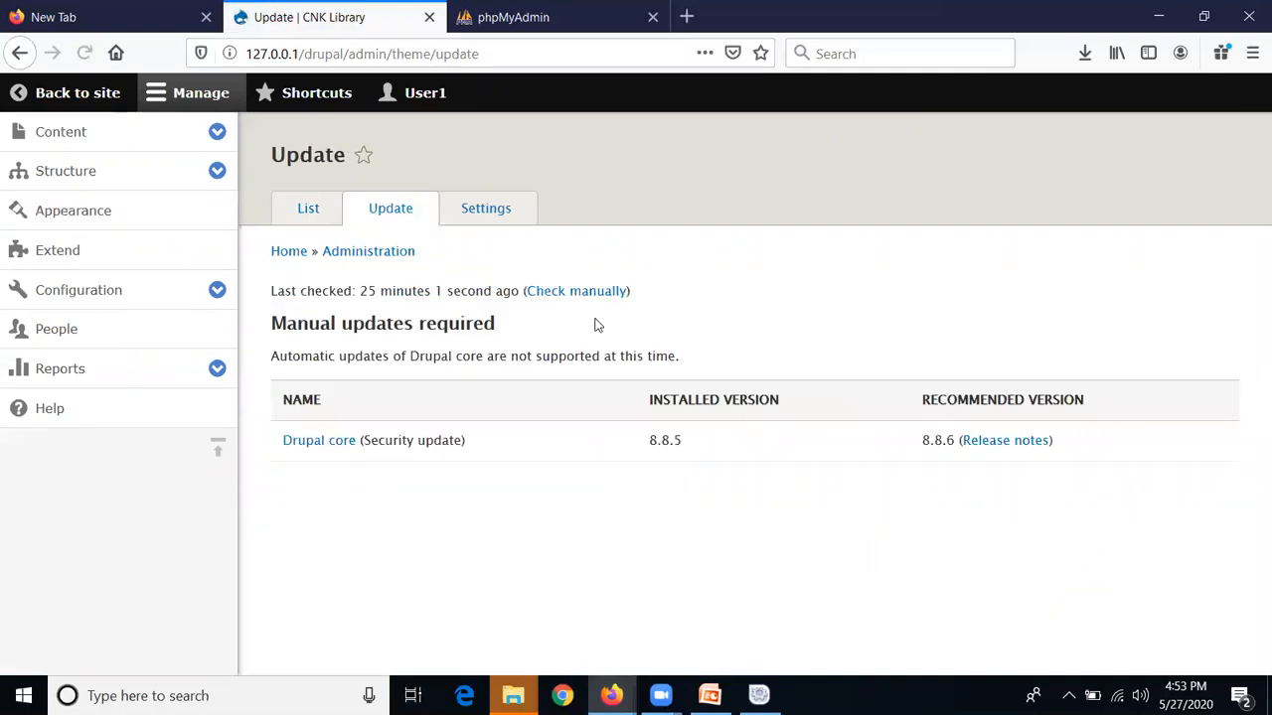
In global appearance settings, uncheck 'Use the logo supplied by the theme' under Logo image
{"action": "left_click", "coordinate": [501, 222]}
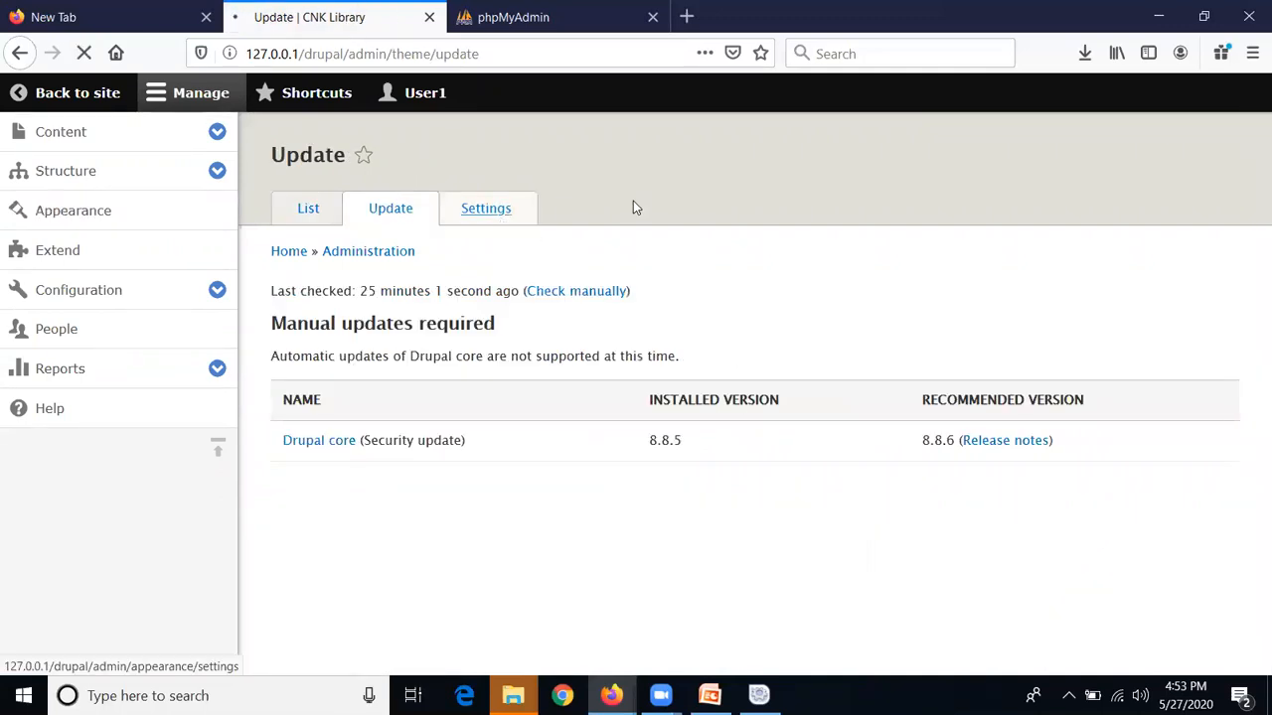
{"action": "scroll", "coordinate": [832, 405], "scroll_direction": "down", "scroll_amount": 3}
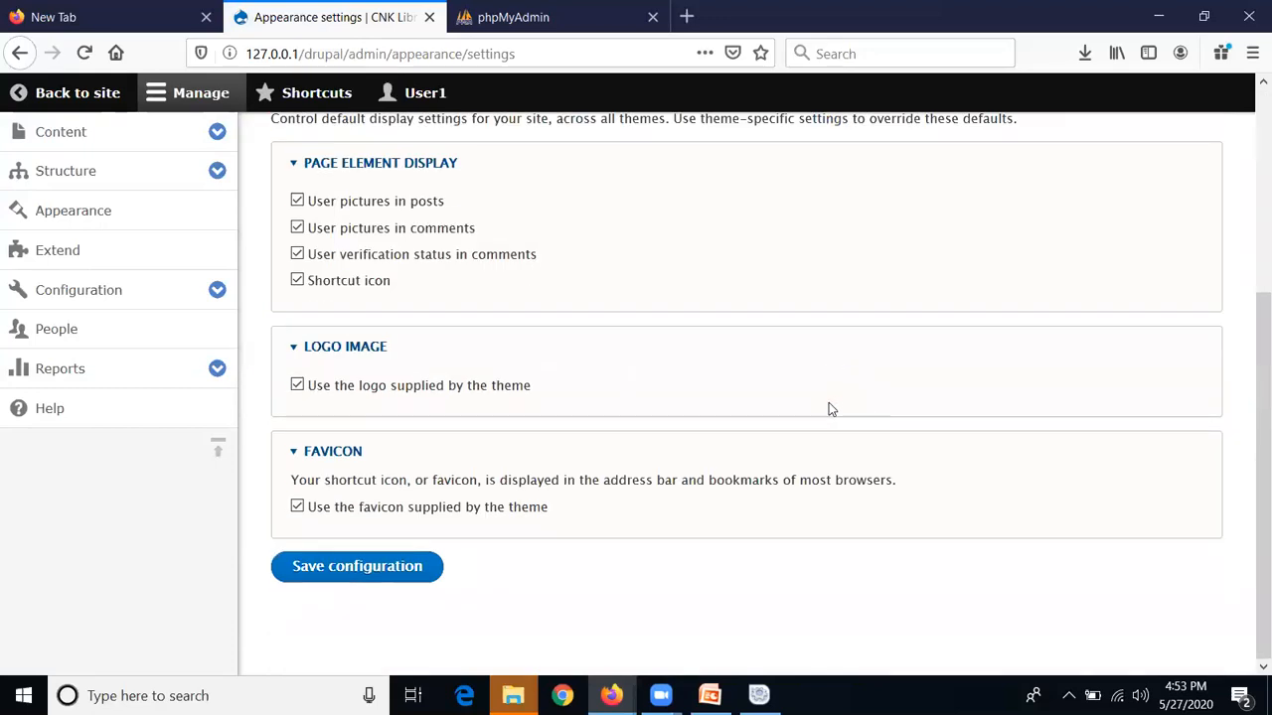
{"action": "left_click", "coordinate": [310, 350]}
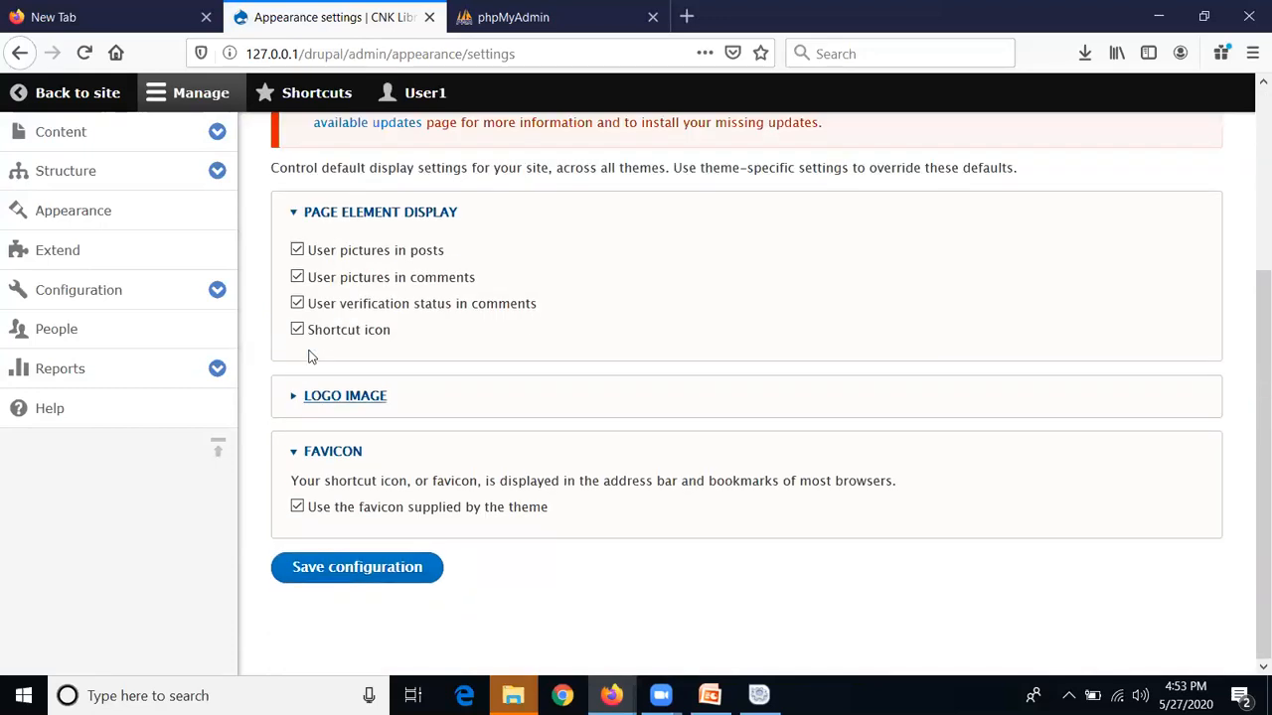
{"action": "left_click", "coordinate": [326, 396]}
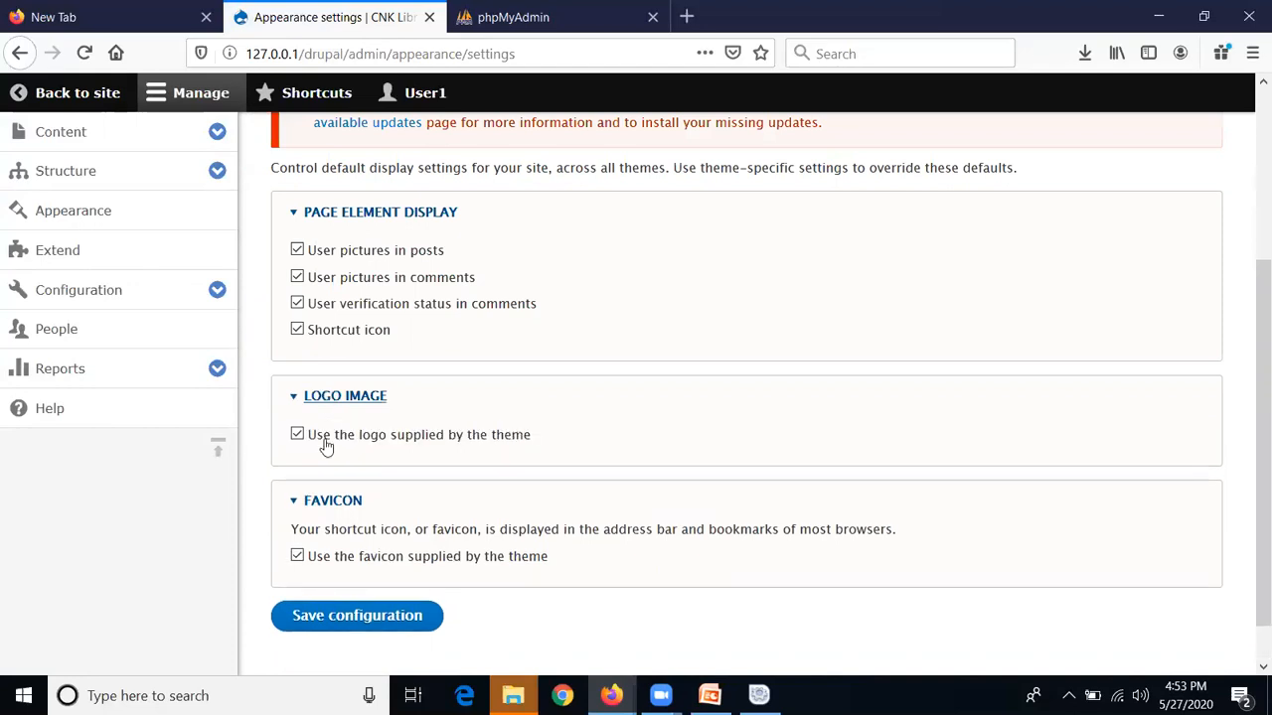
{"action": "left_click", "coordinate": [297, 435]}
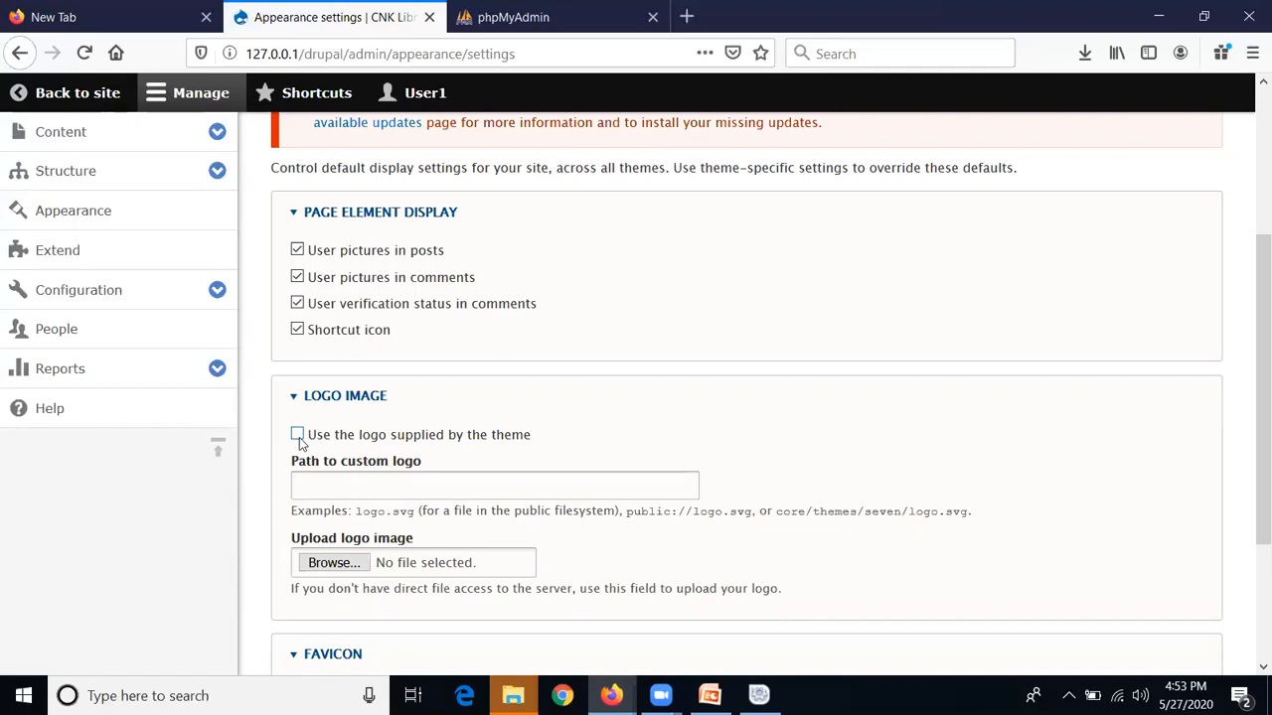
{"action": "left_click", "coordinate": [297, 437]}
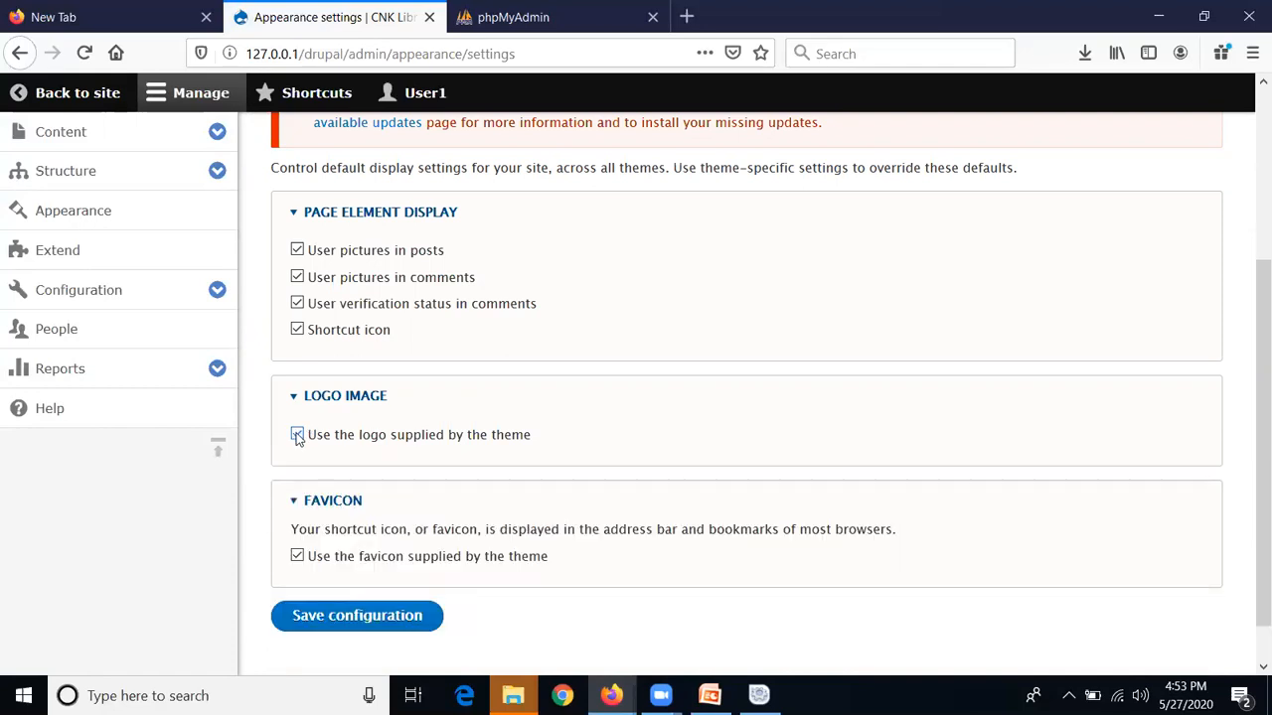
{"action": "left_click", "coordinate": [297, 438]}
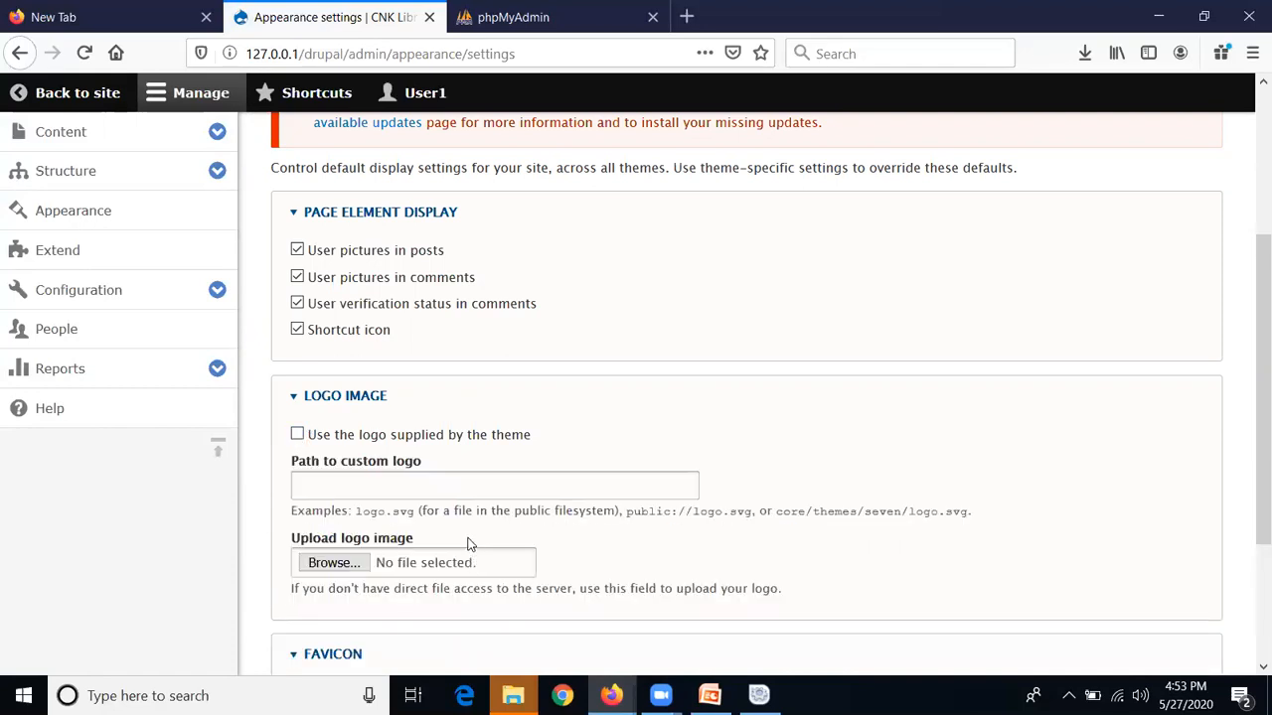
Save the appearance configuration and return to the CNK Library site
{"action": "scroll", "coordinate": [469, 545], "scroll_direction": "down", "scroll_amount": 2}
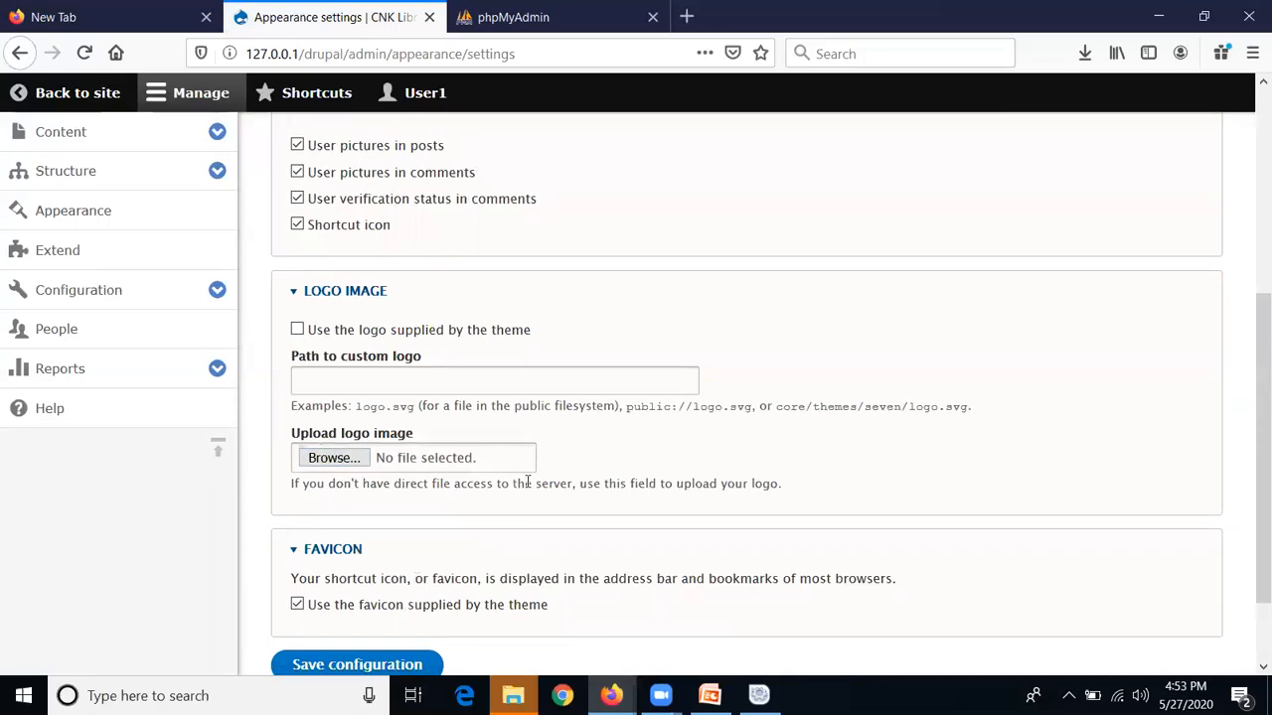
{"action": "left_click", "coordinate": [456, 385]}
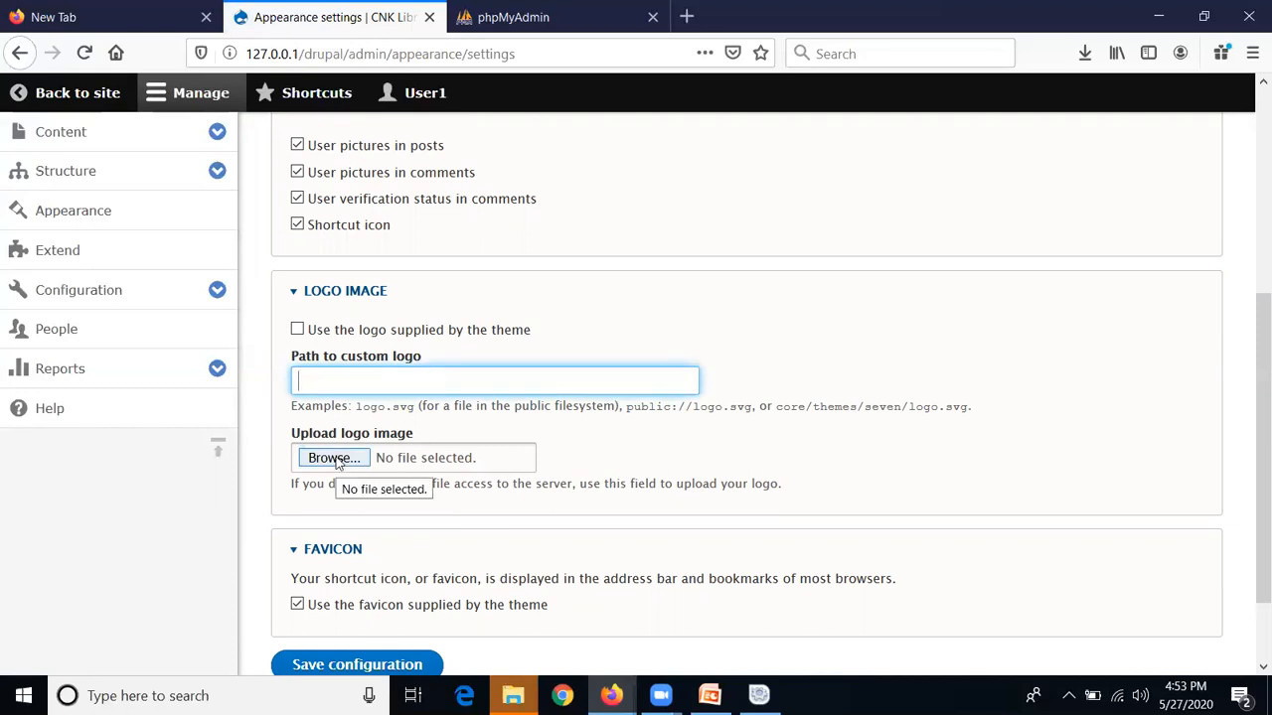
{"action": "scroll", "coordinate": [335, 462], "scroll_direction": "down", "scroll_amount": 2}
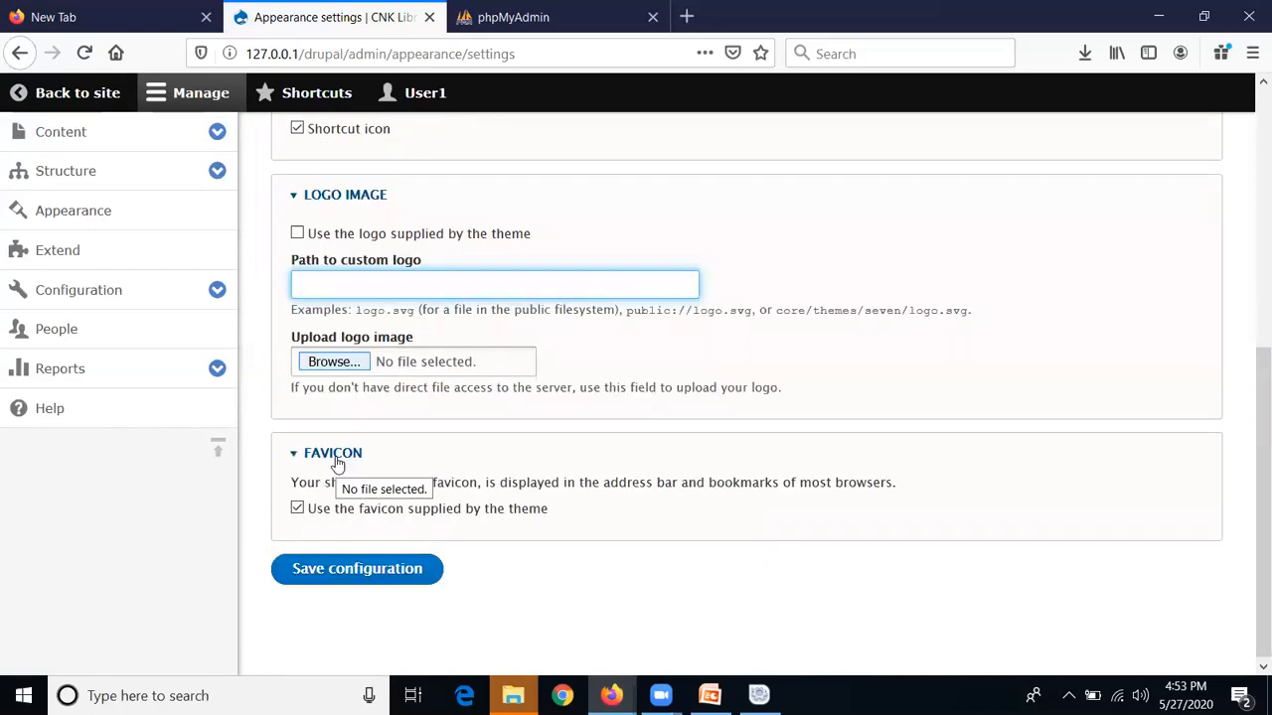
{"action": "left_click", "coordinate": [350, 571]}
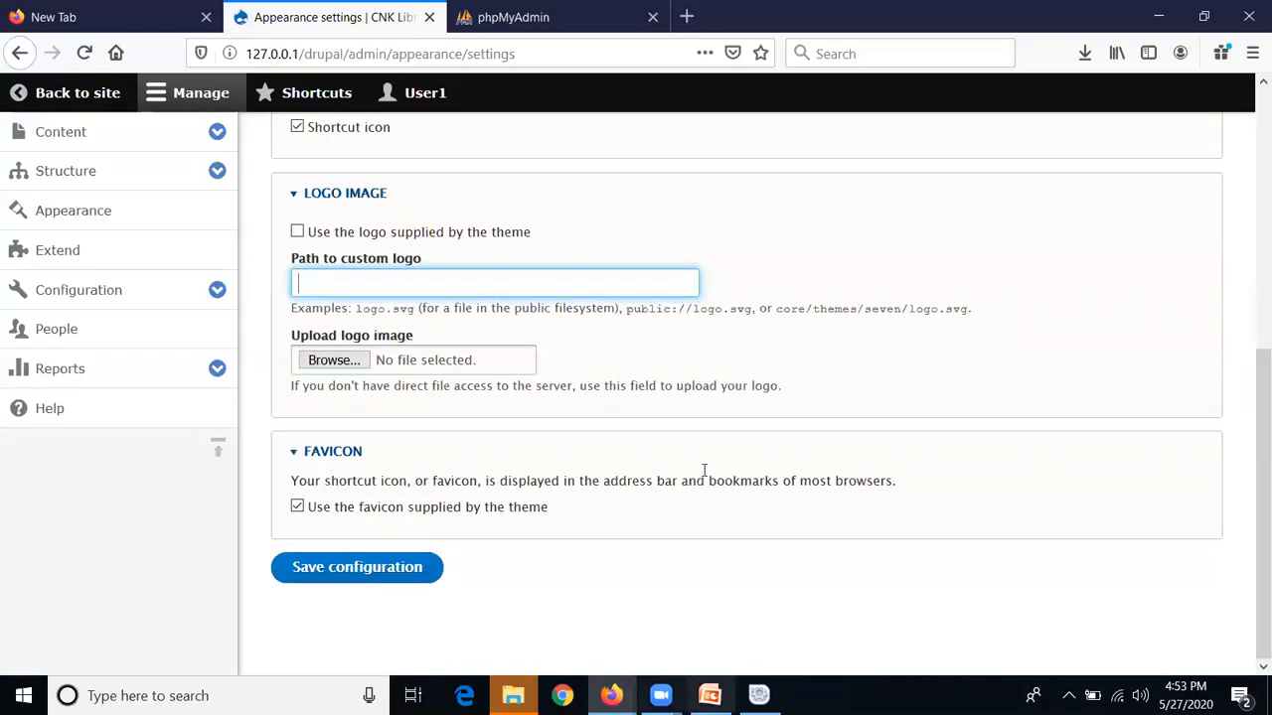
{"action": "left_click", "coordinate": [96, 93]}
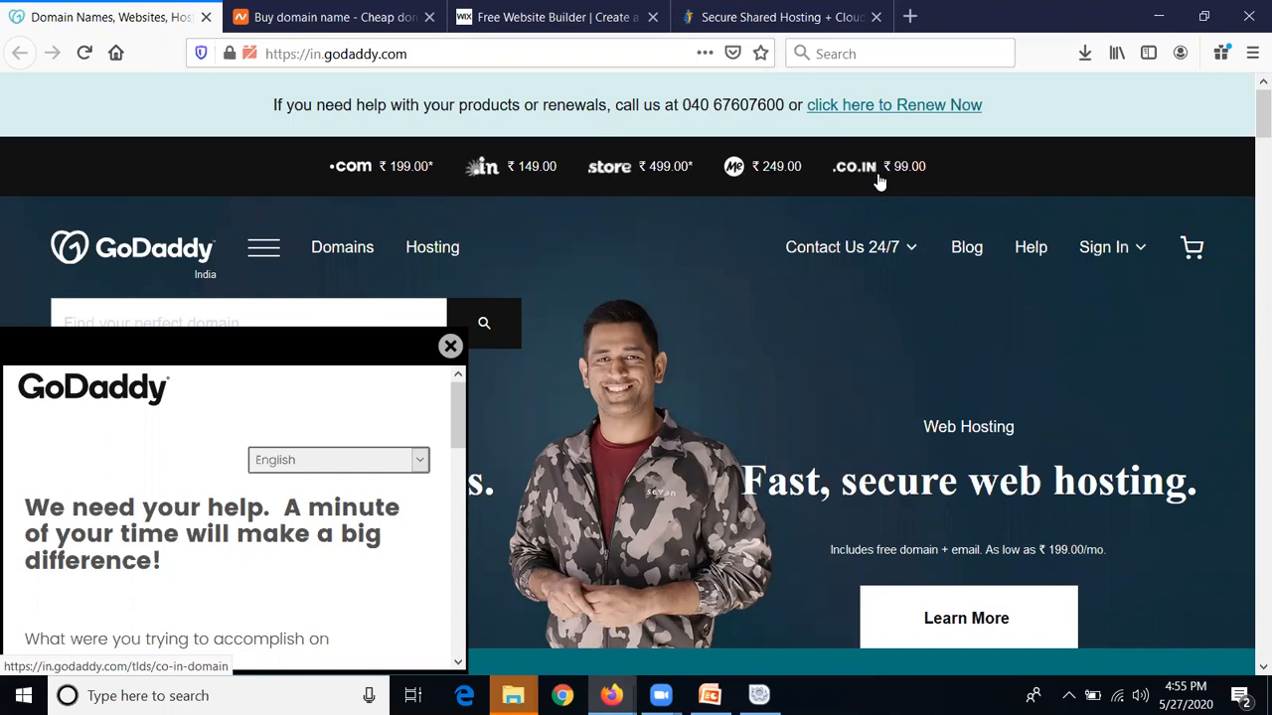
Dismiss the GoDaddy feedback survey and browse the Namecheap homepage
{"action": "left_click", "coordinate": [450, 346]}
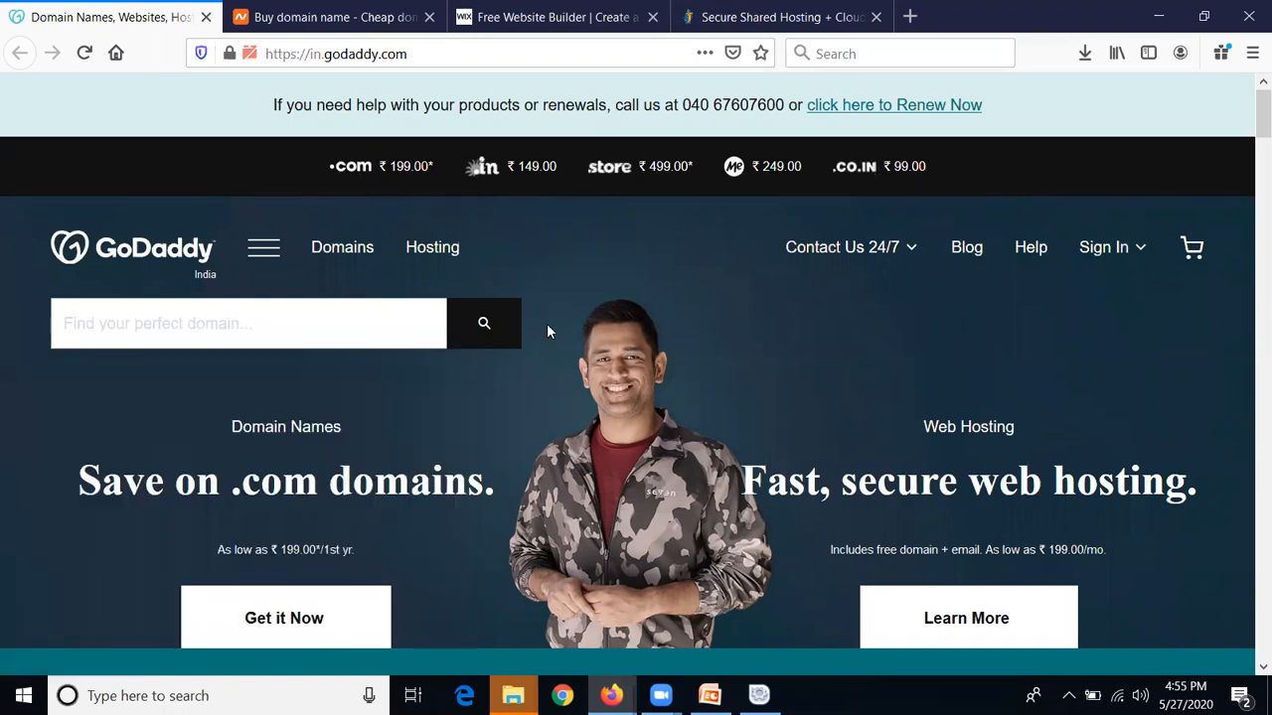
{"action": "scroll", "coordinate": [546, 331], "scroll_direction": "down", "scroll_amount": 6}
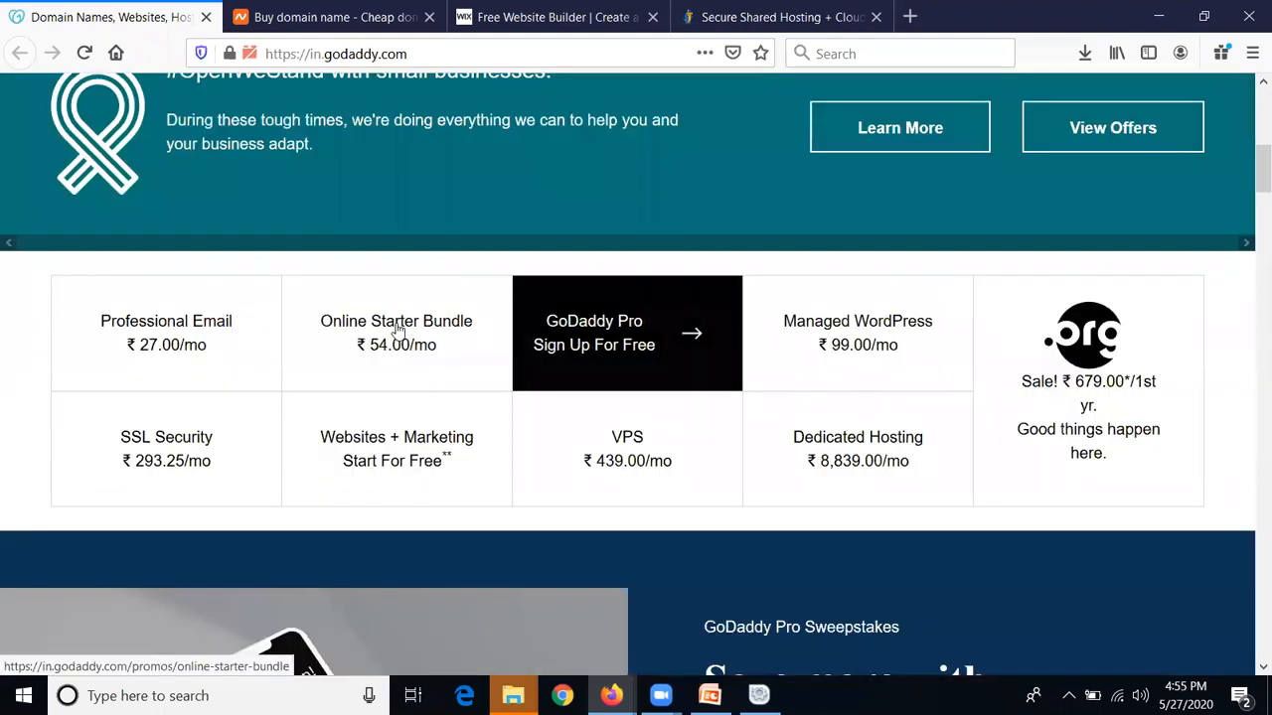
{"action": "scroll", "coordinate": [392, 244], "scroll_direction": "up", "scroll_amount": 6}
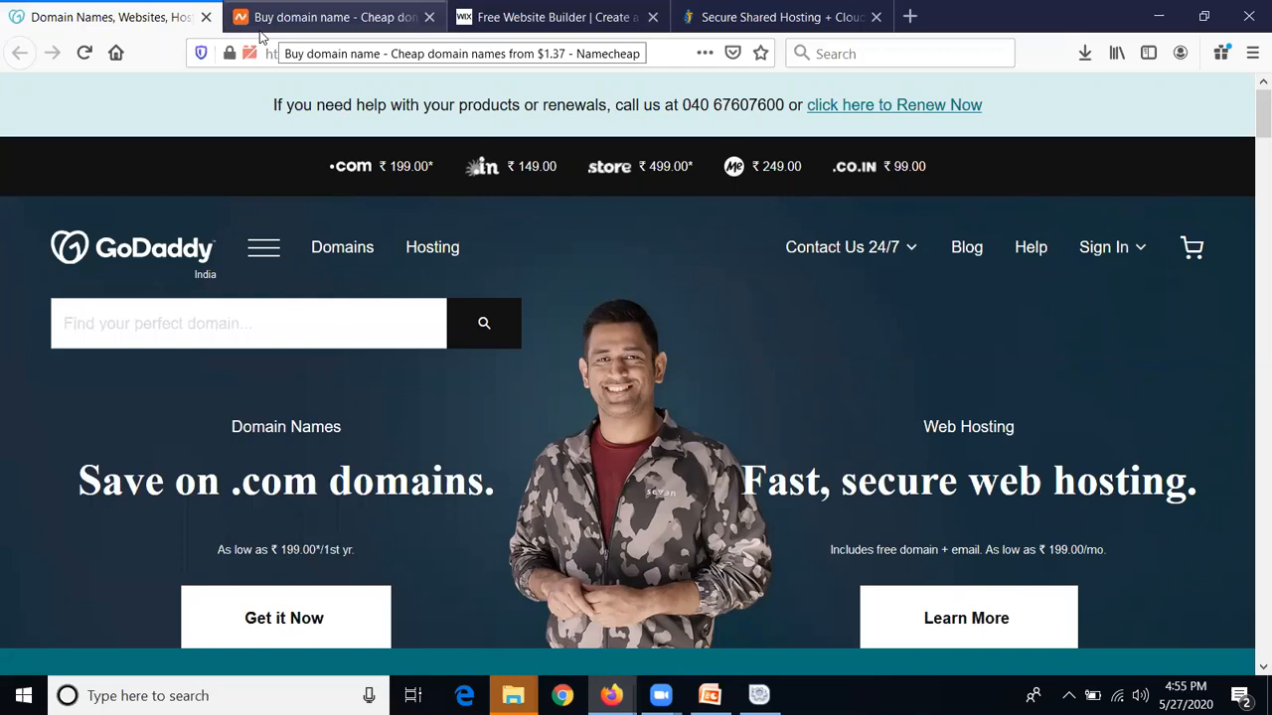
{"action": "left_click", "coordinate": [261, 29]}
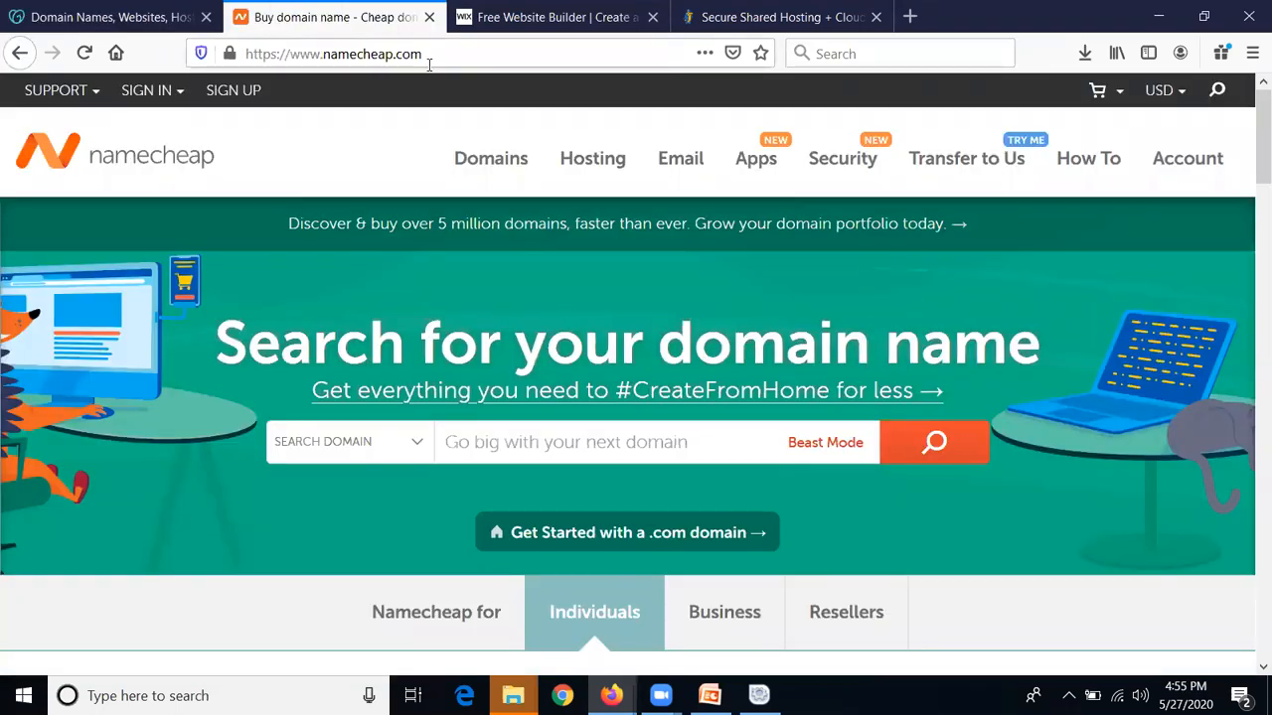
{"action": "scroll", "coordinate": [616, 308], "scroll_direction": "down", "scroll_amount": 6}
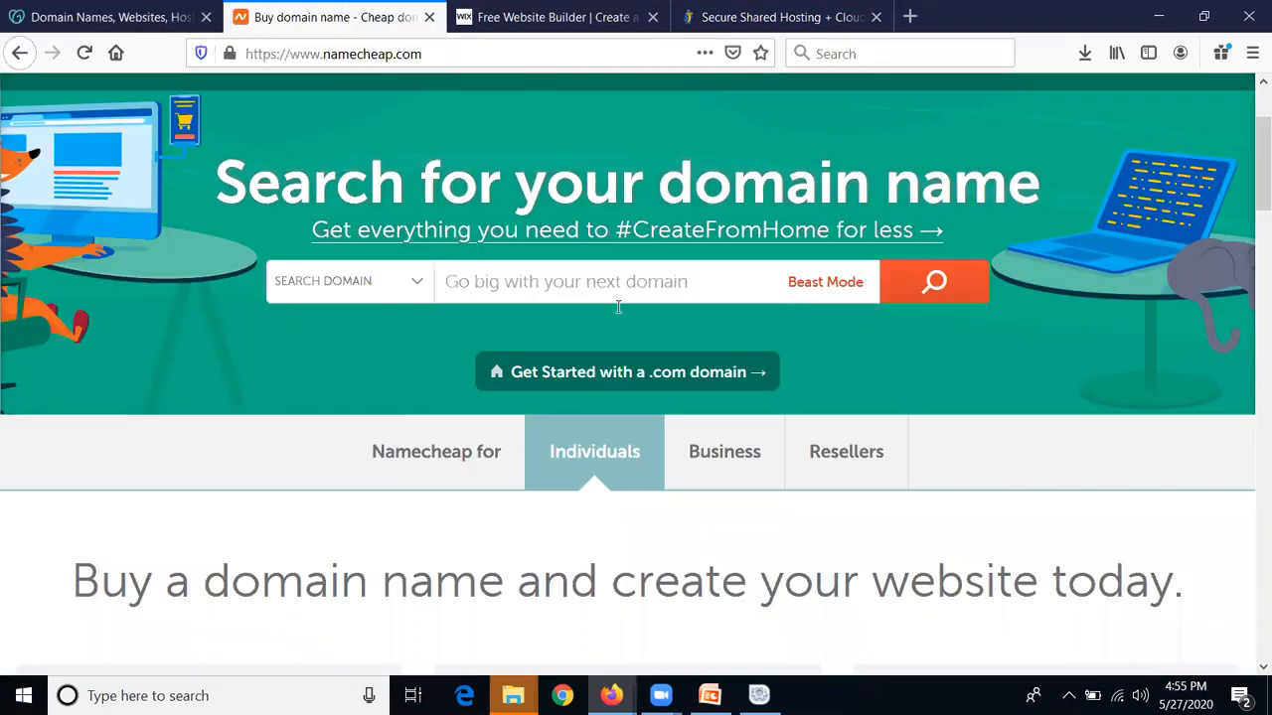
{"action": "scroll", "coordinate": [616, 308], "scroll_direction": "up", "scroll_amount": 6}
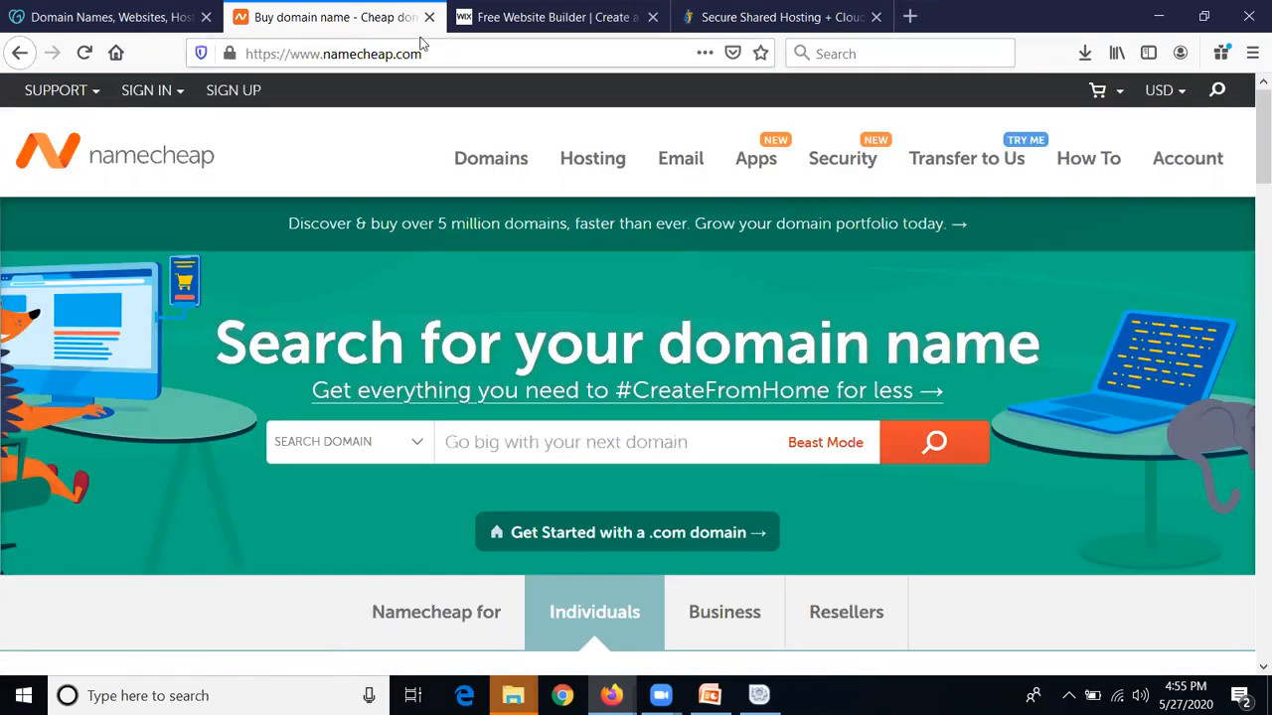
Compare the Wix and HostGator homepages, then return to the CNK Library window
{"action": "left_click", "coordinate": [507, 17]}
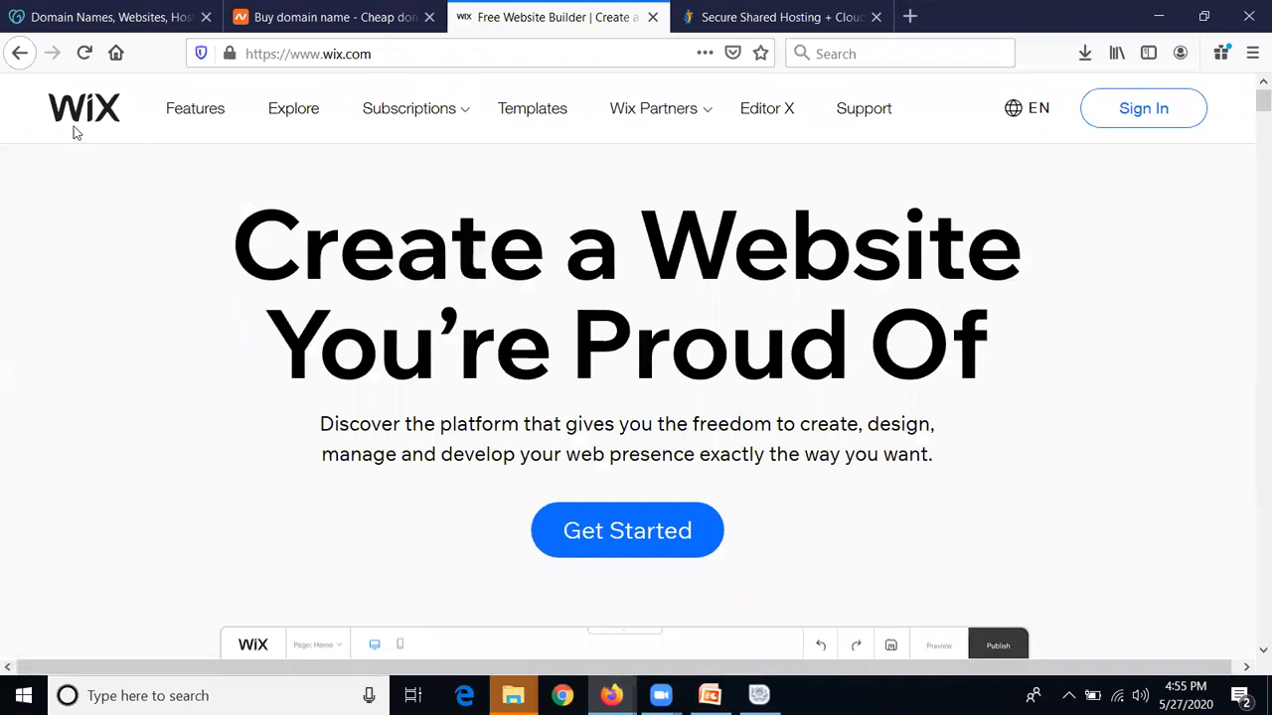
{"action": "left_click", "coordinate": [735, 17]}
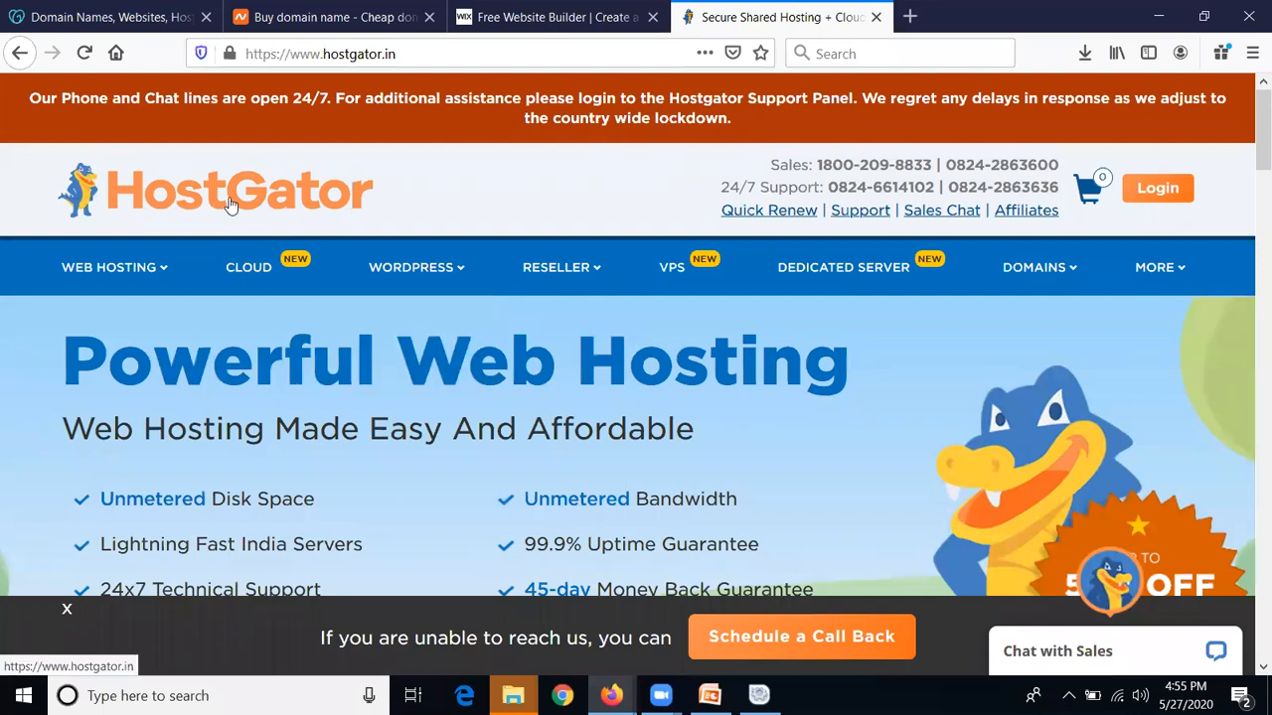
{"action": "left_click", "coordinate": [253, 17]}
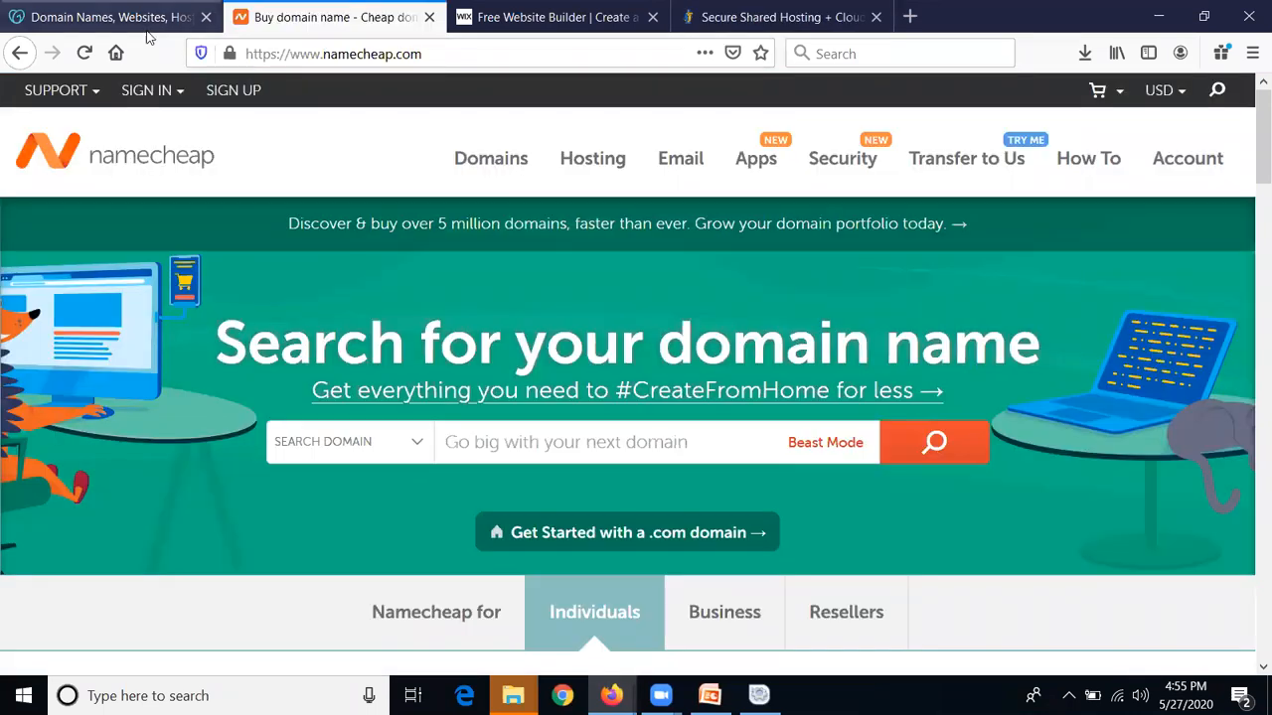
{"action": "left_click", "coordinate": [184, 20]}
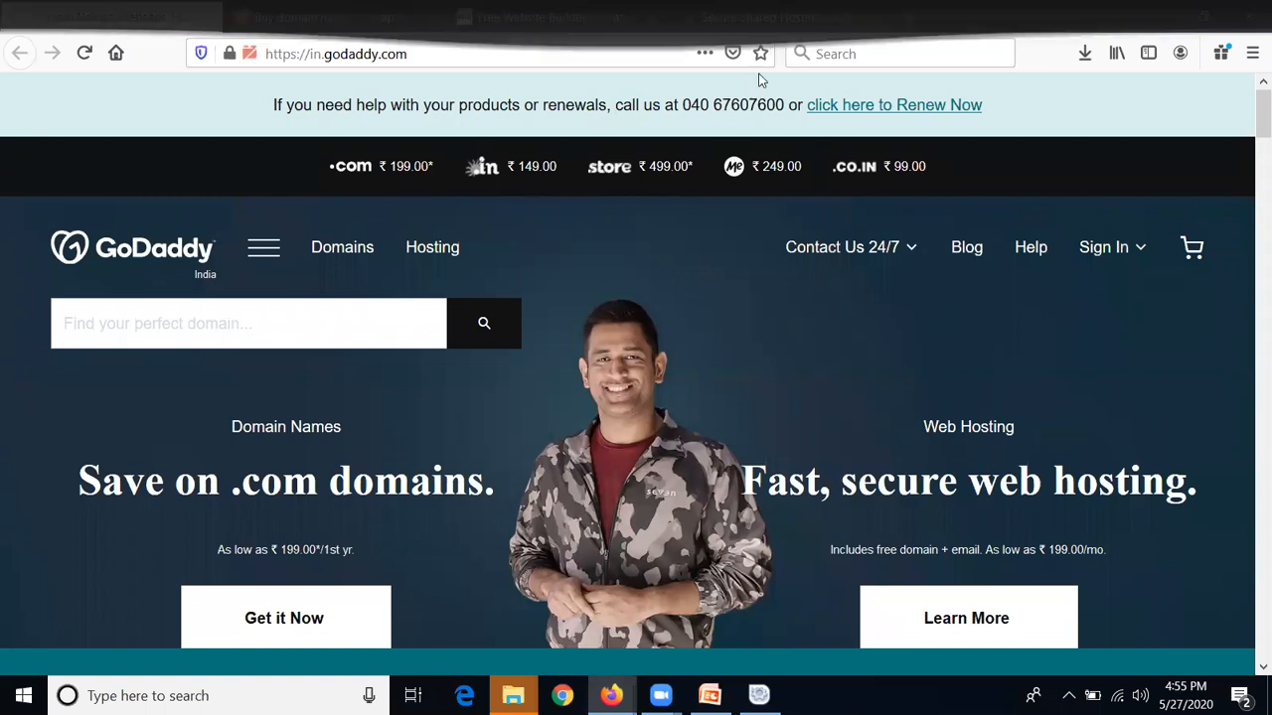
{"action": "mouse_move", "coordinate": [612, 696]}
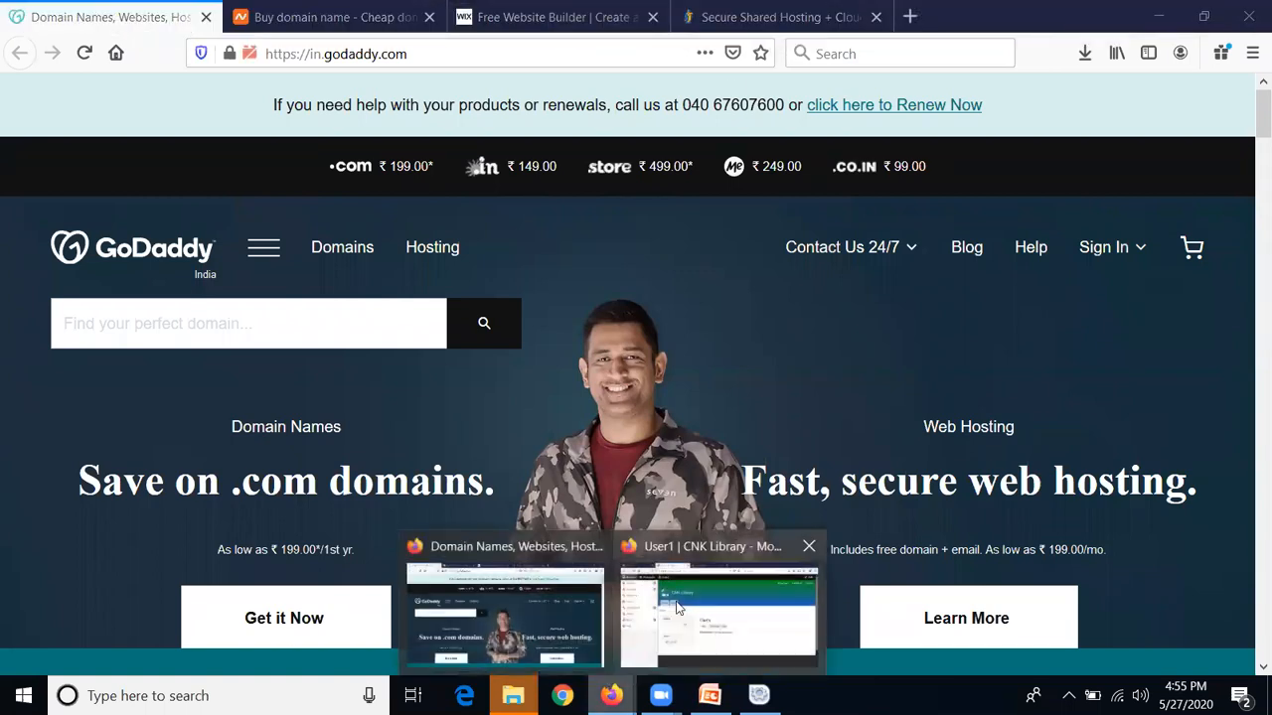
{"action": "left_click", "coordinate": [628, 647]}
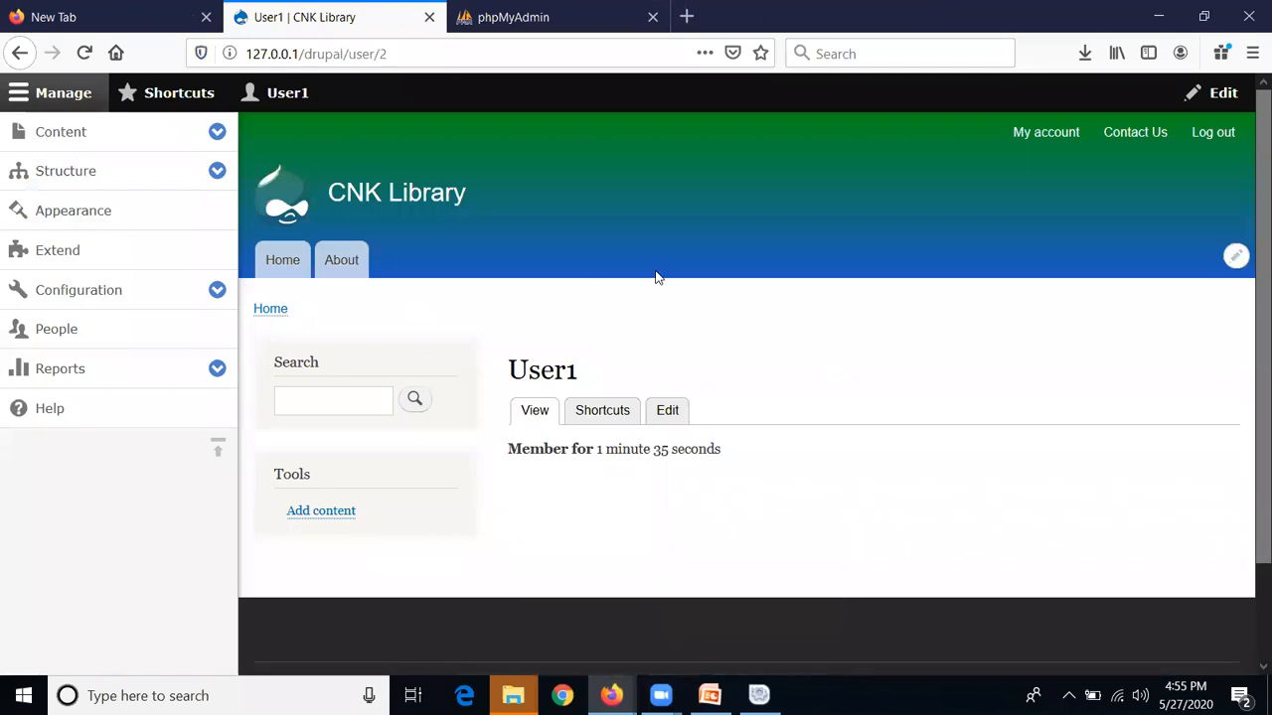